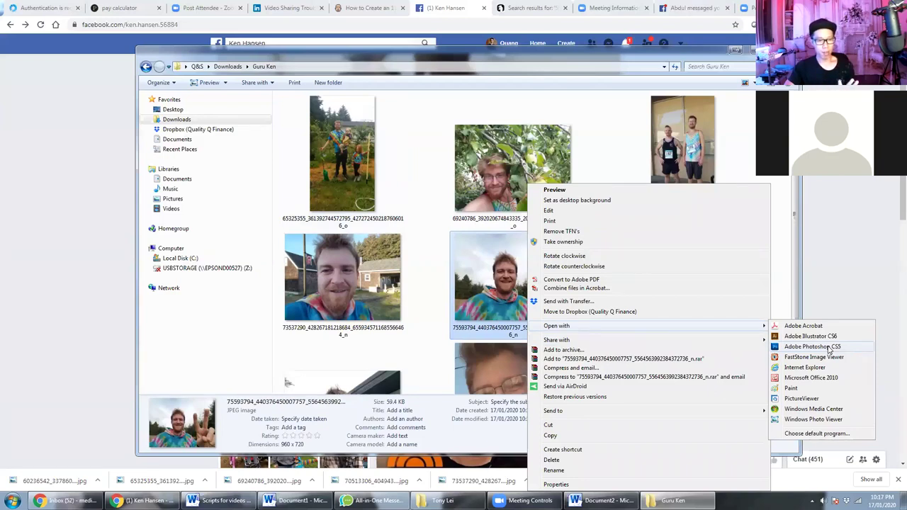
- Open the selfie JPEG in Photoshop CS5, reposition its window, and return to the browser
left_click(828, 347)
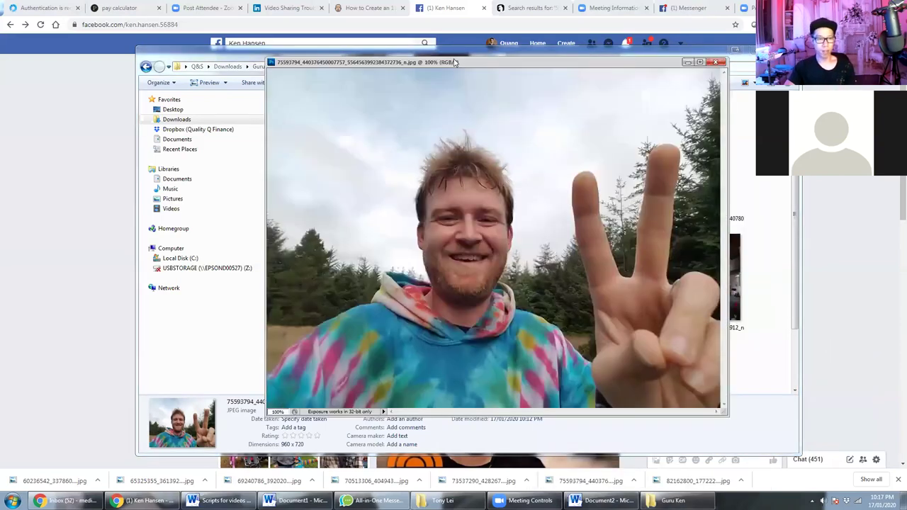
left_click_drag(489, 61, 453, 58)
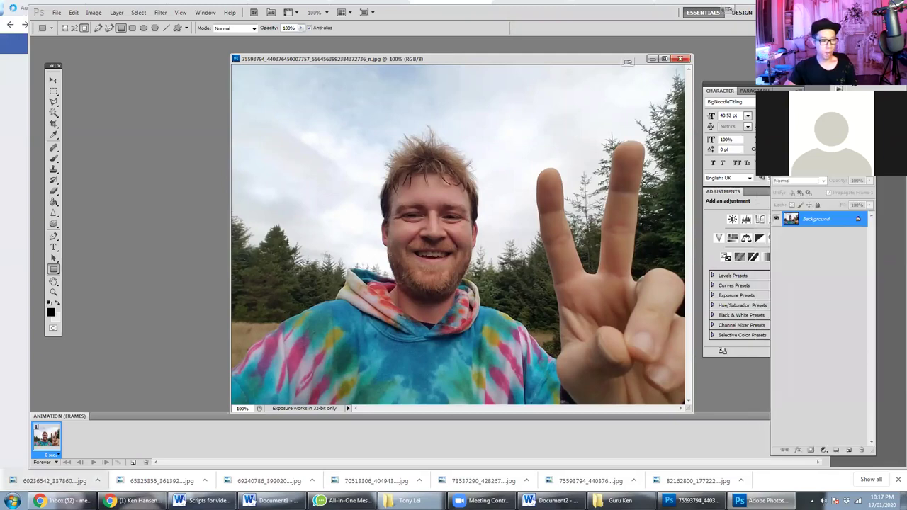
left_click(133, 500)
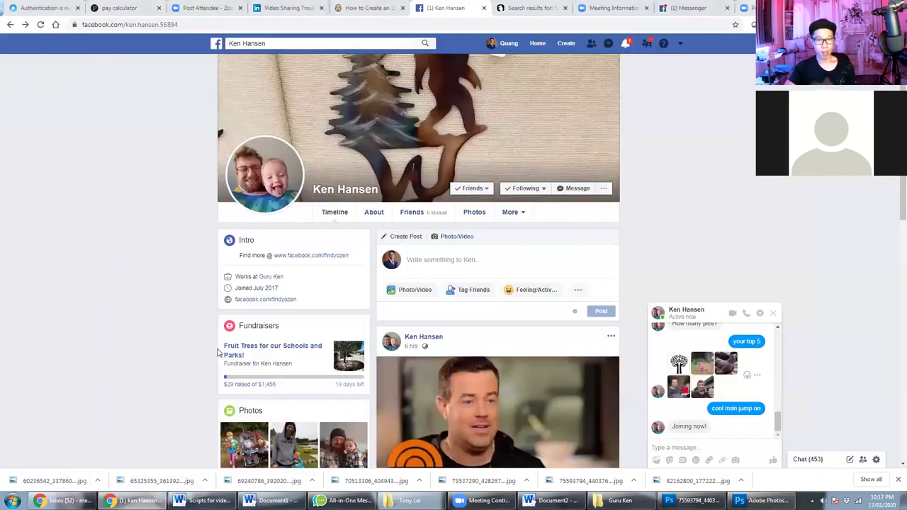
- Load photopea.com in a new browser tab, dismiss its ad-blocker notice, and return to Photoshop
key("ctrl+t")
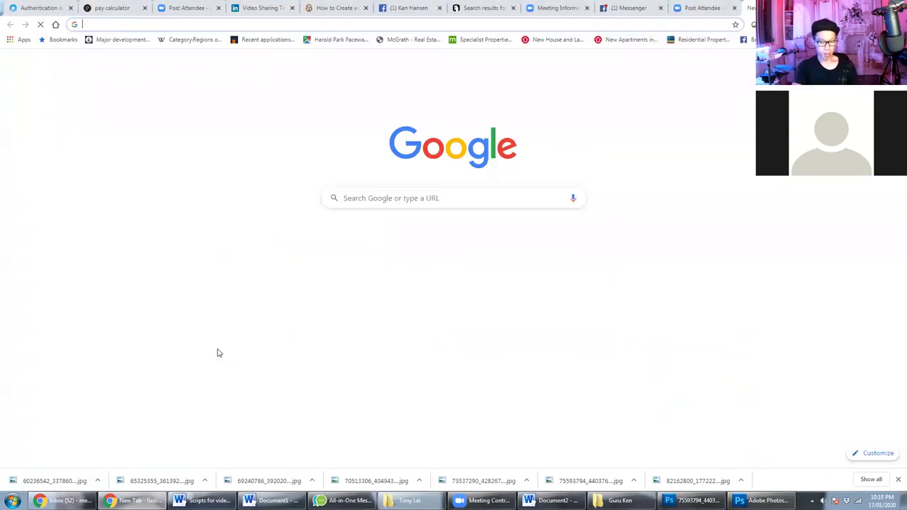
type("pho")
key("Return")
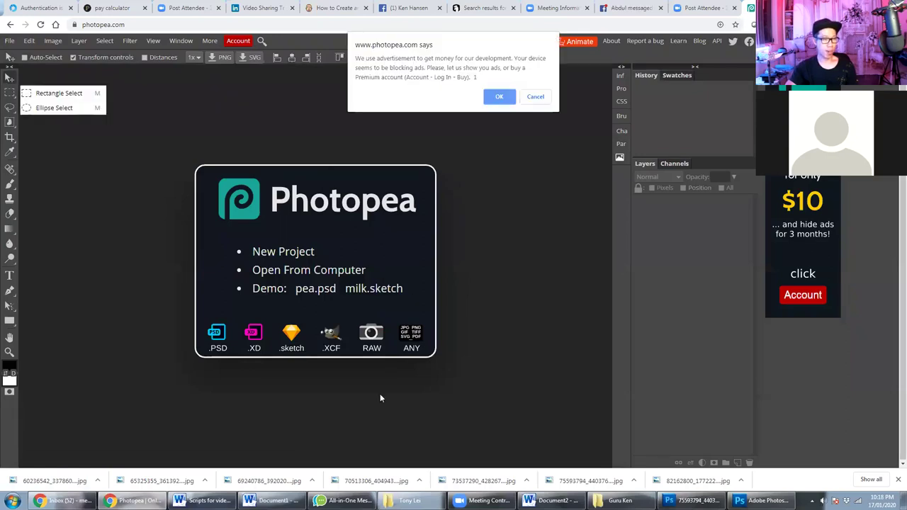
key("Return")
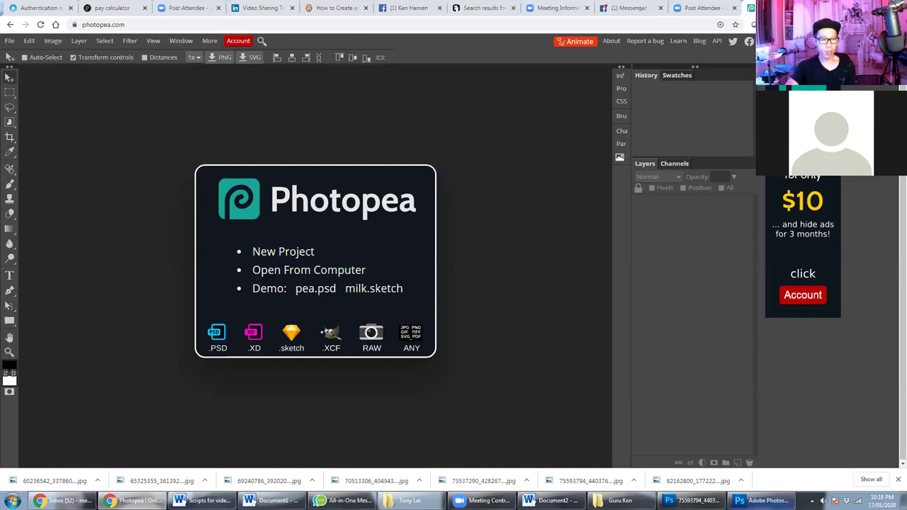
key("alt+Tab")
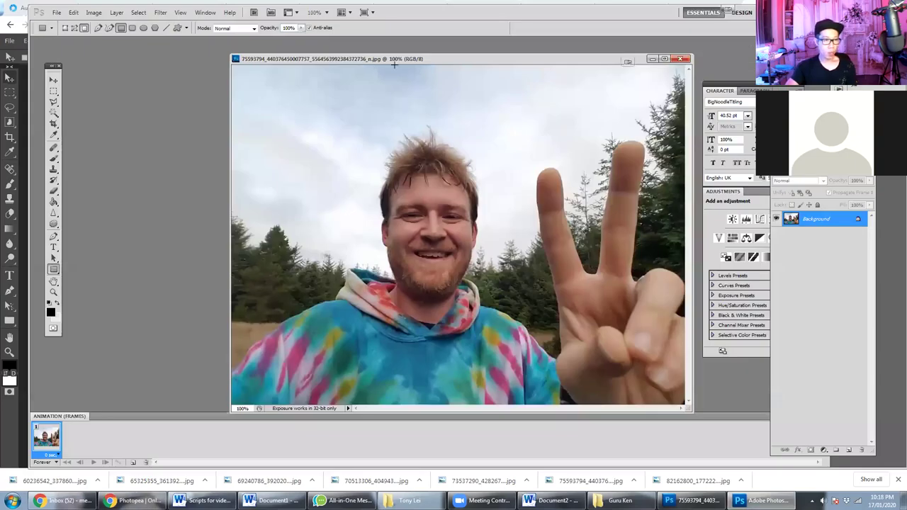
- Crop the selfie to a tall portrait around the face and hoodie, cutting off the peace-sign hand
left_click_drag(470, 59, 374, 58)
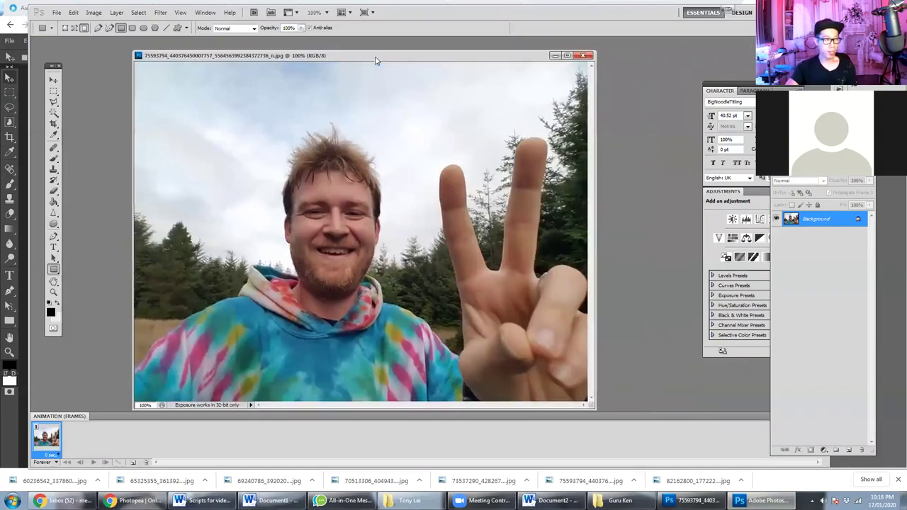
left_click(53, 124)
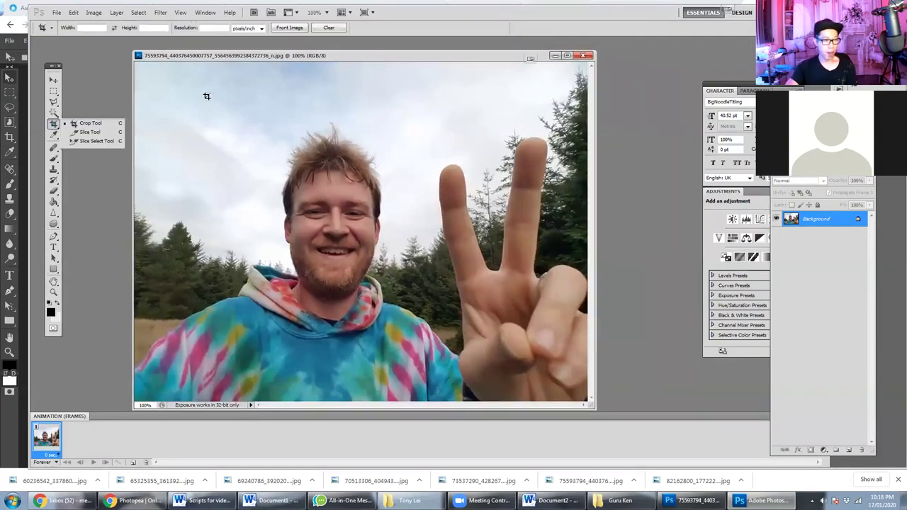
left_click_drag(208, 96, 435, 356)
left_click_drag(205, 94, 204, 82)
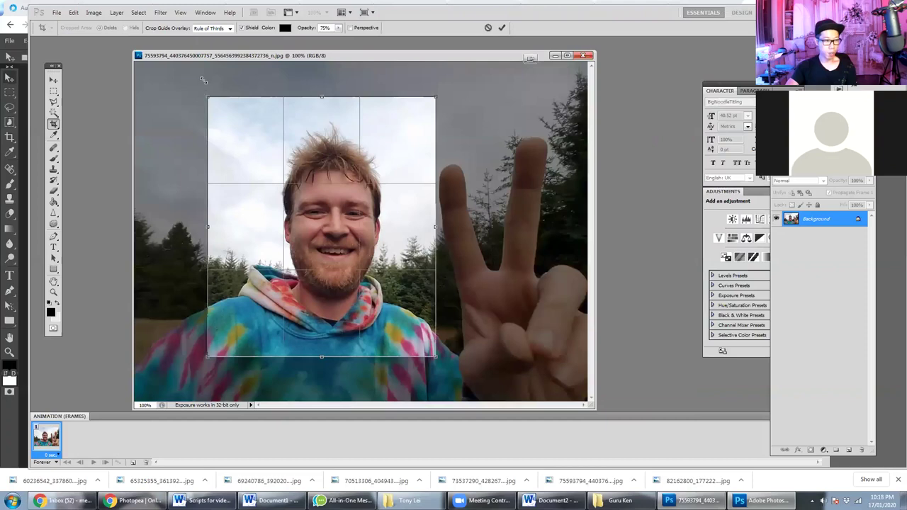
left_click_drag(435, 356, 436, 395)
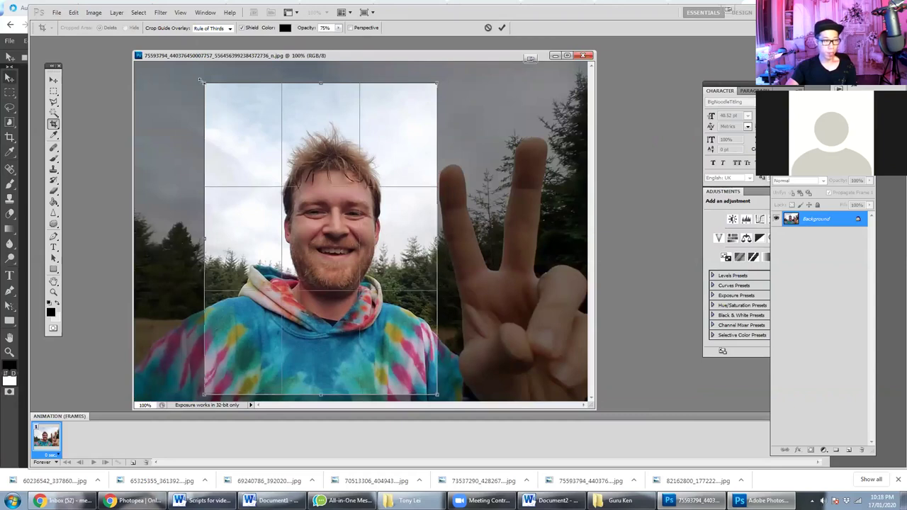
left_click_drag(199, 79, 202, 76)
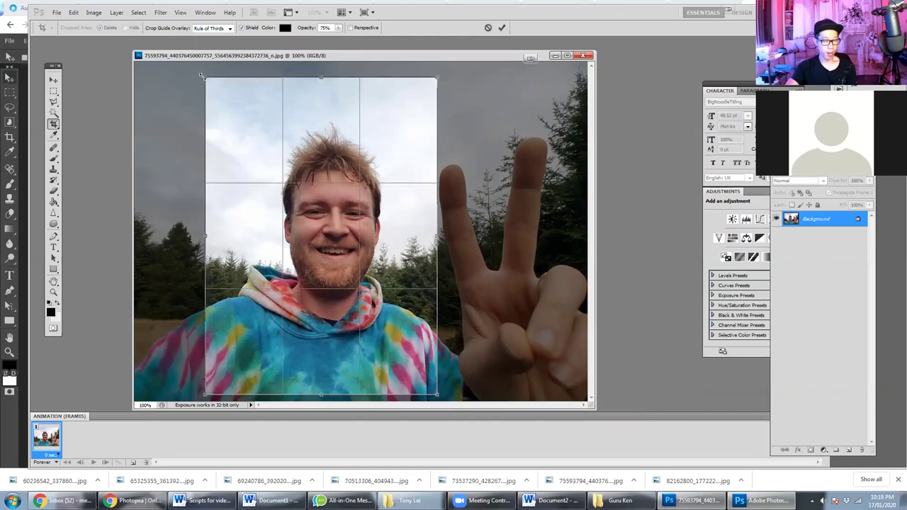
key("alt+Tab")
left_click(499, 98)
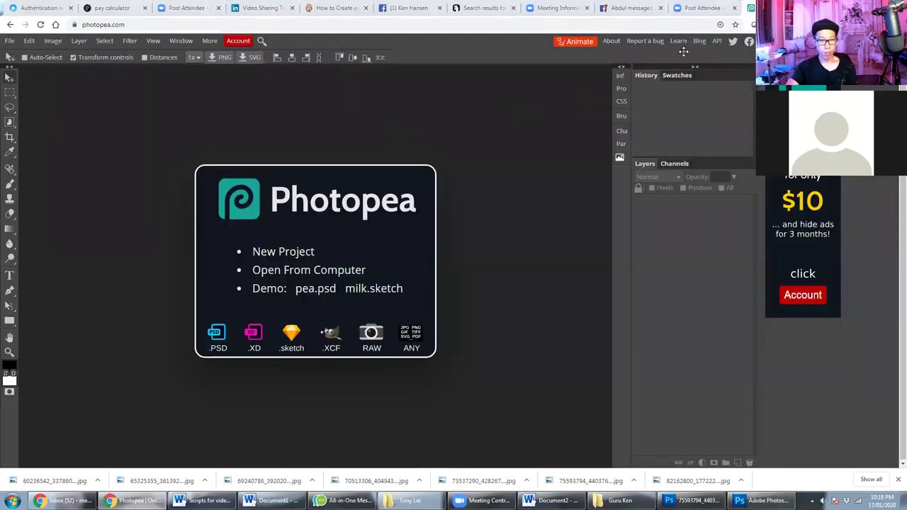
key("alt+Tab")
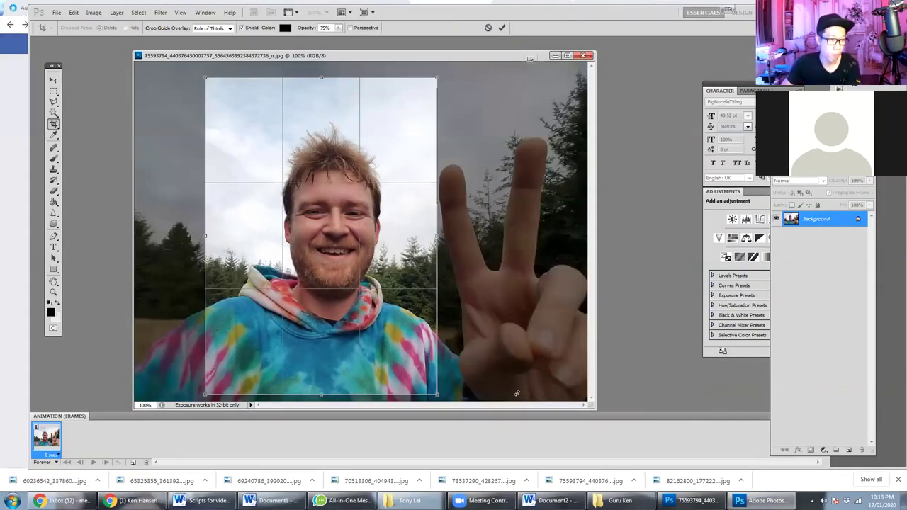
key("Return")
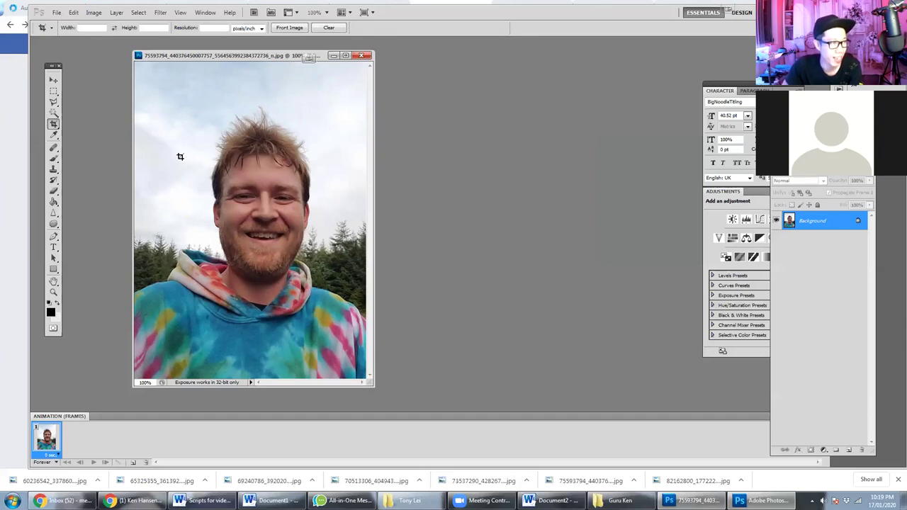
- Apply Shadows/Highlights with Shadows Amount 36%, Highlights Amount 15% and Color Correction +25
left_click(95, 13)
mouse_move(106, 40)
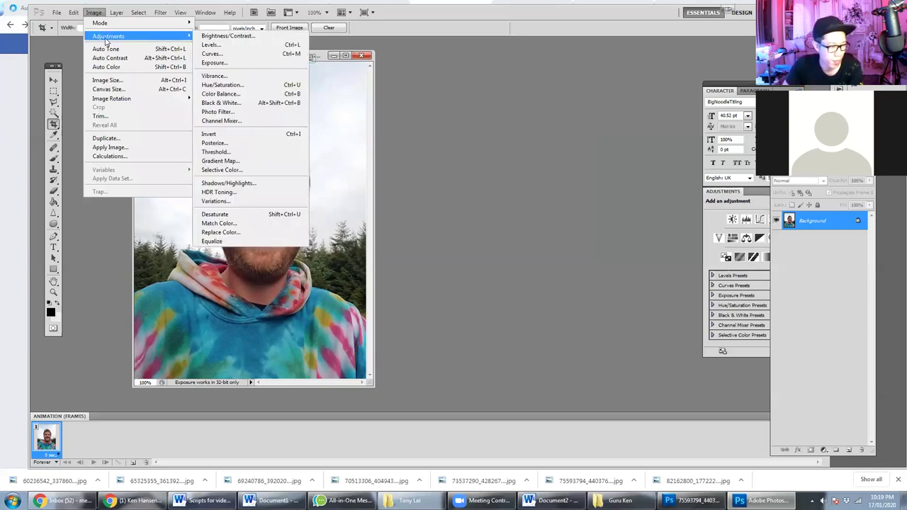
left_click(254, 188)
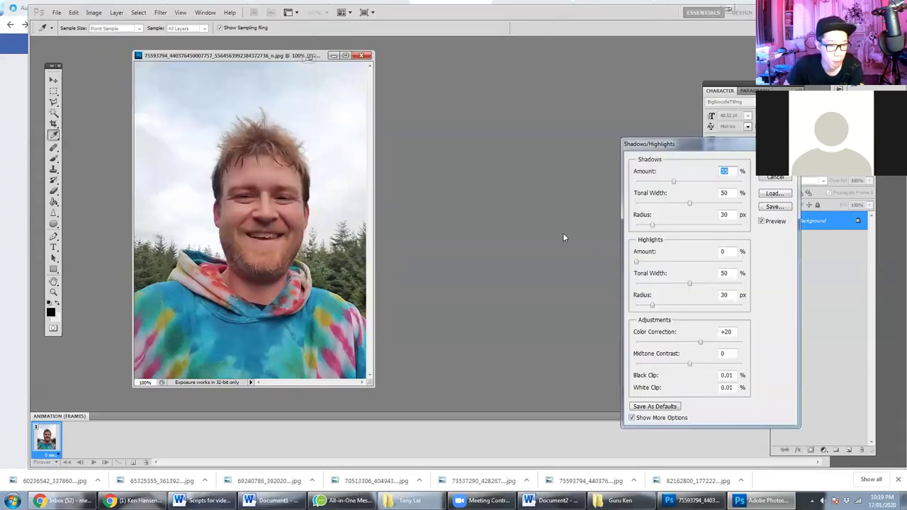
left_click(761, 222)
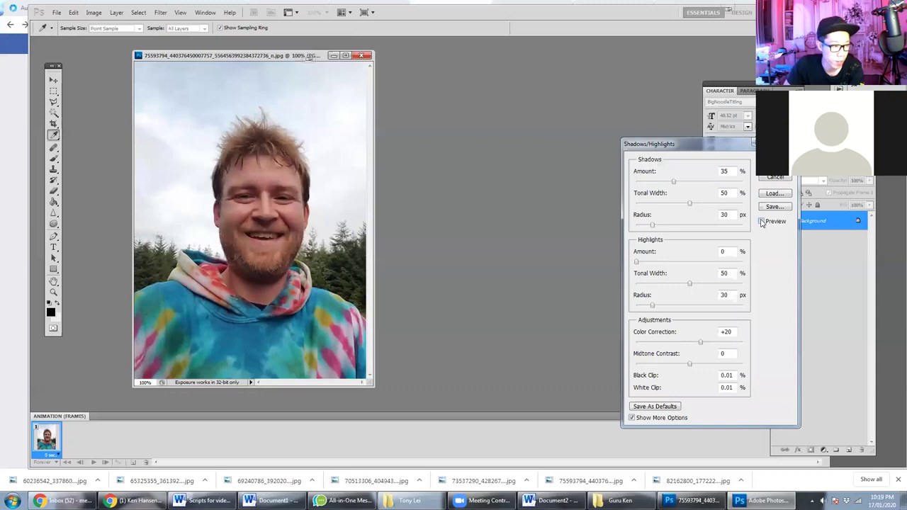
left_click(762, 222)
left_click_drag(636, 262, 654, 265)
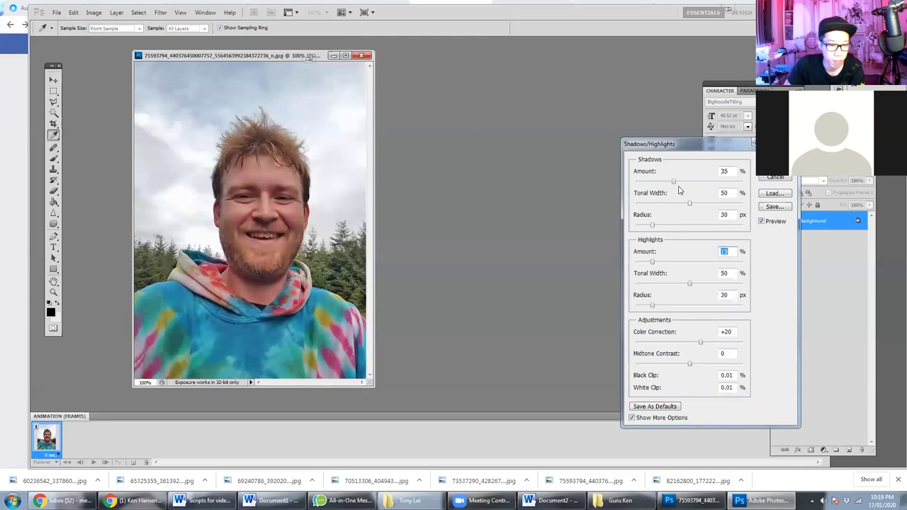
left_click_drag(673, 183, 646, 183)
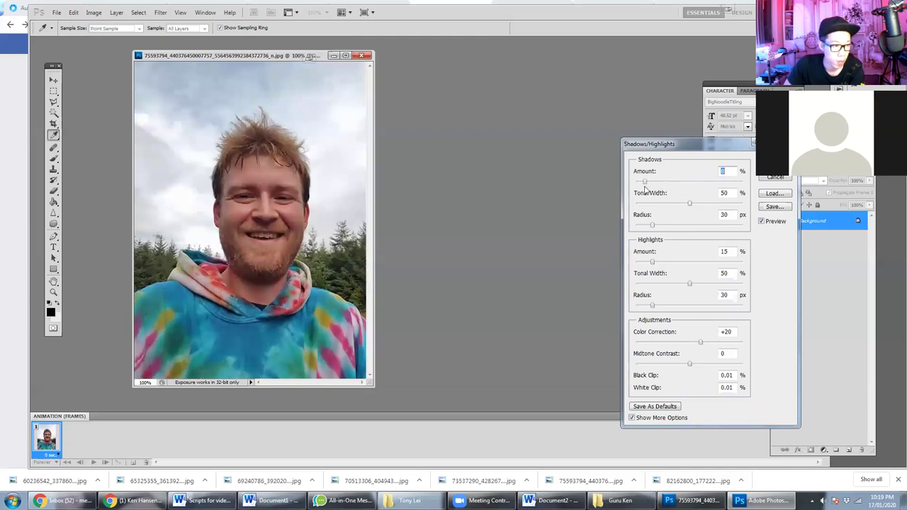
left_click(676, 182)
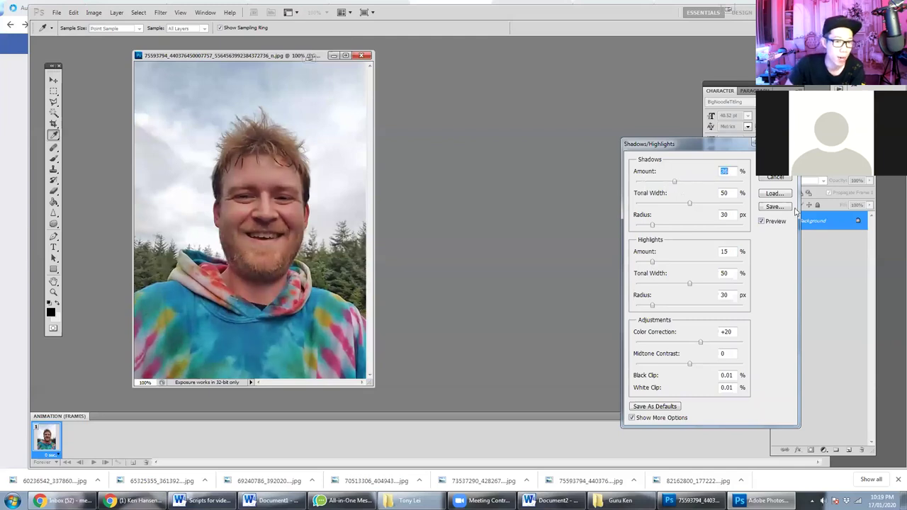
type("36")
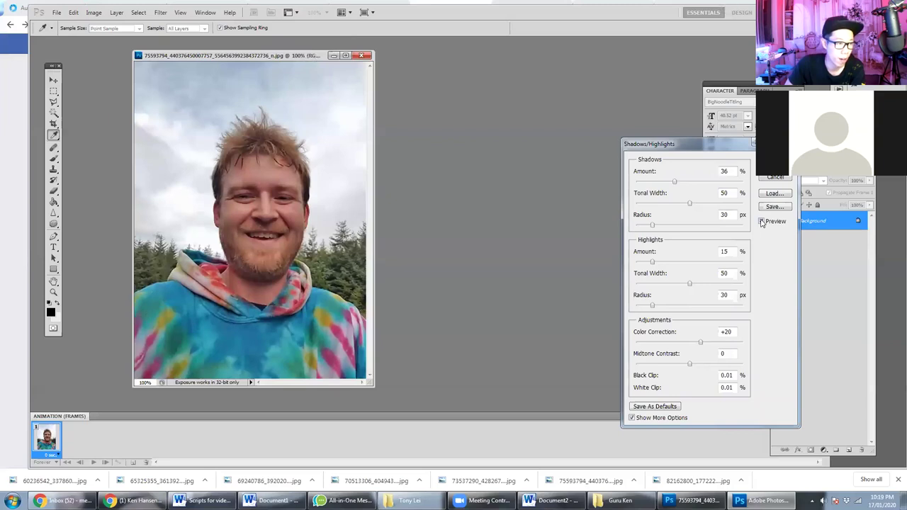
left_click_drag(702, 344, 691, 364)
key("Return")
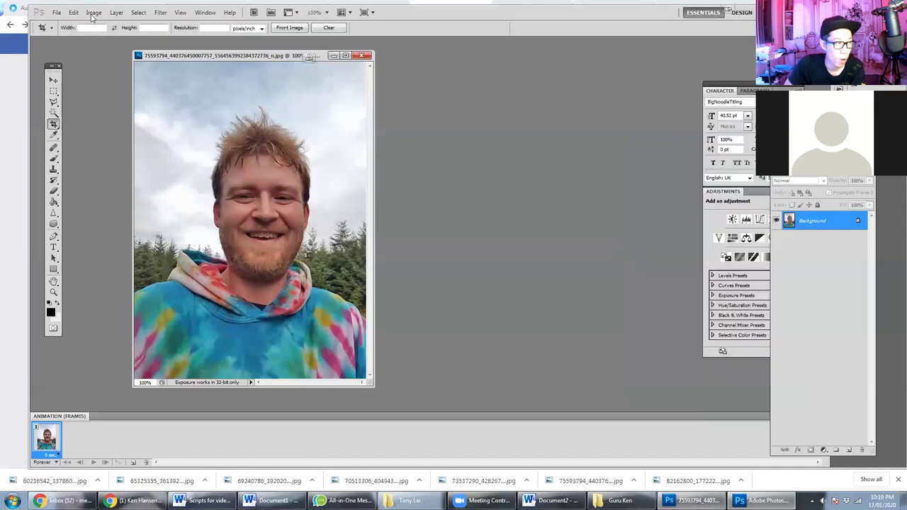
- In Selective Color, adjust the Greens: Black +41, Cyan +29, and tweak magenta
left_click(94, 12)
mouse_move(178, 39)
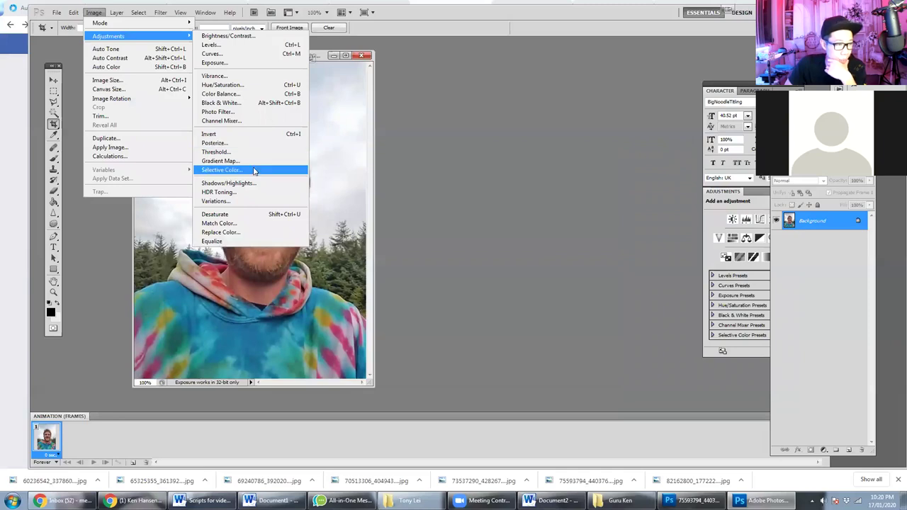
left_click(255, 170)
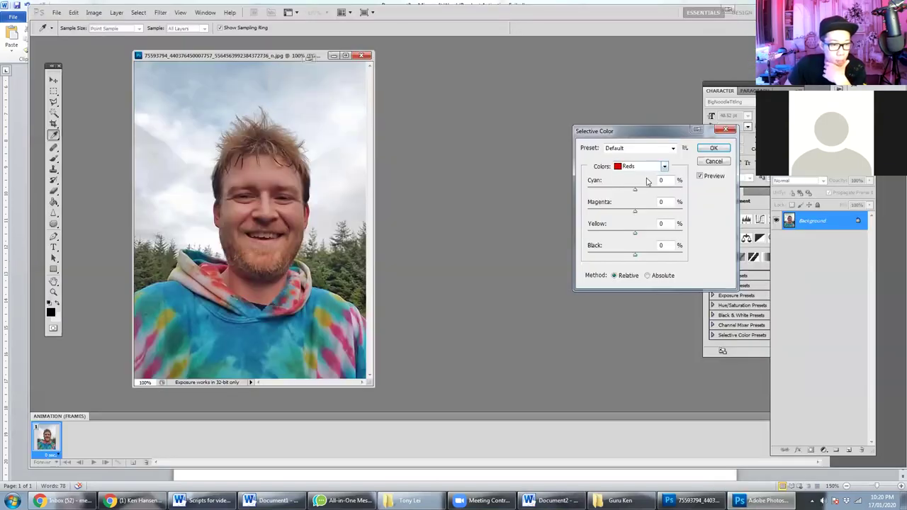
left_click(644, 166)
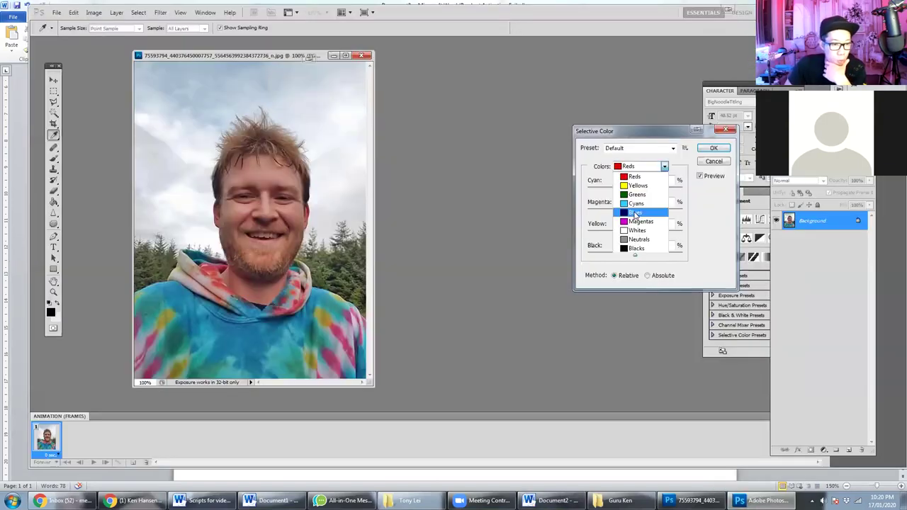
left_click_drag(640, 257, 656, 242)
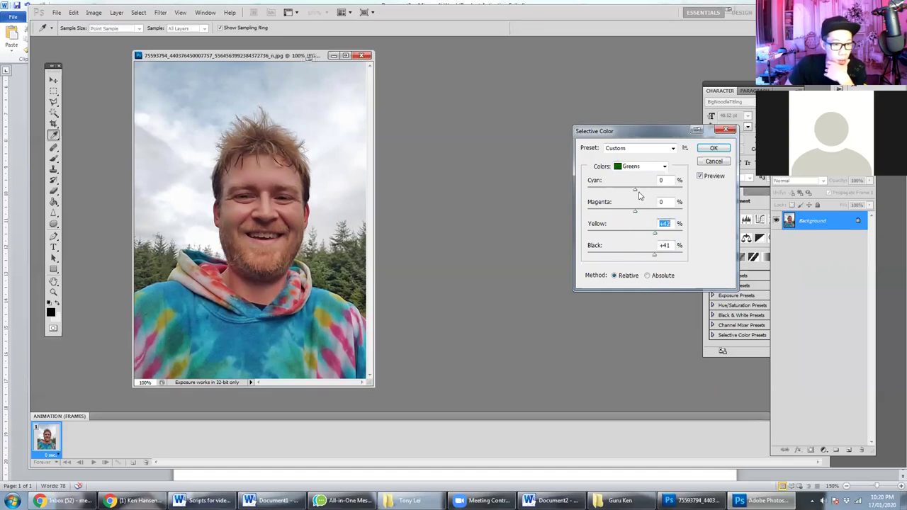
left_click_drag(657, 193, 644, 191)
left_click(641, 213)
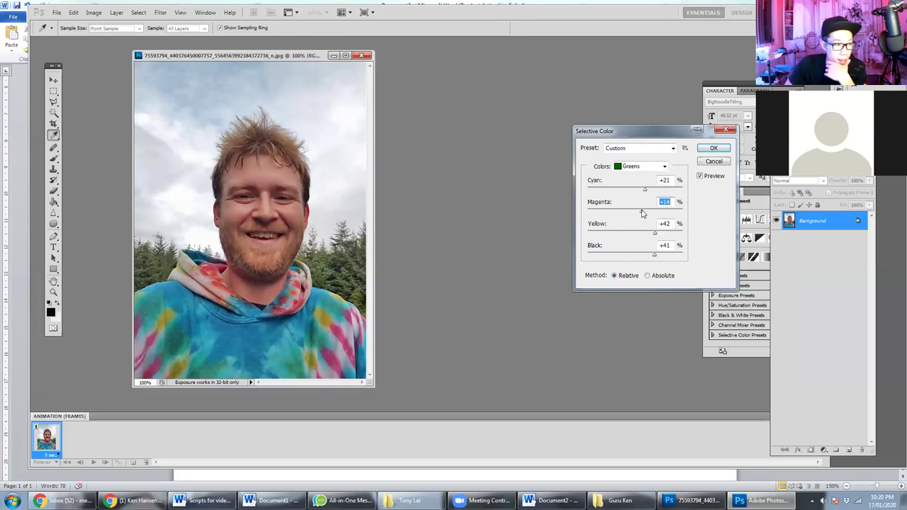
- Set Yellows Black to -5 and Blacks Black to +7, nudging their cyan, magenta and yellow up
left_click(638, 166)
left_click(636, 185)
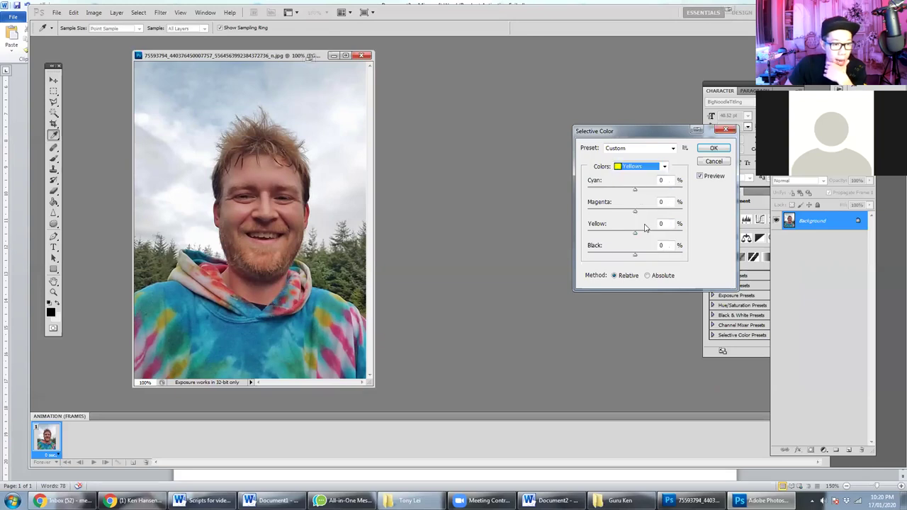
left_click_drag(636, 259, 627, 259)
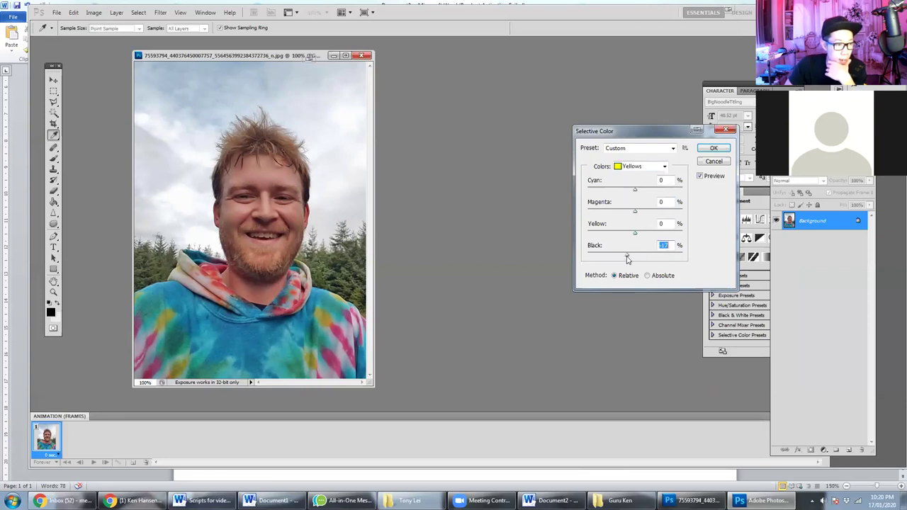
left_click(648, 166)
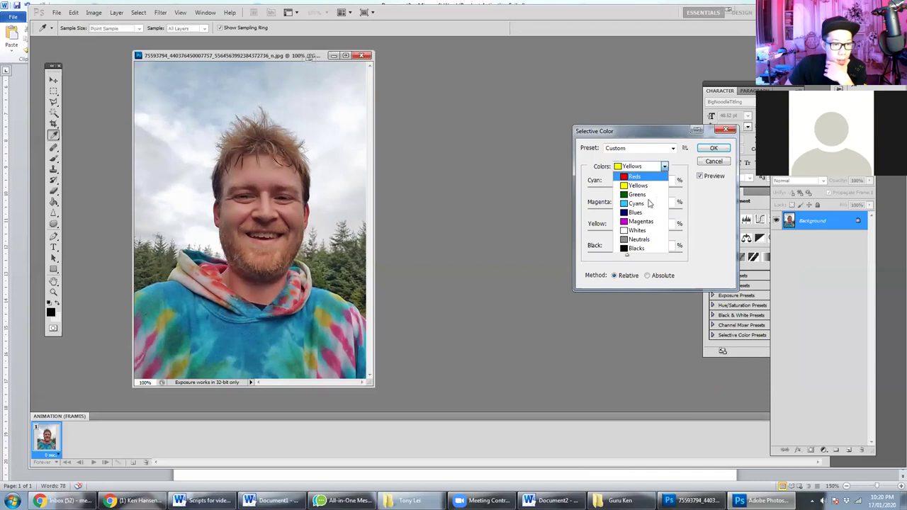
left_click(638, 249)
left_click_drag(636, 255, 640, 254)
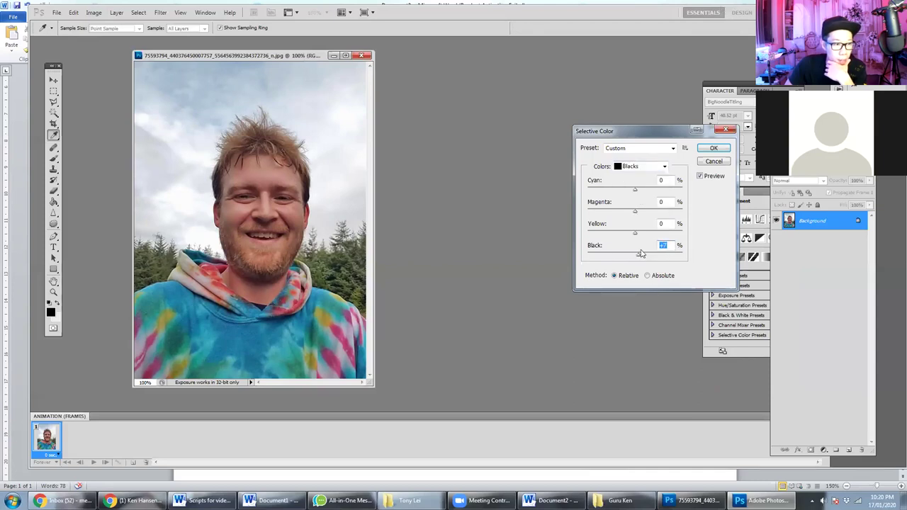
left_click(637, 233)
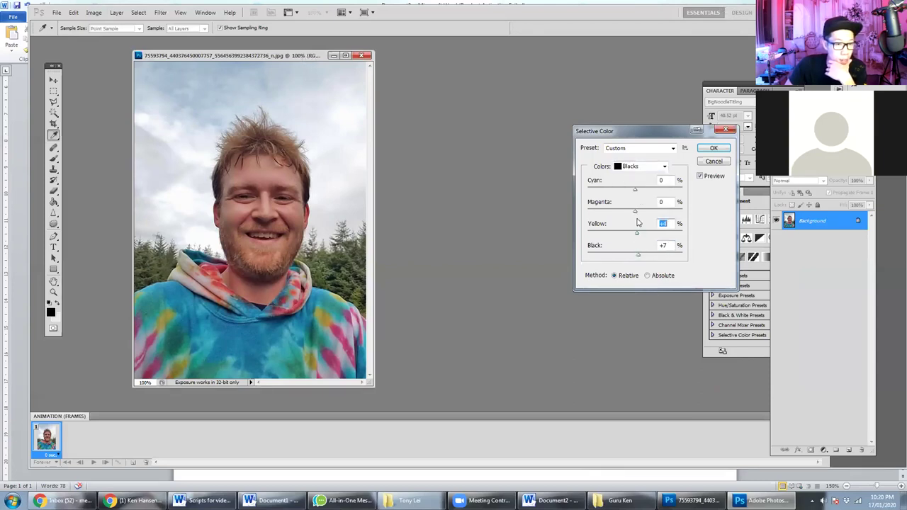
left_click(637, 211)
left_click(636, 189)
- Leave Neutrals Black at 0, set Whites Black to +43, and apply the Selective Color correction
left_click(641, 166)
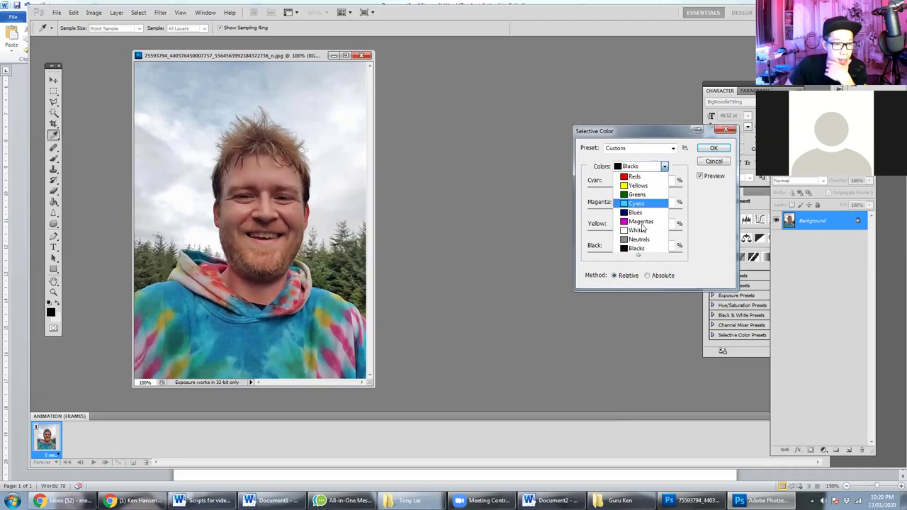
left_click(645, 241)
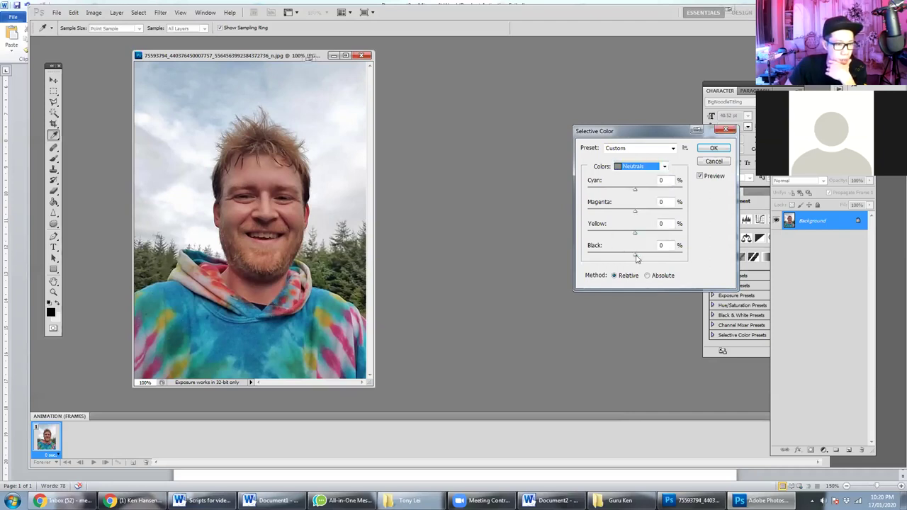
left_click(638, 255)
left_click_drag(638, 255, 629, 255)
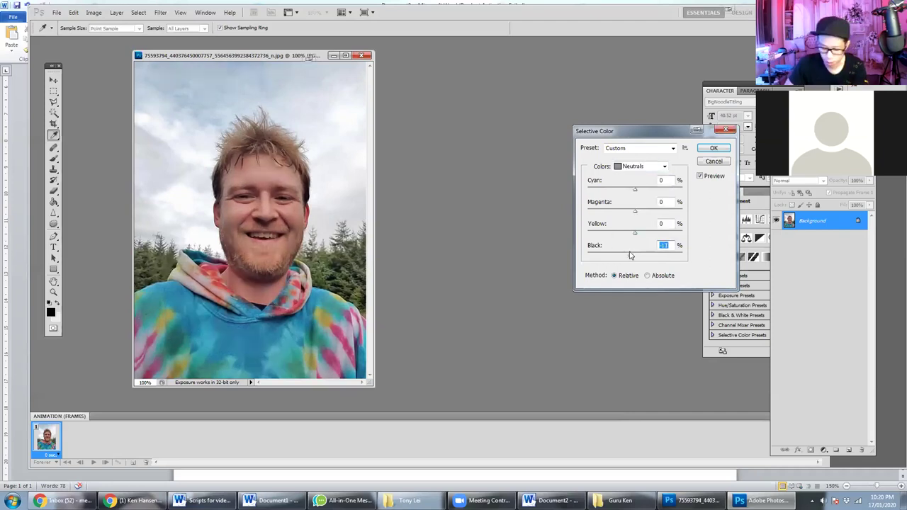
type("0")
left_click(653, 170)
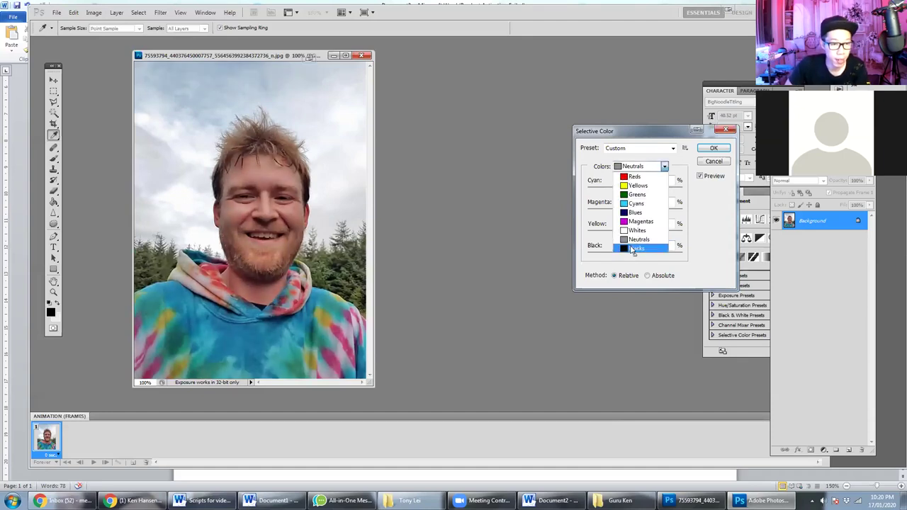
left_click(635, 231)
left_click_drag(636, 257, 657, 253)
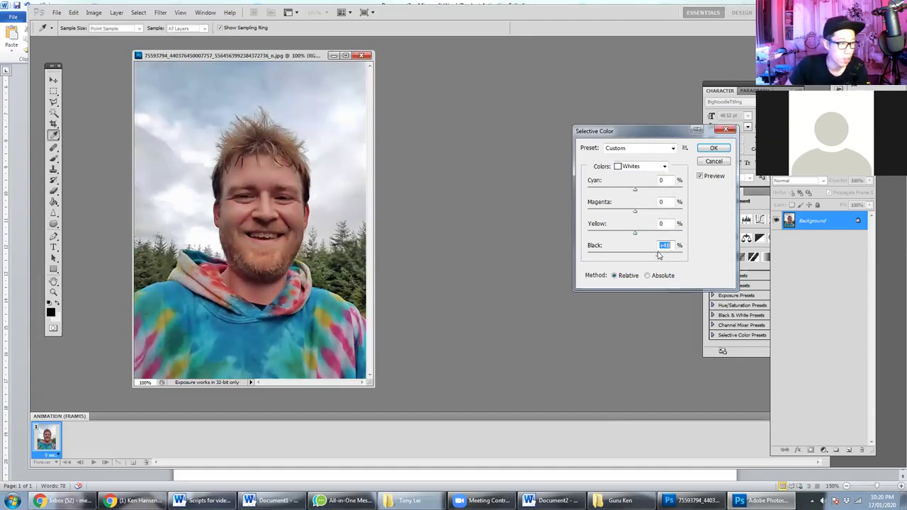
left_click_drag(660, 253, 655, 254)
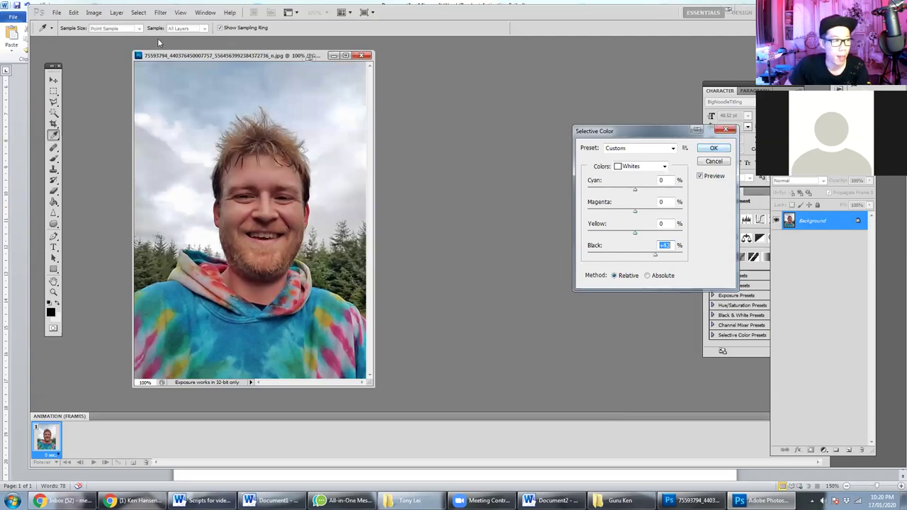
key("Return")
left_click(94, 13)
- Apply Match Color with Luminance 102 and Color Intensity 122, comparing against the original via Preview
mouse_move(110, 35)
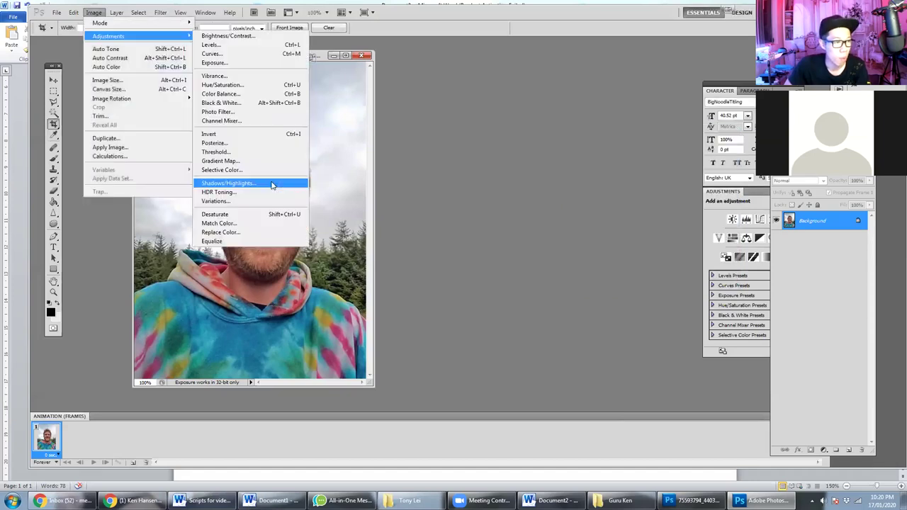
left_click(241, 223)
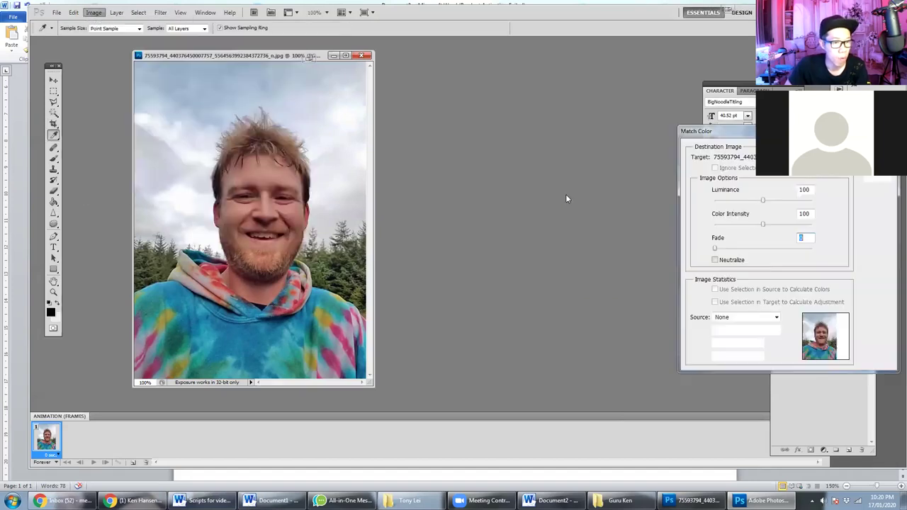
left_click(769, 225)
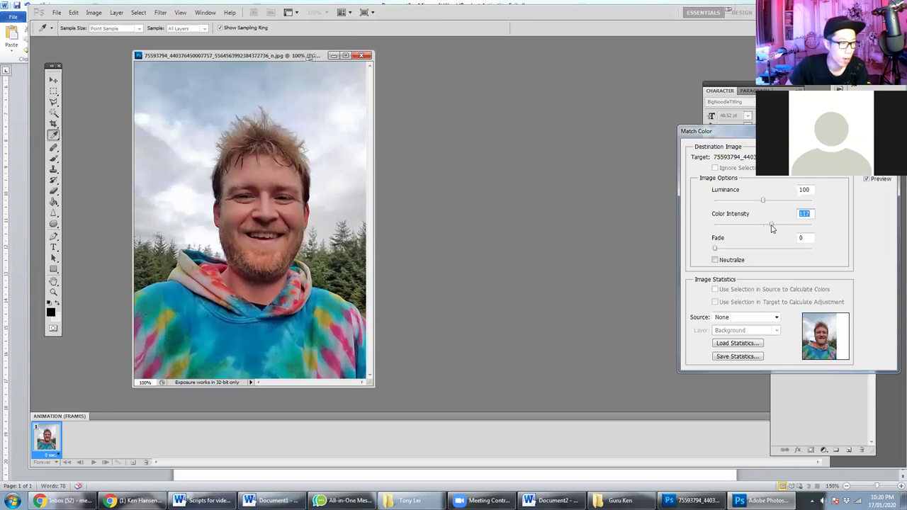
left_click_drag(772, 229, 765, 206)
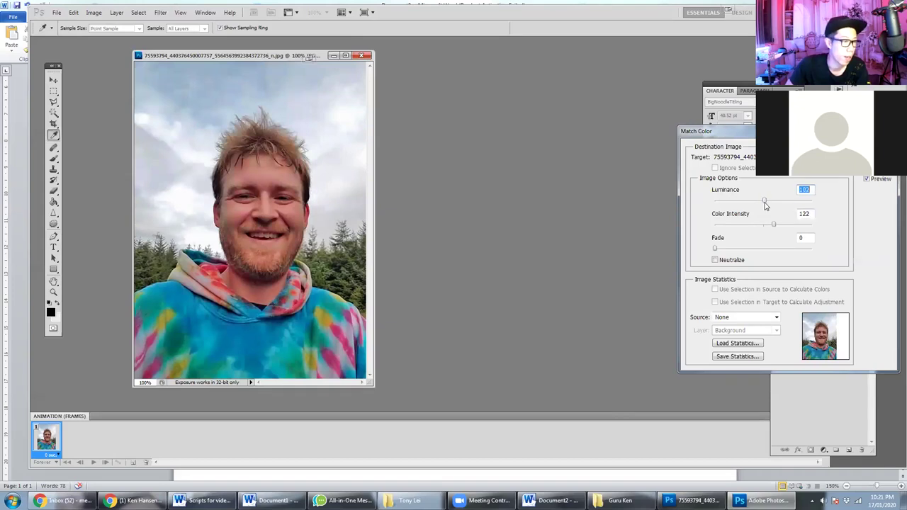
left_click(866, 179)
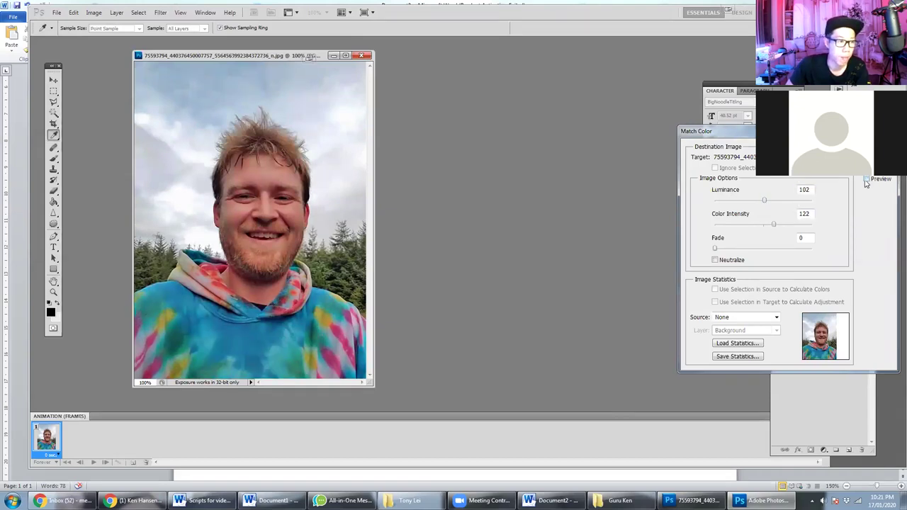
left_click(865, 180)
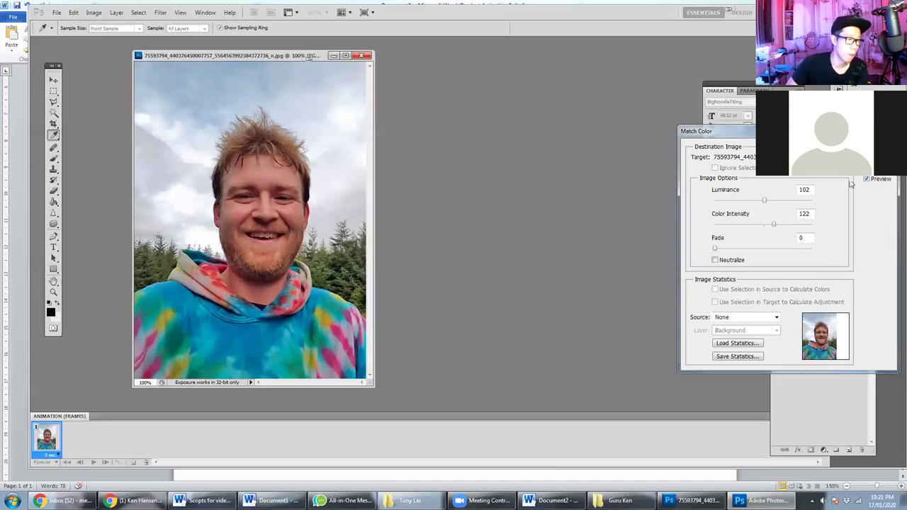
left_click(876, 146)
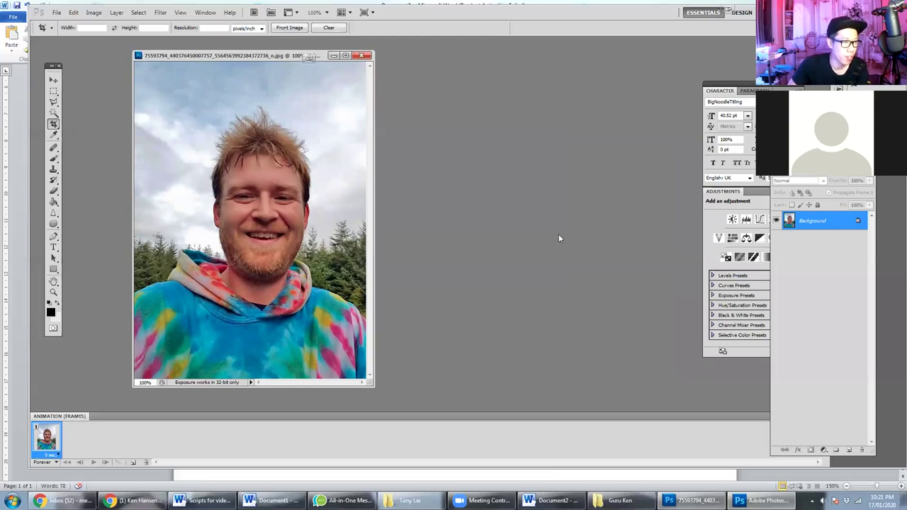
- Zoom in on the face and back out, then enlarge the photo's document window
left_click(94, 13)
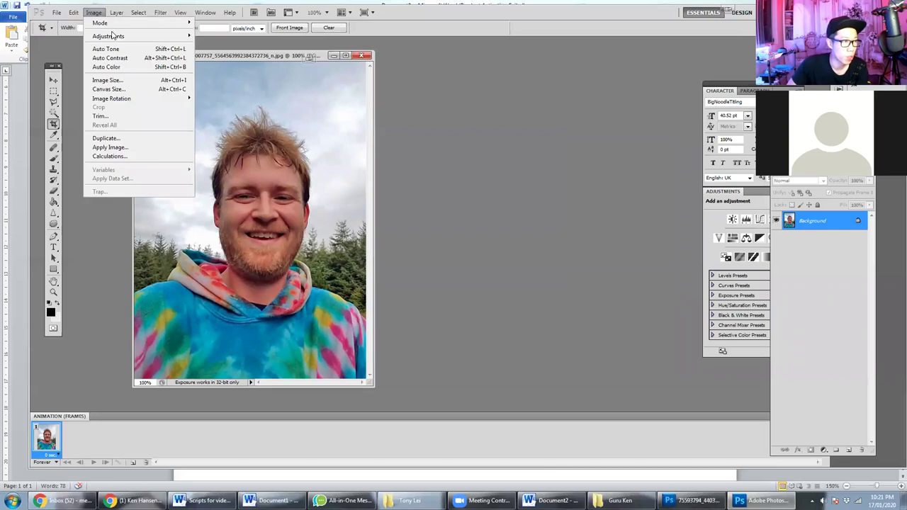
mouse_move(114, 36)
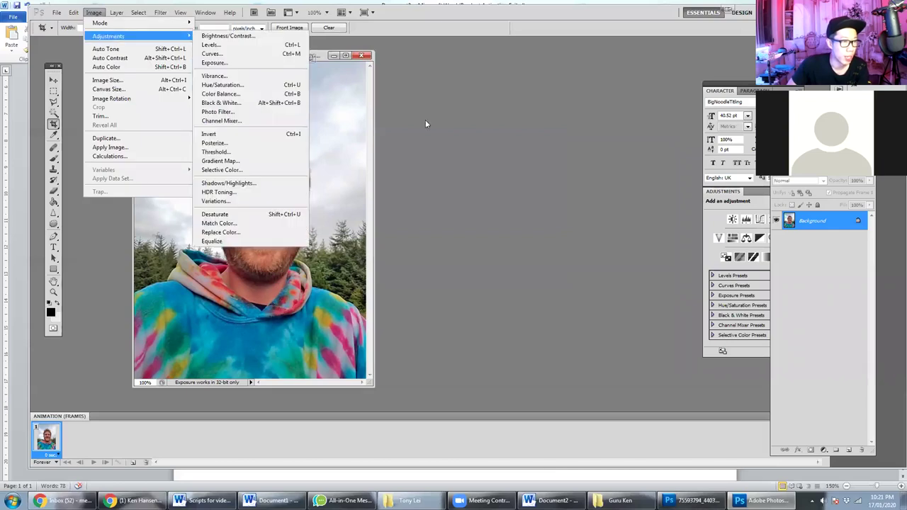
left_click(53, 299)
left_click(53, 295)
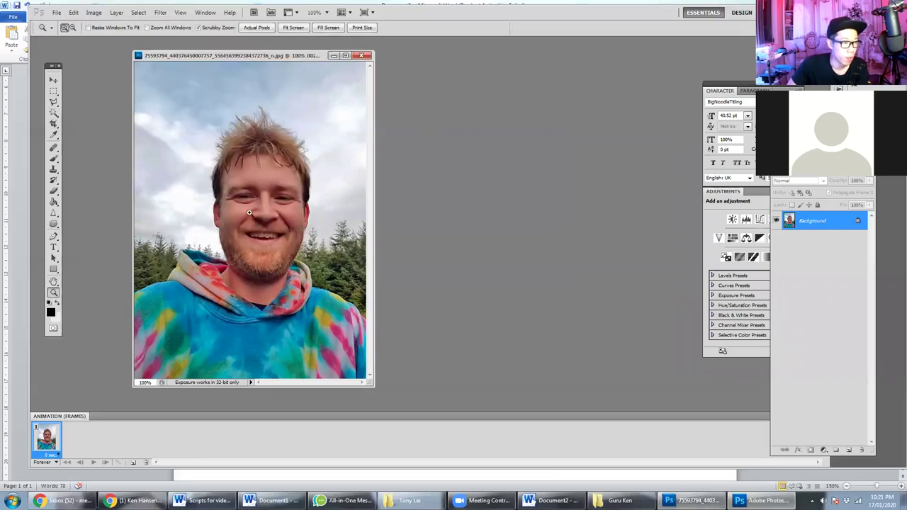
left_click(255, 210)
left_click(301, 206, "alt")
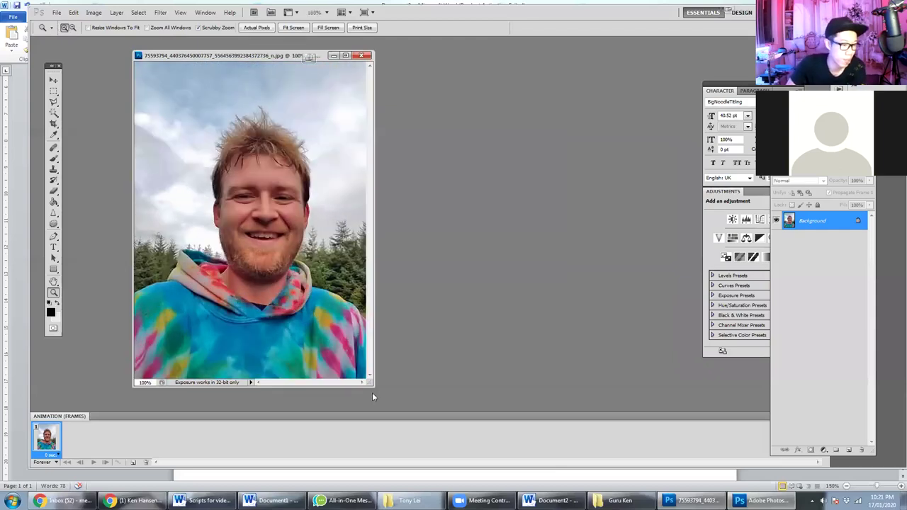
left_click_drag(380, 389, 442, 405)
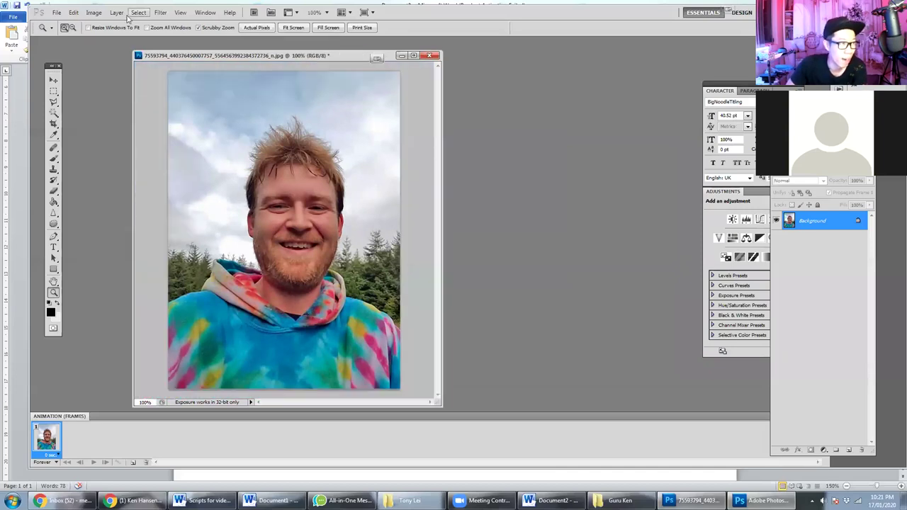
- Browse the Image > Adjustments menu a few times, leaving it showing at the end
left_click(94, 12)
mouse_move(108, 35)
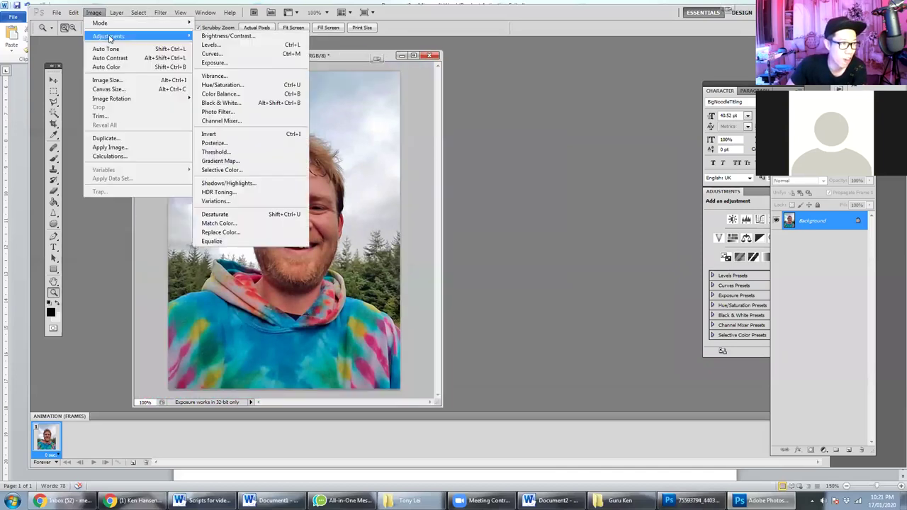
left_click(333, 59)
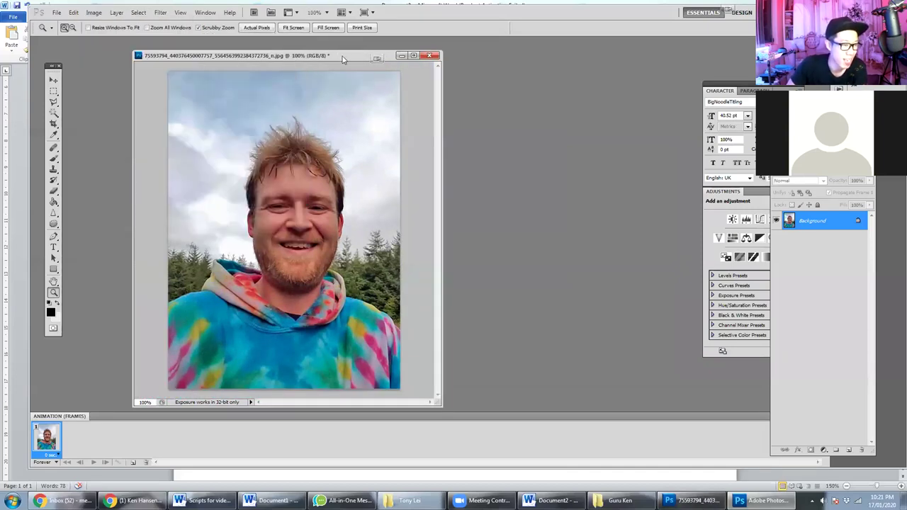
left_click(94, 12)
mouse_move(108, 35)
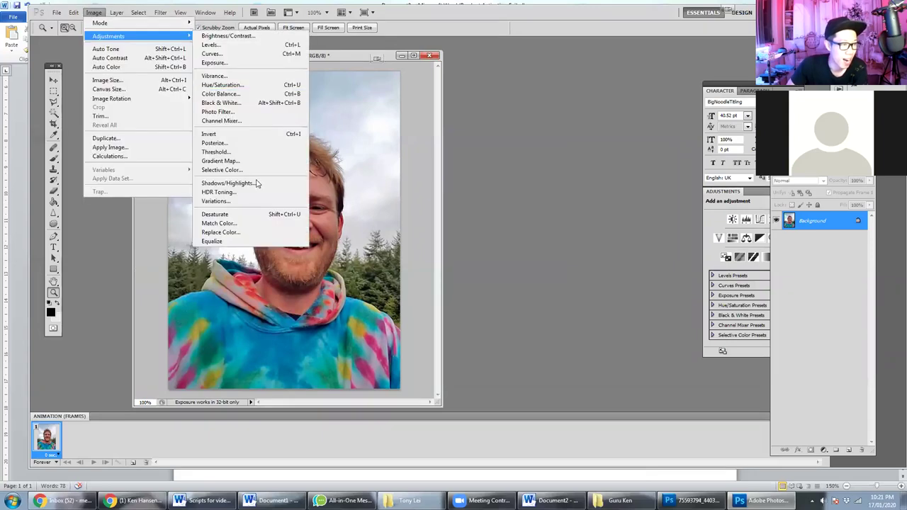
left_click(334, 60)
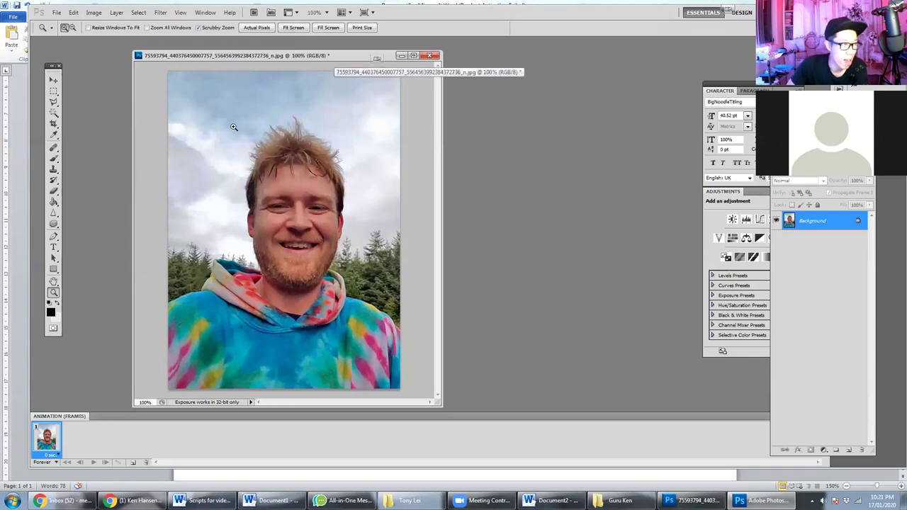
left_click(94, 12)
- In Selective Color, add black and raise cyan to +62 in the Blues
mouse_move(107, 35)
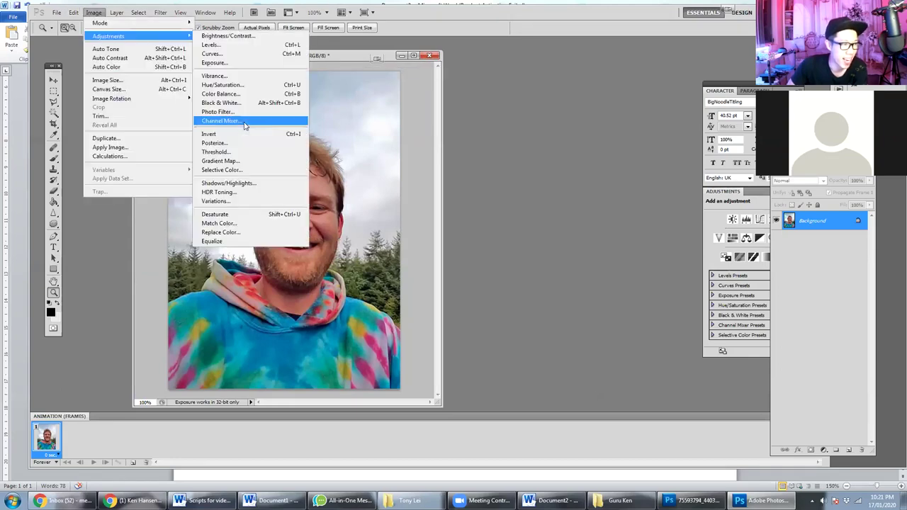
left_click(283, 170)
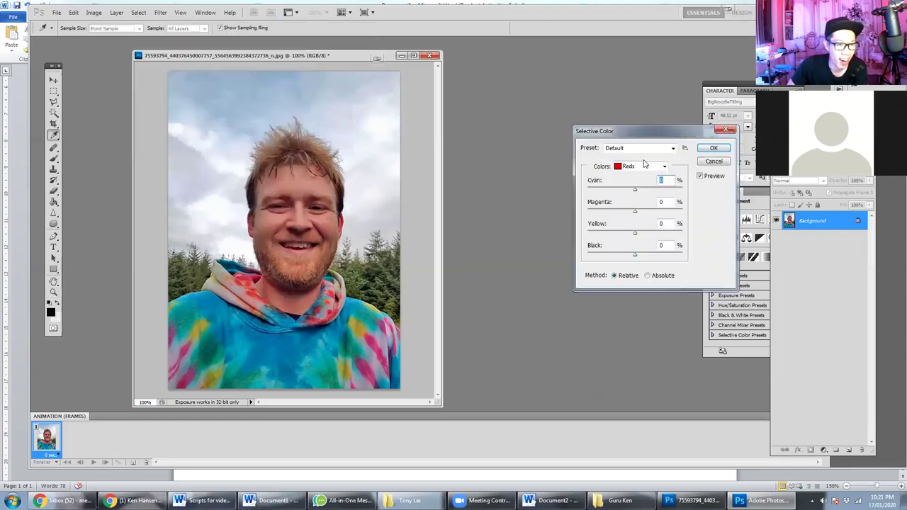
left_click(641, 166)
left_click(648, 213)
mouse_move(636, 260)
left_mouse_down()
mouse_move(661, 261)
mouse_move(652, 263)
left_mouse_up()
left_click_drag(634, 192, 660, 193)
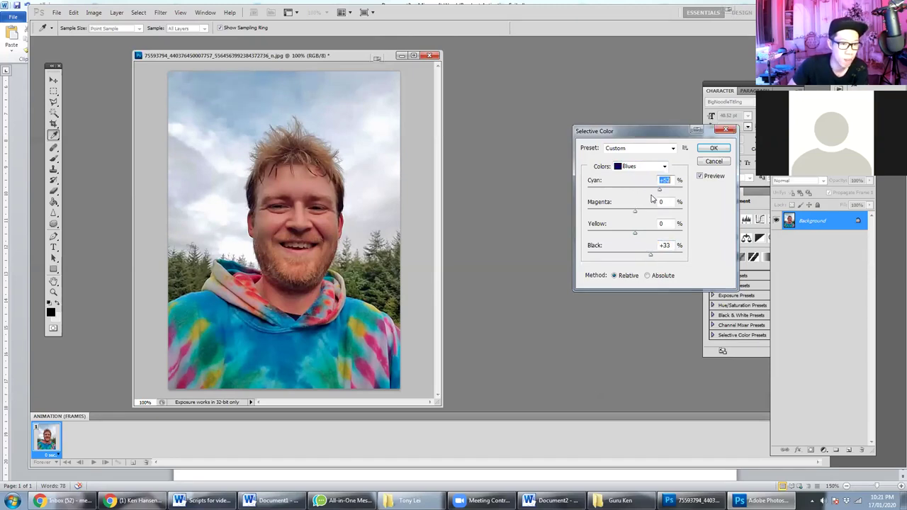
- Set the Cyans to Black +31 and Cyan +27 and apply the correction
left_click(640, 168)
left_click(637, 205)
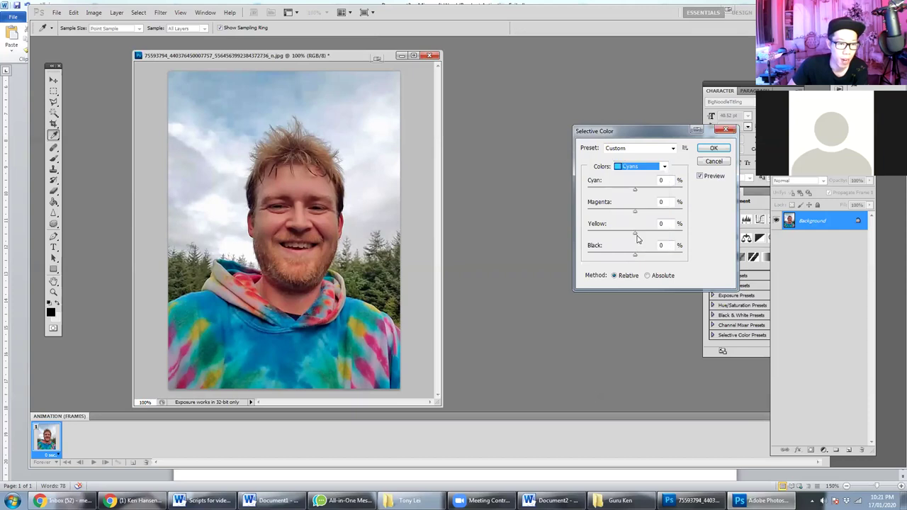
left_click_drag(635, 256, 649, 257)
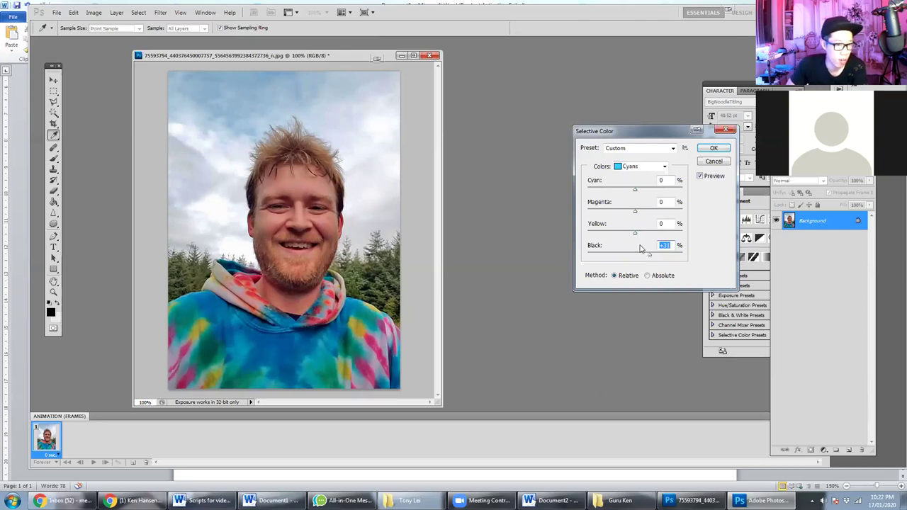
left_click_drag(638, 195, 651, 195)
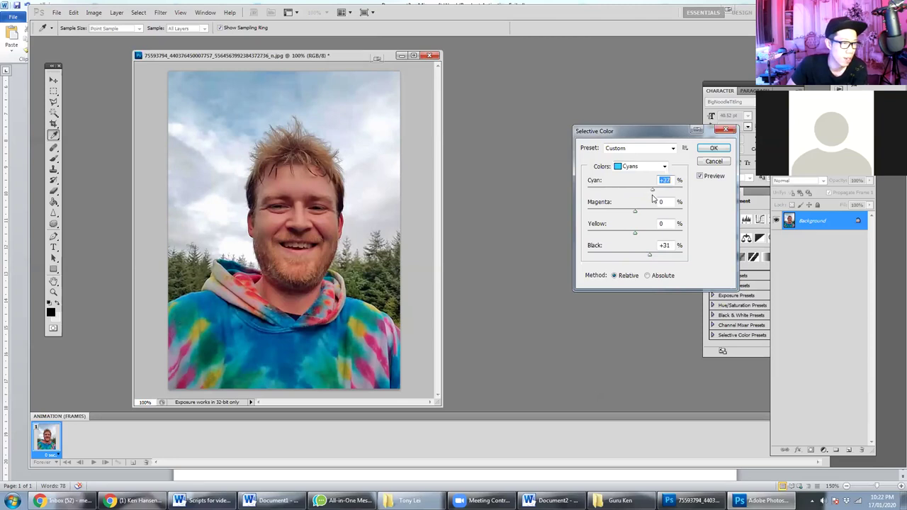
left_click(714, 148)
key("z")
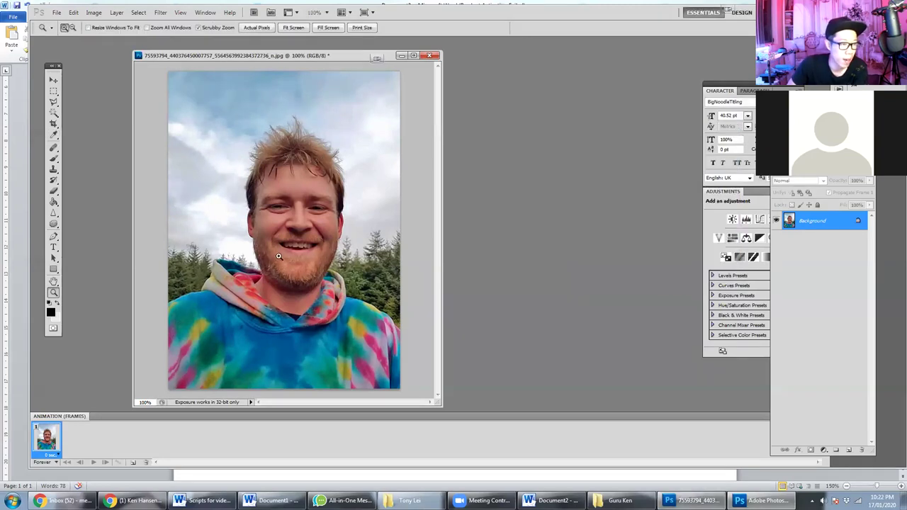
- With the Burn tool, darken the upper sky, the trees on both sides and the left jaw's beard
left_click(55, 202)
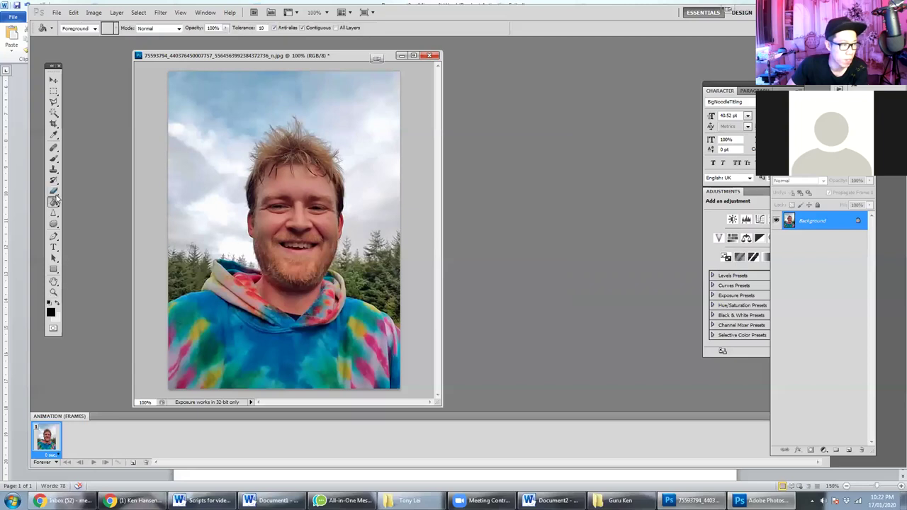
left_click(56, 216)
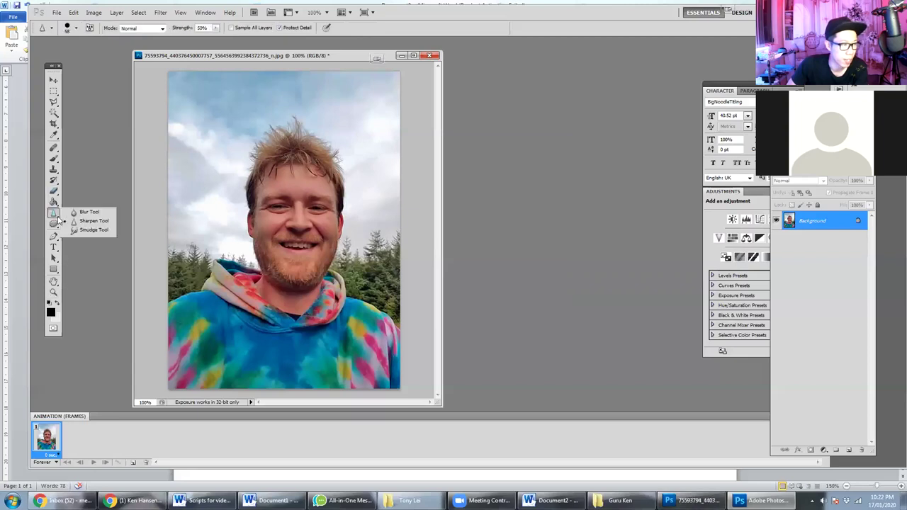
left_click(54, 224)
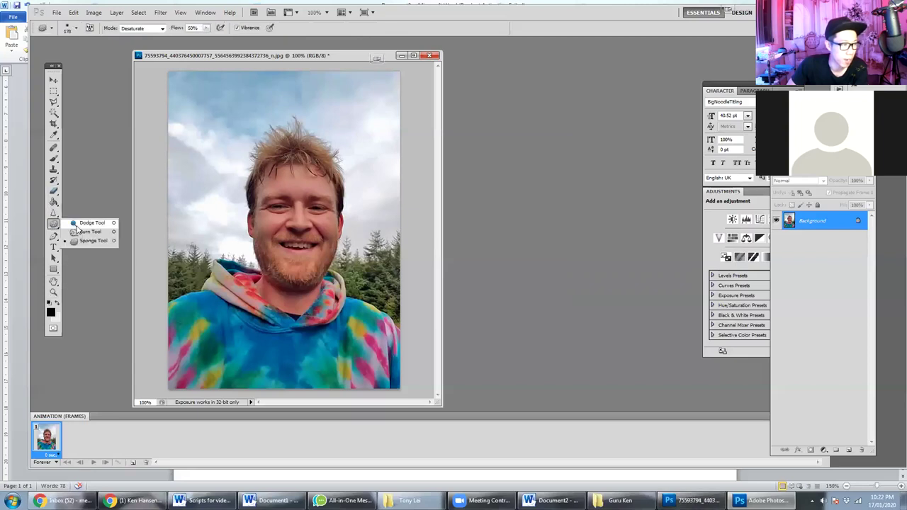
left_click(93, 241)
mouse_move(250, 122)
left_mouse_down()
mouse_move(289, 92)
mouse_move(252, 95)
left_mouse_up()
mouse_move(204, 73)
left_mouse_down()
mouse_move(271, 94)
mouse_move(386, 70)
mouse_move(307, 97)
left_mouse_up()
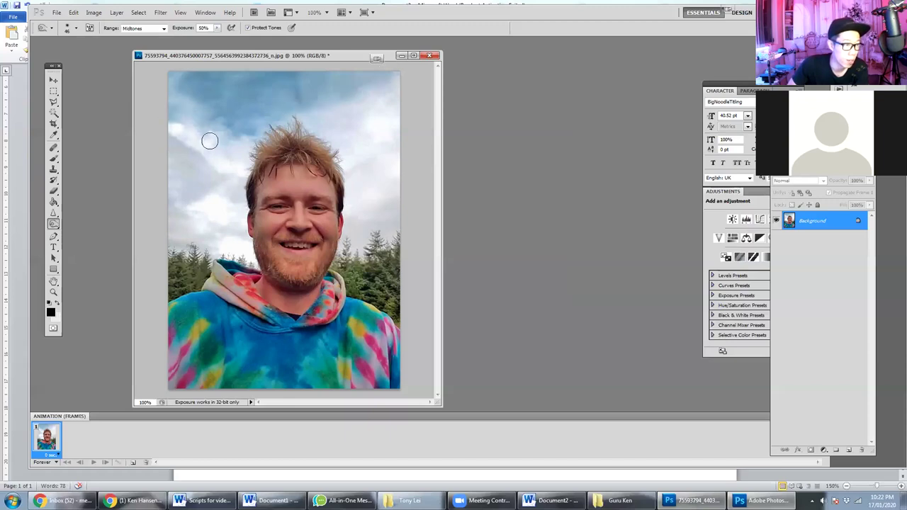
left_click_drag(183, 261, 195, 262)
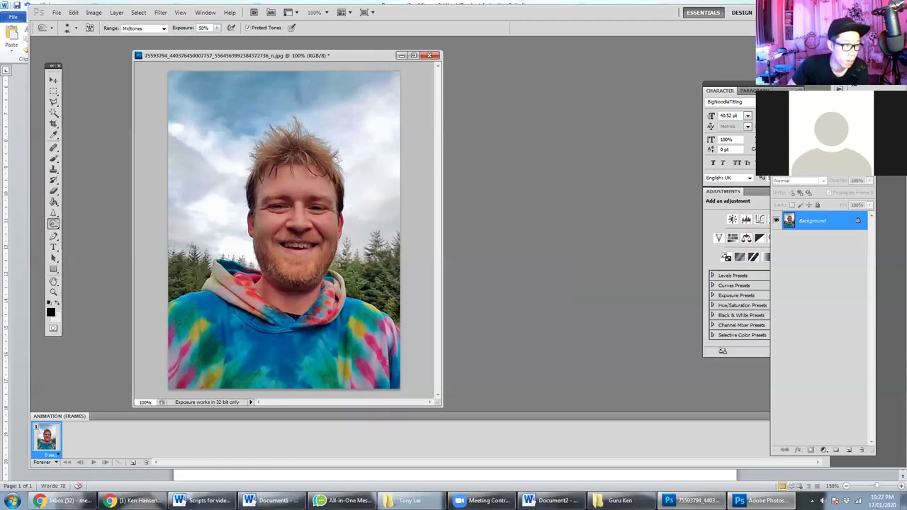
mouse_move(358, 277)
left_mouse_down()
mouse_move(385, 279)
mouse_move(395, 314)
mouse_move(369, 305)
left_mouse_up()
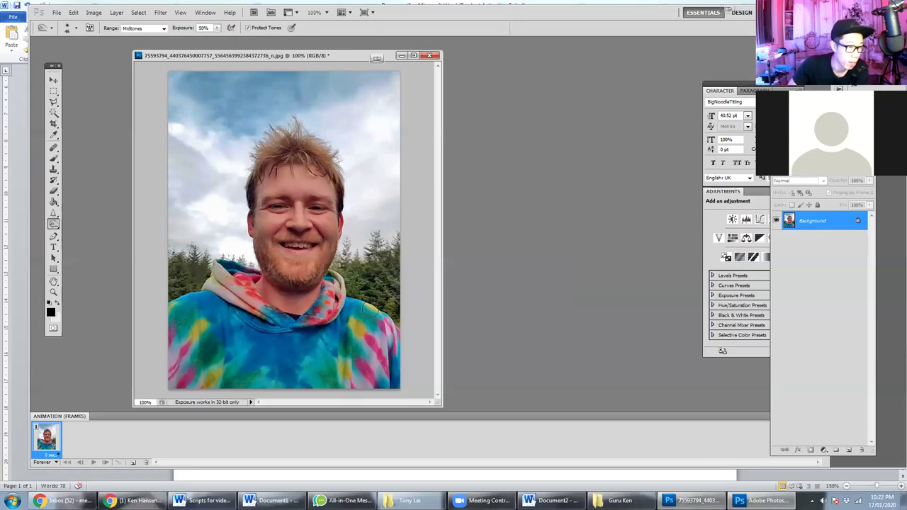
left_click_drag(260, 240, 275, 272)
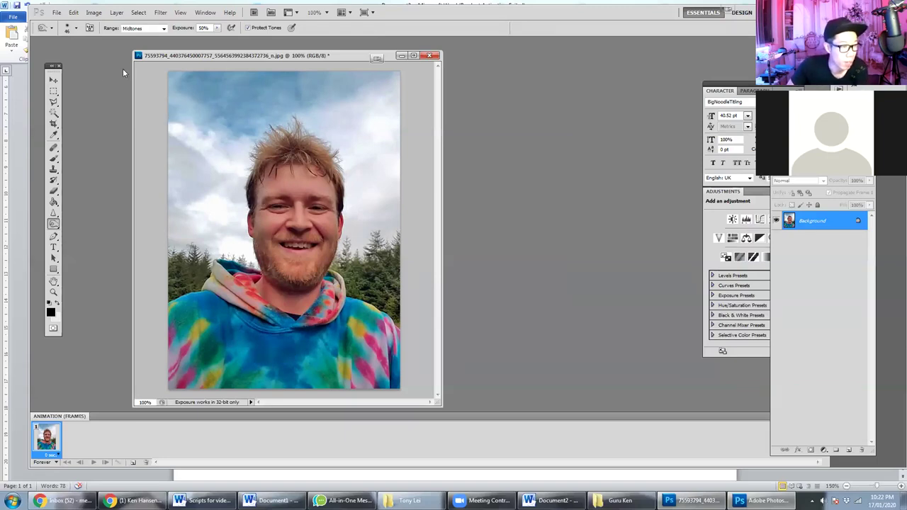
- Try a Lens Flare filter on the photo, then undo it
left_click(162, 13)
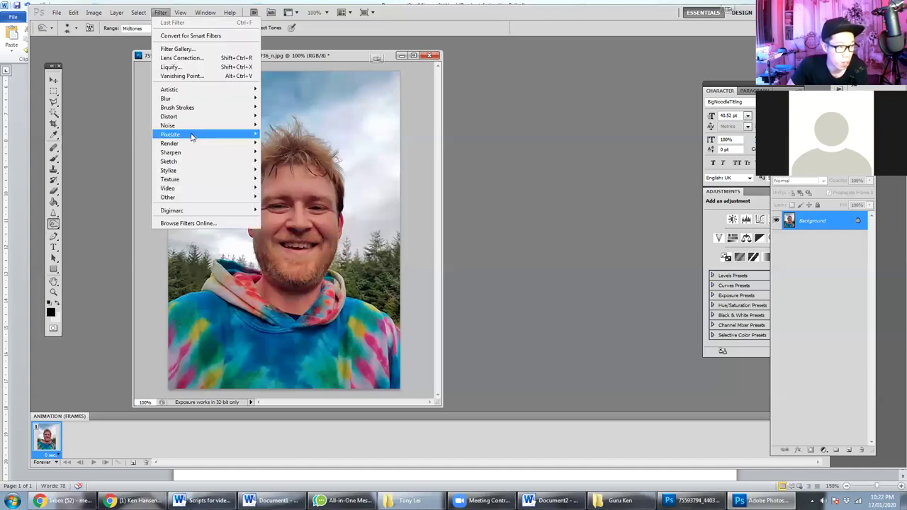
mouse_move(193, 143)
left_click(312, 172)
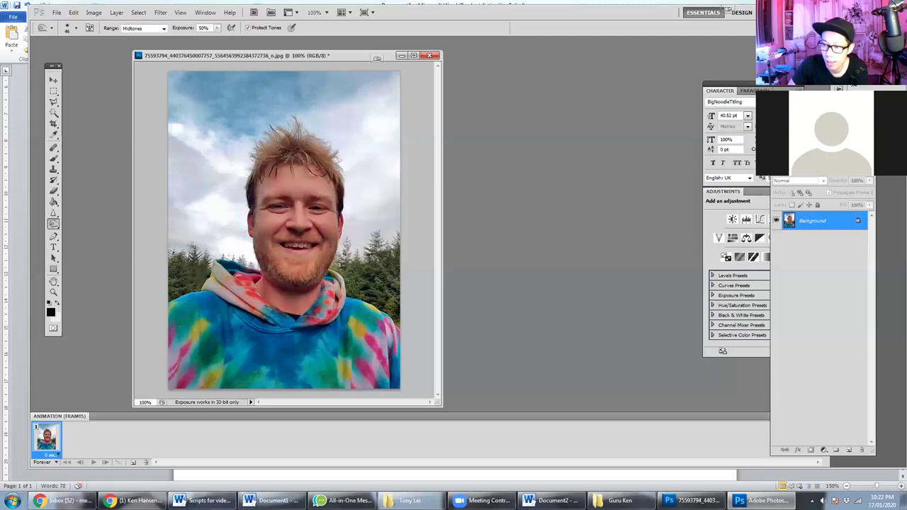
key("ctrl+z")
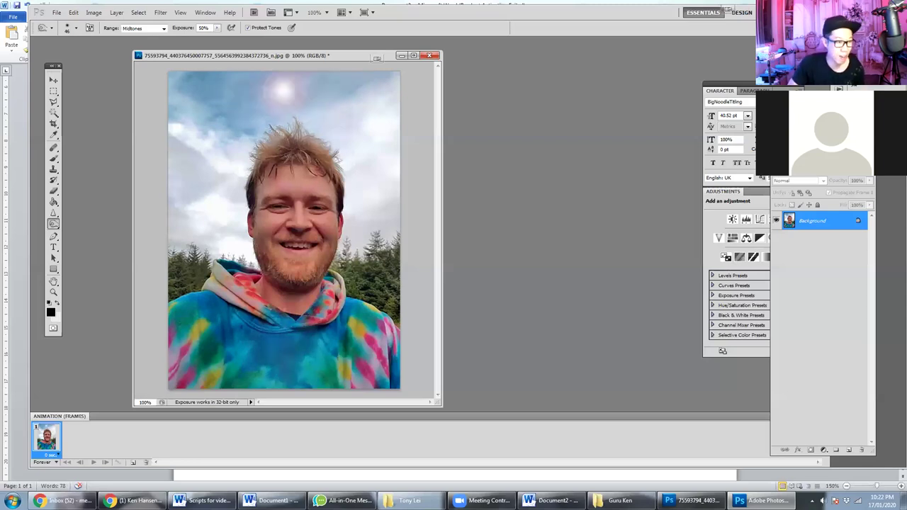
key("ctrl+z")
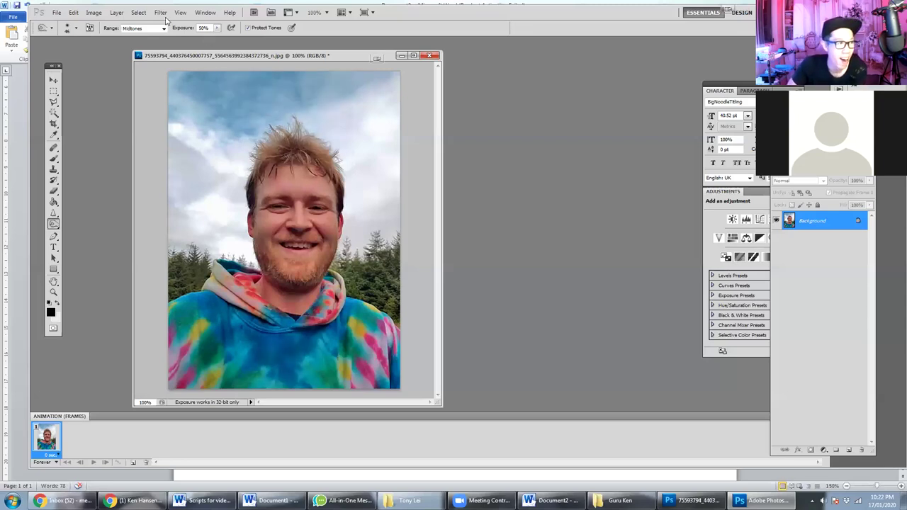
left_click(161, 13)
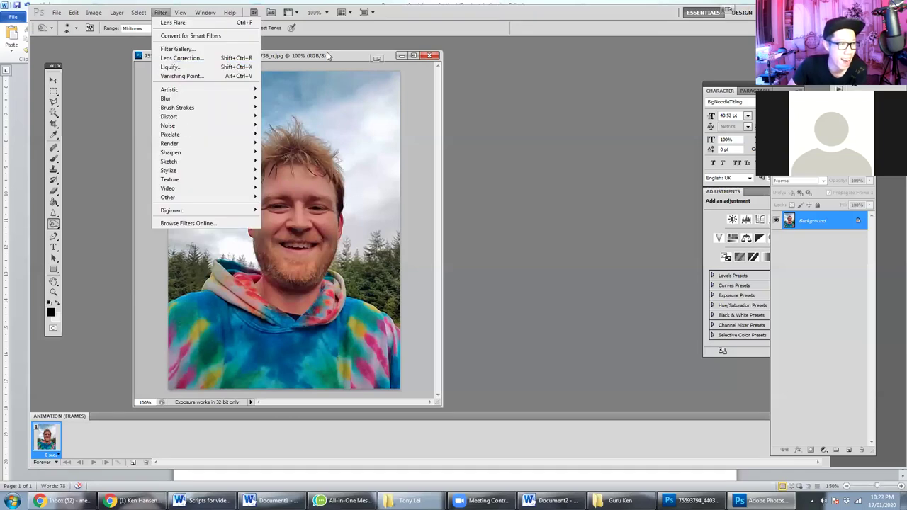
left_click(148, 69)
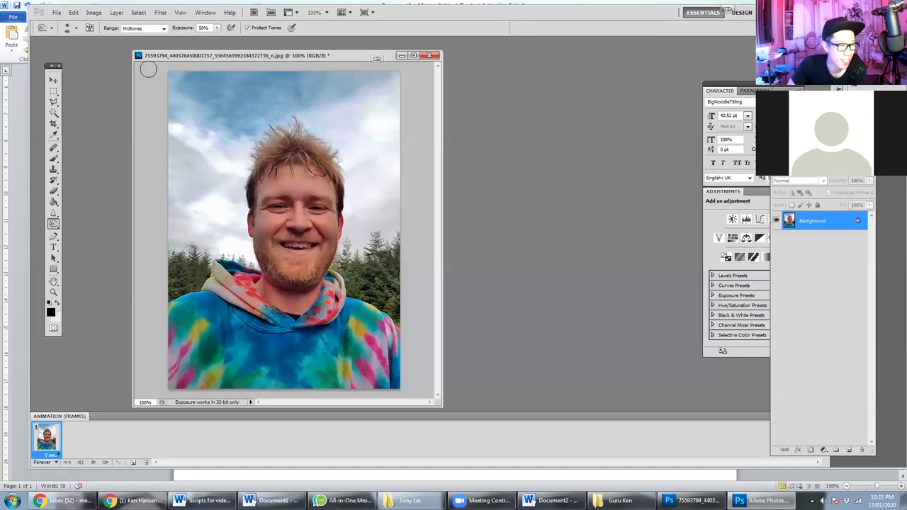
- In Save for Web & Devices, scale the image to 80 percent
left_click(56, 12)
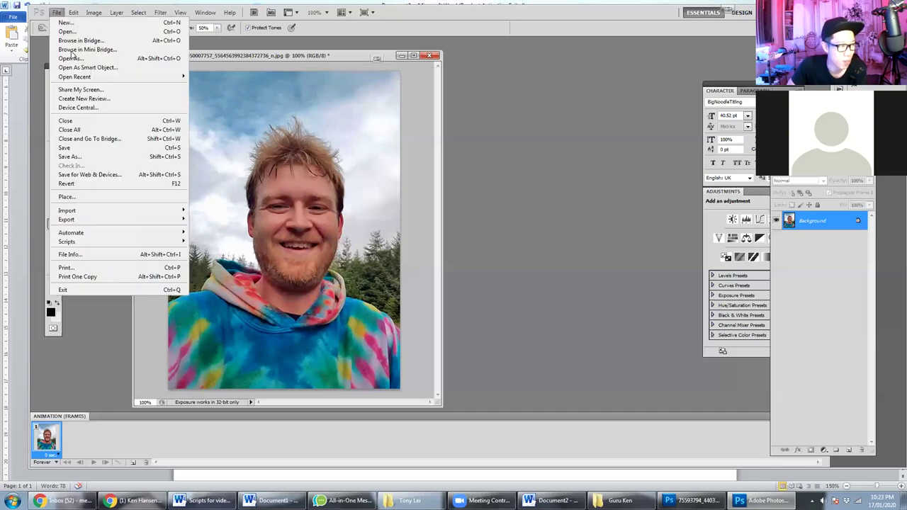
left_click(118, 174)
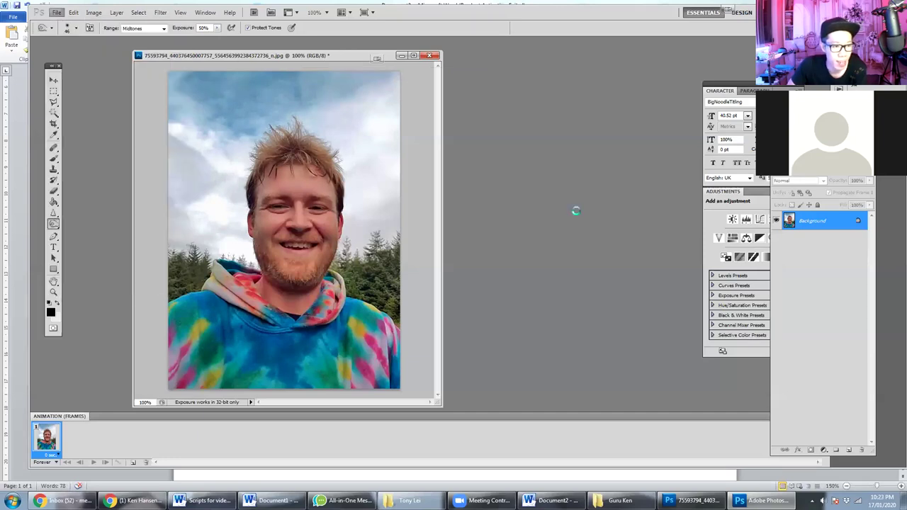
key("ctrl+alt+shift+s")
left_click_drag(522, 321, 484, 317)
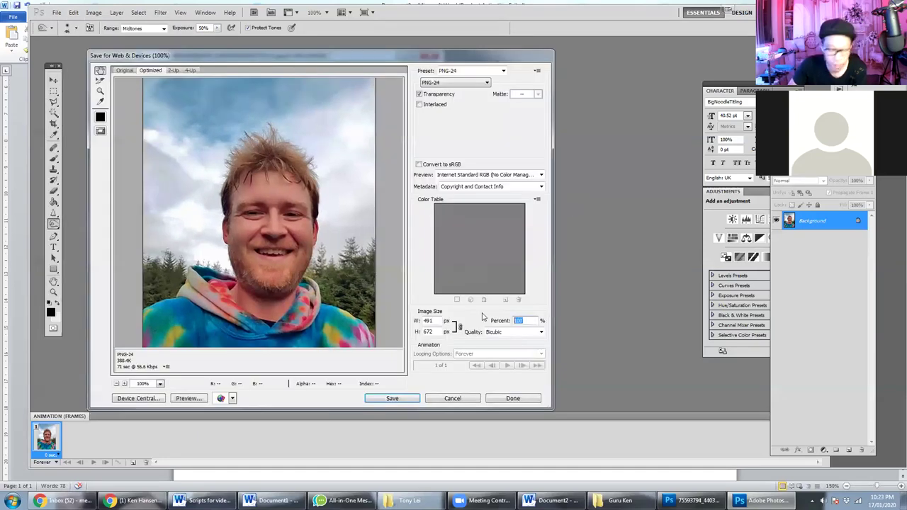
type("70")
key("Tab")
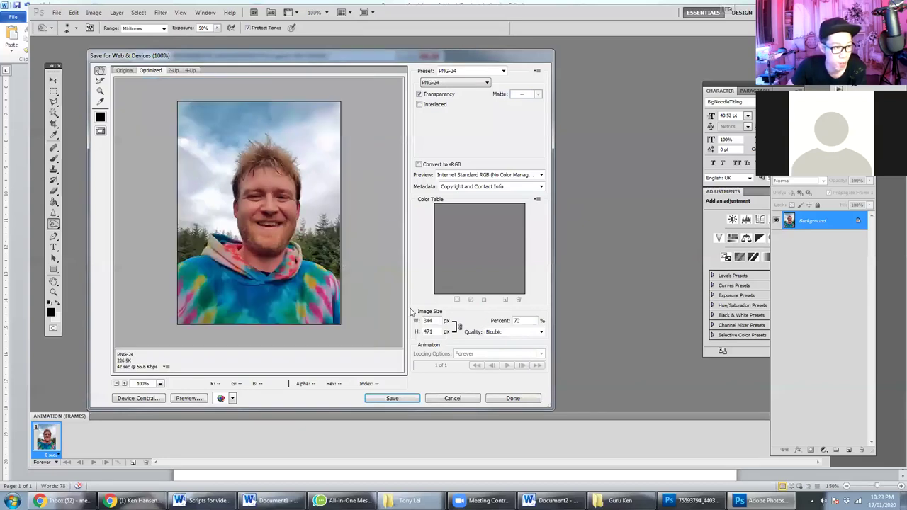
key("Tab")
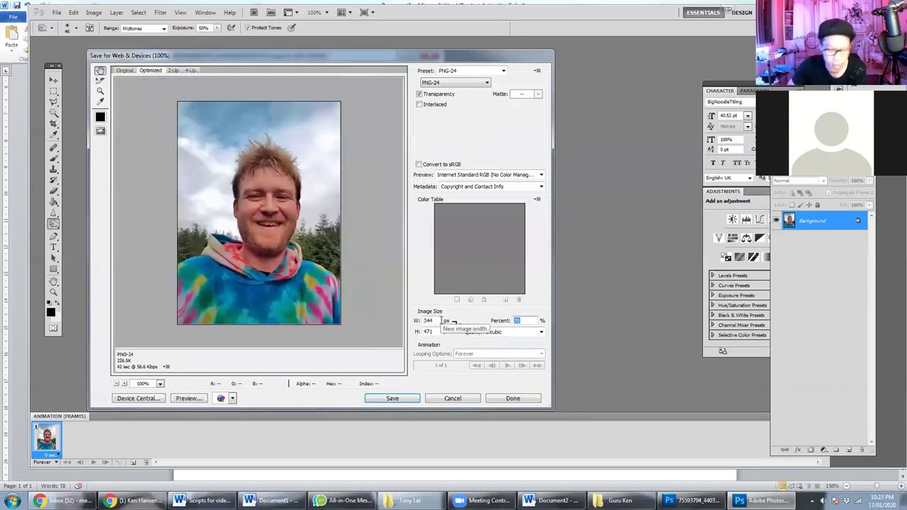
type("80")
- Save the web export as 'profile' in the Guru Ken folder under Downloads
left_click(392, 398)
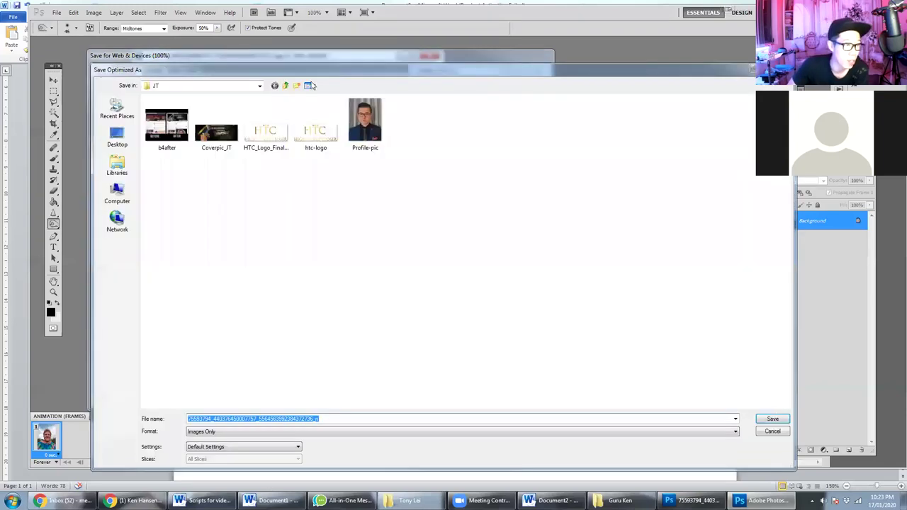
left_click(287, 85)
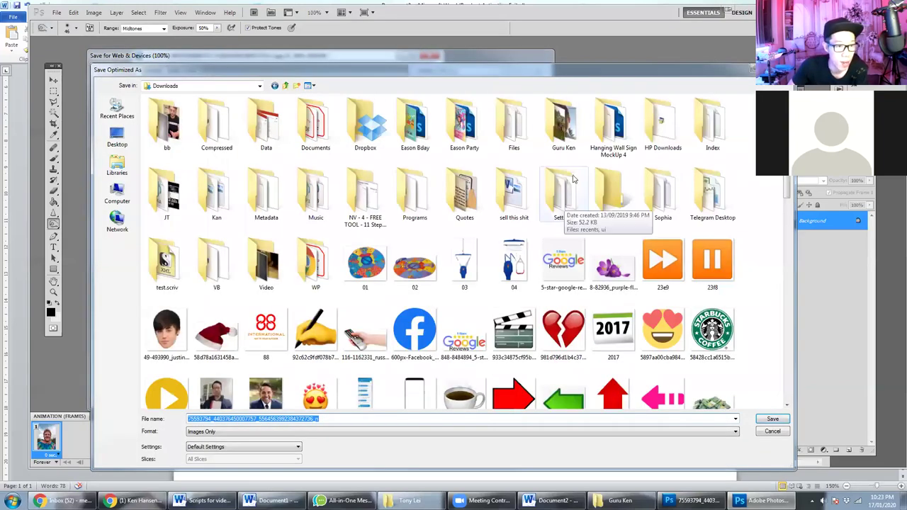
double_click(574, 146)
left_click(349, 418)
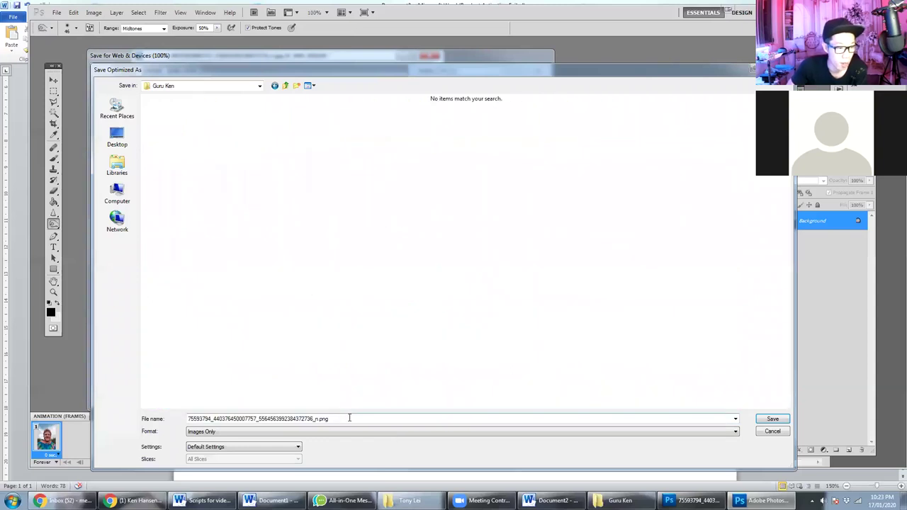
key("ctrl+a")
type("profile")
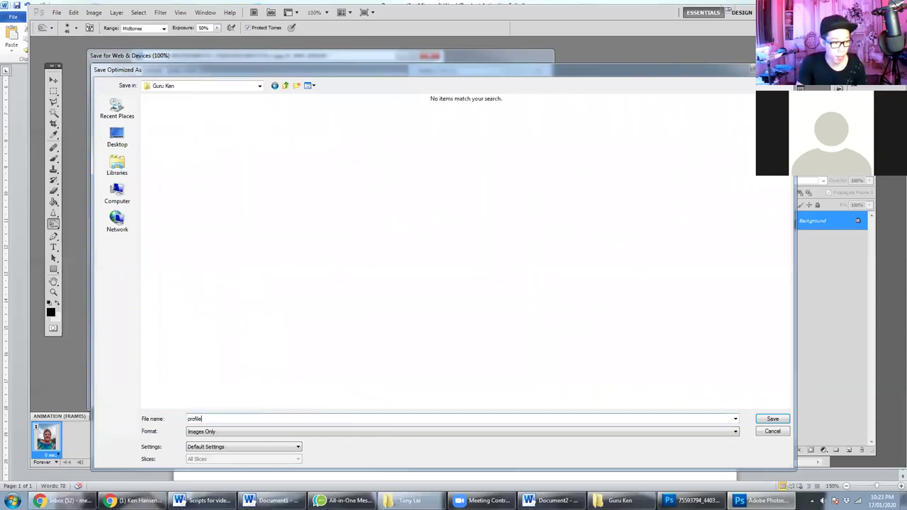
key("Return")
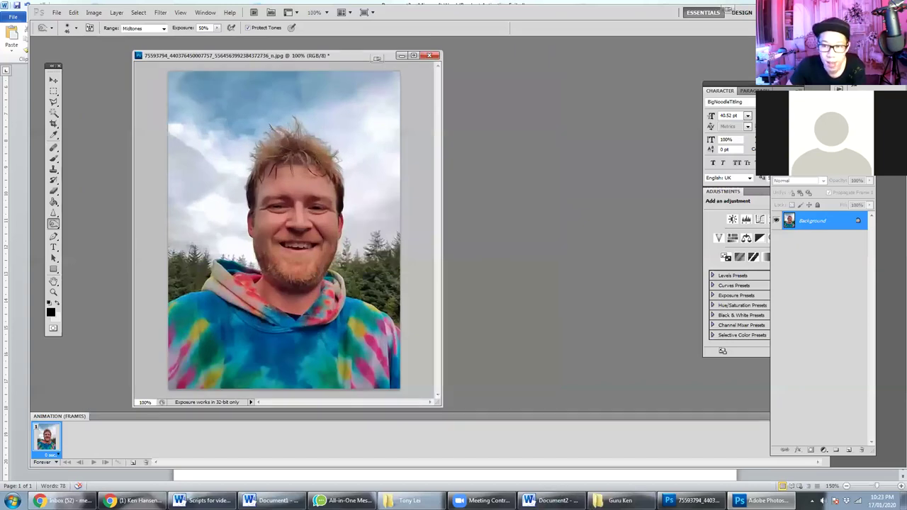
- Duplicate the Background layer, creating the new Untitled-1 document
key("ctrl+Tab")
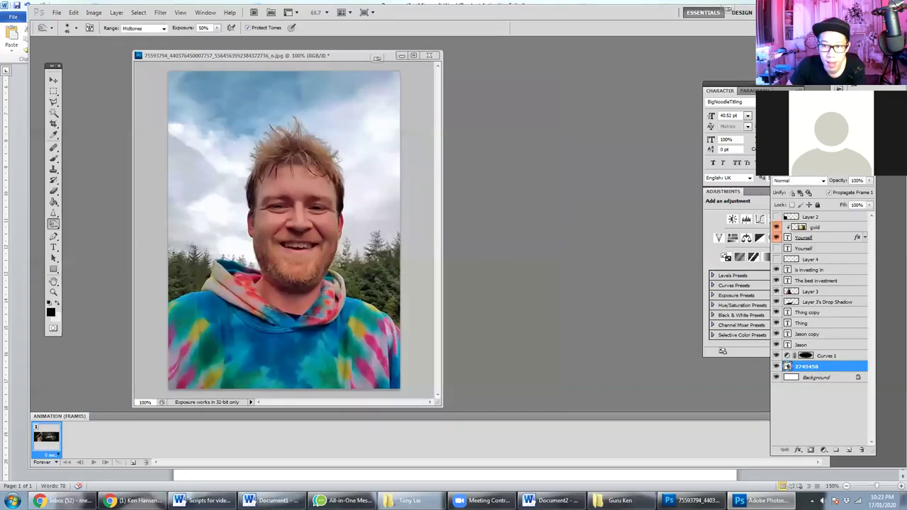
right_click(823, 380)
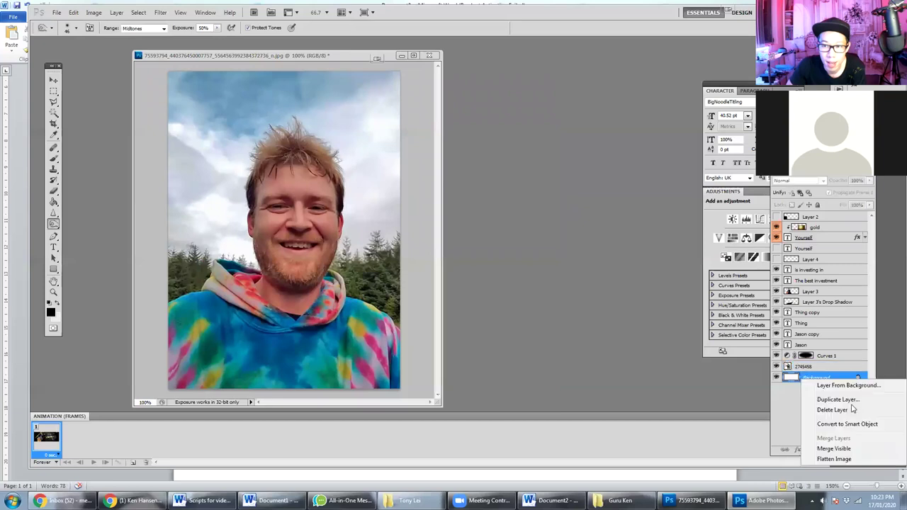
left_click(835, 400)
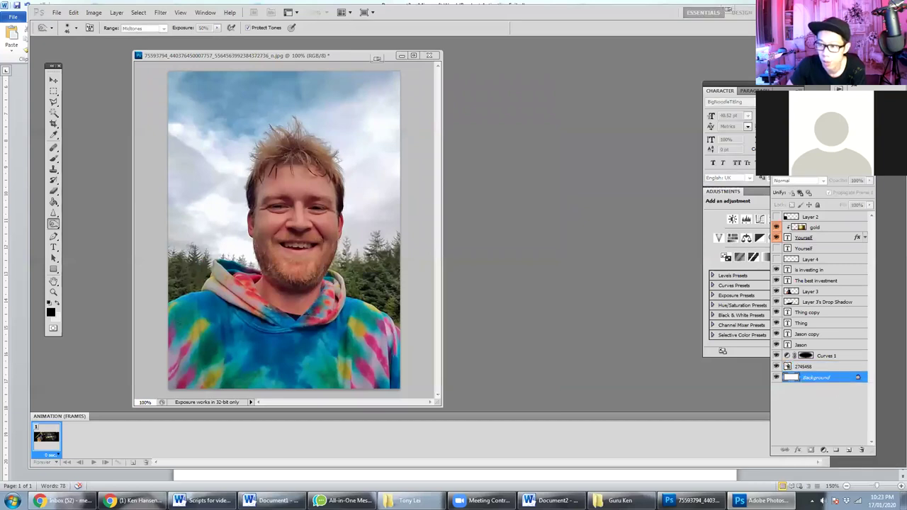
key("Return")
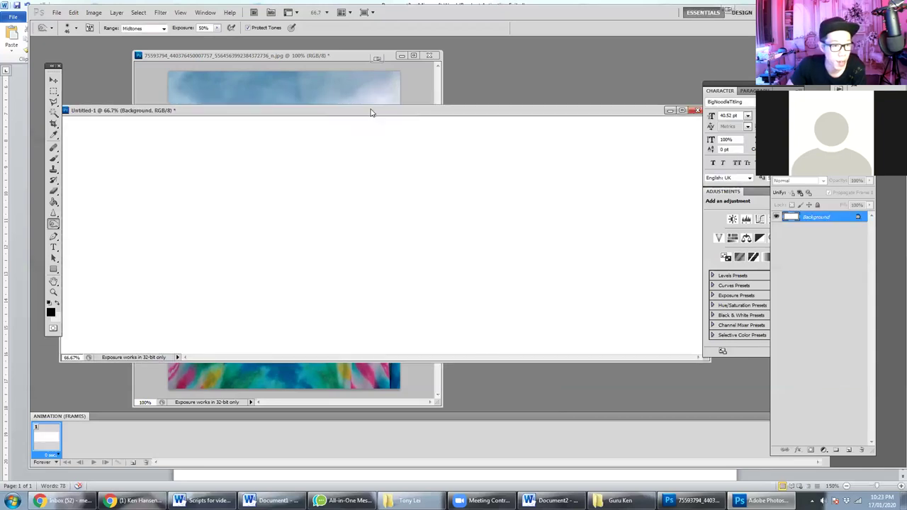
- Shrink and reposition the Untitled-1 window, glancing at the browser before returning to Photoshop
left_click_drag(185, 114, 202, 117)
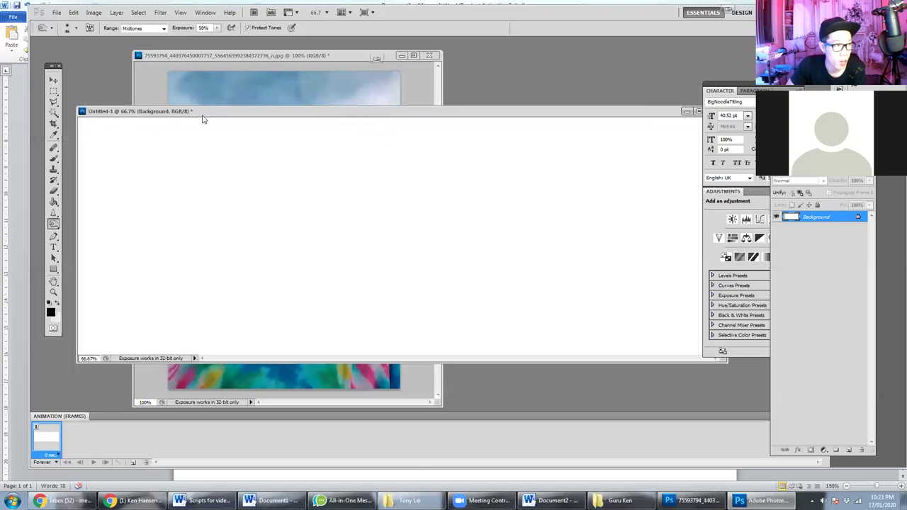
left_click_drag(76, 111, 173, 157)
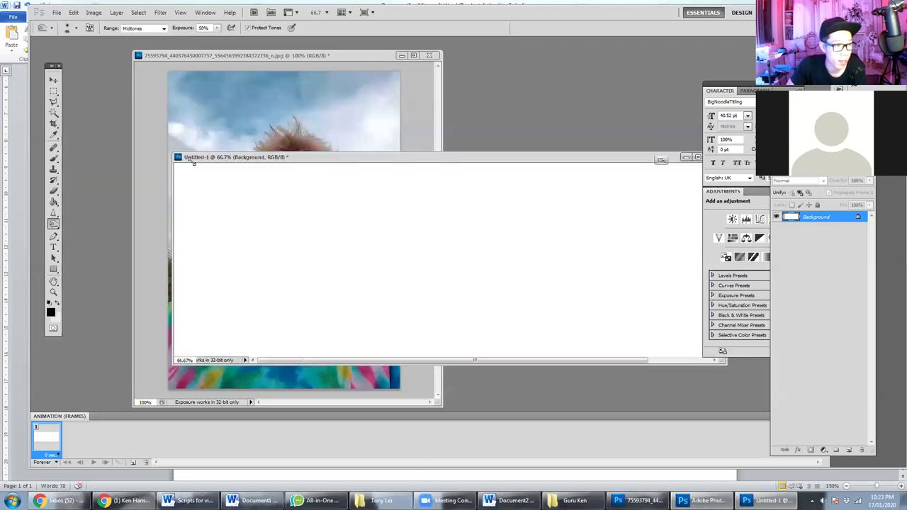
left_click_drag(436, 159, 379, 126)
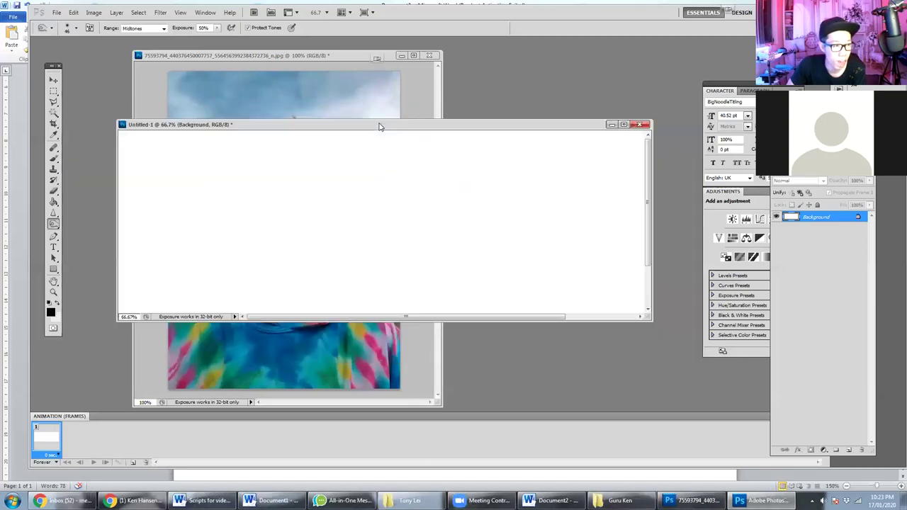
key("alt+Tab")
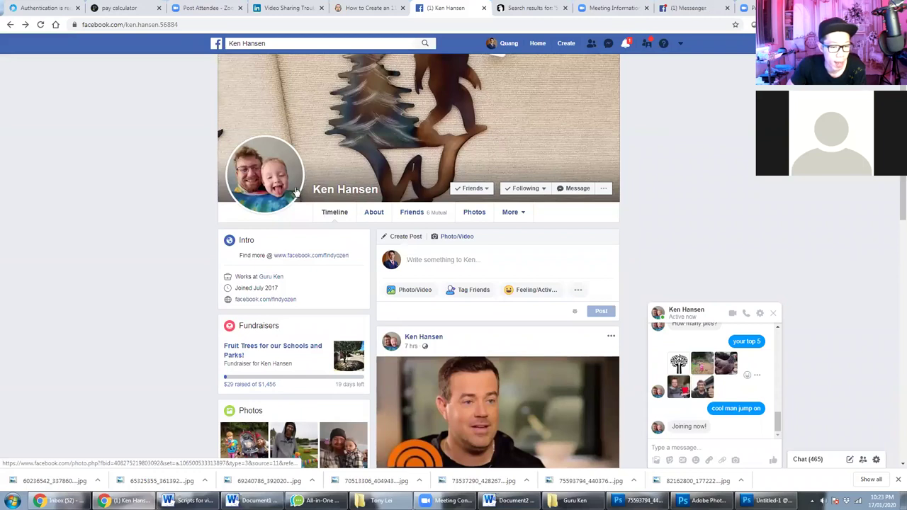
key("alt+Tab")
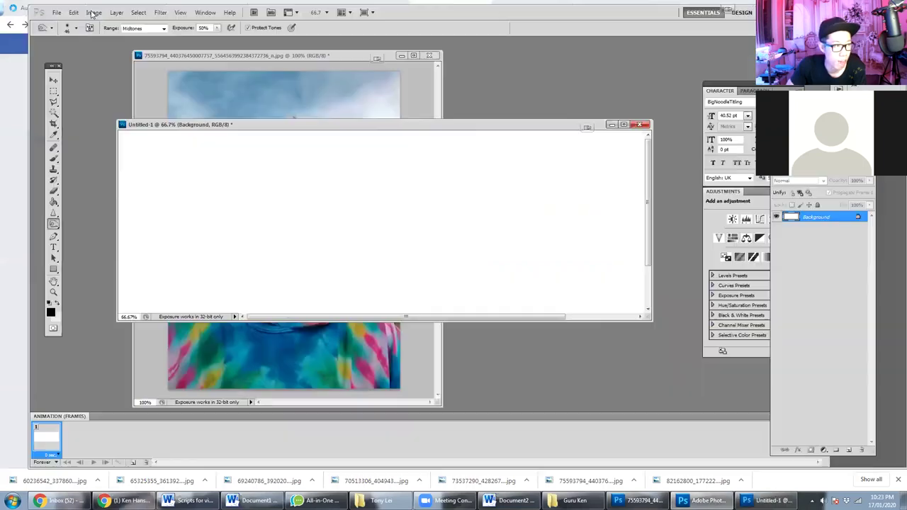
- Check the image's width (2037) and height in Image Size without changing anything
left_click(94, 13)
left_click(119, 80)
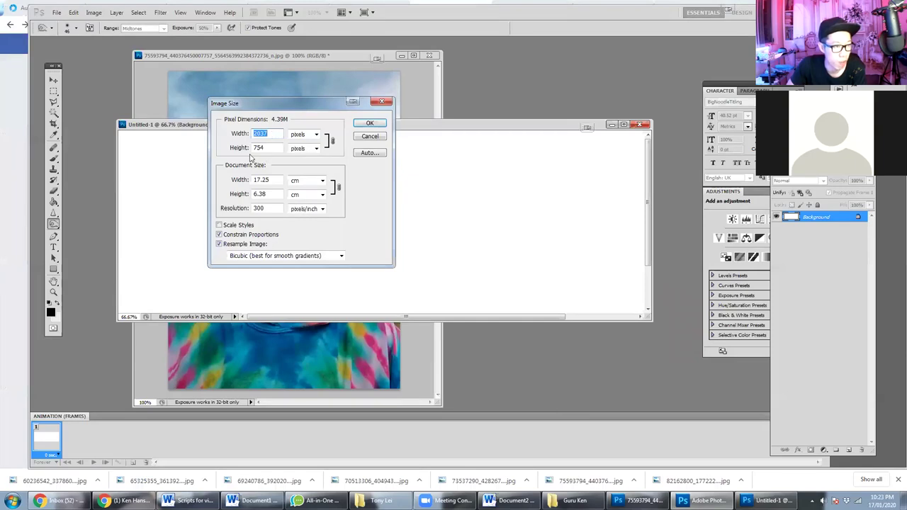
key("Tab")
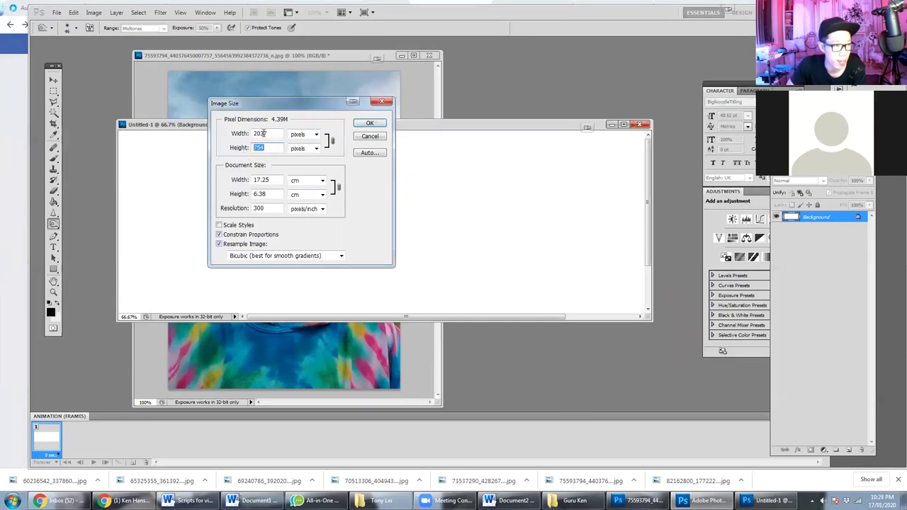
double_click(261, 133)
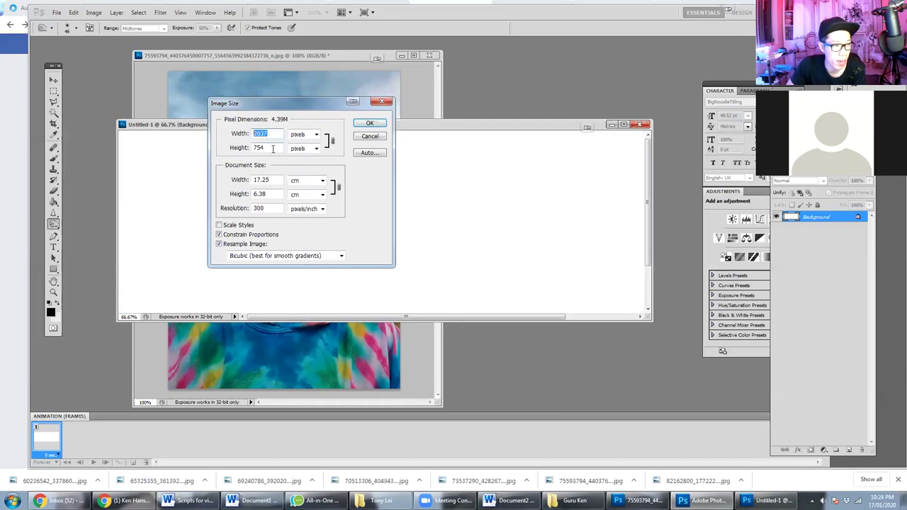
key("Tab")
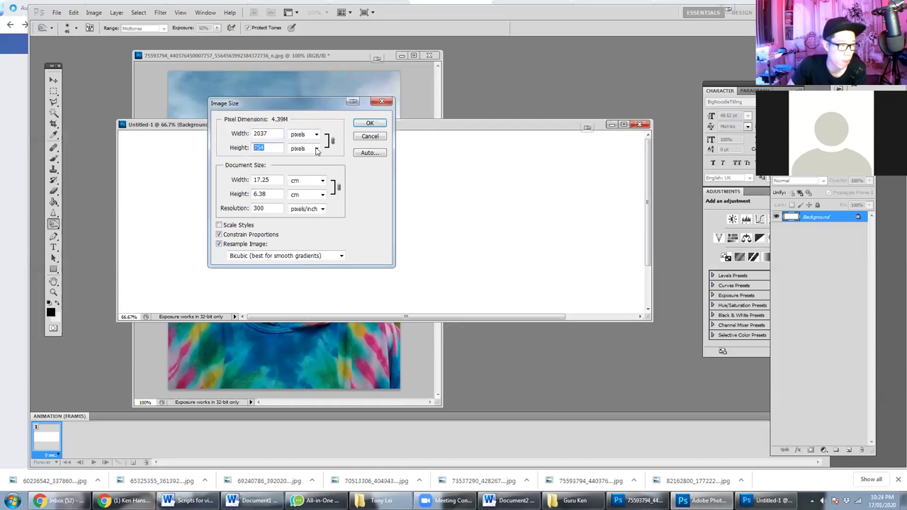
left_click(374, 137)
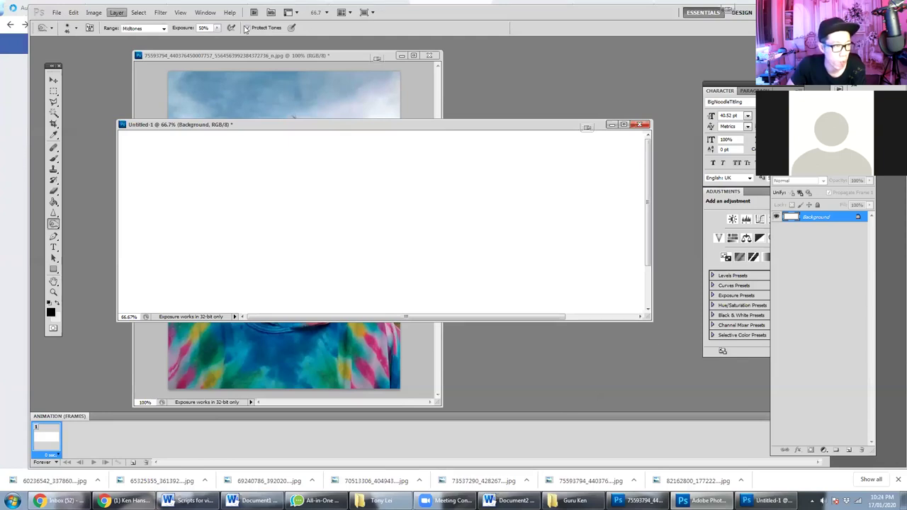
- Add an empty Layer 1, then preview the family garden photo from the Guru Ken folder
key("ctrl+shift+n")
left_click(497, 225)
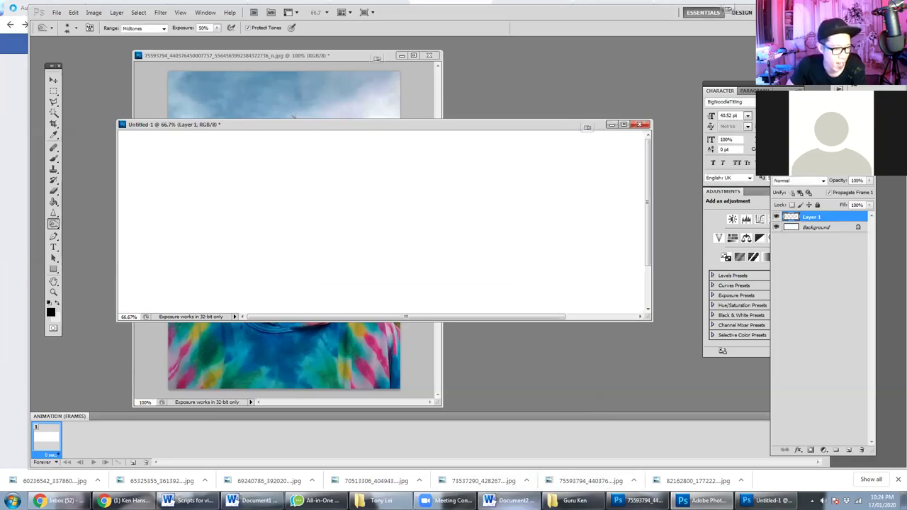
mouse_move(508, 500)
left_click(564, 500)
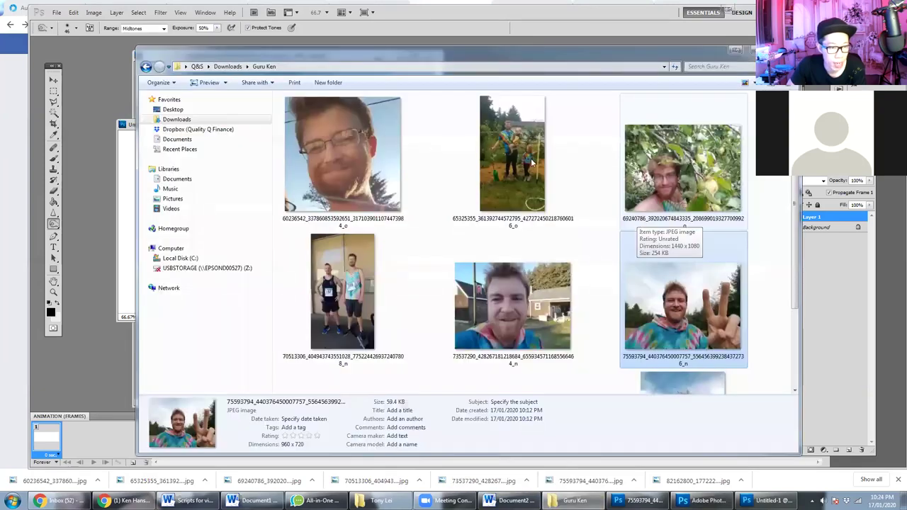
double_click(510, 197)
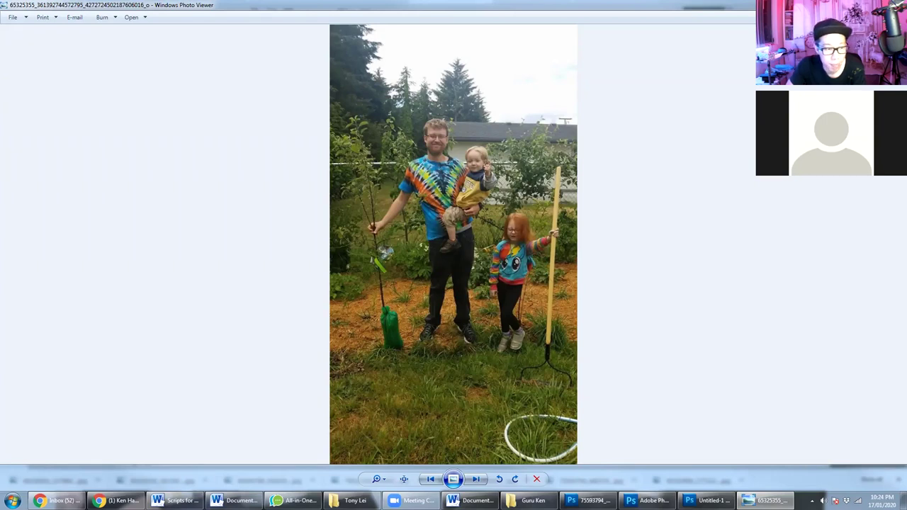
- Close Photo Viewer and open the family garden photo in Adobe Photoshop CS5 via Open with
key("alt+F4")
right_click(507, 169)
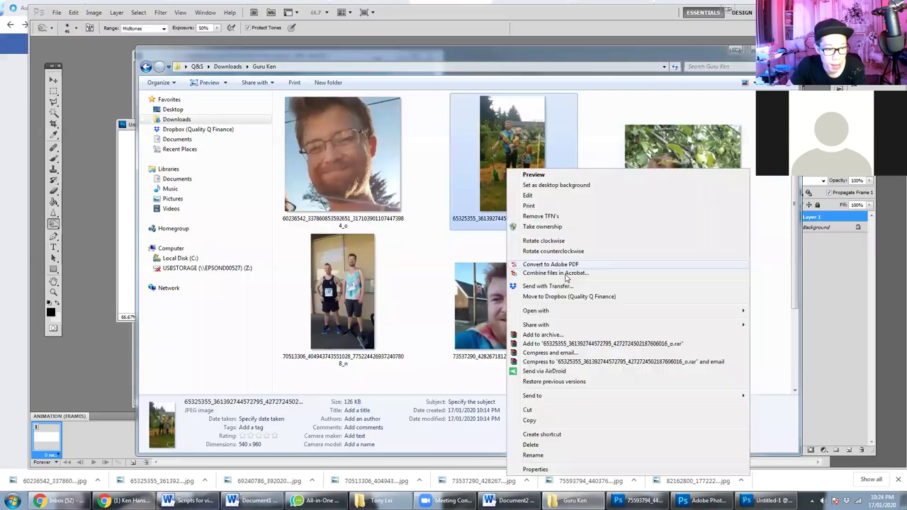
mouse_move(571, 315)
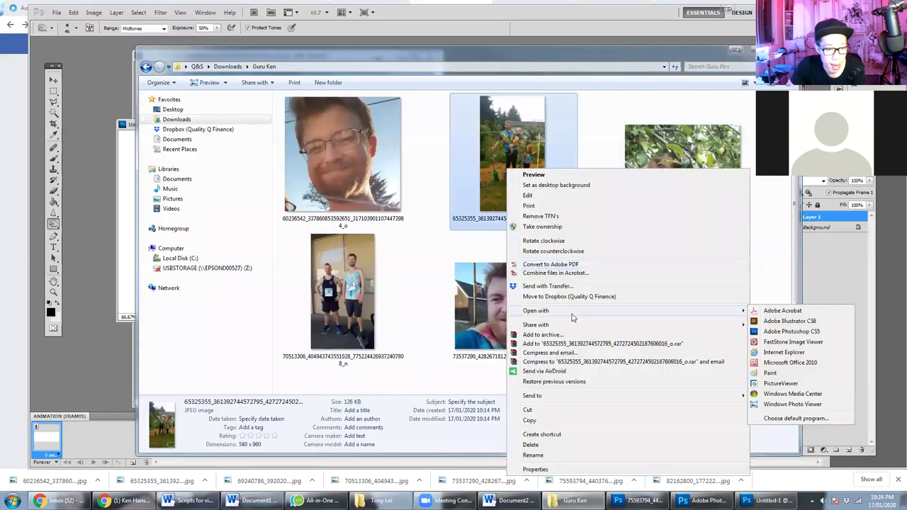
left_click(769, 333)
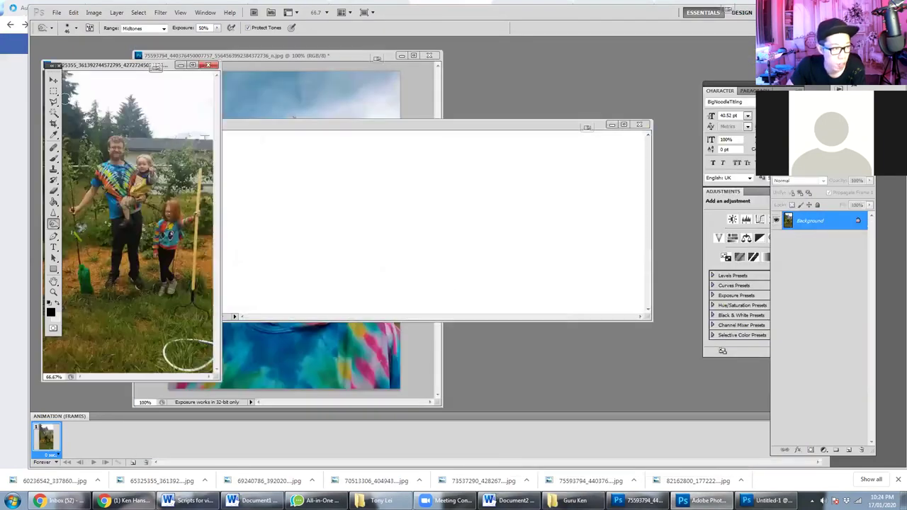
left_click(533, 500)
scroll(549, 301, "up", 2)
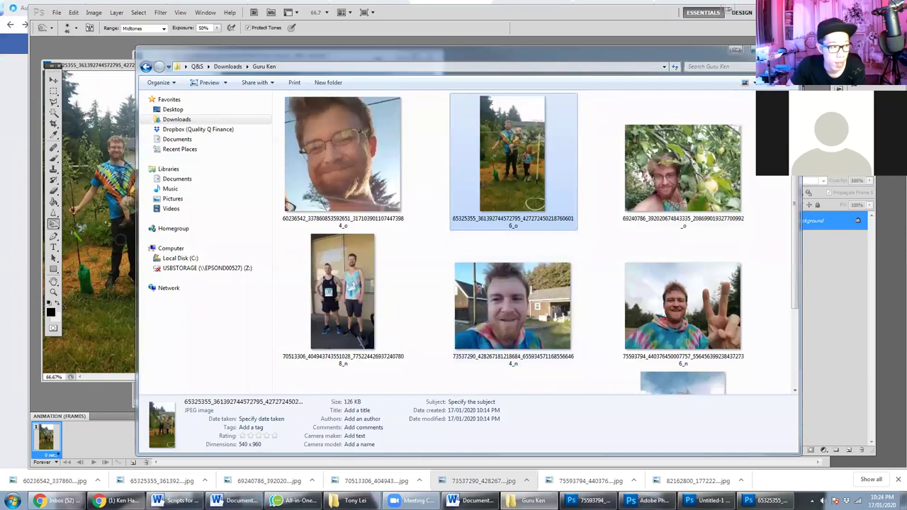
key("alt+Tab")
- Paste the family photo into Untitled-1 as a new layer, nudging it up and left
key("v")
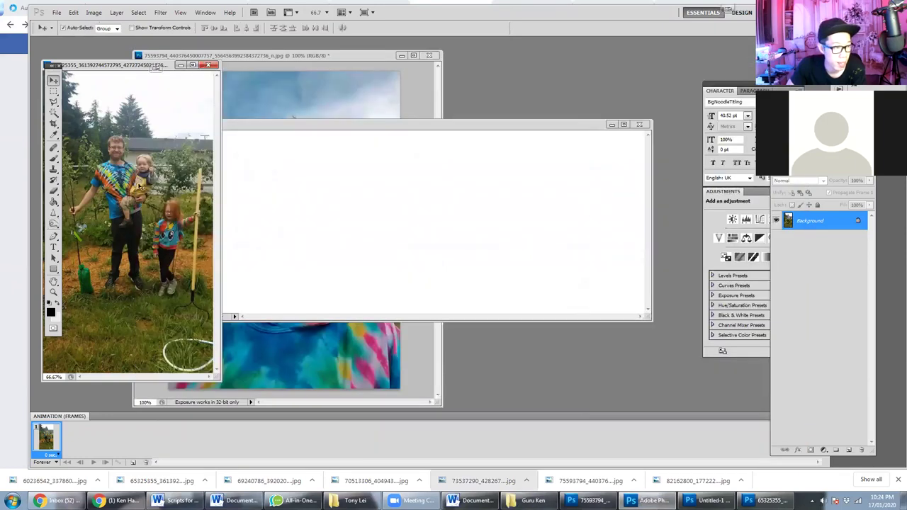
left_click(310, 225)
key("ctrl+v")
left_click_drag(307, 191, 299, 180)
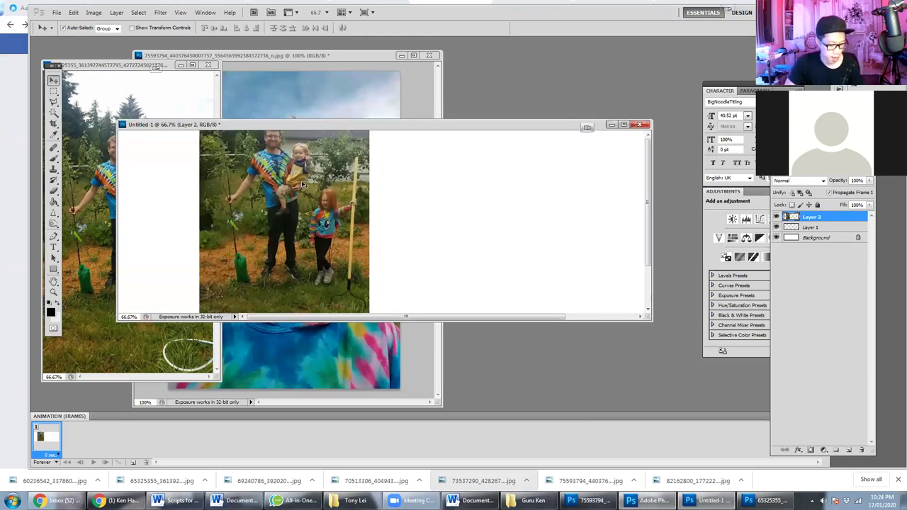
- Free-transform the family photo, scaling it to 114% and placing it left of centre
key("ctrl+t")
left_click_drag(325, 219, 318, 289)
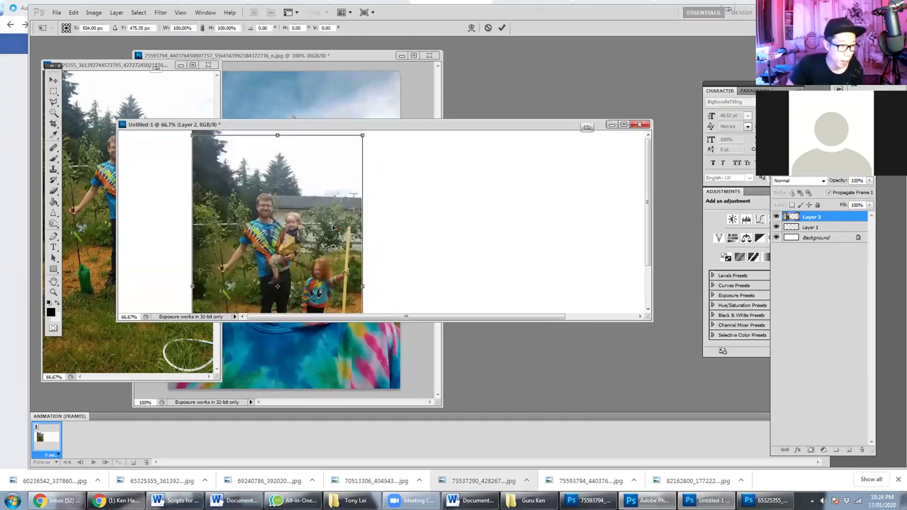
left_click_drag(381, 320, 371, 425)
mouse_move(310, 299)
left_mouse_down()
mouse_move(297, 261)
mouse_move(318, 261)
mouse_move(311, 302)
left_mouse_up()
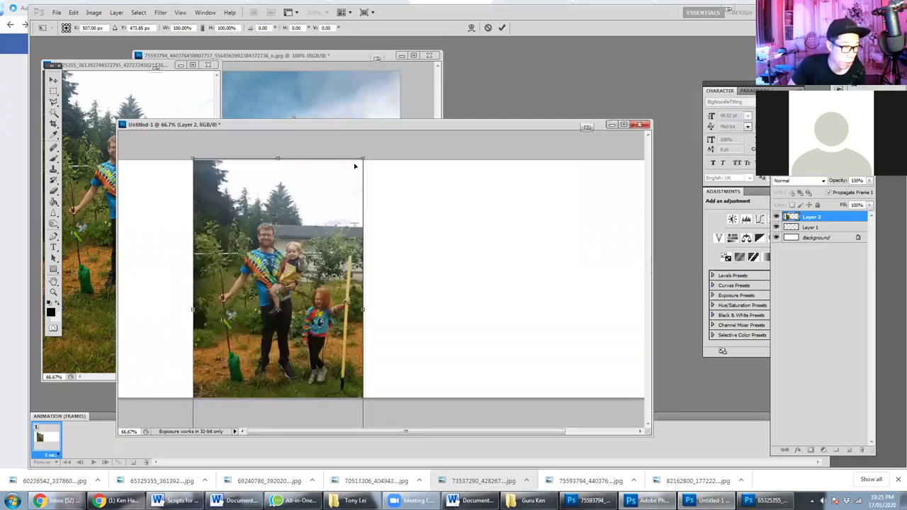
left_click_drag(363, 158, 386, 131)
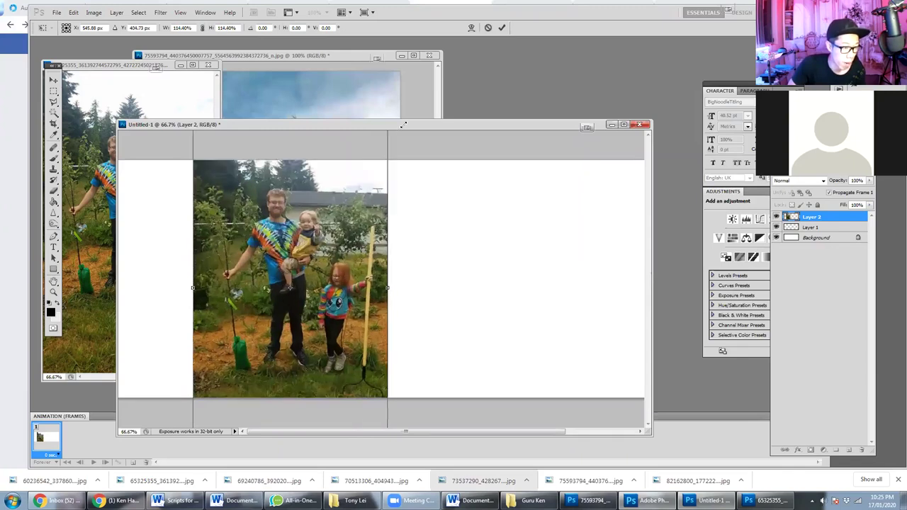
left_click_drag(337, 269, 336, 261)
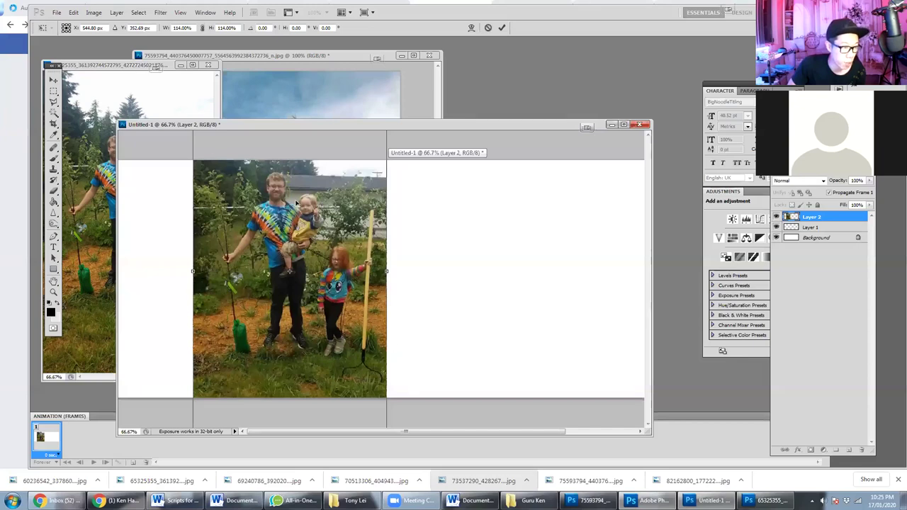
left_click(49, 89)
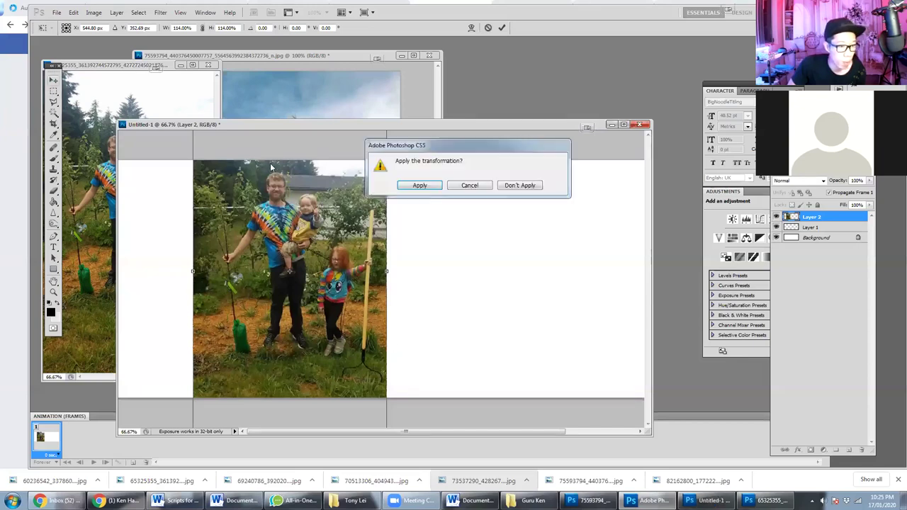
- Apply the 114% scaling, zoom in on the feet, then zoom out to the whole photo
left_click(420, 186)
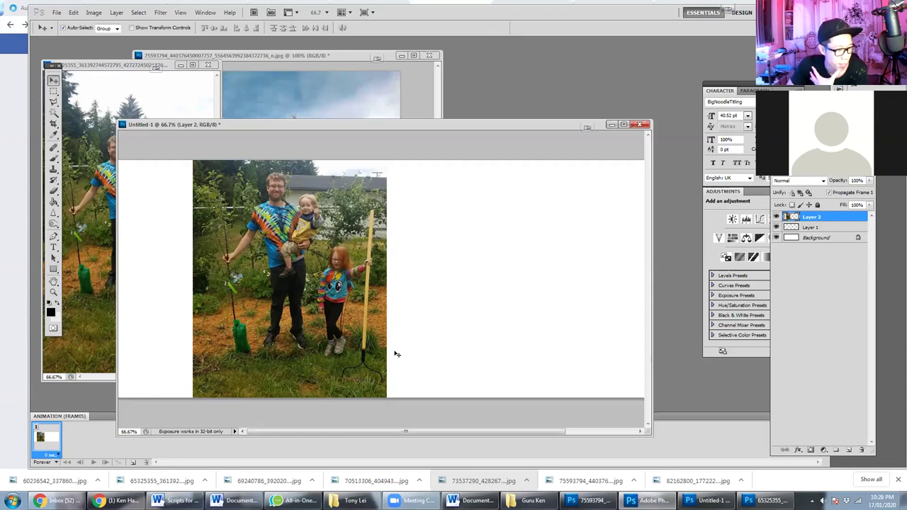
left_click(53, 291)
left_click(210, 332)
left_click(287, 373)
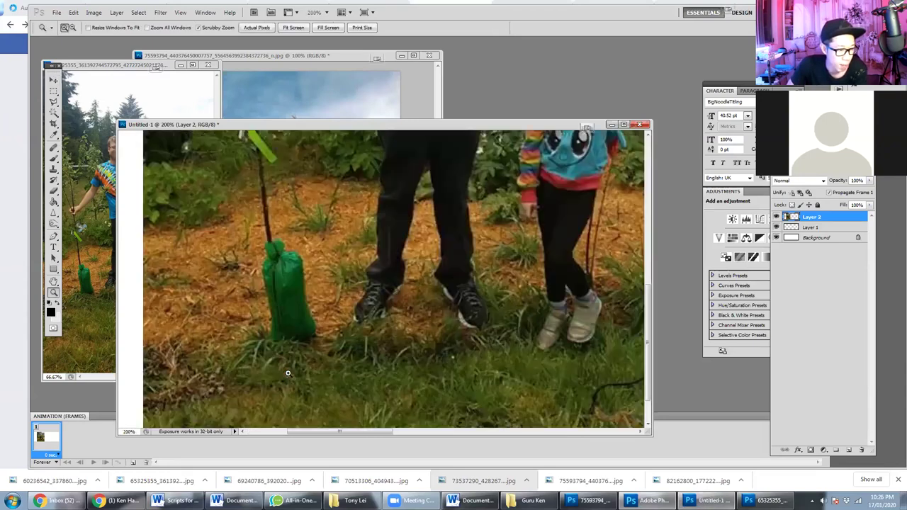
scroll(292, 417, "left", 3)
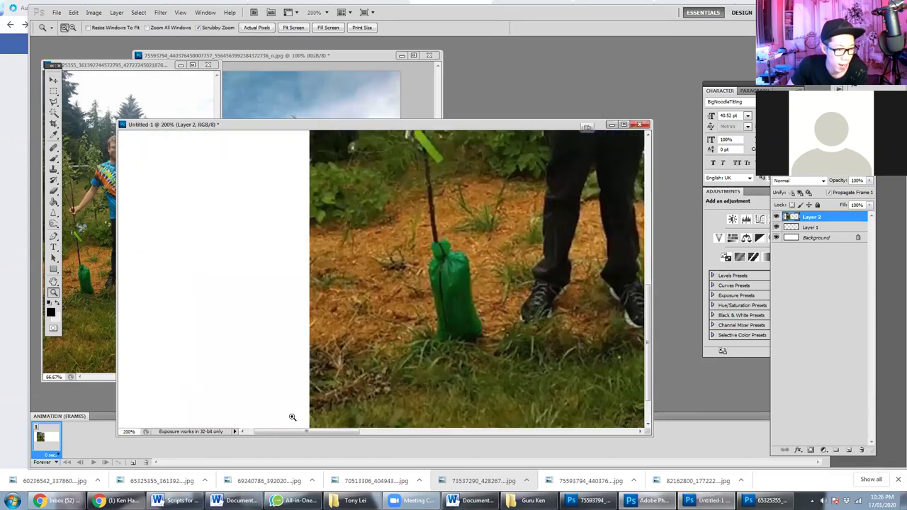
scroll(490, 377, "down", 1)
left_click(491, 355, "alt")
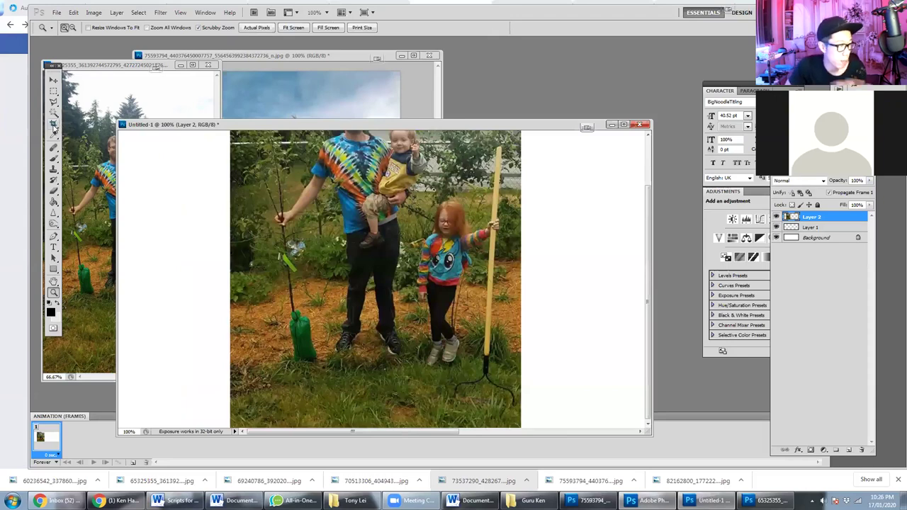
- Choose the Polygonal Lasso Tool from the lasso tools flyout
key("shift+l")
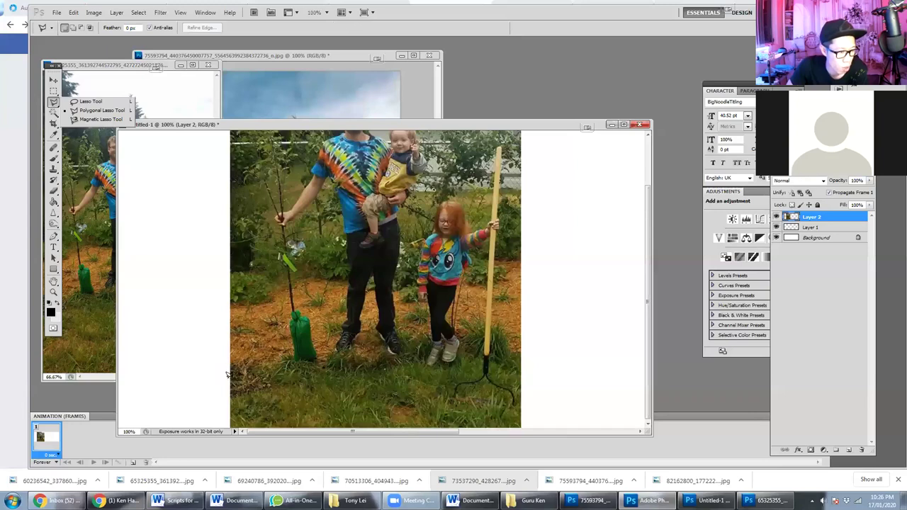
left_click(233, 375)
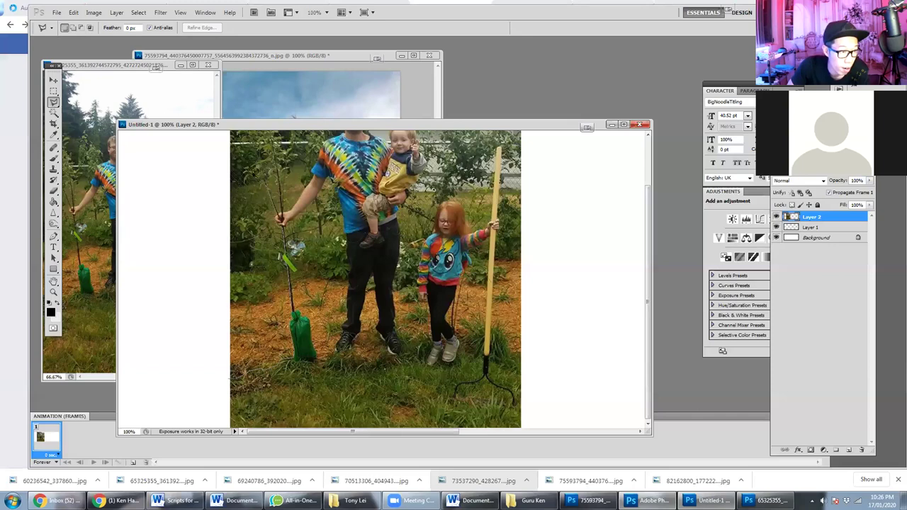
- Place the first Polygonal Lasso point at the sapling's trunk, scrolling the canvas up
left_click(248, 174)
scroll(203, 133, "up", 1)
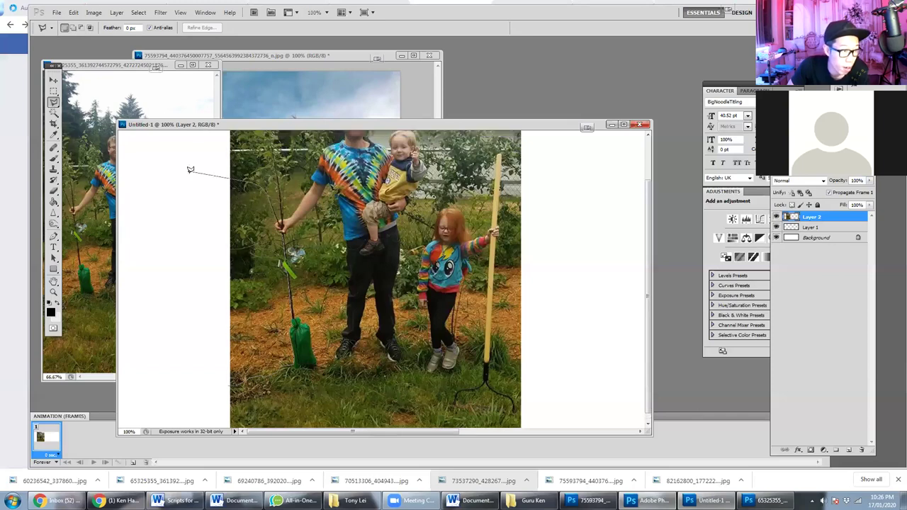
scroll(234, 204, "up", 2)
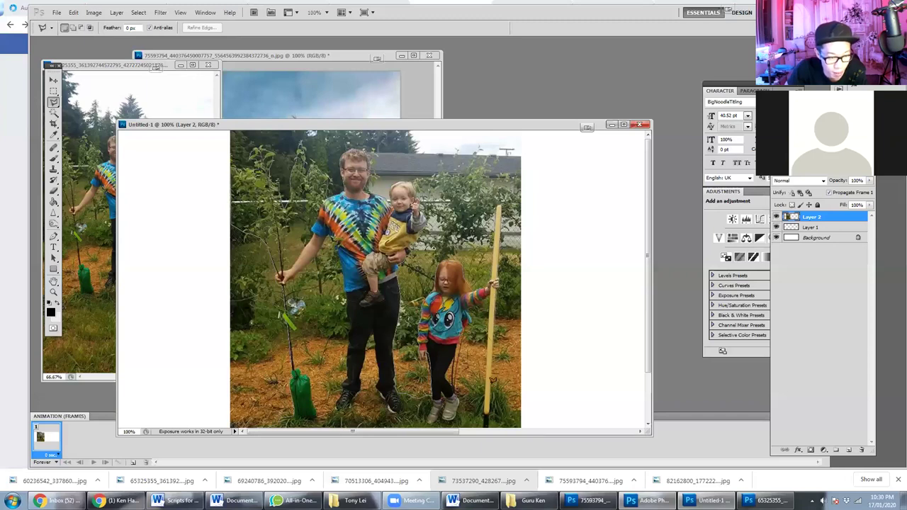
- Add outline points at the stick's base and along the photo's bottom, then close the selection
left_click(525, 413)
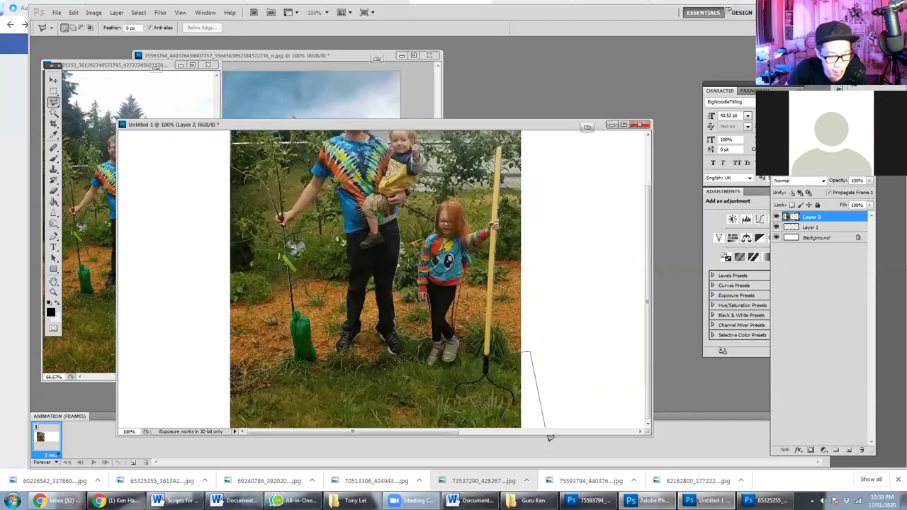
left_click(541, 435)
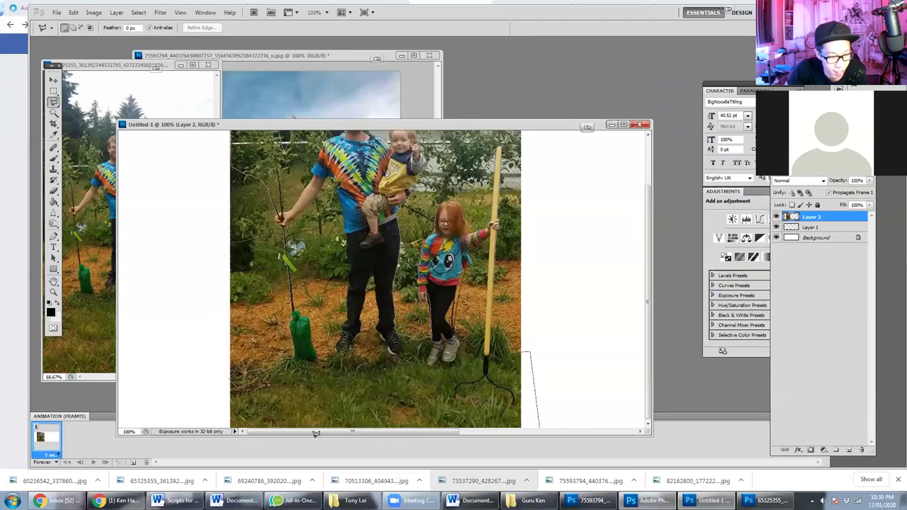
left_click(211, 427)
left_click(219, 390)
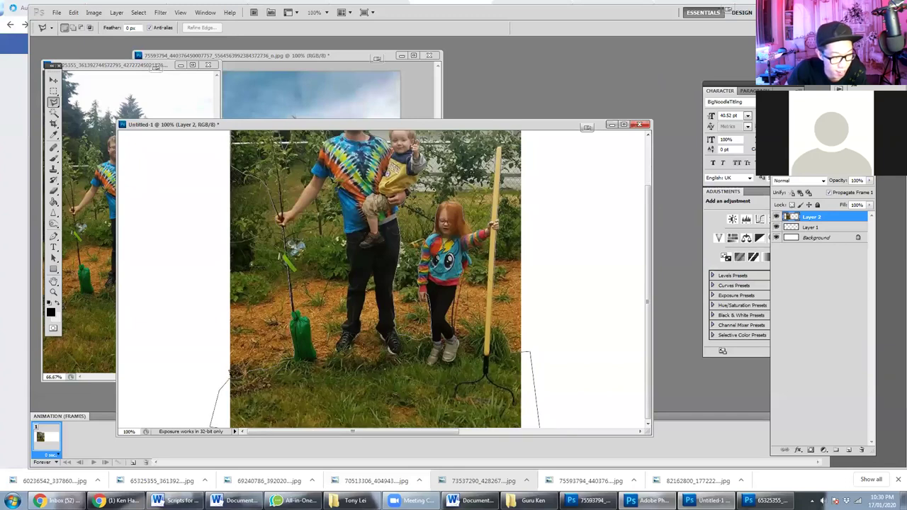
left_click(233, 373)
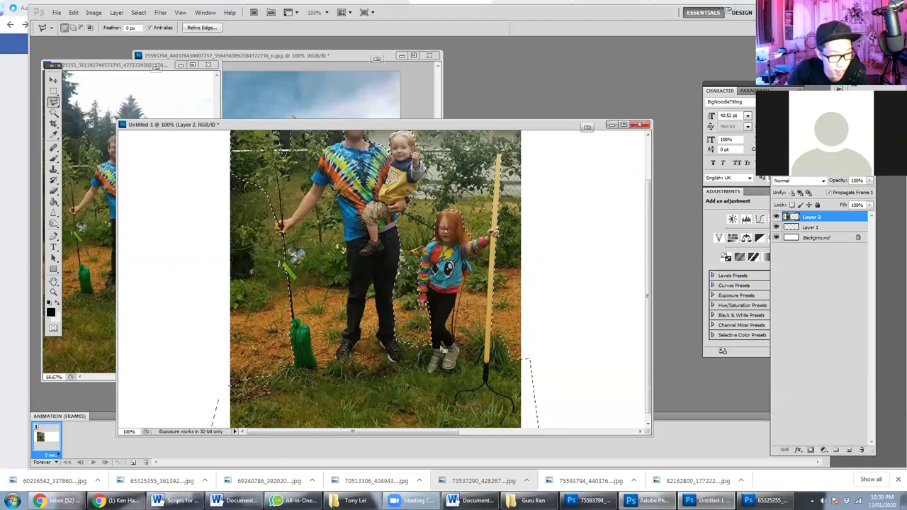
scroll(441, 349, "up", 2)
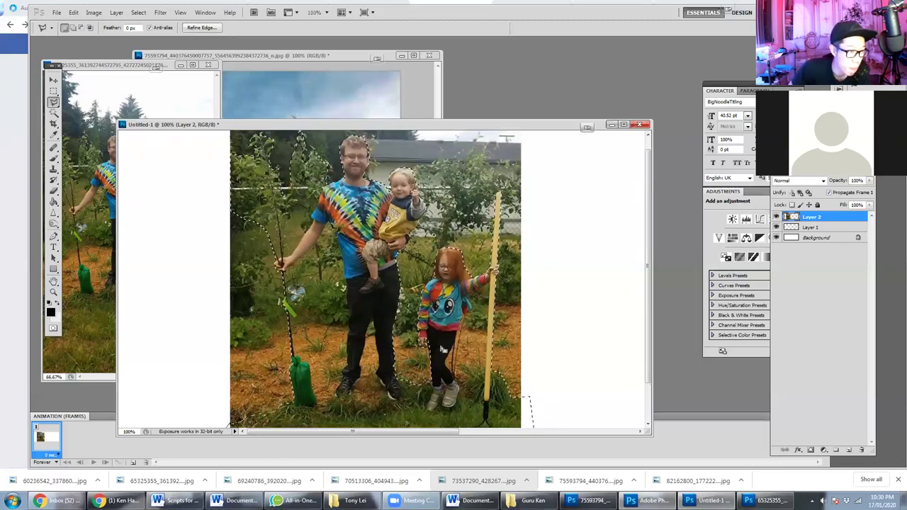
scroll(442, 349, "up", 1)
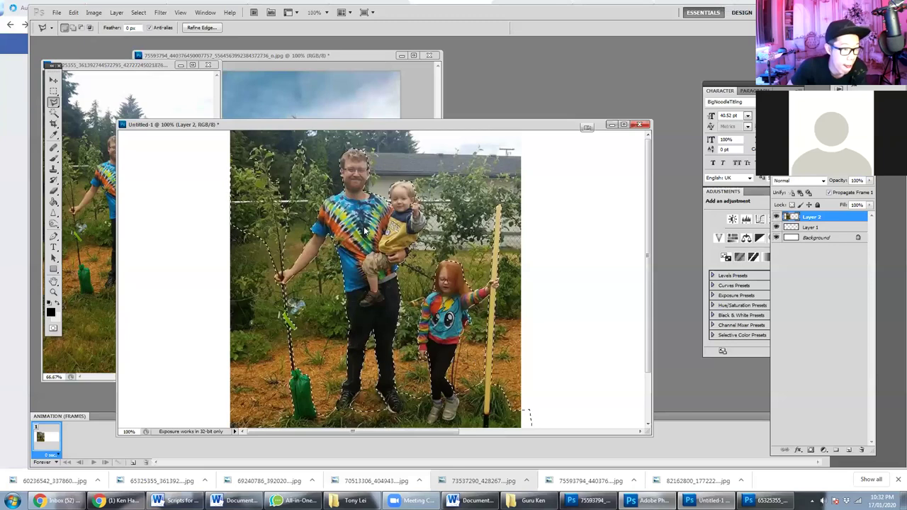
- Copy the family selection to Layer 3 with Layer via Copy, zoom out, and hide Layer 2
right_click(423, 308)
left_click(423, 308)
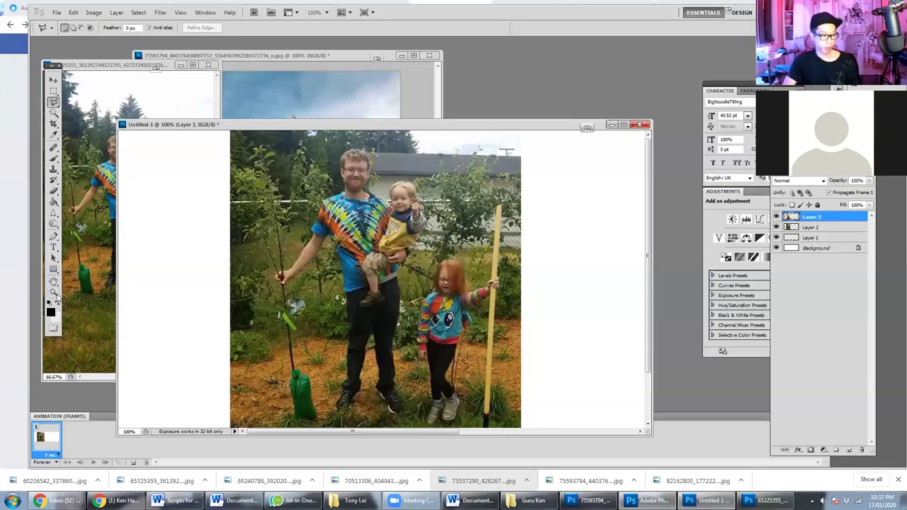
key("z")
left_click(398, 265, "alt")
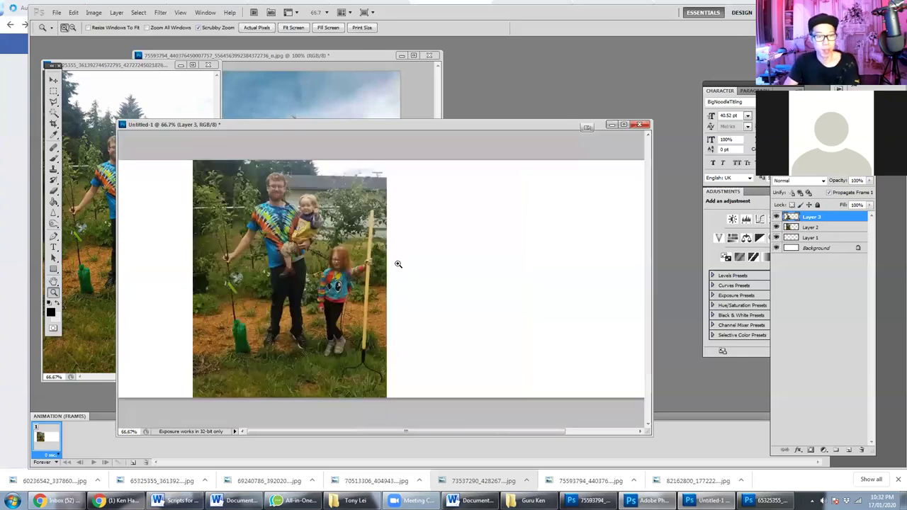
left_click(776, 227)
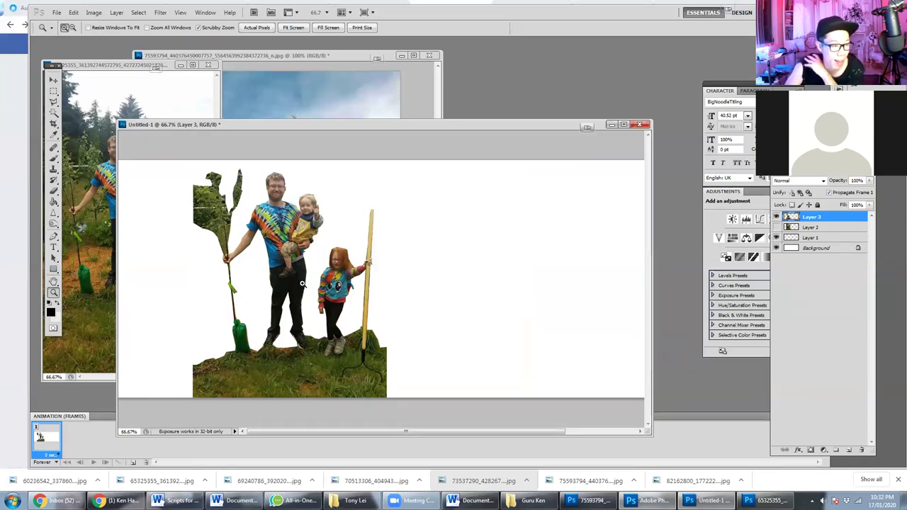
mouse_move(119, 500)
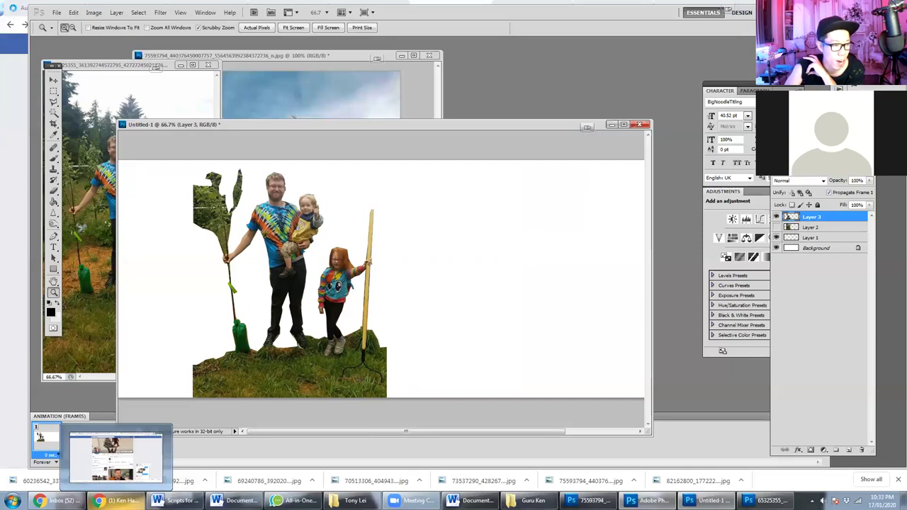
- Search Google Images for 'forest theme background' in a new Chrome tab
left_click(119, 500)
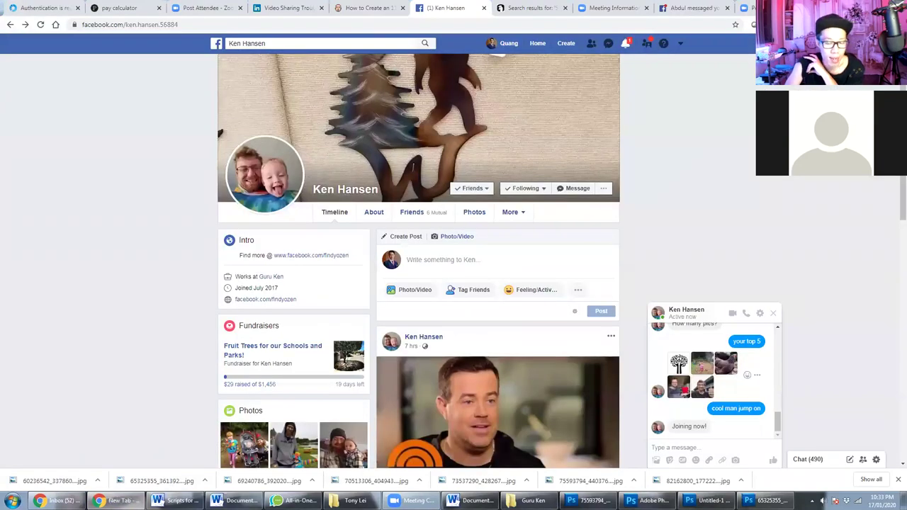
key("ctrl+t")
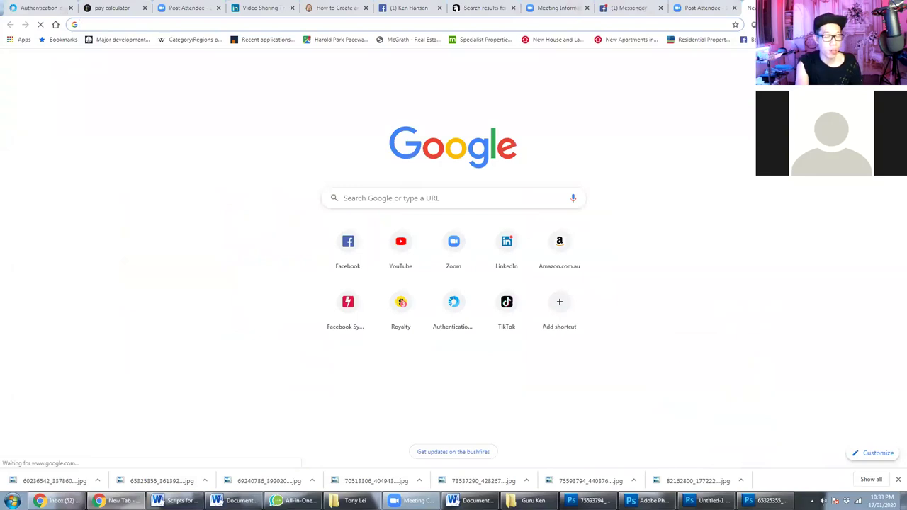
type("fore")
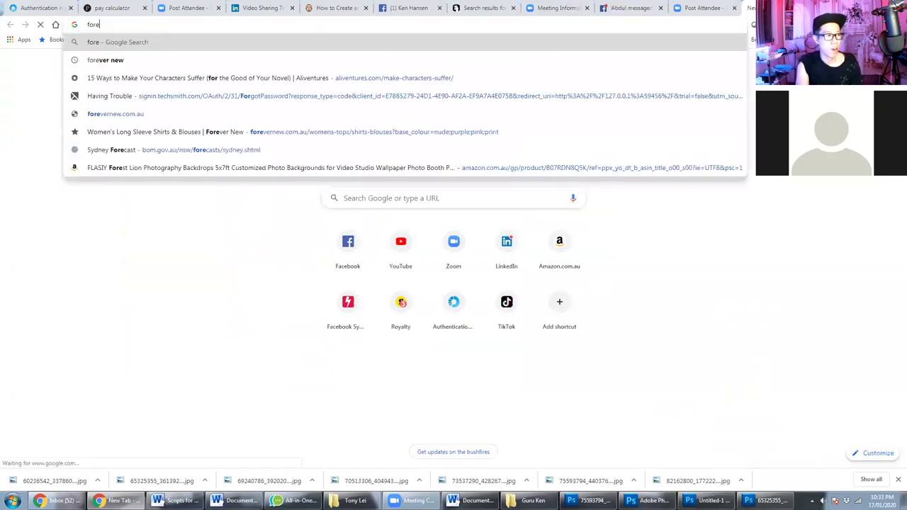
type("st")
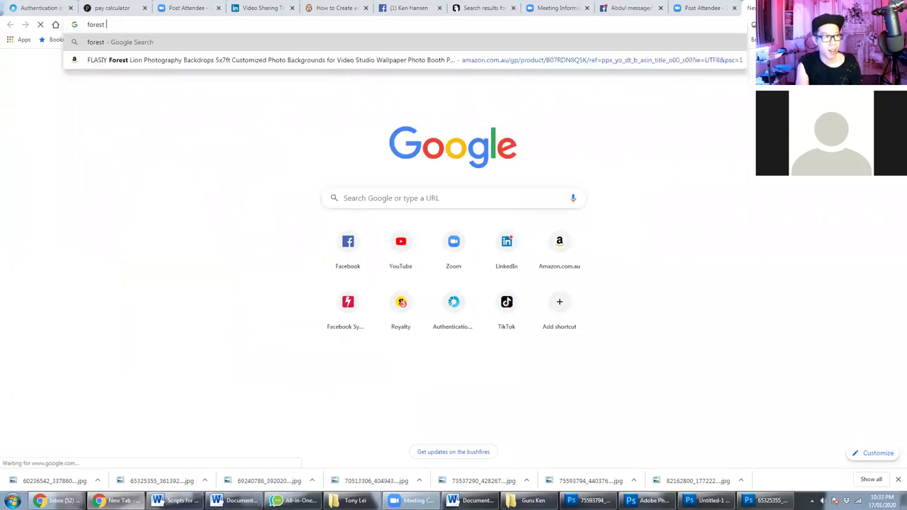
type(" theme ba")
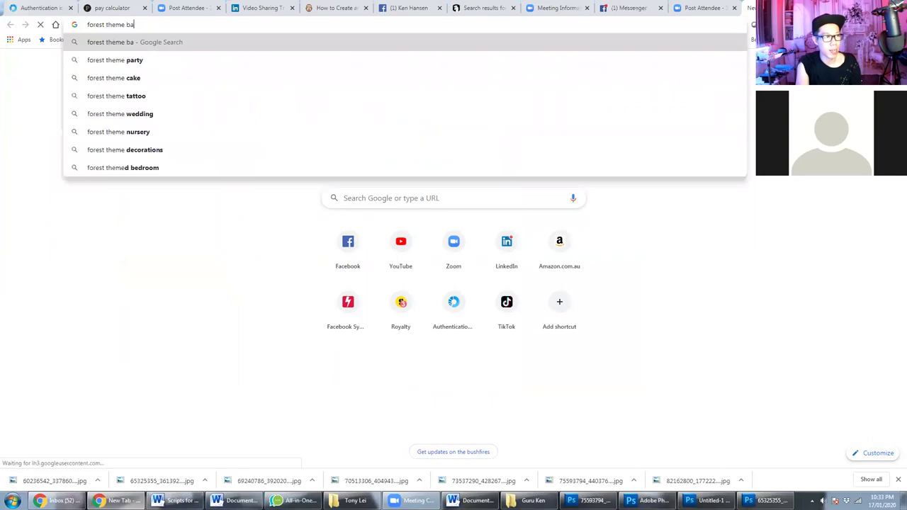
type("ckground")
key("Return")
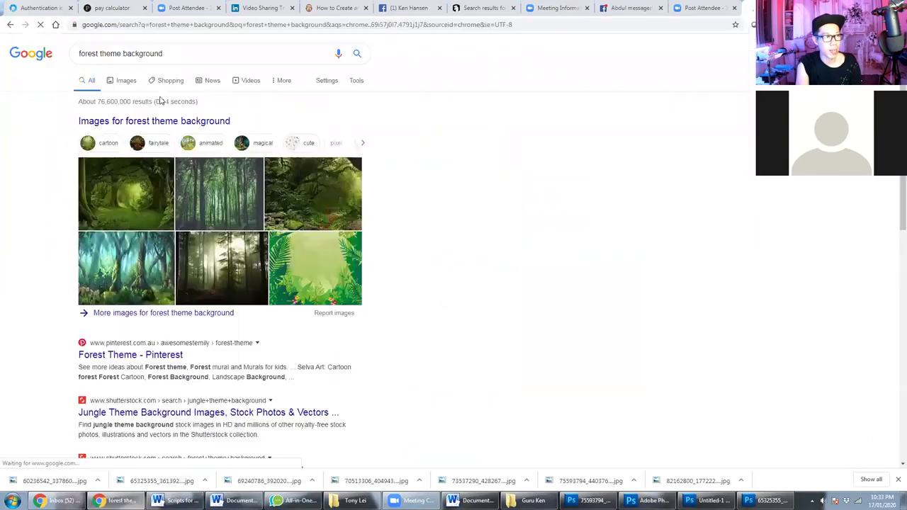
left_click(122, 80)
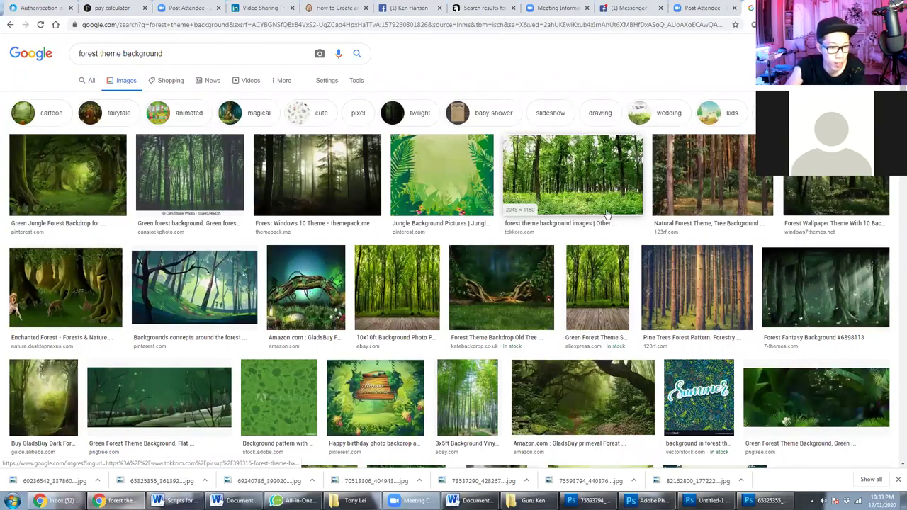
- Open the tokkoro.com forest picture in a new tab and select 'forest theme' in the query
scroll(606, 213, "down", 1)
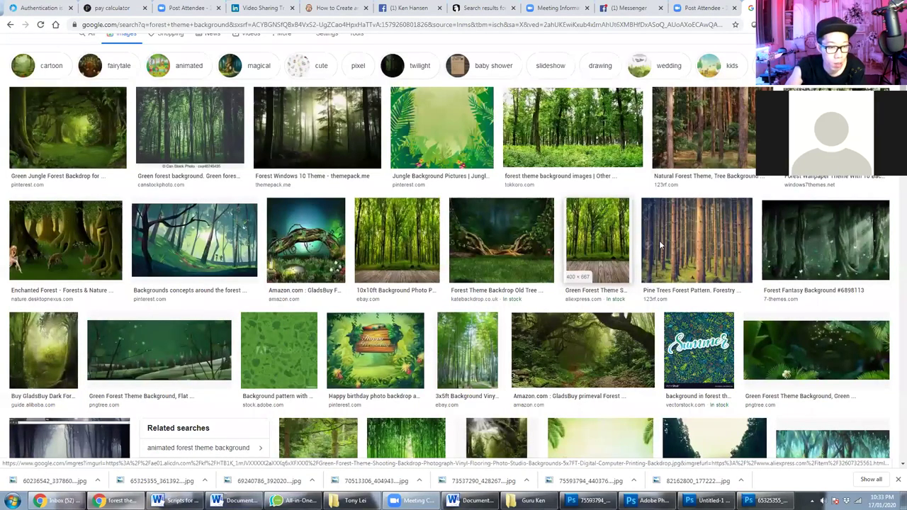
scroll(606, 269, "down", 2)
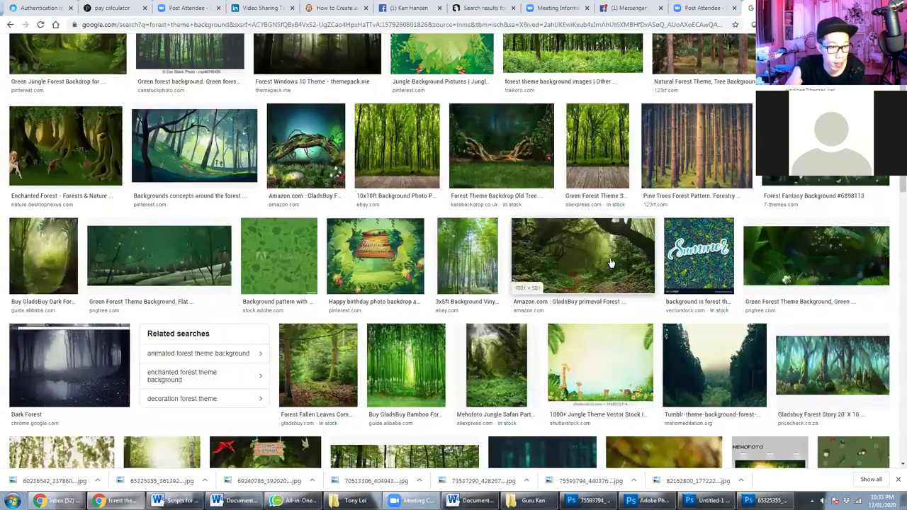
scroll(593, 247, "up", 3)
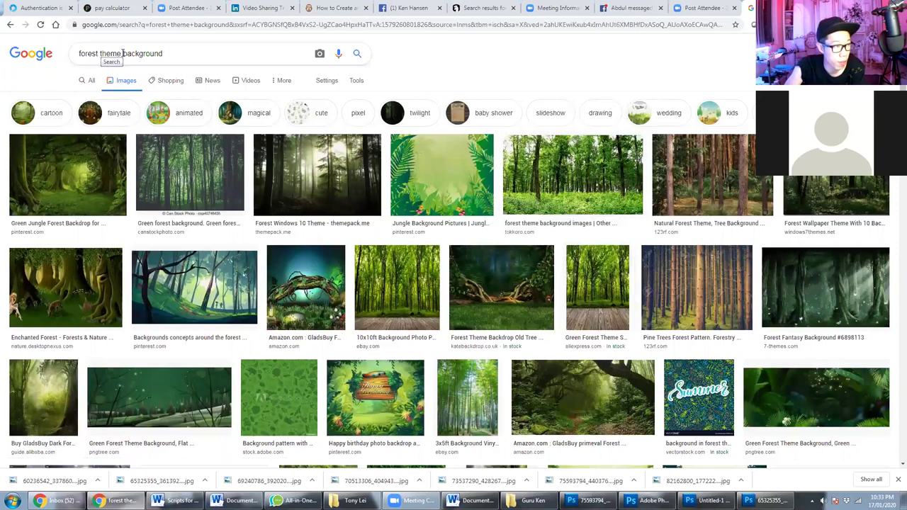
right_click(561, 168)
left_click(596, 177)
left_click(144, 60)
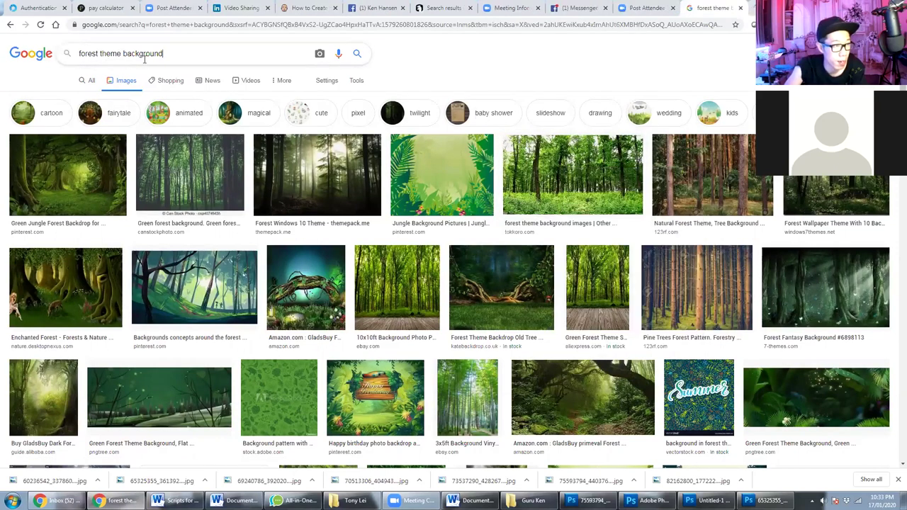
left_click_drag(123, 54, 53, 64)
- Search Google Images for 'fruity tree background' and browse the results
type("f")
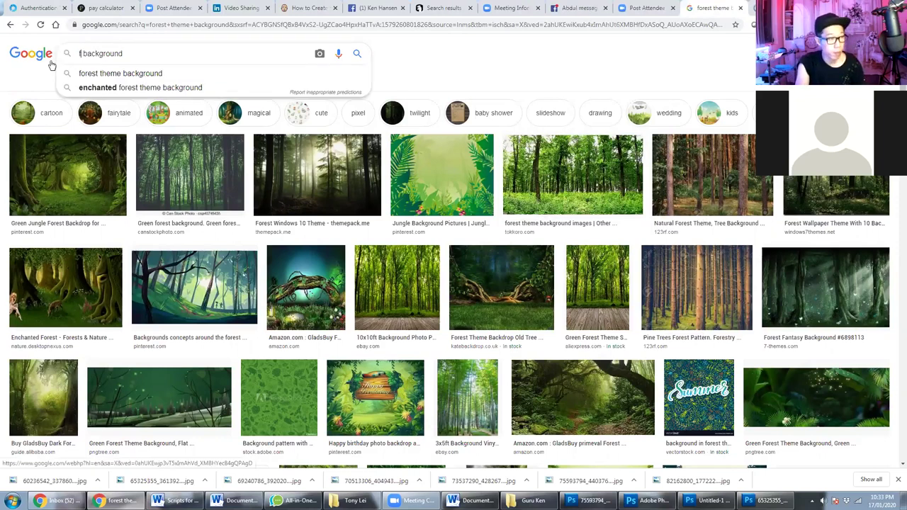
type("ruti")
key("BackSpace")
key("BackSpace")
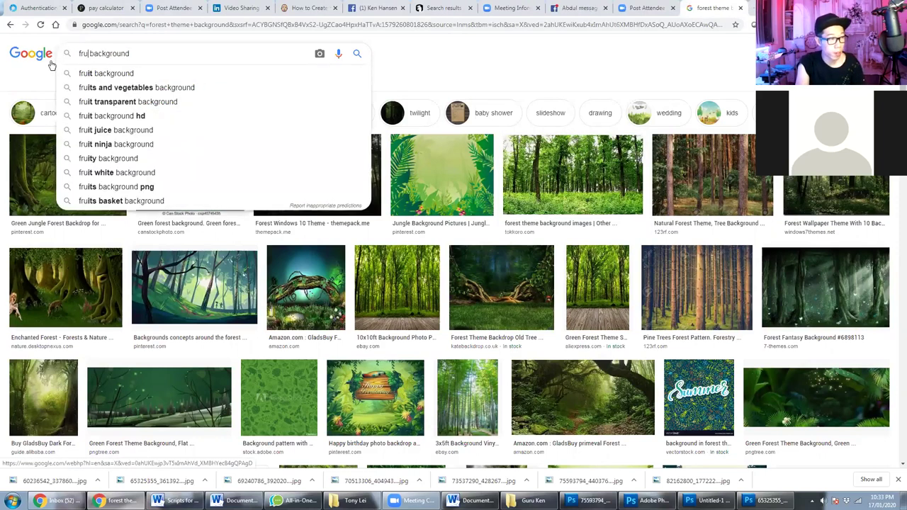
type("ity tree")
key("Return")
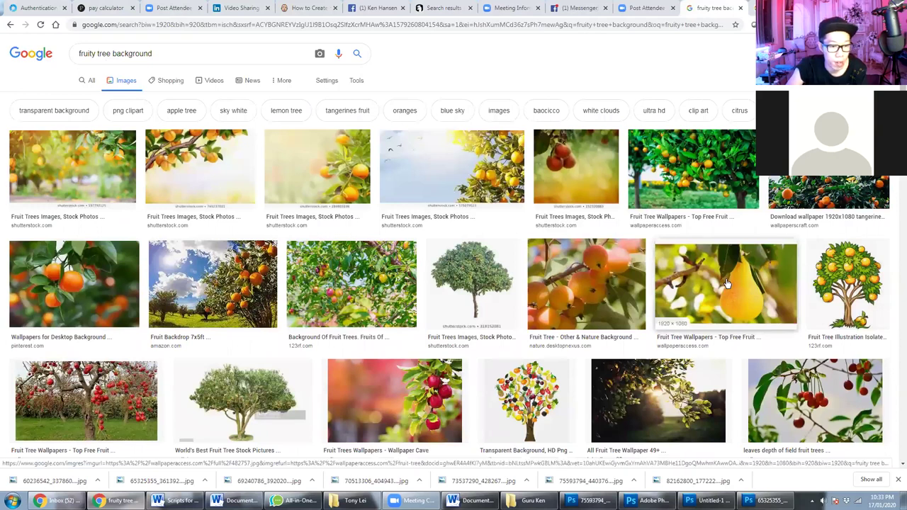
scroll(728, 282, "down", 5)
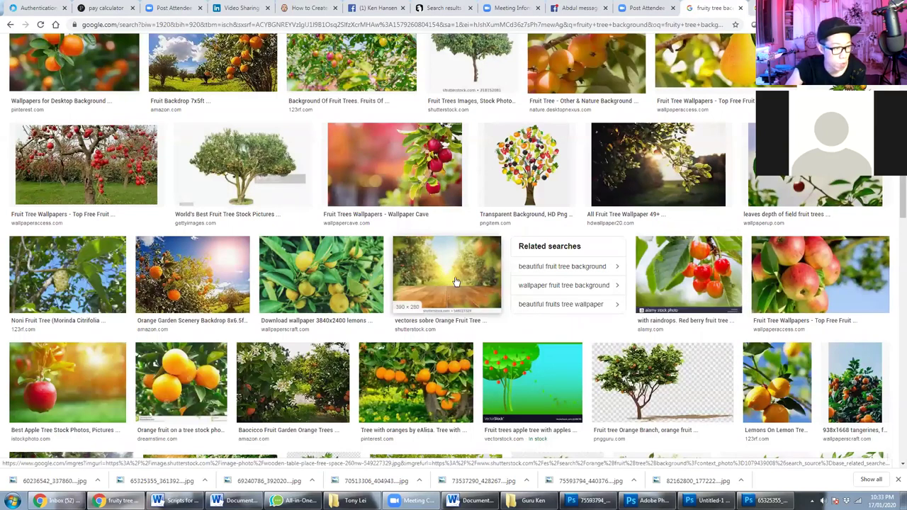
scroll(440, 345, "down", 1)
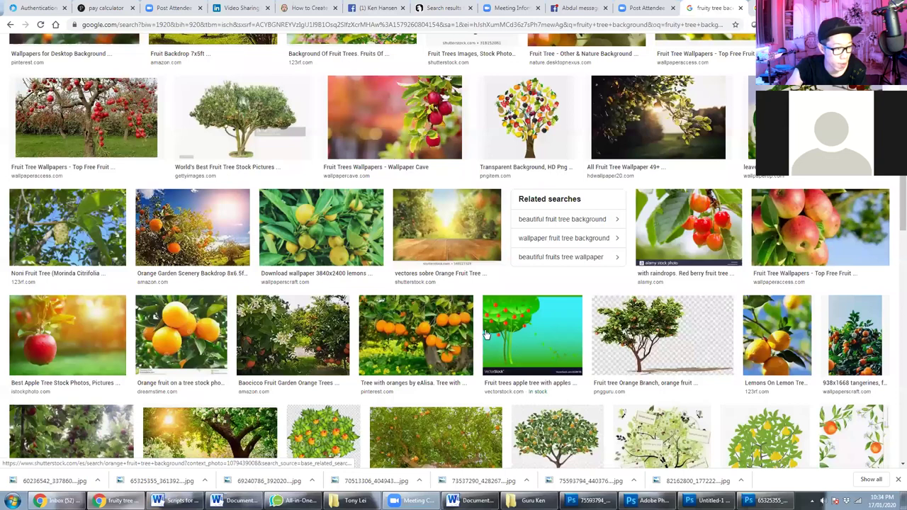
scroll(486, 334, "down", 2)
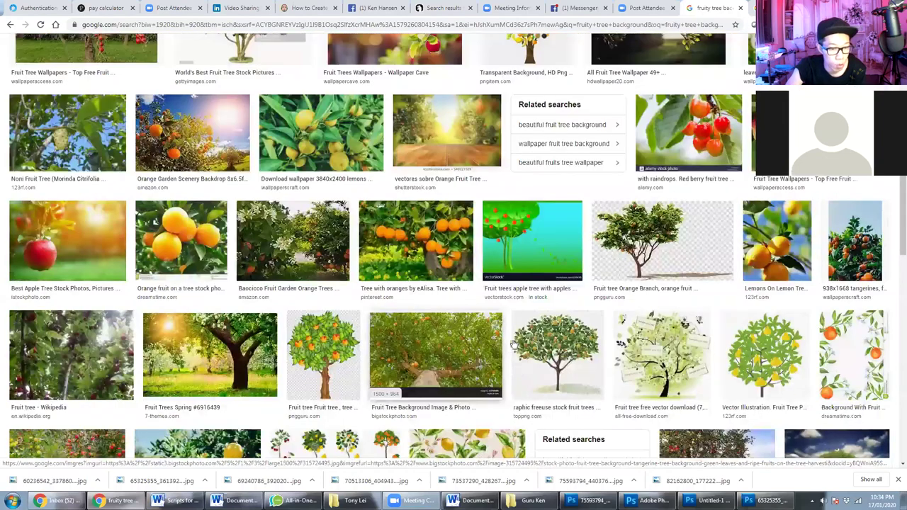
scroll(510, 342, "down", 2)
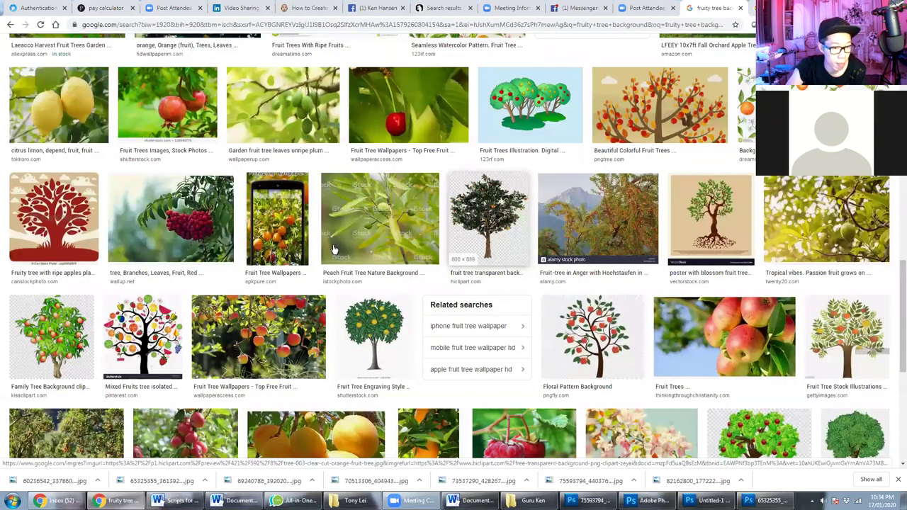
scroll(290, 227, "up", 15)
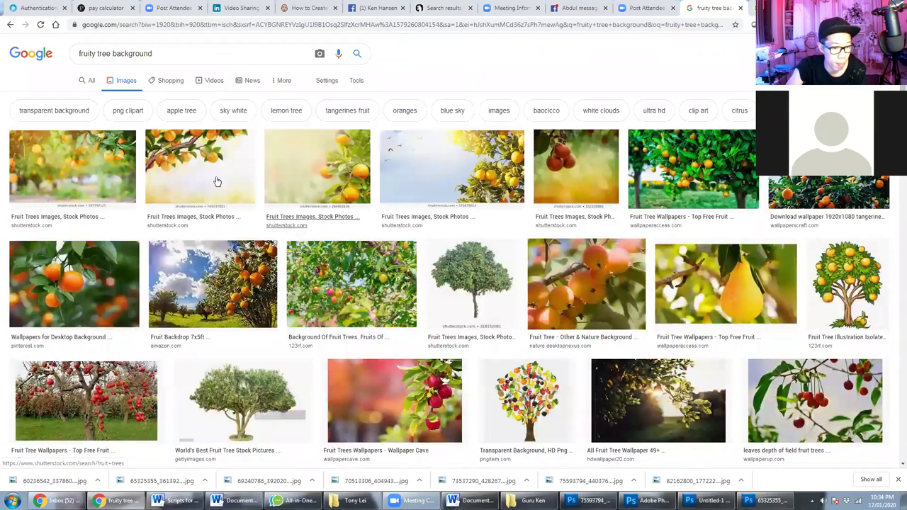
- Filter the results to Large image size and scroll through them
left_click(358, 80)
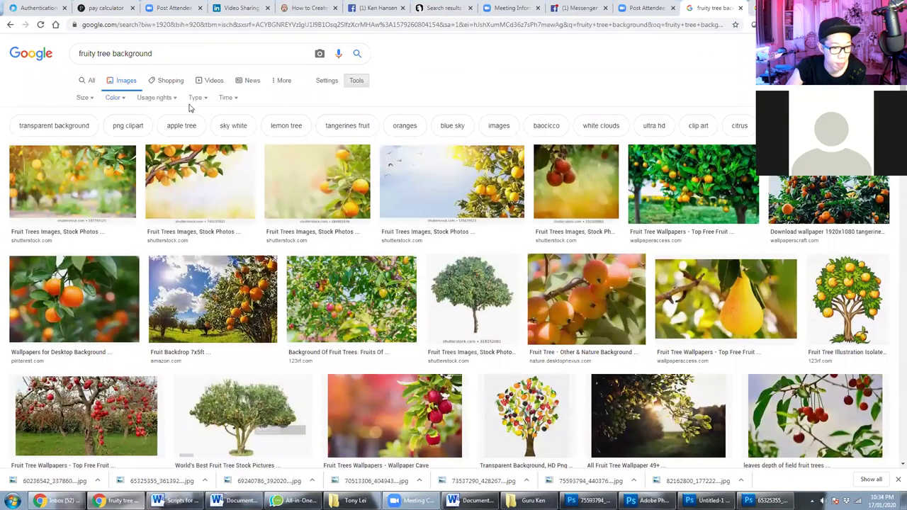
left_click(84, 97)
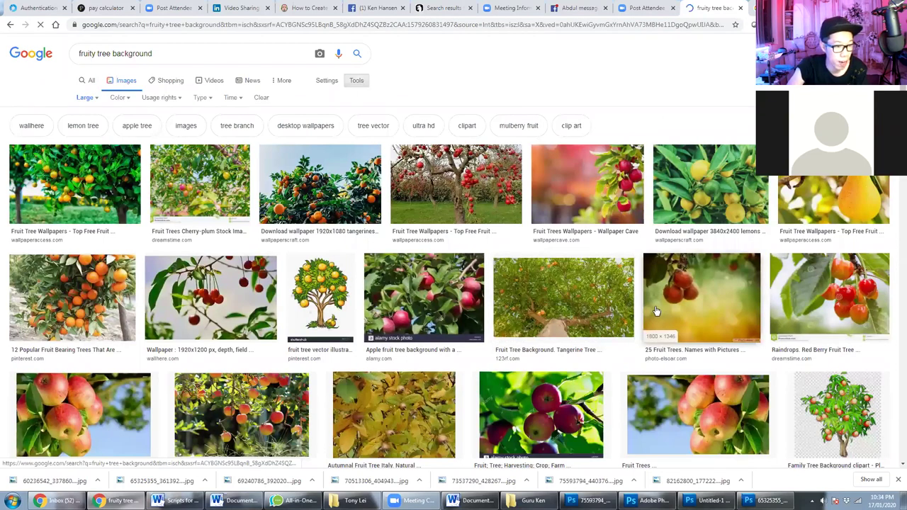
scroll(656, 312, "down", 2)
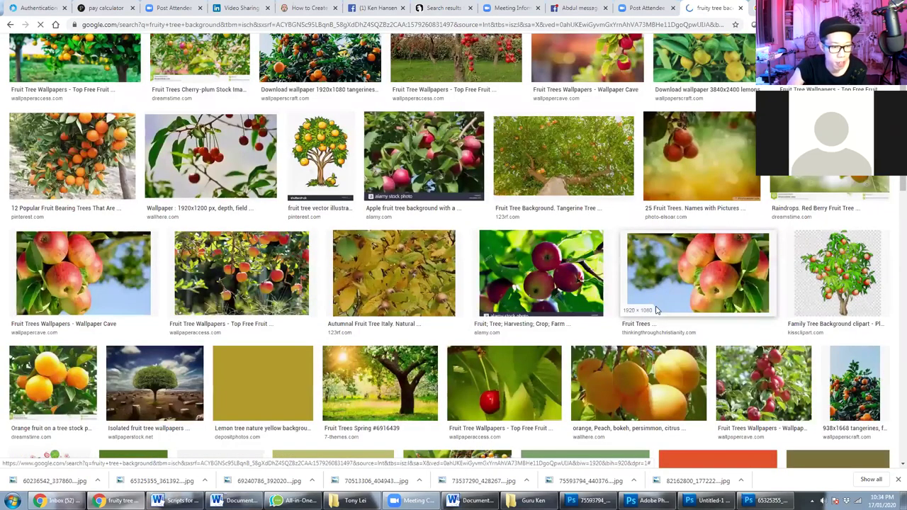
scroll(656, 309, "down", 4)
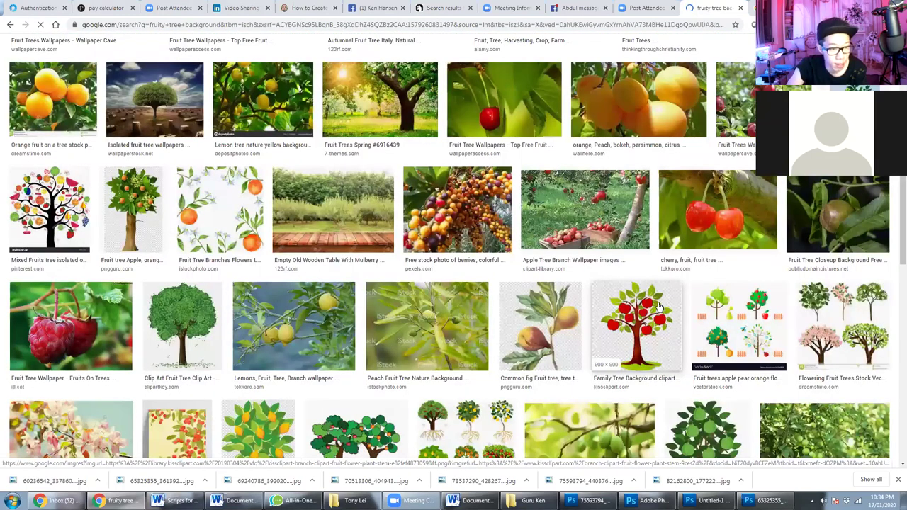
scroll(658, 308, "down", 5)
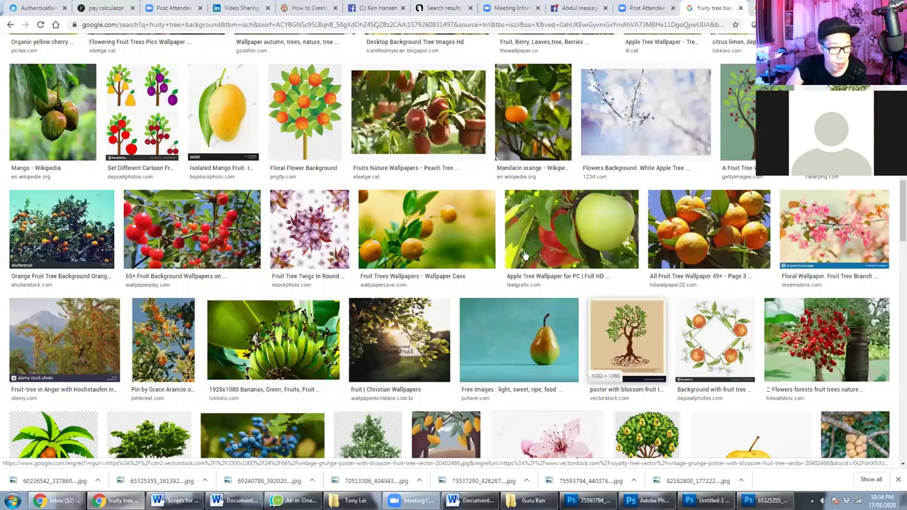
scroll(550, 258, "down", 3)
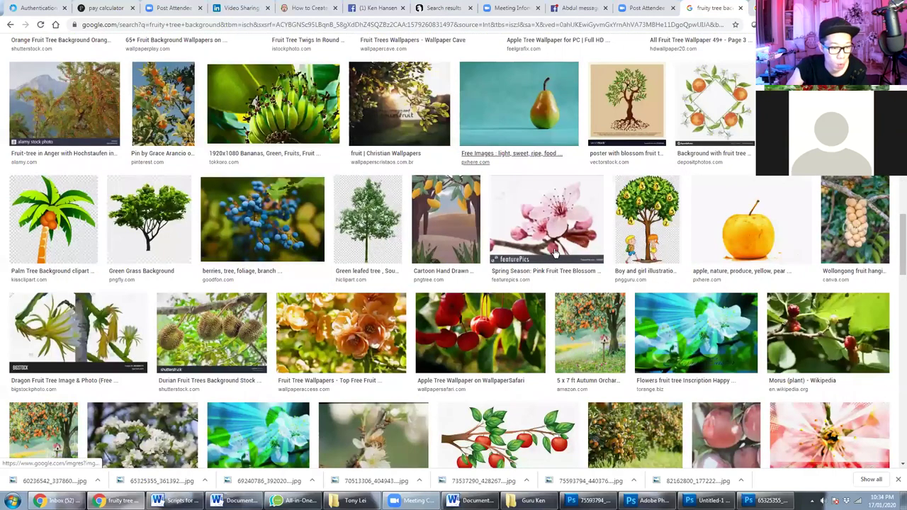
scroll(556, 254, "down", 5)
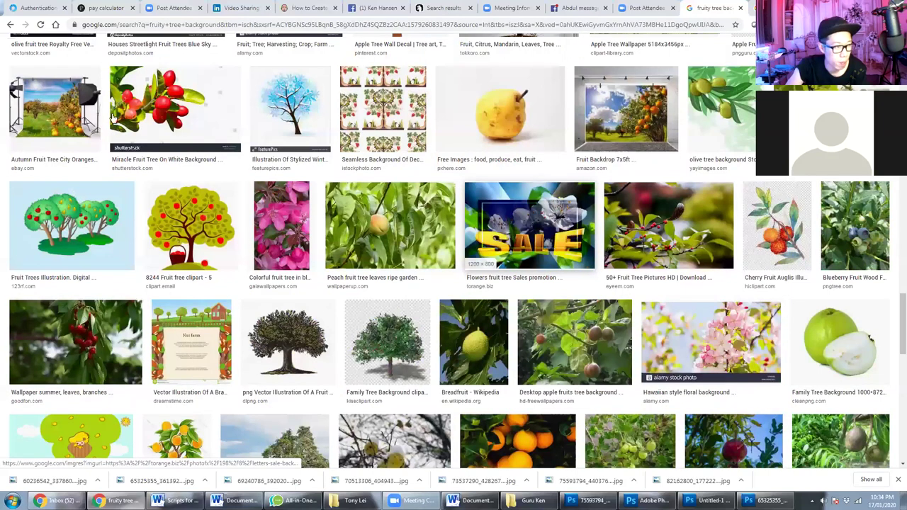
scroll(100, 94, "down", 5)
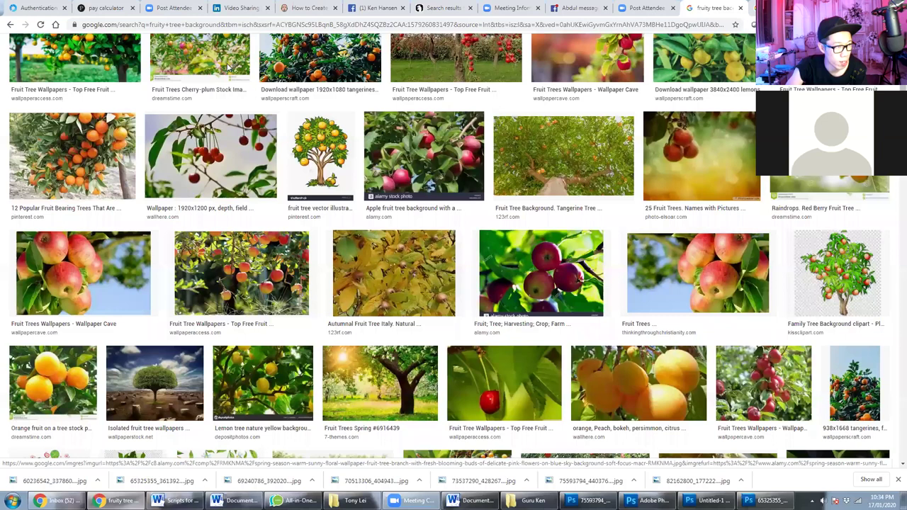
scroll(228, 67, "up", 3)
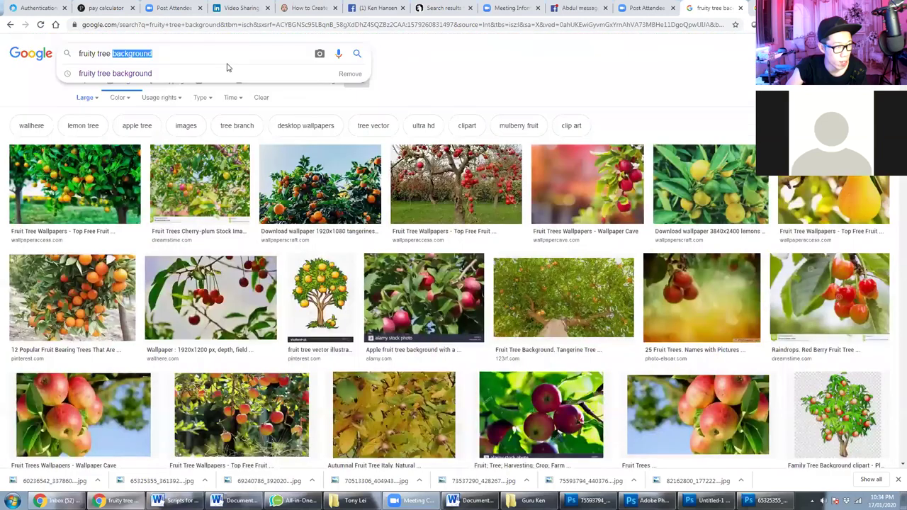
- Search 'fruit tree orchards' and open an orchard image in a background tab
type("orchards")
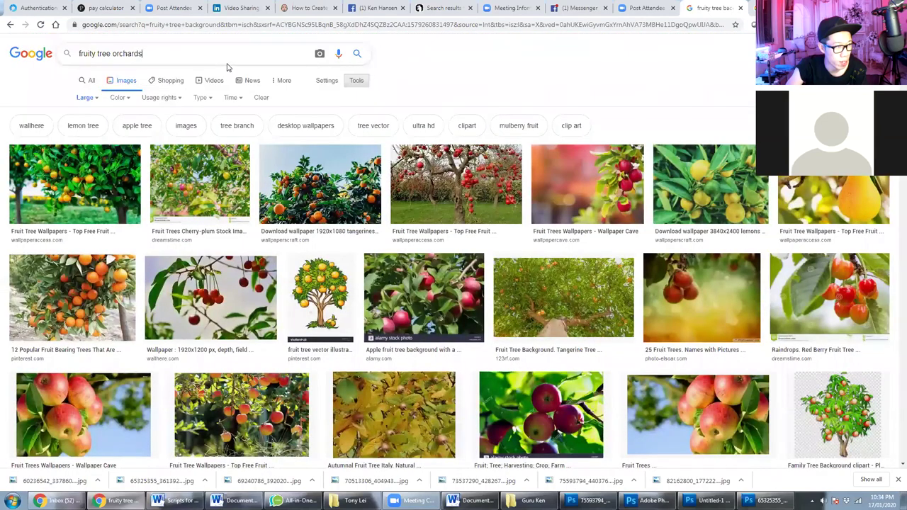
key("Return")
left_click(126, 150)
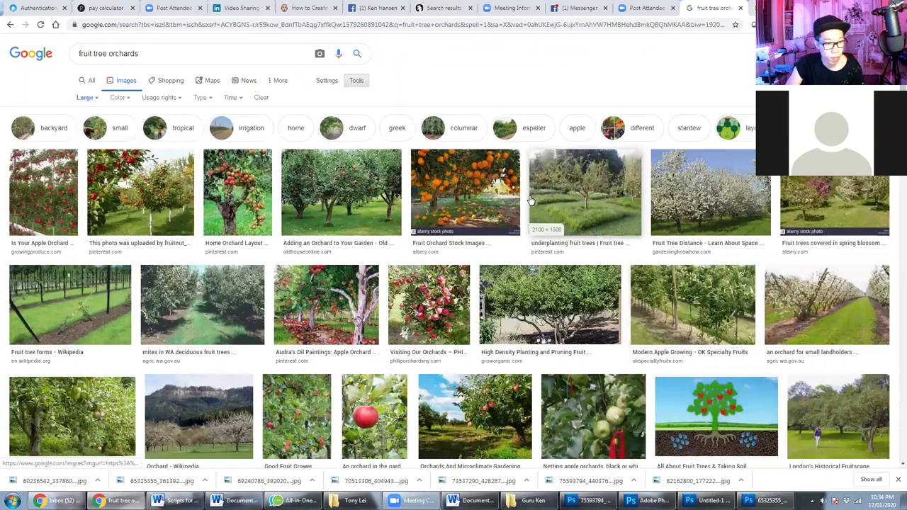
middle_click(688, 278)
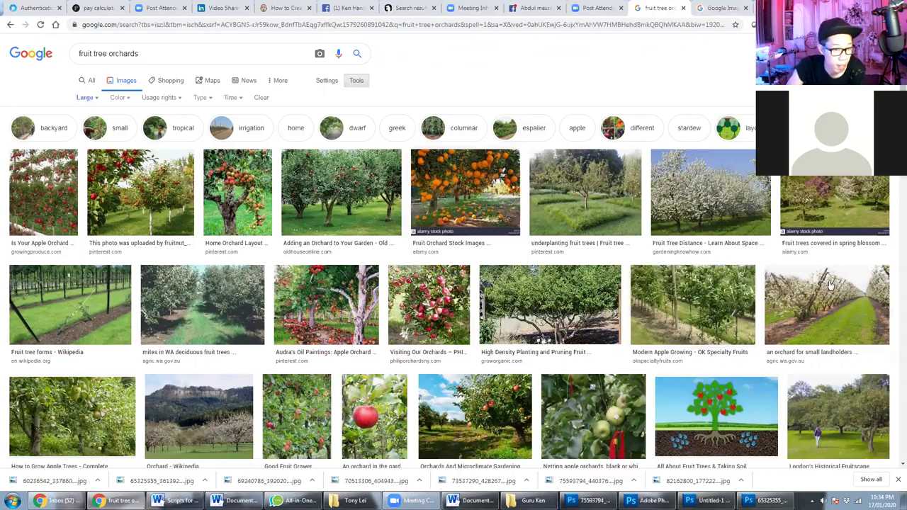
scroll(830, 283, "down", 5)
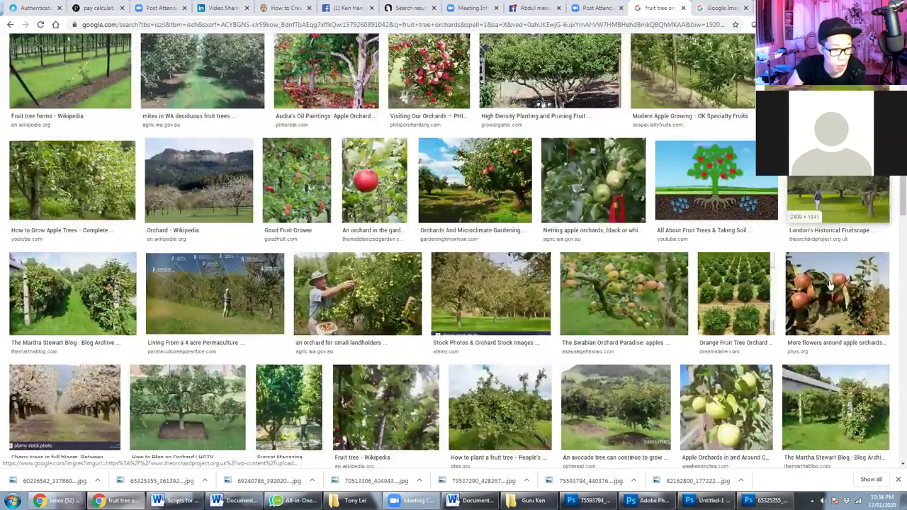
scroll(830, 284, "down", 3)
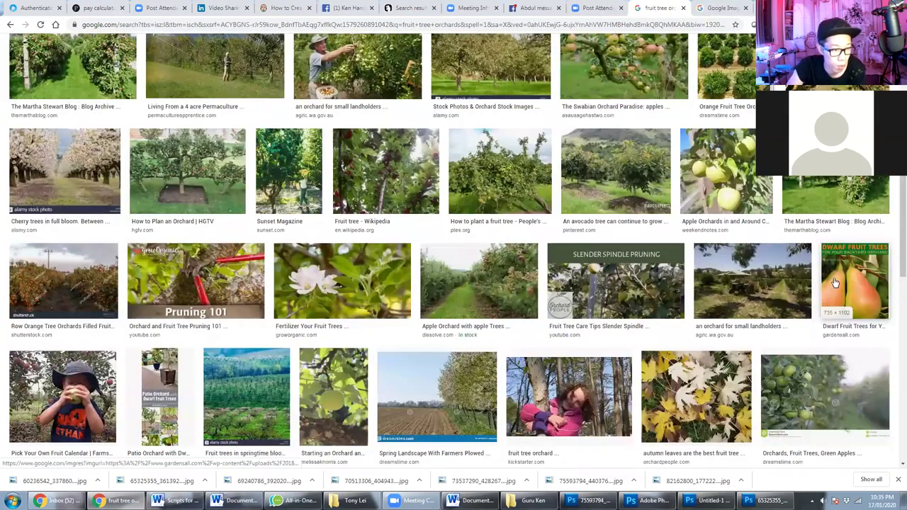
scroll(853, 284, "up", 8)
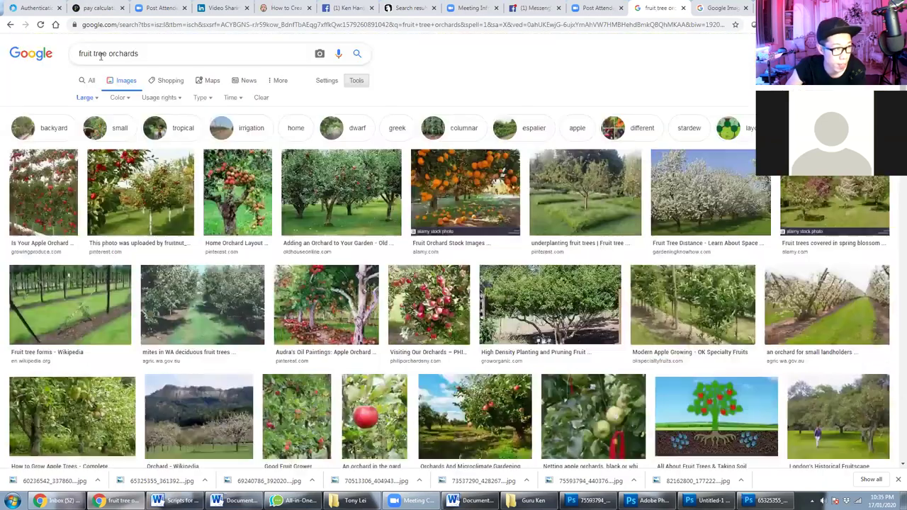
- Change the query to 'apple tree orchards' and open an orchard image's page in a new tab
left_click(91, 53)
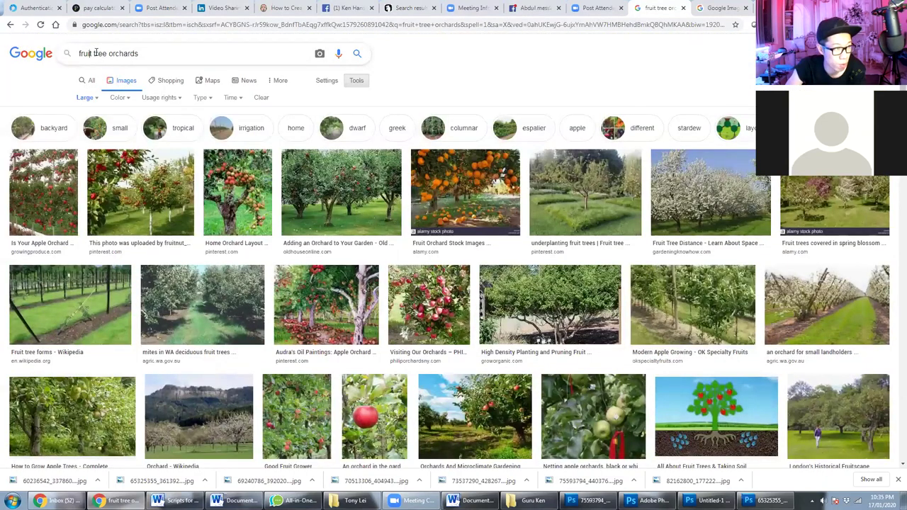
left_click_drag(91, 53, 37, 61)
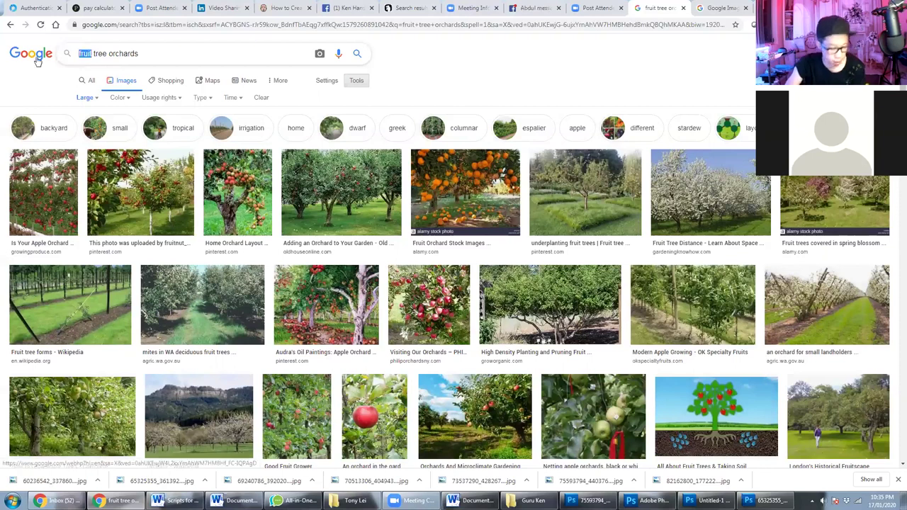
type("apple")
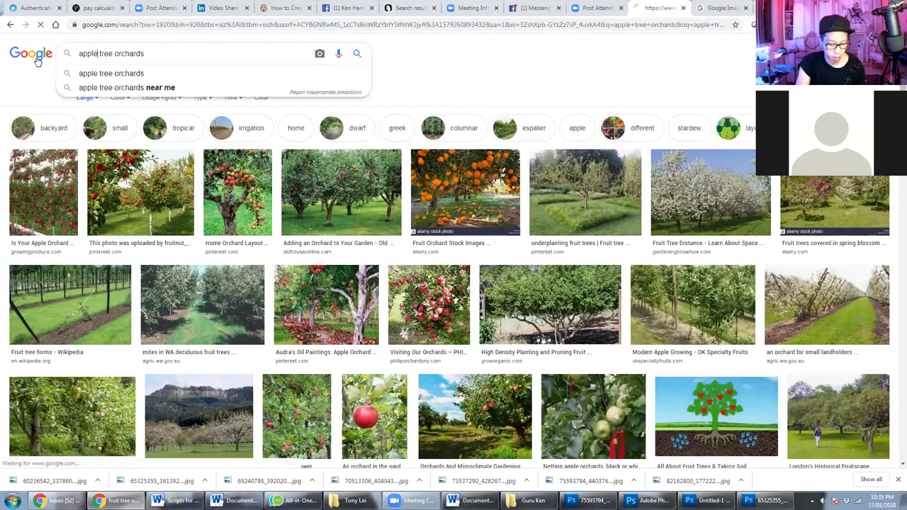
key("Return")
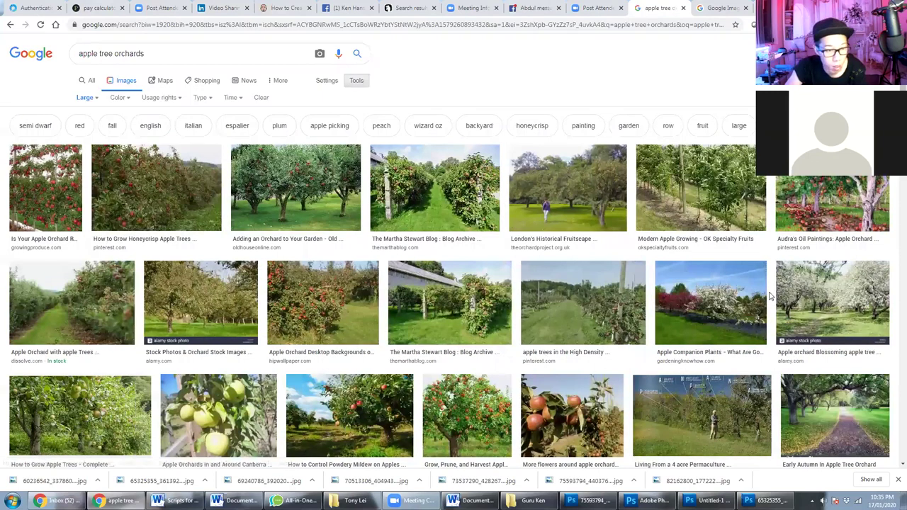
right_click(461, 190)
left_click(465, 196)
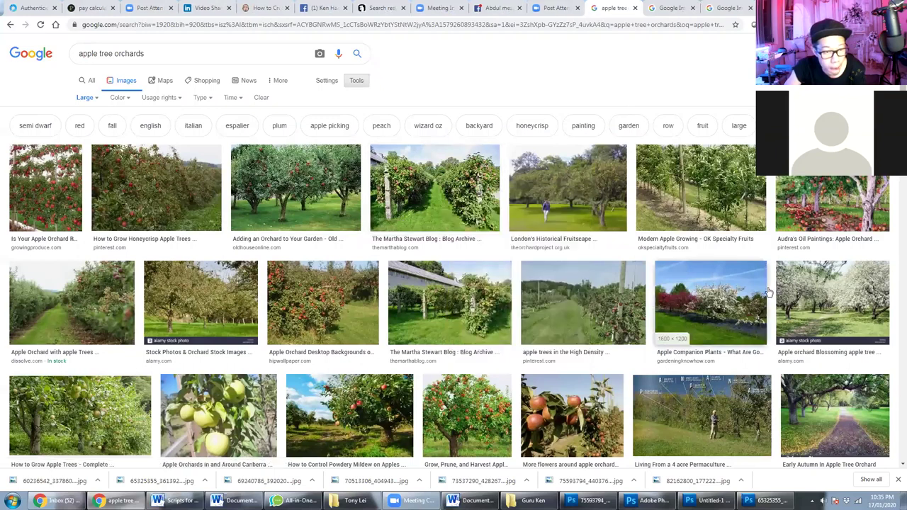
- Browse the apple orchard results and select 'orchards' in the search box
scroll(771, 292, "down", 2)
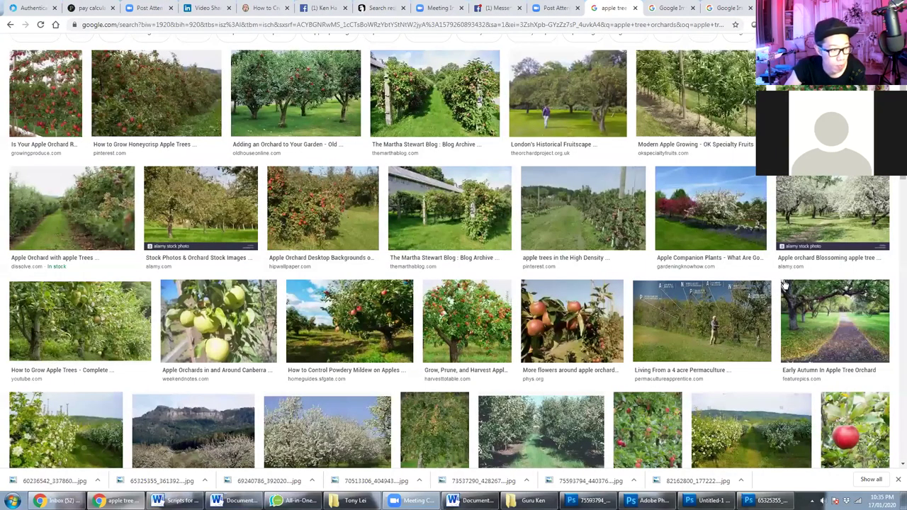
scroll(785, 284, "down", 4)
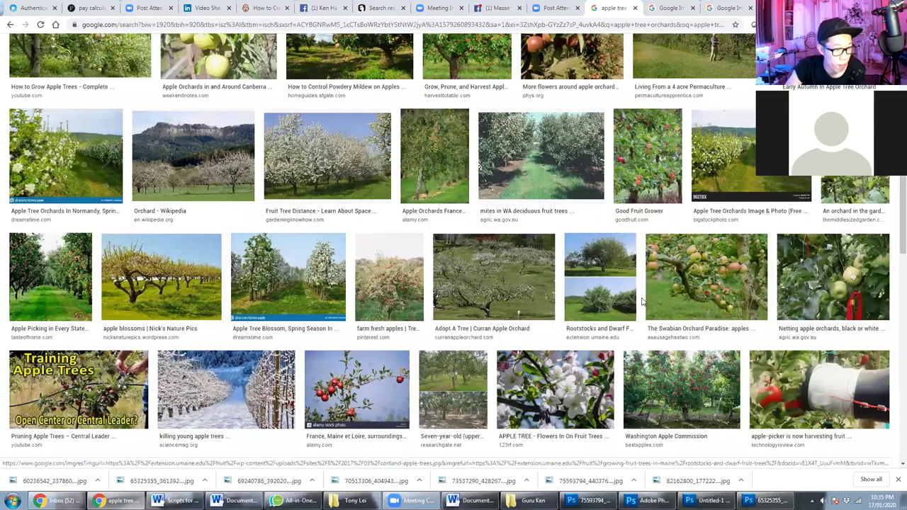
scroll(641, 303, "down", 2)
scroll(642, 303, "down", 1)
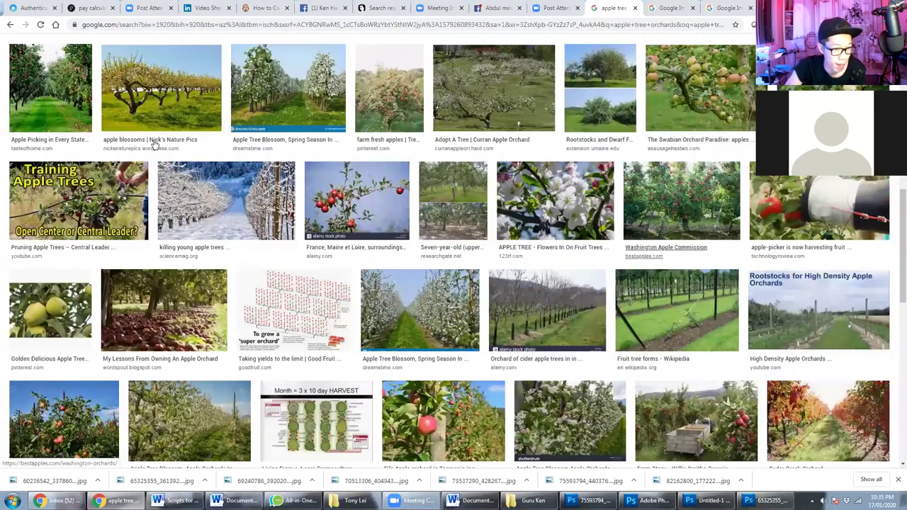
scroll(154, 144, "down", 4)
scroll(119, 53, "up", 10)
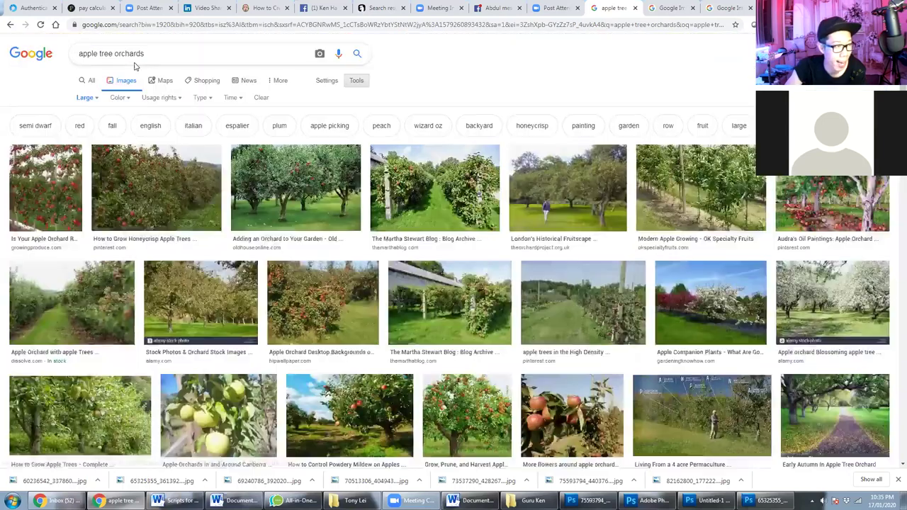
double_click(129, 53)
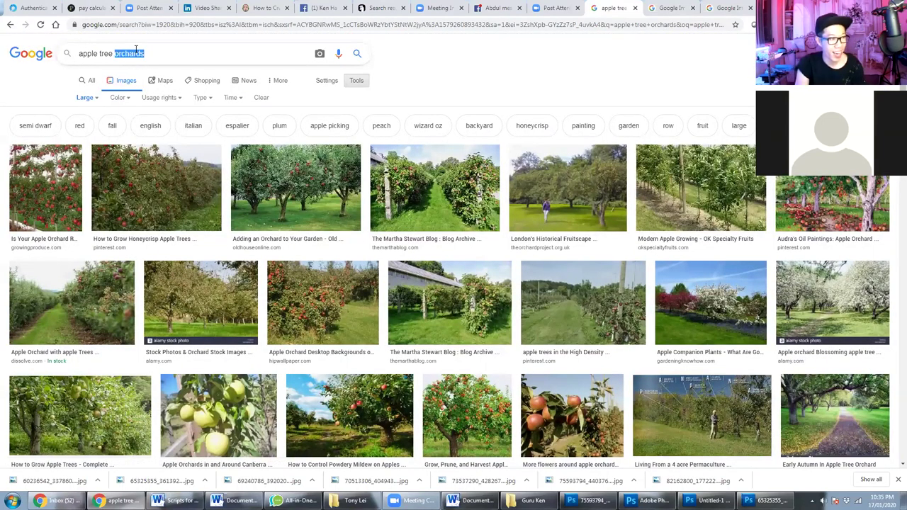
- Search 'apple tree forest' and open a forest image result in a new tab
type("forest")
key("Return")
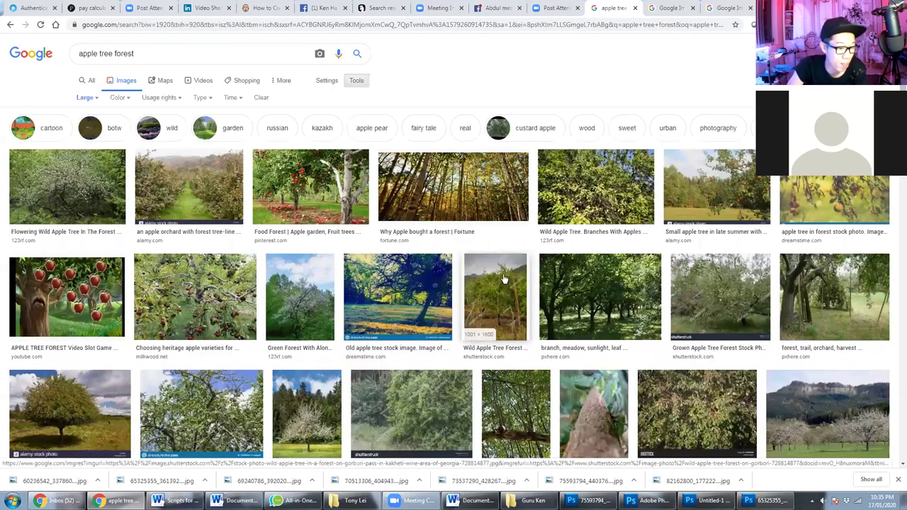
scroll(504, 279, "down", 3)
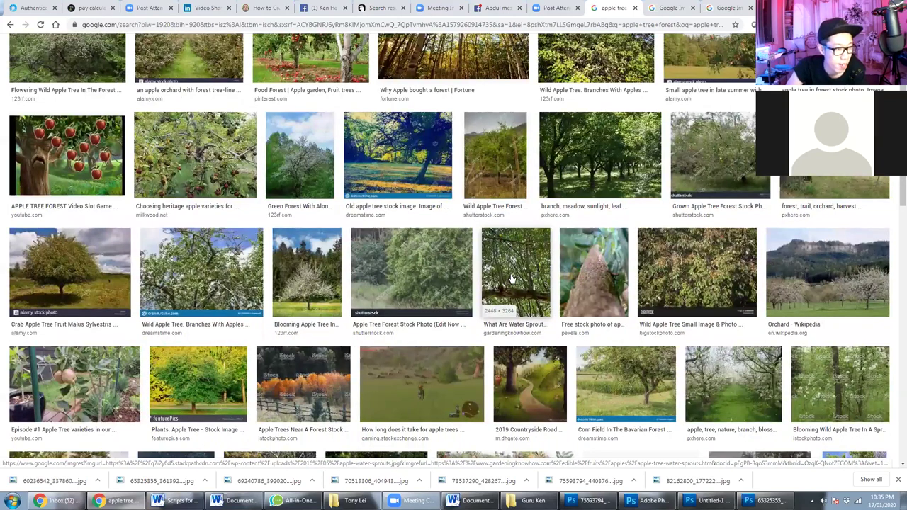
scroll(510, 278, "up", 3)
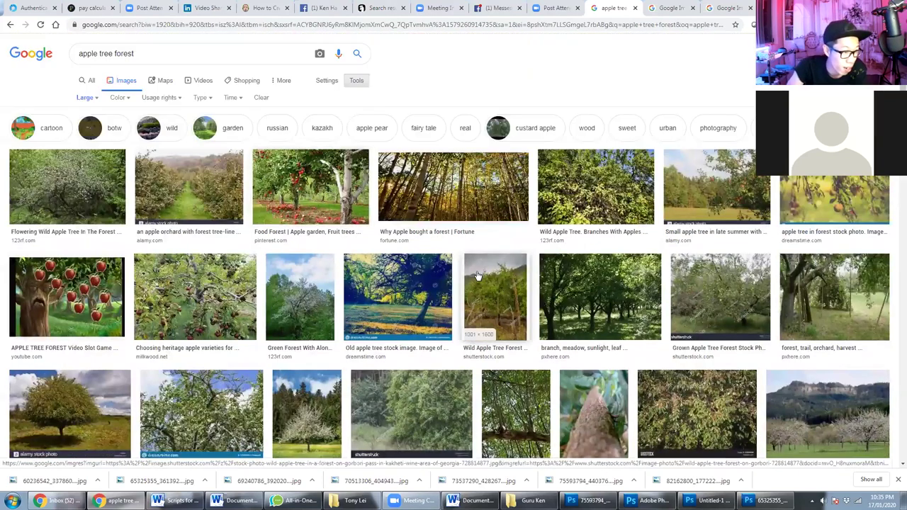
right_click(339, 191)
left_click(362, 196)
- Review the preview tabs and close the extra orchard tabs, leaving the tokkoro forest preview
key("ctrl+Tab")
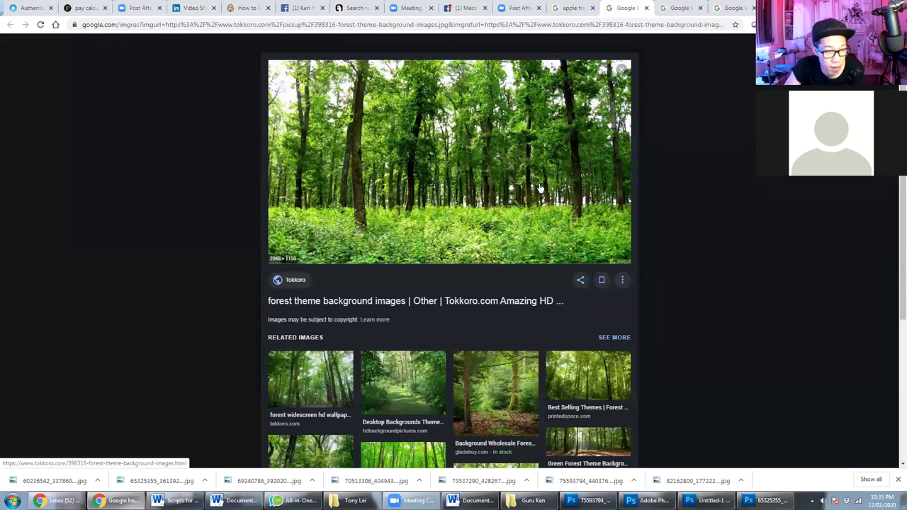
key("ctrl+Tab")
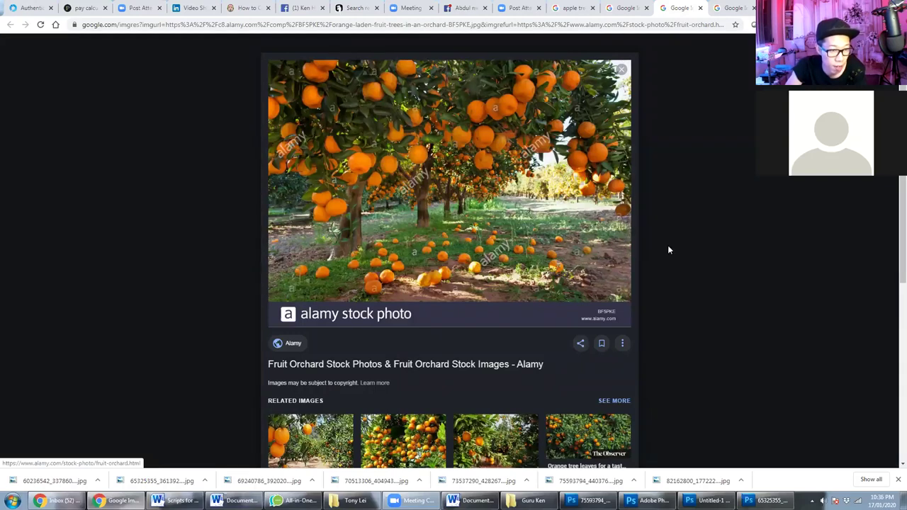
scroll(681, 251, "down", 3)
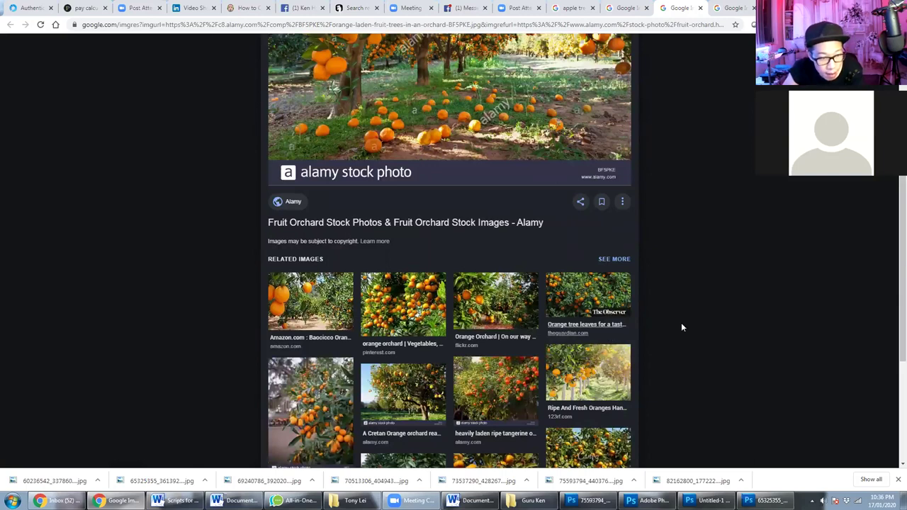
scroll(682, 326, "down", 2)
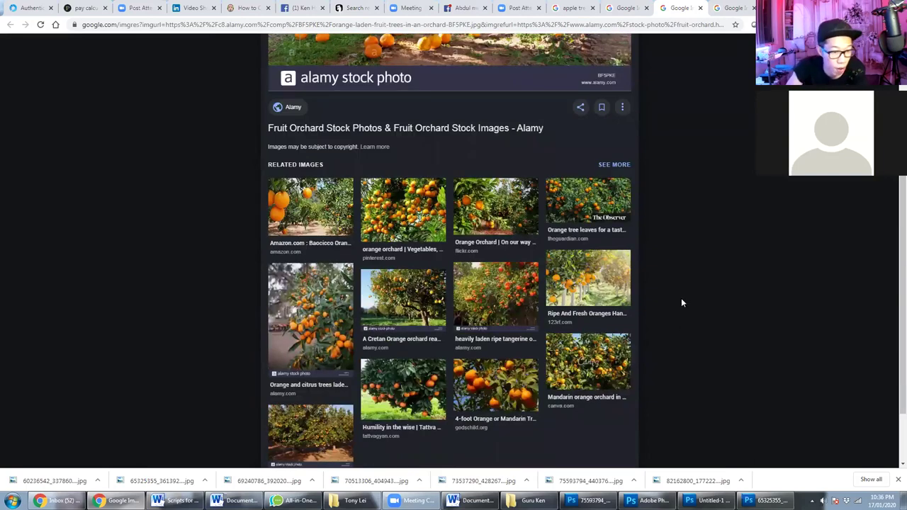
scroll(701, 336, "down", 2)
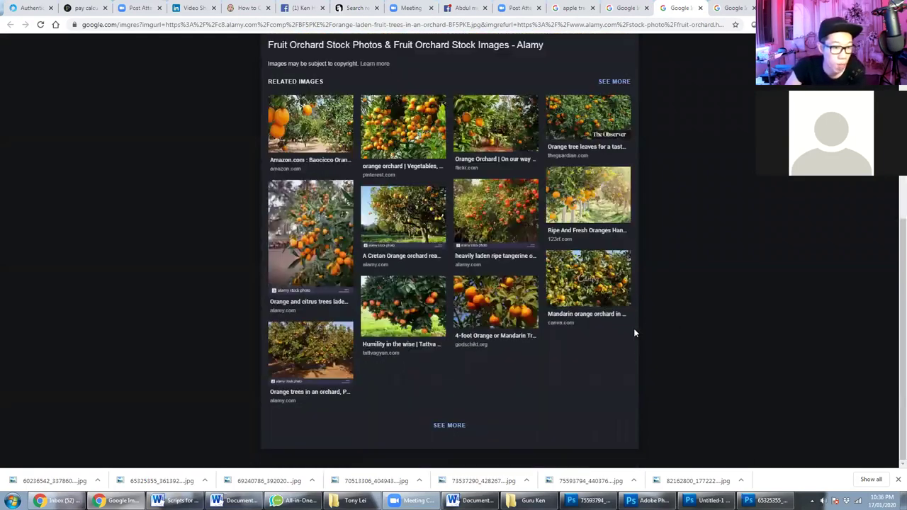
scroll(650, 326, "up", 7)
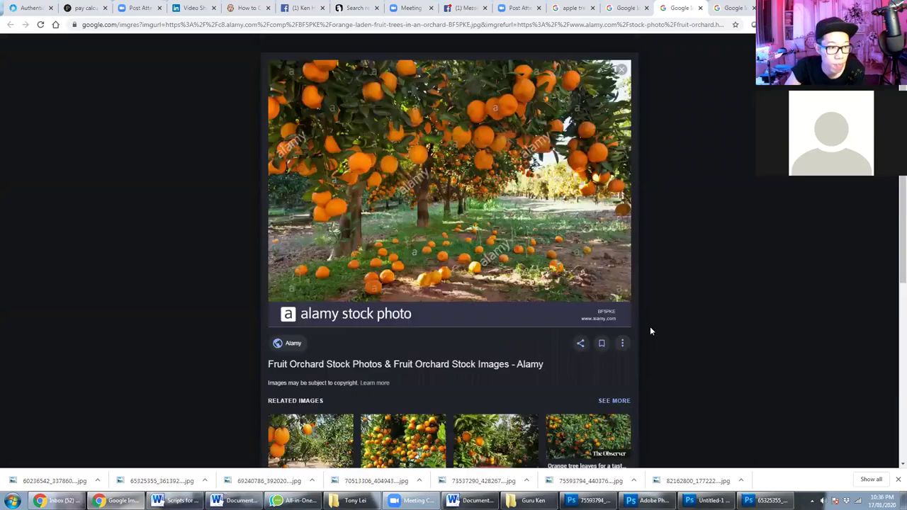
left_click(699, 8)
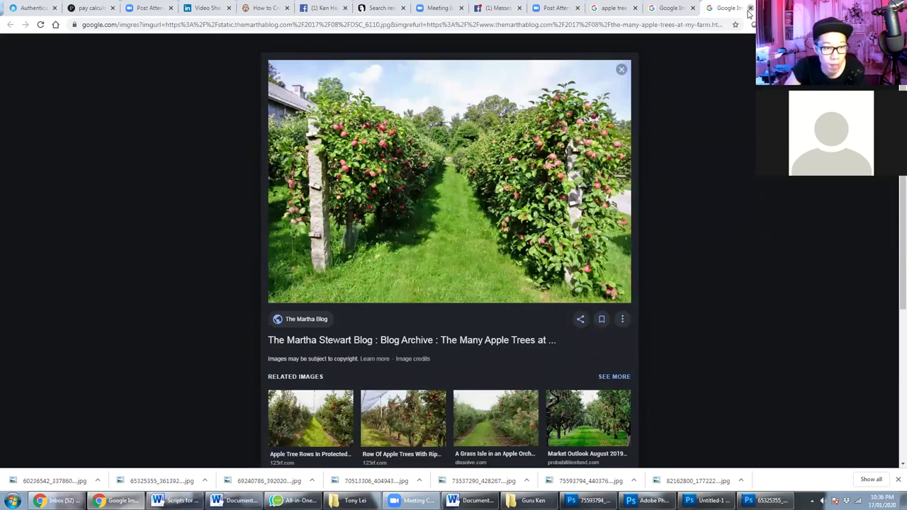
key("ctrl+w")
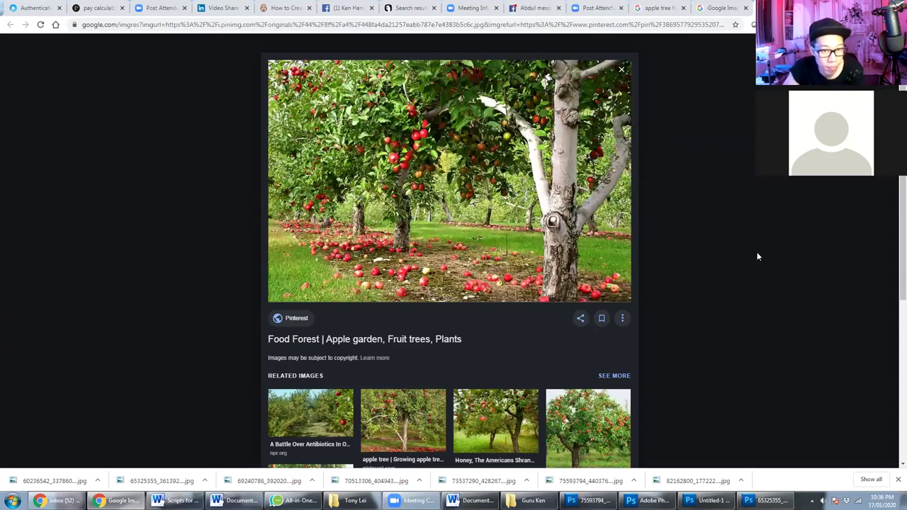
key("ctrl+w")
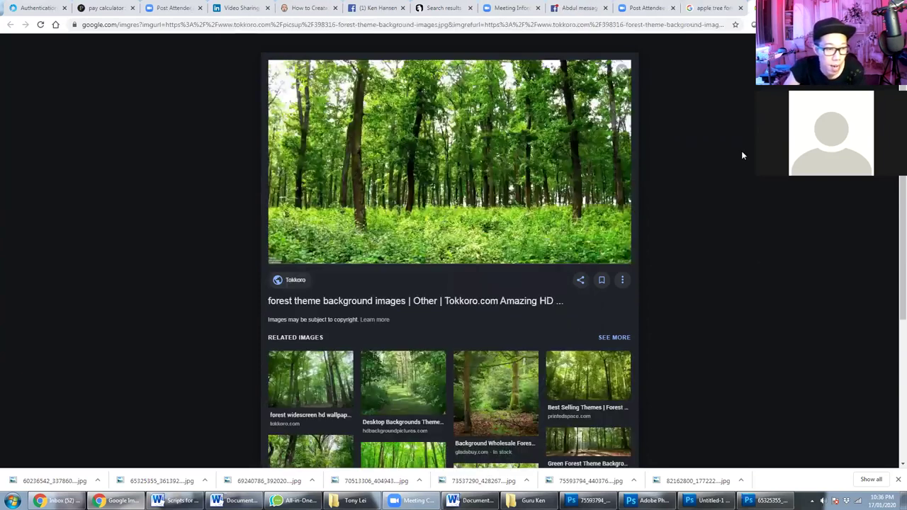
- Go to the forest image's tokkoro.com page and download the full-size JPG
left_click(488, 162)
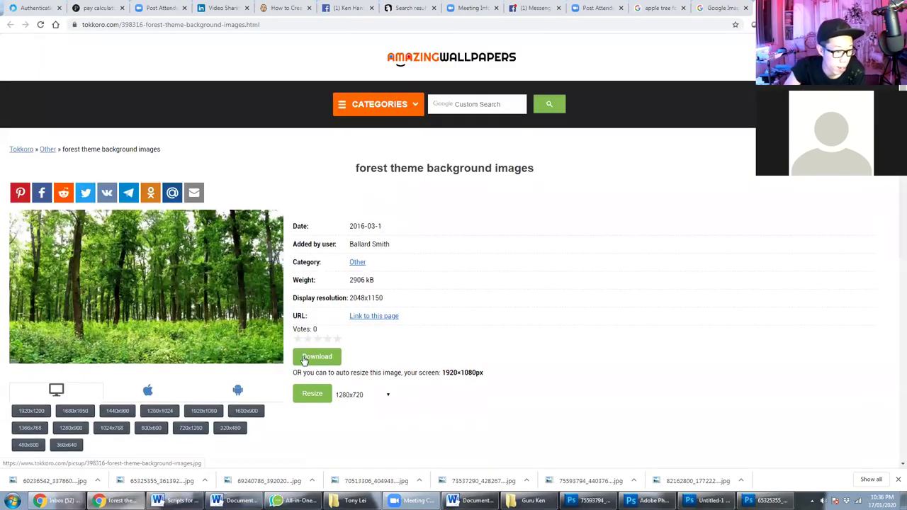
left_click(586, 333)
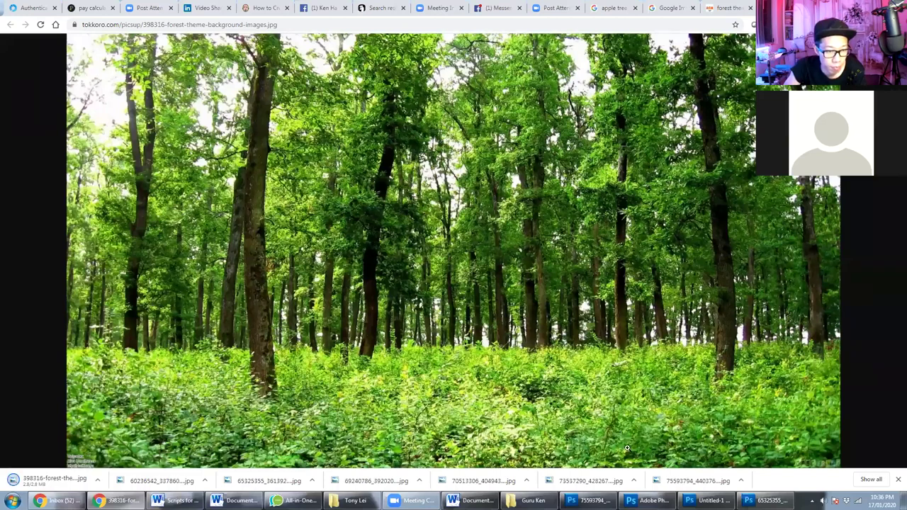
mouse_move(715, 500)
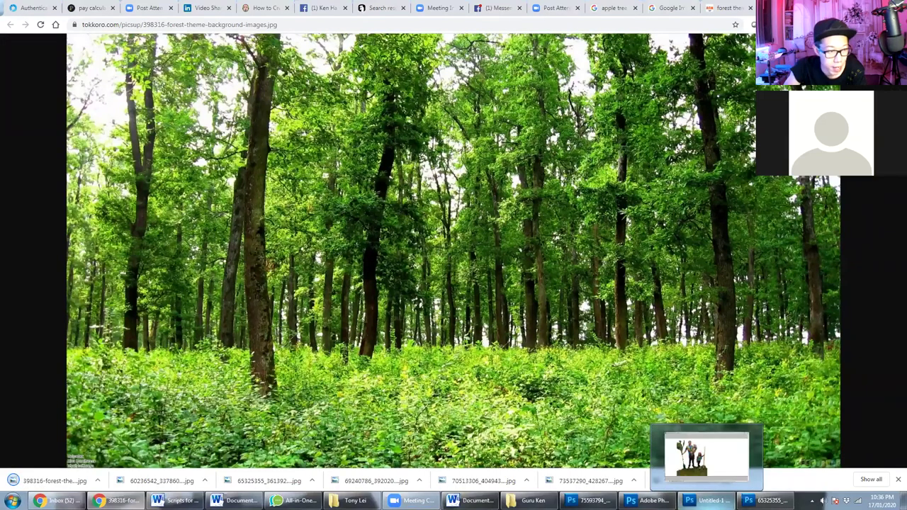
left_click(705, 500)
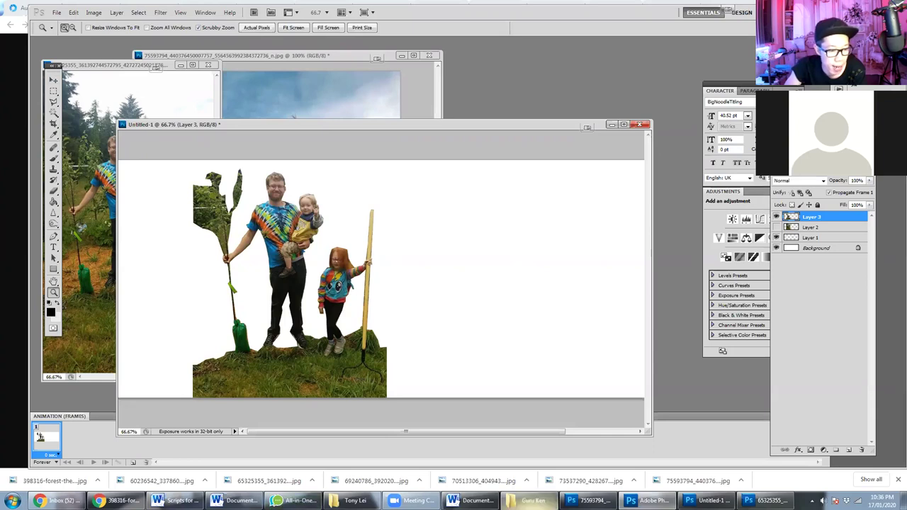
- Open 398316-forest-theme-background-images.jpg from the Downloads folder in Photoshop CS5
left_click(527, 500)
scroll(526, 322, "down", 3)
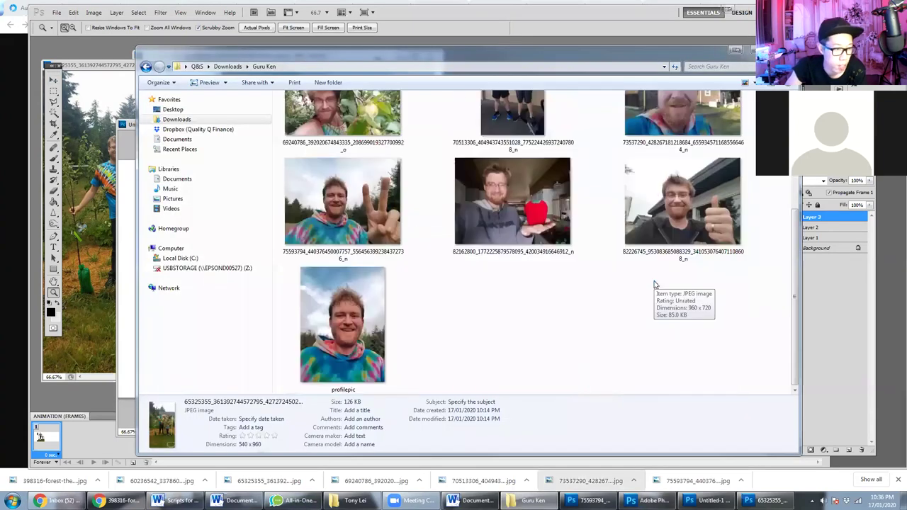
scroll(390, 197, "up", 4)
right_click(390, 196)
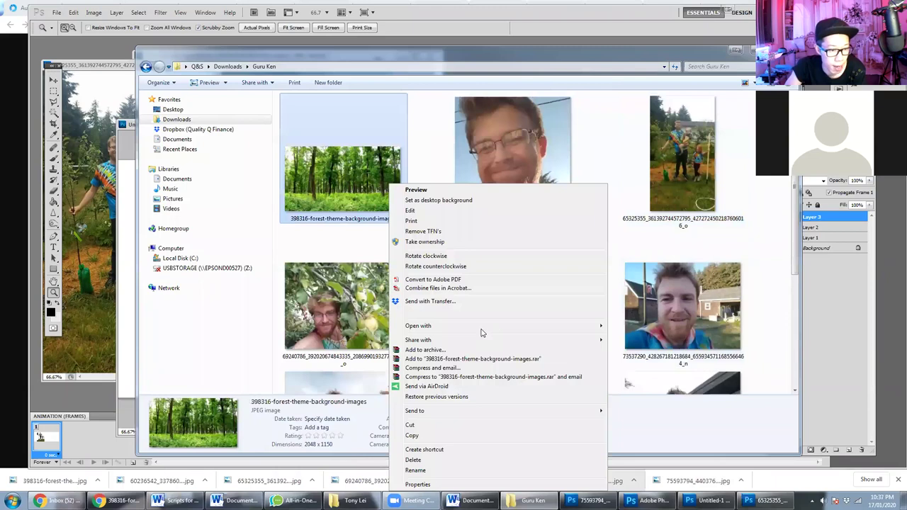
mouse_move(506, 326)
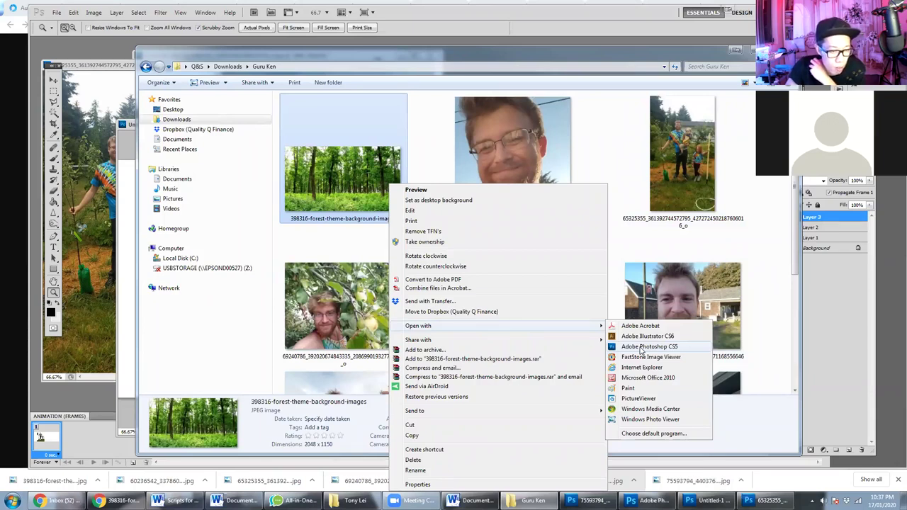
left_click(644, 347)
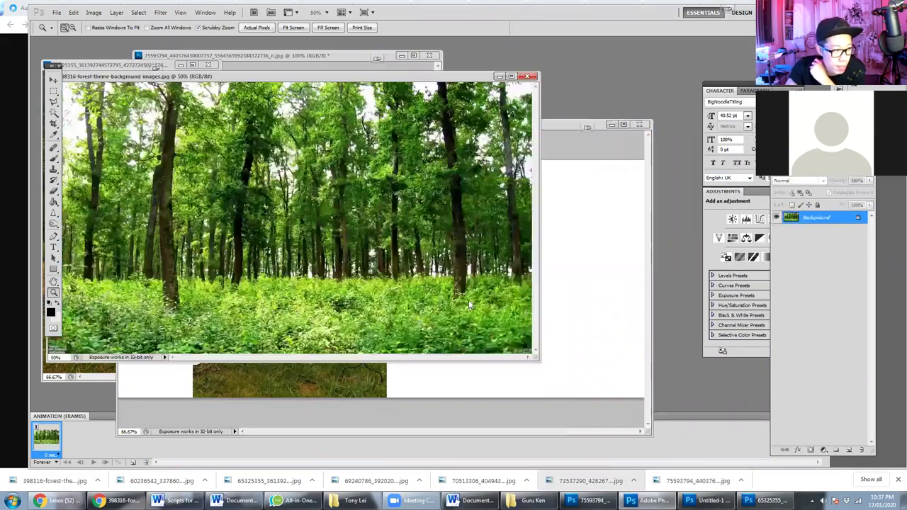
- Resize the forest image to 800 px wide
key("alt+i")
left_click(110, 79)
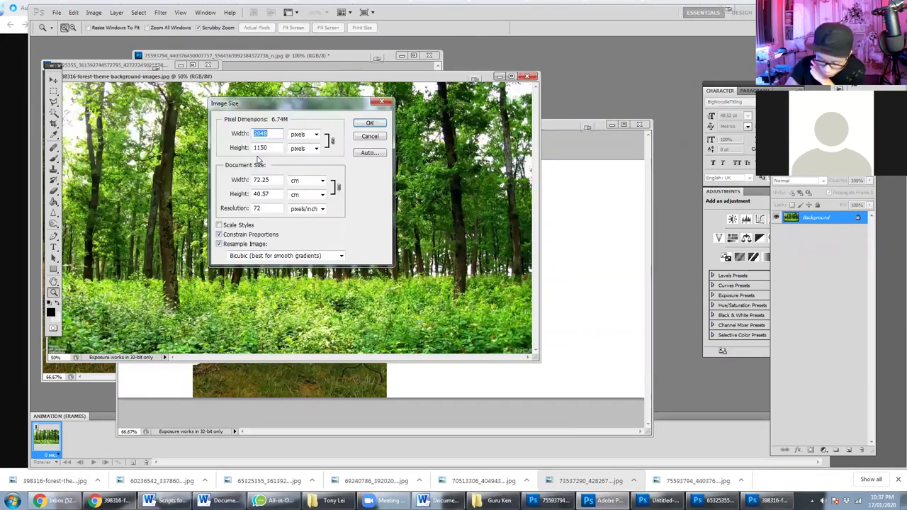
type("1")
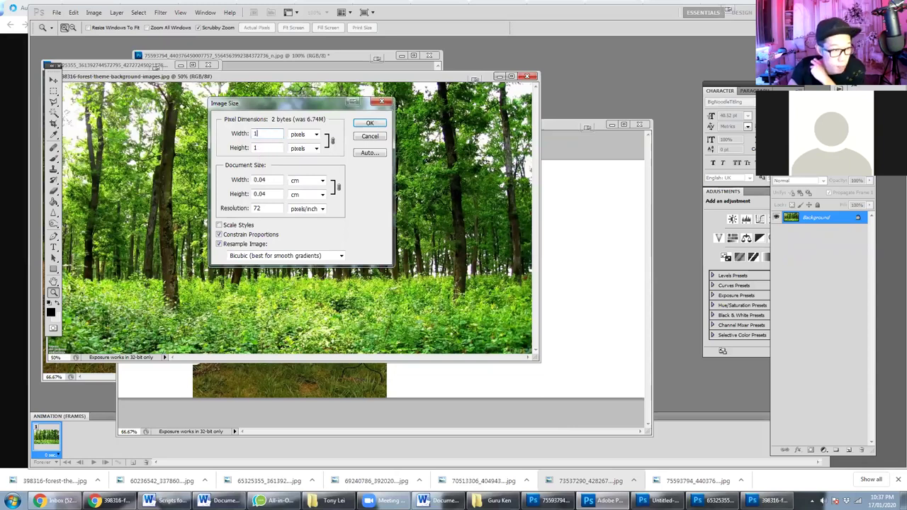
key("BackSpace")
type("800")
key("Return")
- Drag the resized forest image into Untitled-1, then undo the placement
left_click(54, 80)
left_click_drag(213, 152, 523, 275)
left_click_drag(428, 239, 438, 250)
key("ctrl+z")
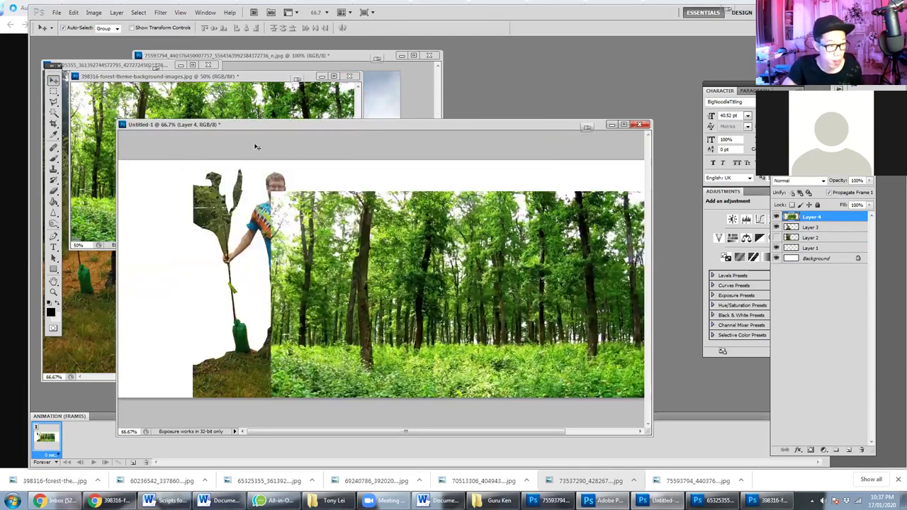
key("ctrl+alt+z")
- Revert the forest image to full size, drag it into Untitled-1, and place it behind the family
left_click(271, 112)
key("ctrl+alt+z")
left_click_drag(358, 214, 575, 313)
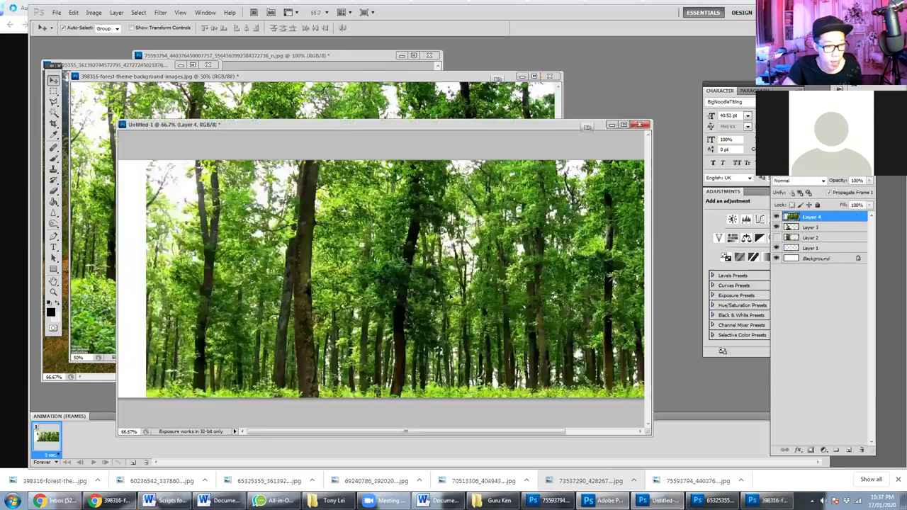
left_click_drag(831, 238, 830, 247)
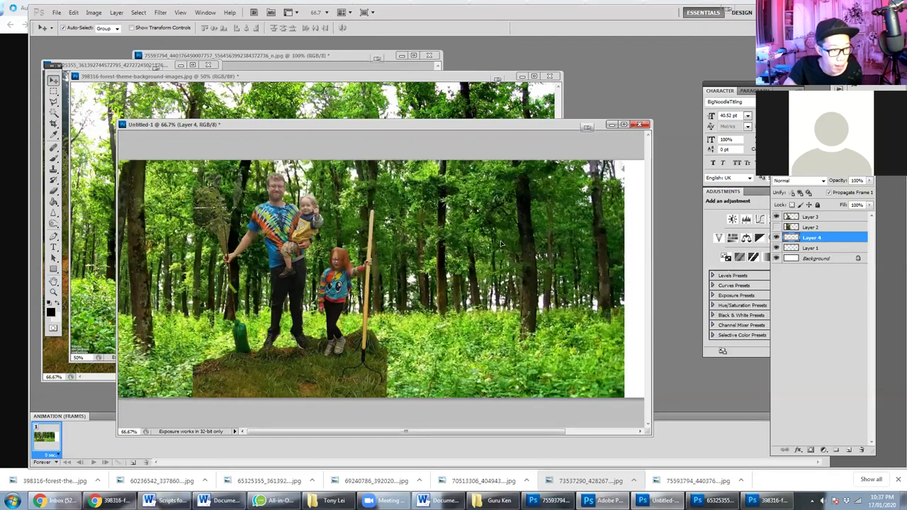
left_click(53, 293)
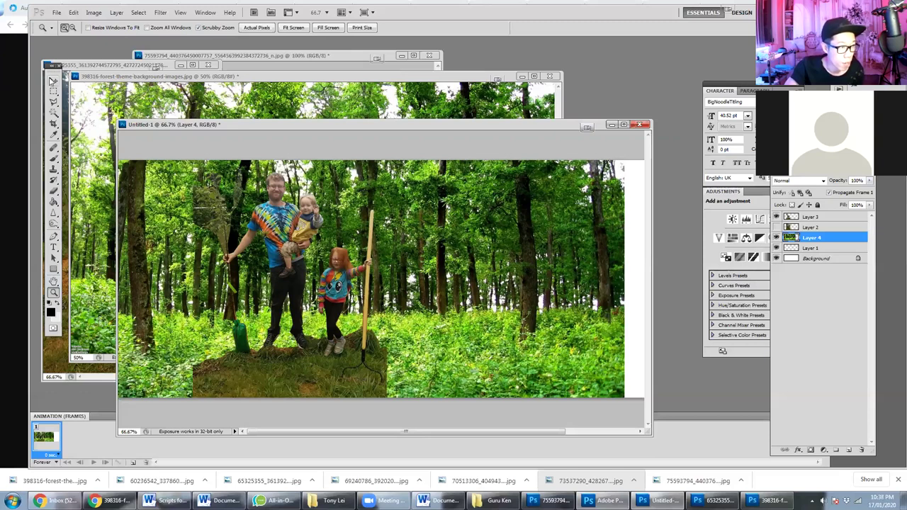
key("v")
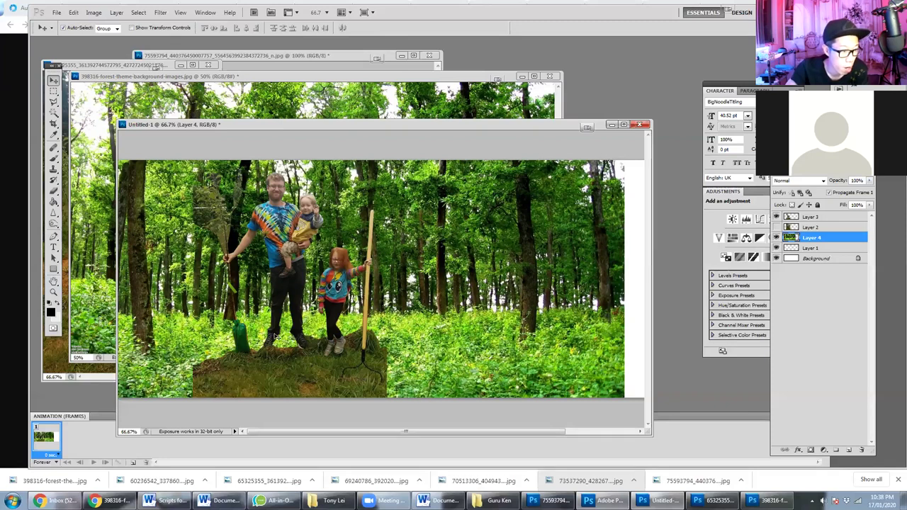
left_click(268, 371)
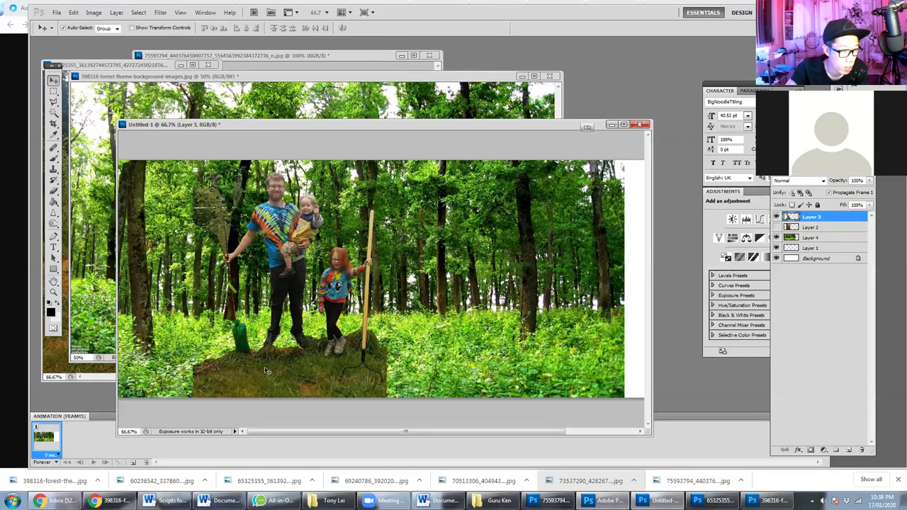
- Apply Shadows/Highlights to Layer 3, easing shadows and highlights and boosting midtone contrast
left_click(94, 12)
mouse_move(108, 36)
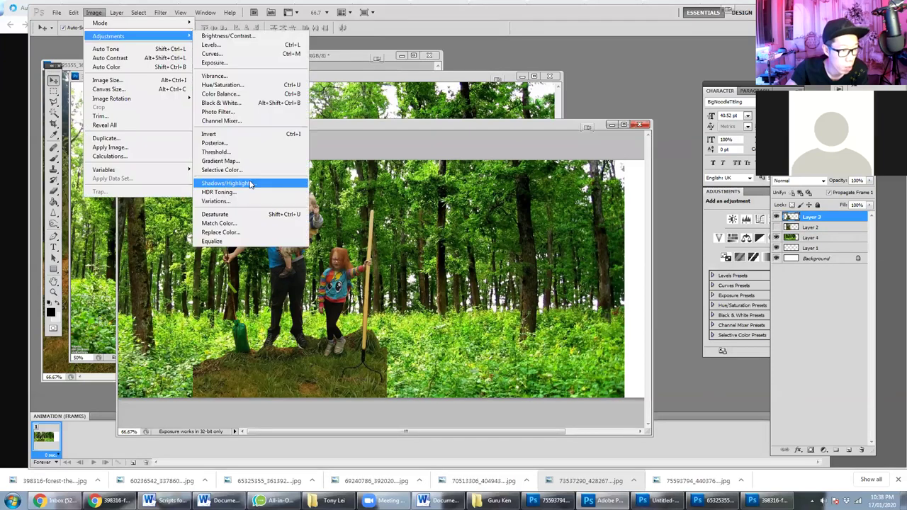
left_click(251, 185)
left_click_drag(657, 186, 655, 185)
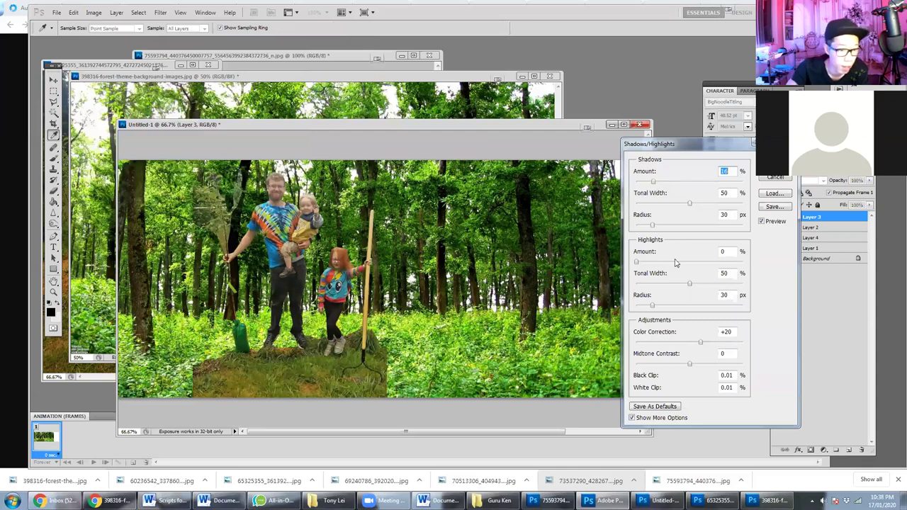
left_click_drag(636, 262, 652, 264)
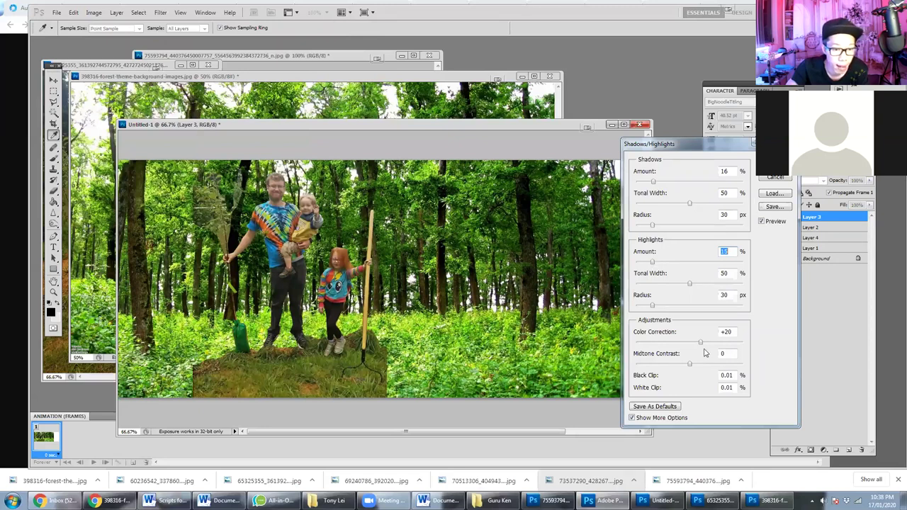
left_click_drag(703, 345, 697, 365)
key("Return")
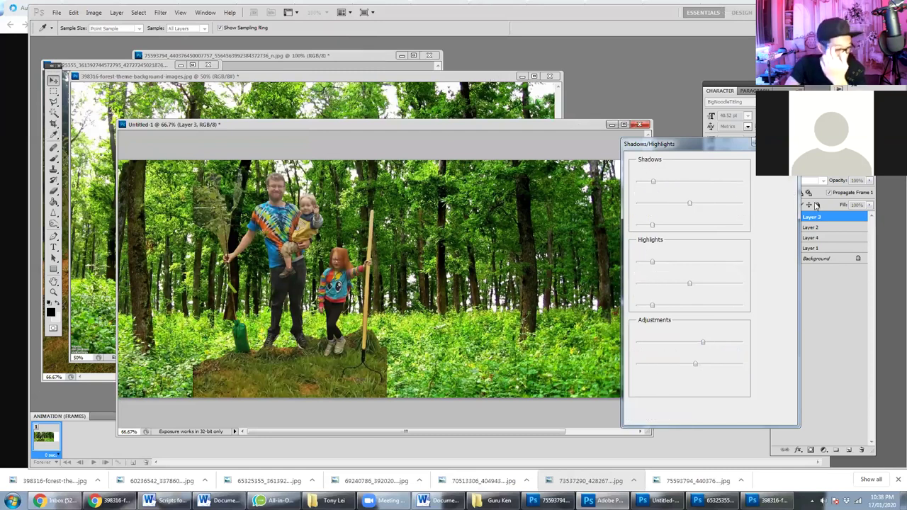
- In Selective Color, add black to the Blacks, Greens and Blues ranges
left_click(95, 12)
mouse_move(142, 35)
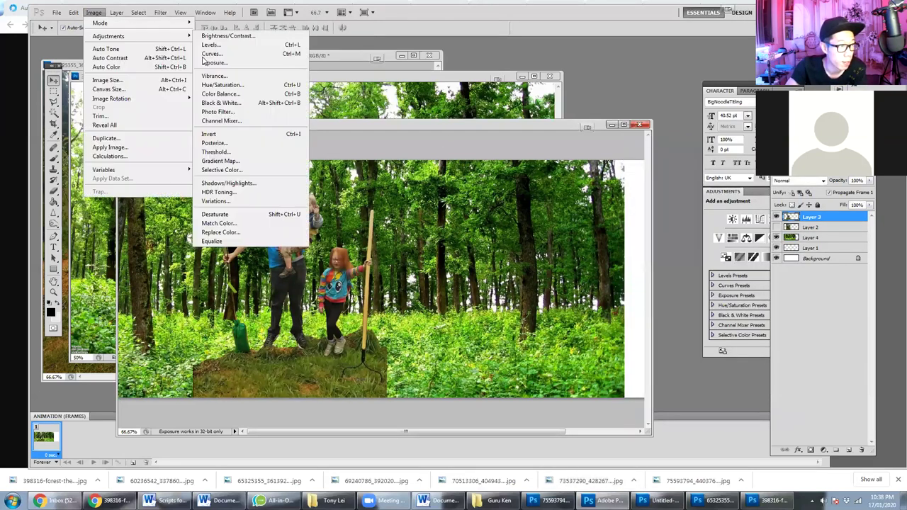
left_click(257, 173)
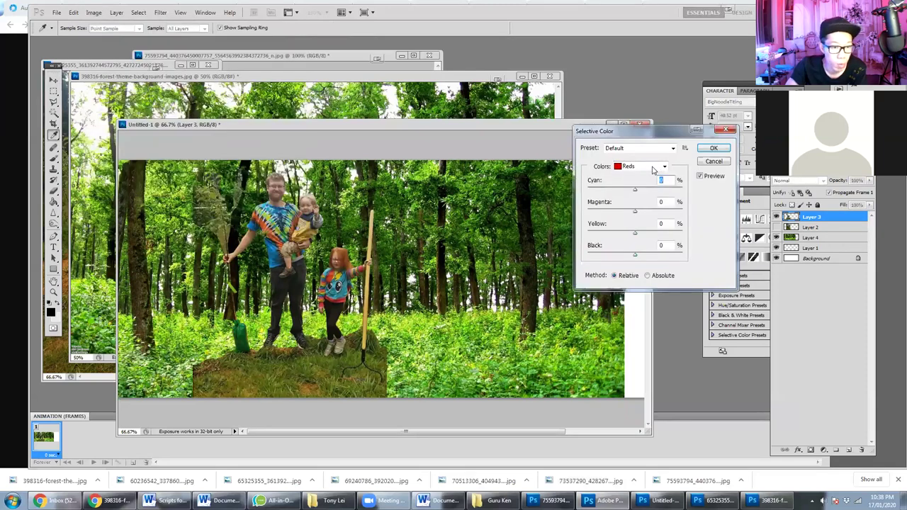
left_click(642, 168)
left_click(635, 253)
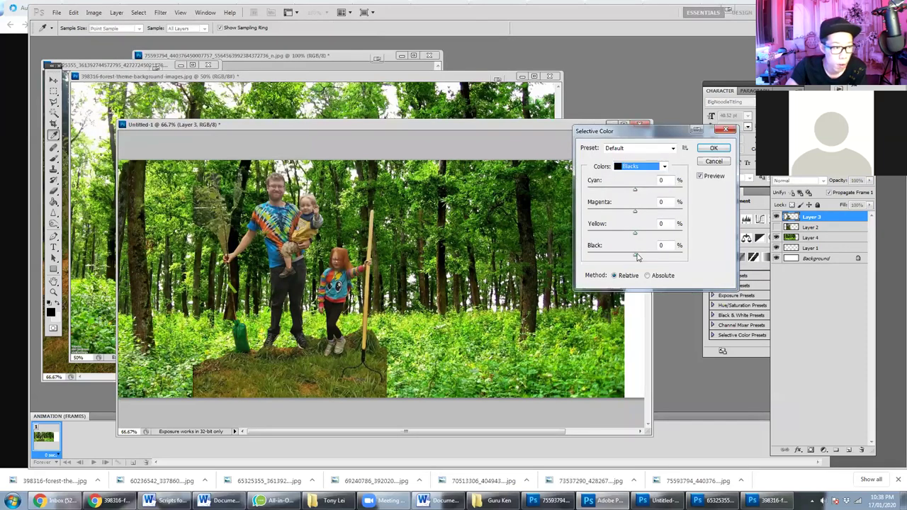
left_click_drag(637, 255, 640, 256)
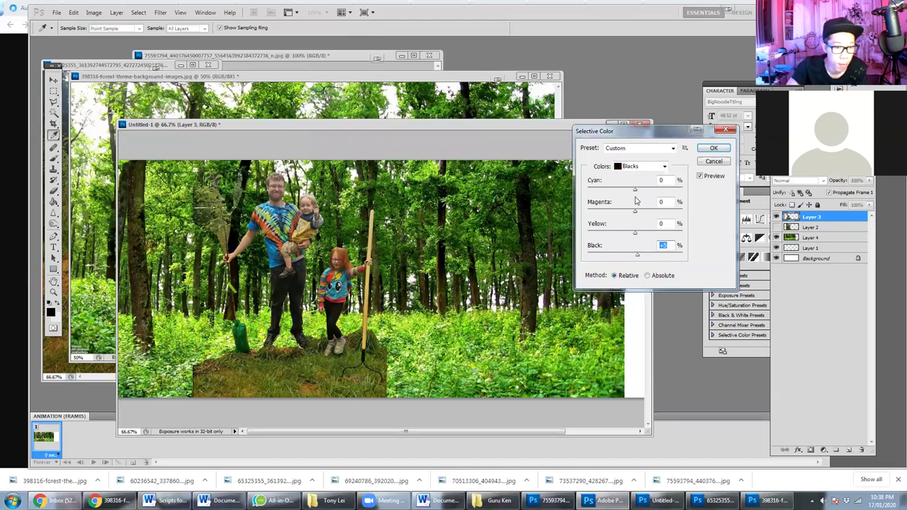
left_click(646, 167)
left_click(646, 202)
left_click_drag(636, 256, 669, 253)
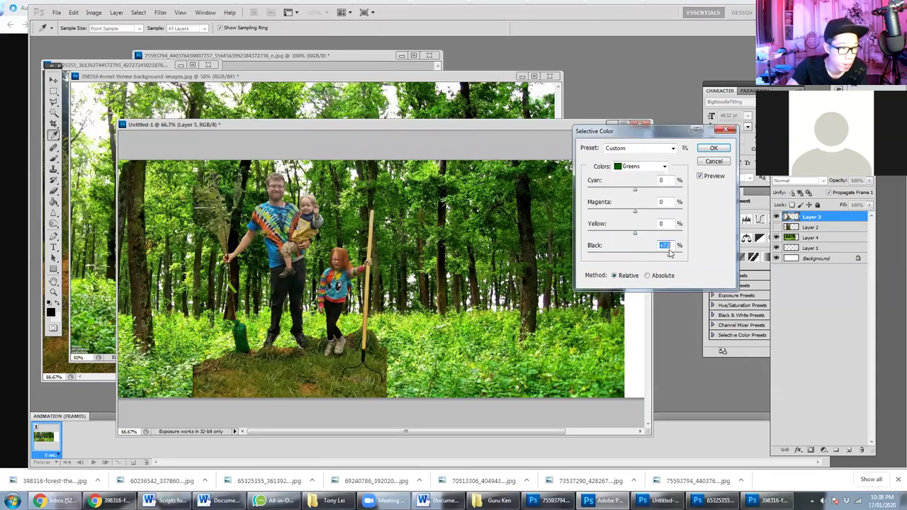
left_click(646, 168)
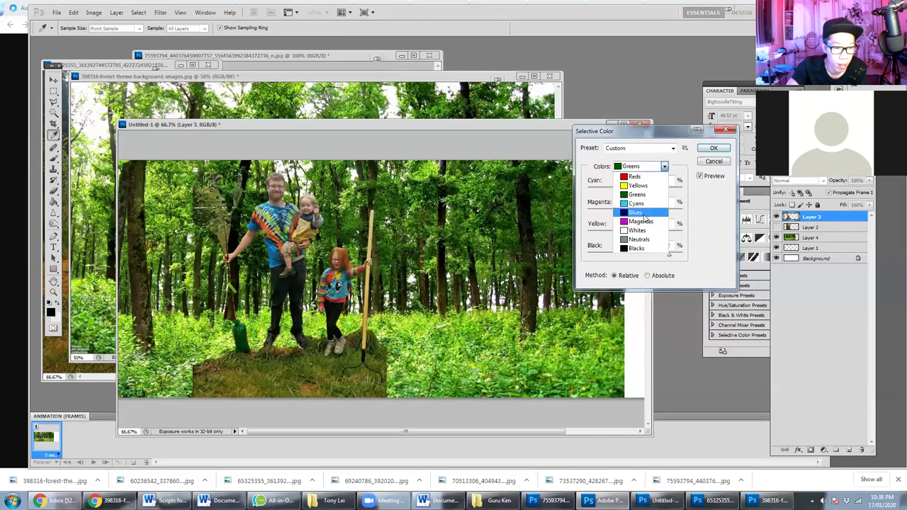
left_click(635, 213)
left_click_drag(635, 256, 657, 257)
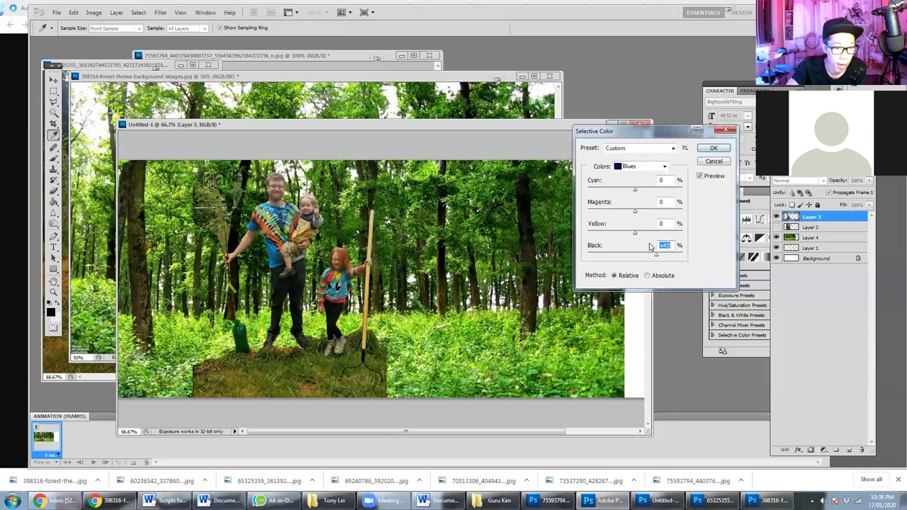
- Set Cyans to Cyan +22 with added black, reduce black in Whites, and apply
left_click(636, 174)
left_click(635, 205)
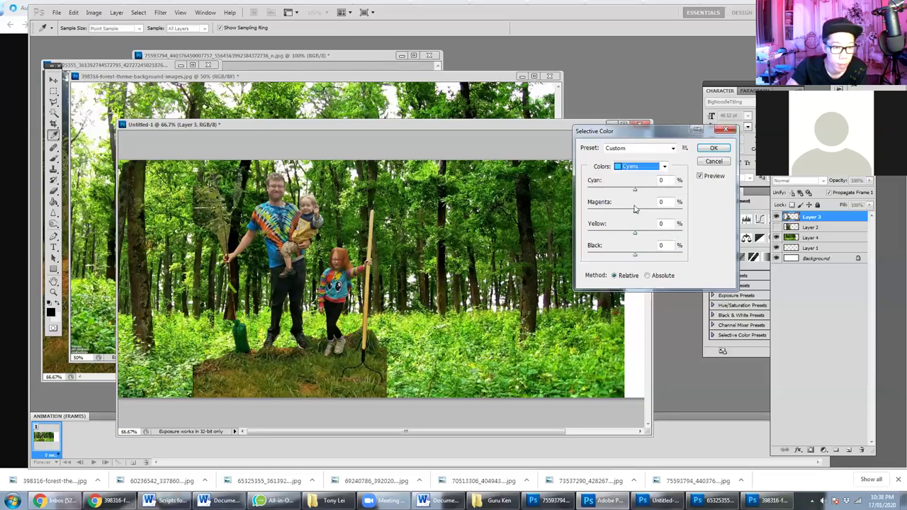
left_click_drag(645, 193, 644, 191)
left_click_drag(635, 255, 641, 253)
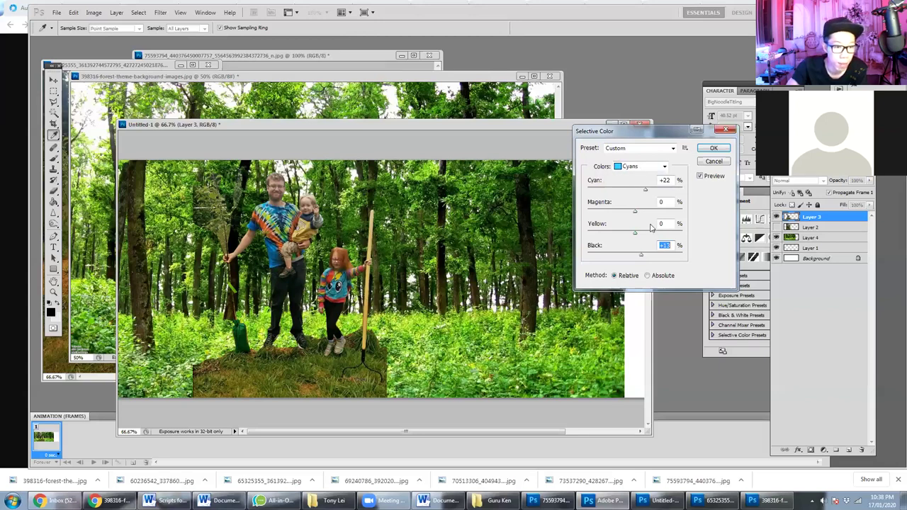
left_click(641, 253)
left_click_drag(636, 254, 616, 255)
left_click(616, 255)
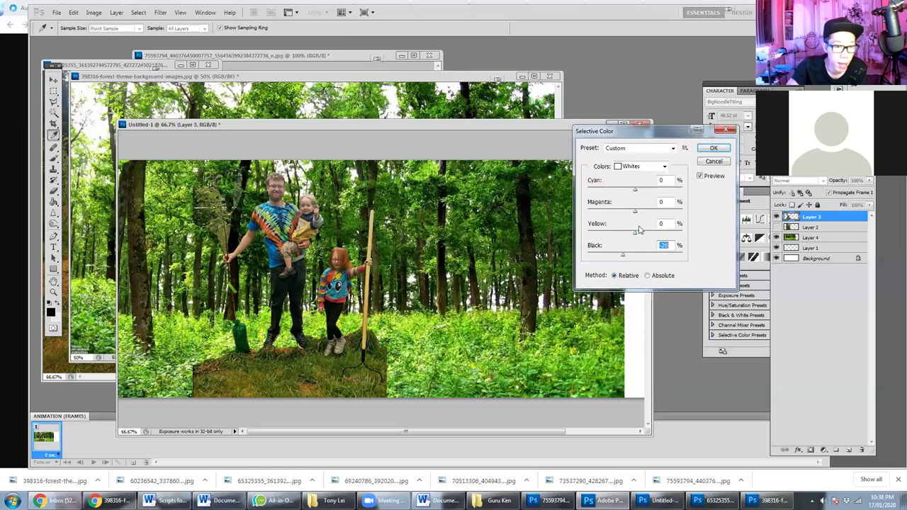
left_click(660, 165)
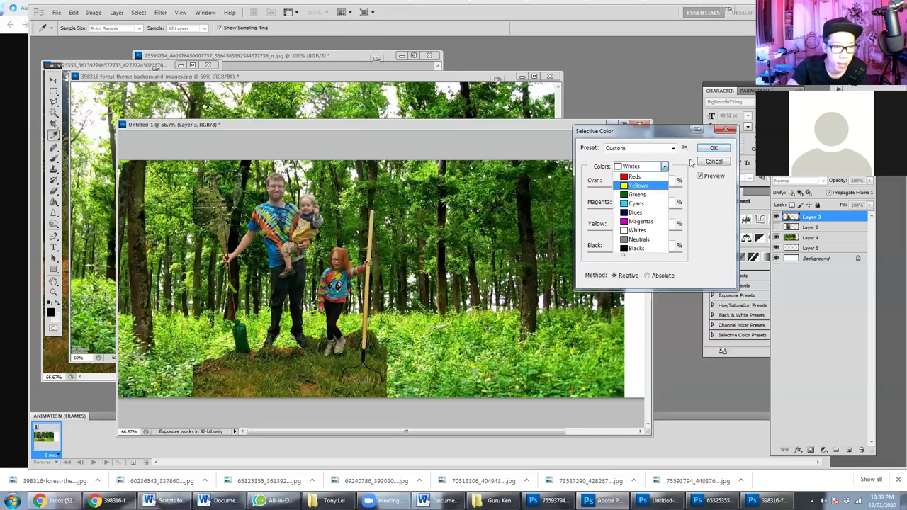
left_click(682, 165)
left_click(712, 151)
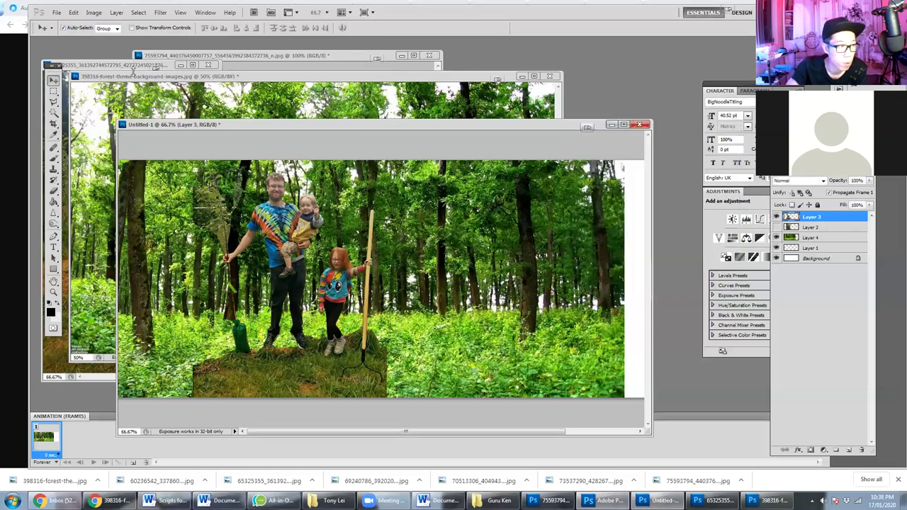
- Apply Match Color to the family layer with Luminance 106 and Color Intensity 118
left_click(94, 12)
mouse_move(108, 36)
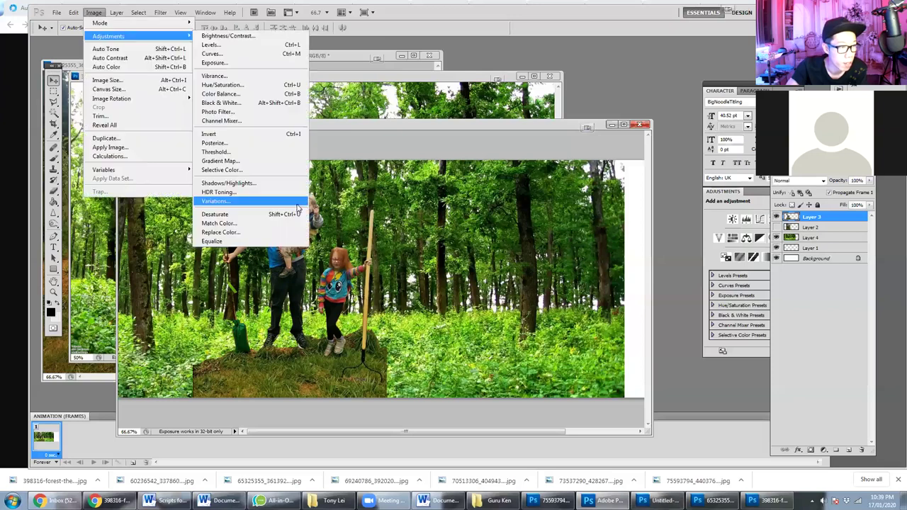
key("Return")
left_click_drag(765, 230, 766, 204)
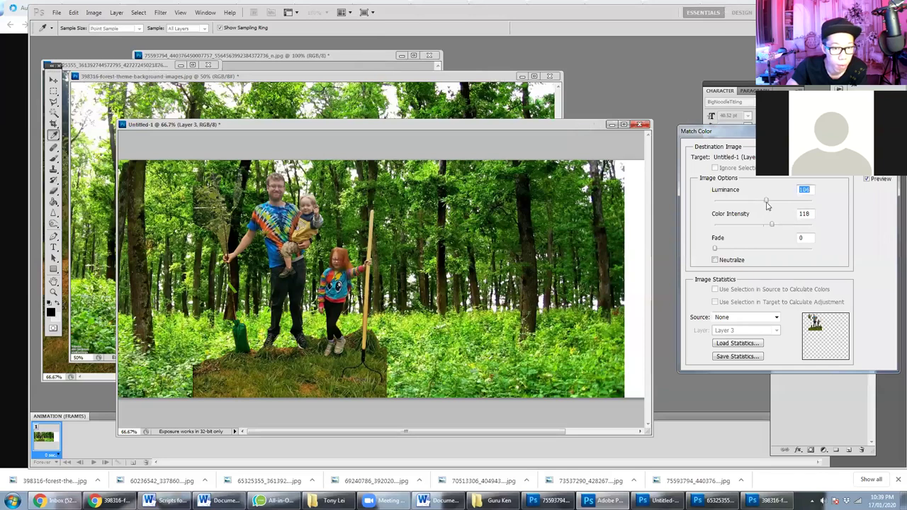
left_click(865, 179)
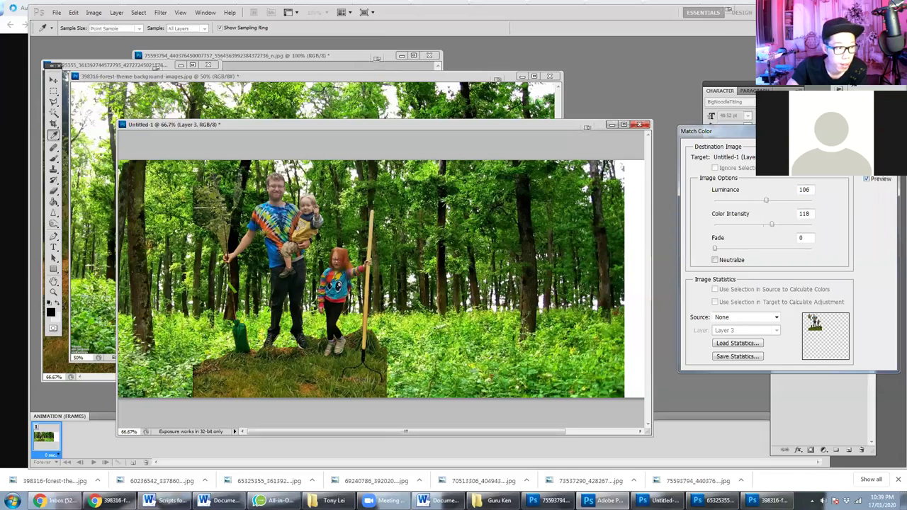
key("Return")
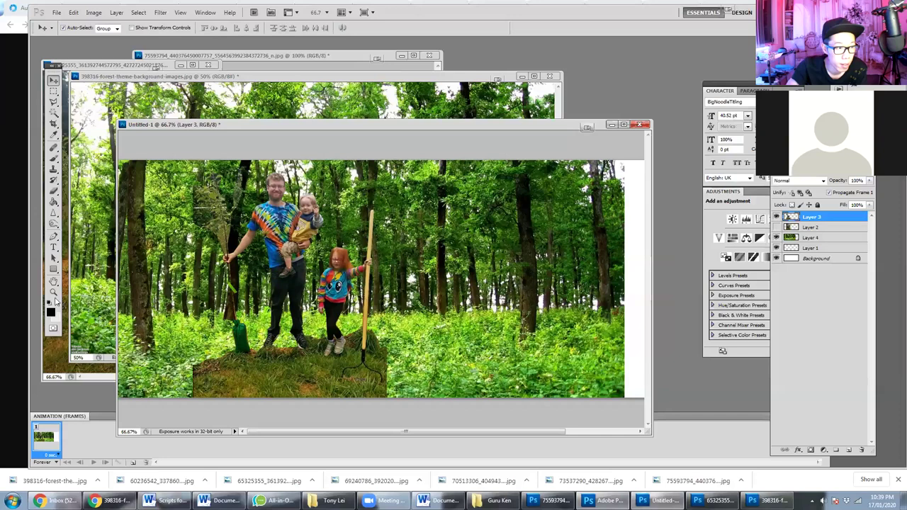
key("z")
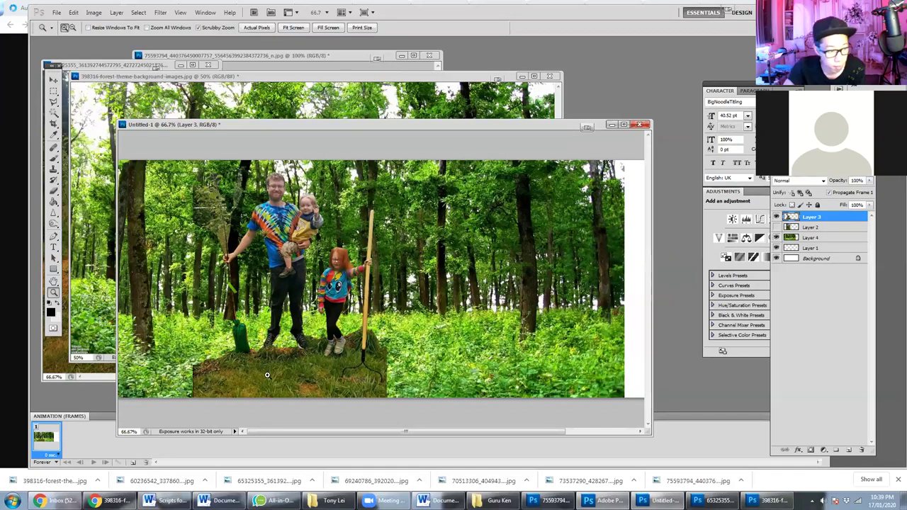
left_click(54, 191)
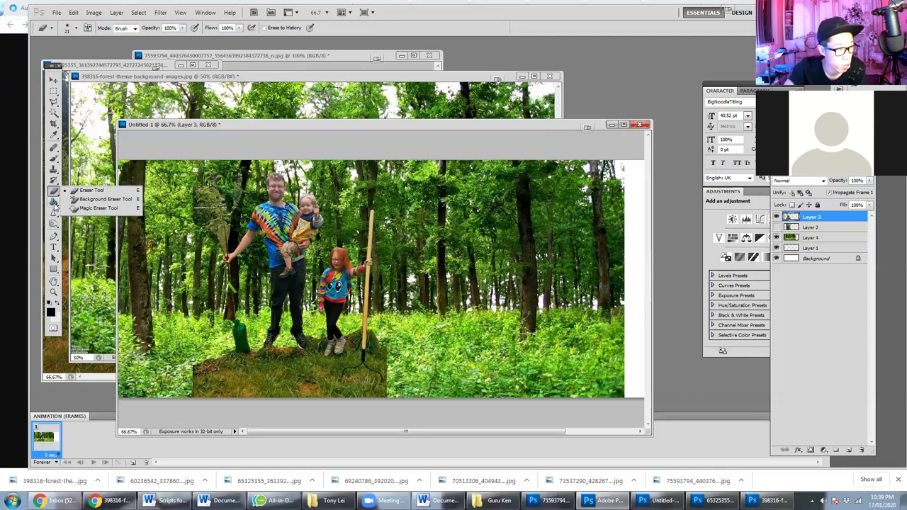
- Softly erase the ground patch edges with a 0% hardness eraser at 112 px, then 61 px
left_click(55, 214)
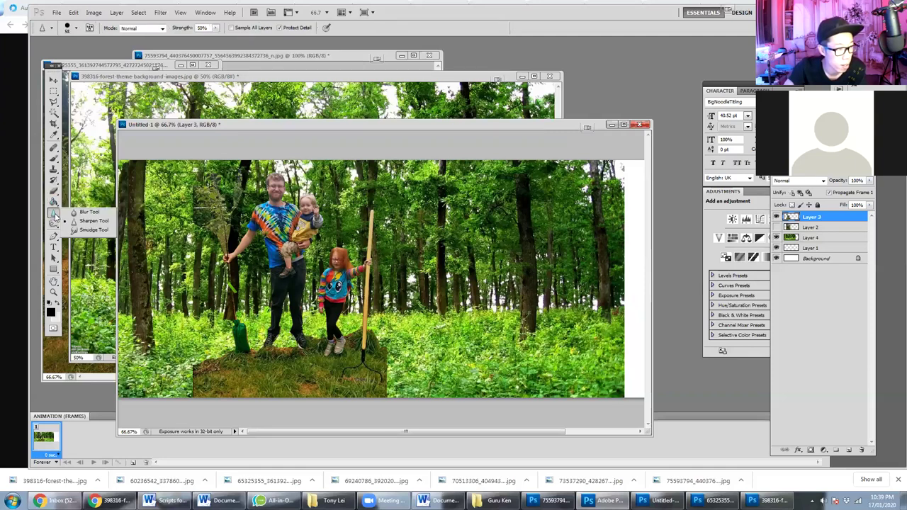
key("e")
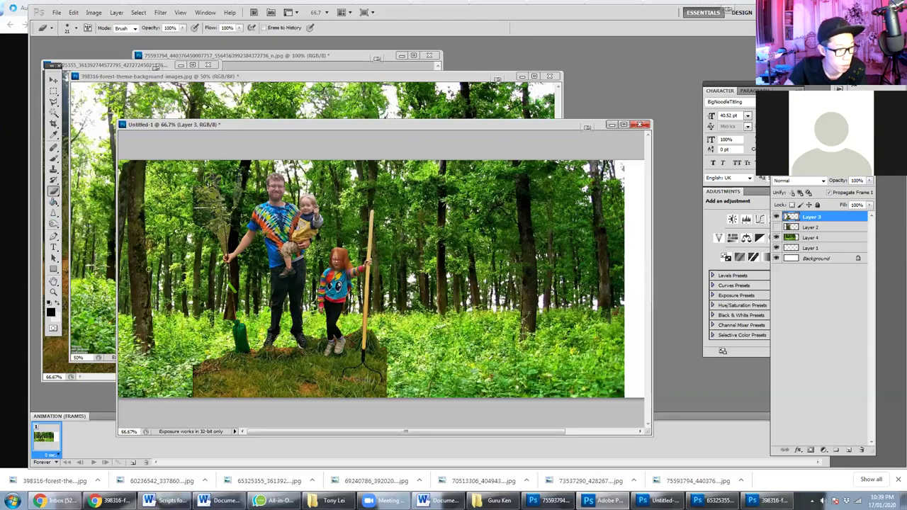
left_click(76, 28)
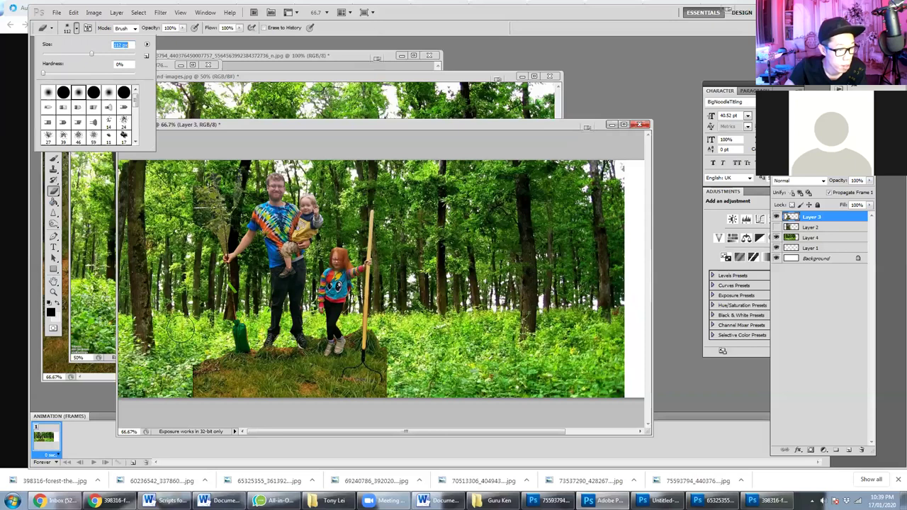
left_click(166, 388)
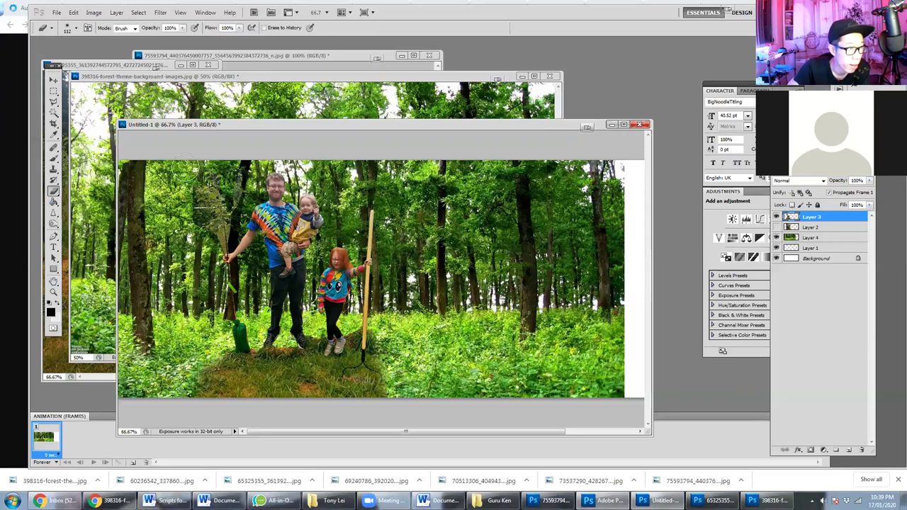
left_click(76, 29)
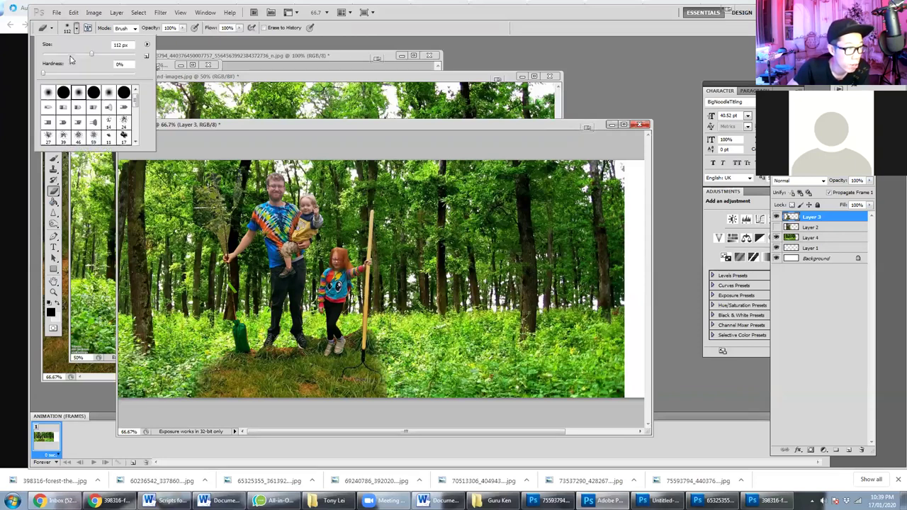
left_click(286, 343)
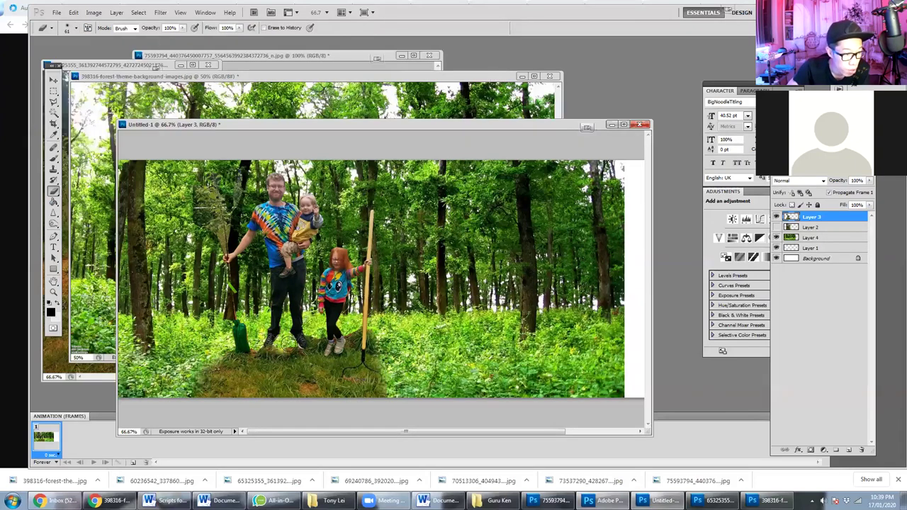
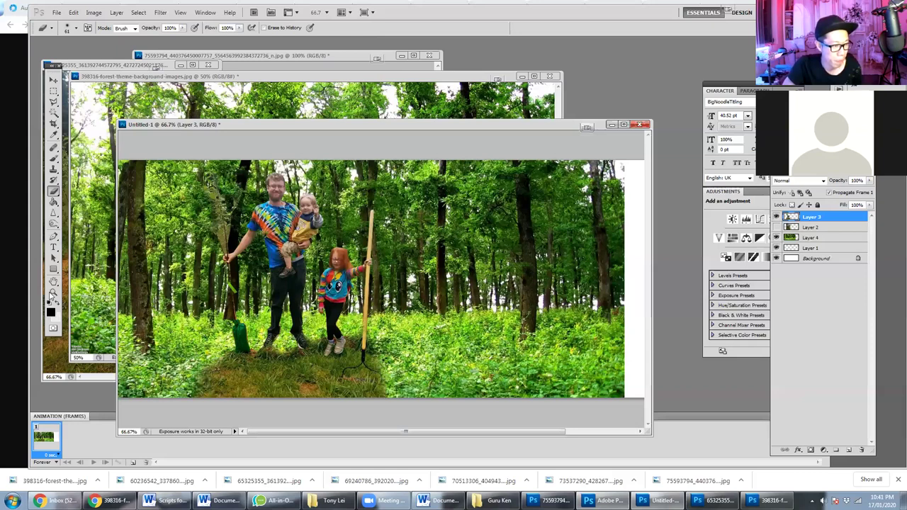
- Zoom out to the whole banner, pick the Move tool, and compare with the original forest image in the browser
key("z")
left_click(381, 296, "alt")
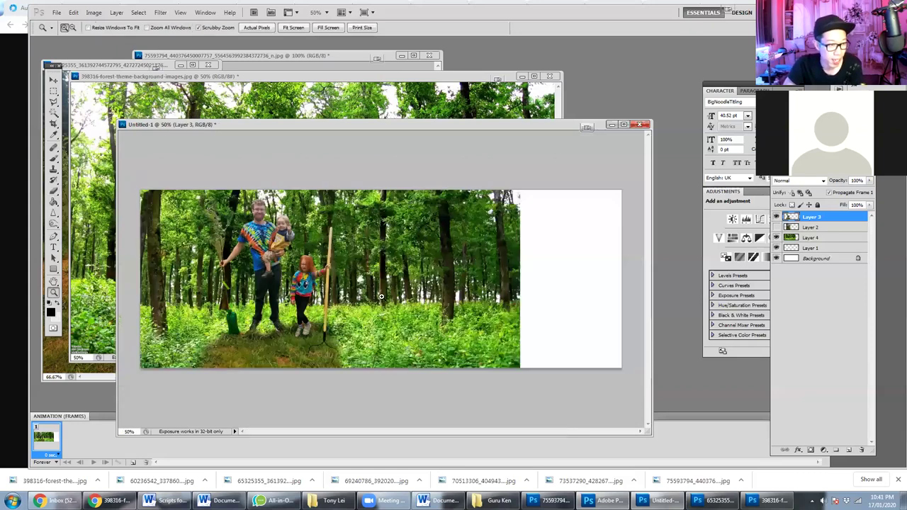
left_click(53, 80)
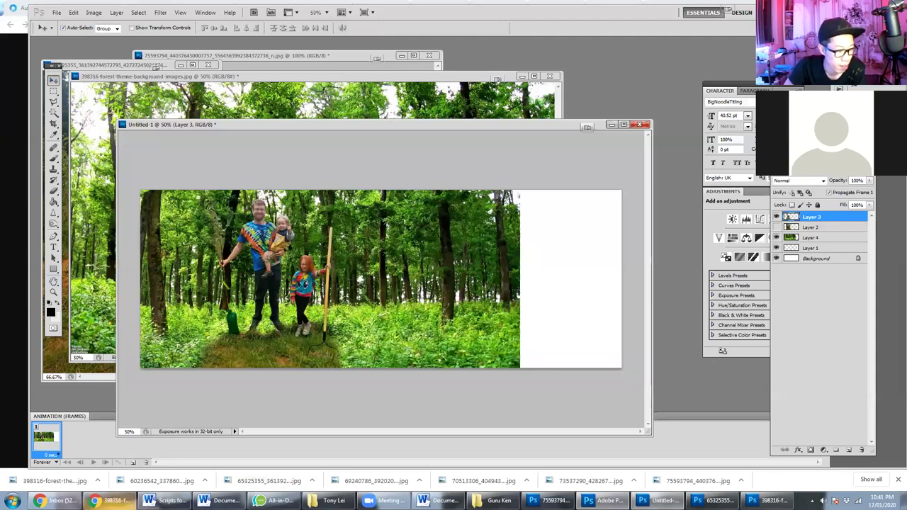
key("alt+Tab")
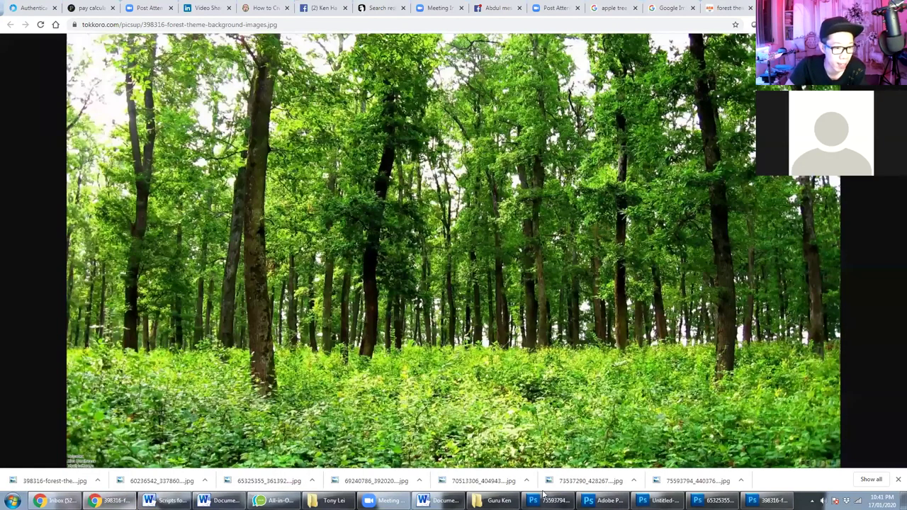
left_click(322, 8)
key("alt+Tab")
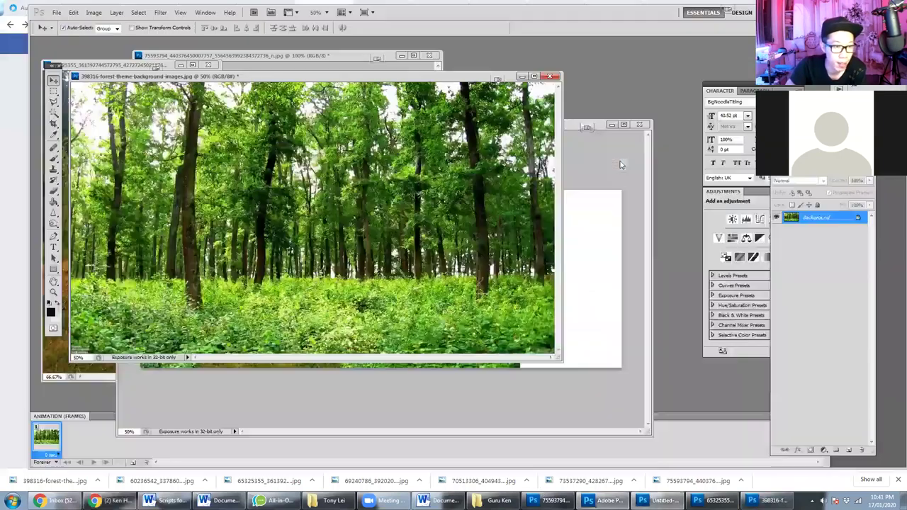
- Close the separate forest image document, leaving the banner composite in front
left_click_drag(312, 76, 335, 118)
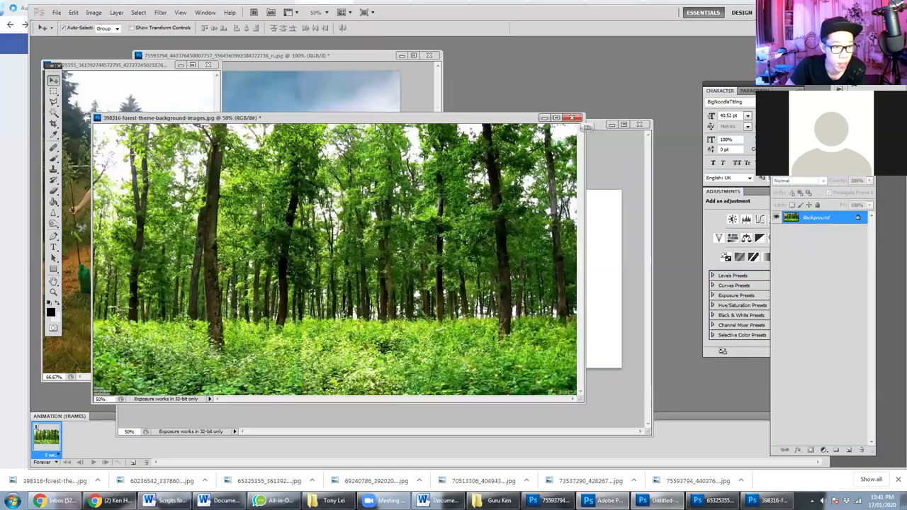
key("ctrl+w")
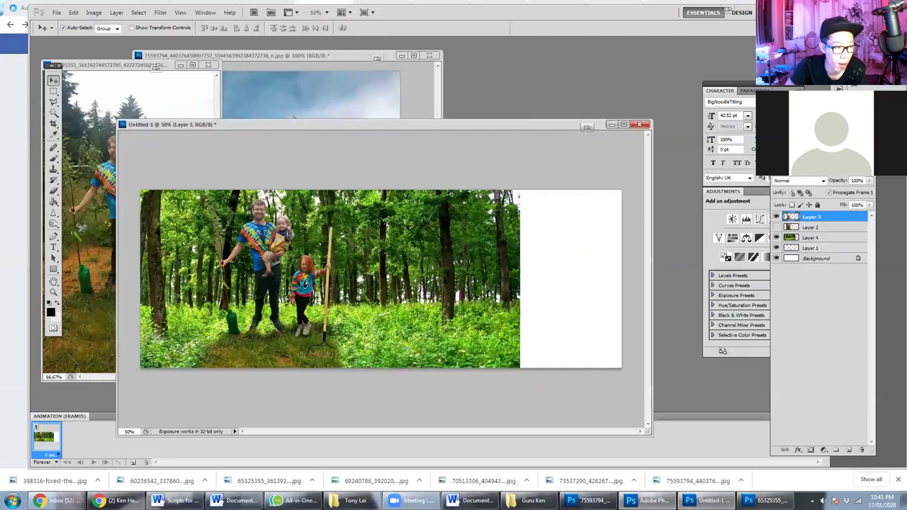
right_click(835, 237)
- Duplicate Layer 4 and shift the copy right until the white strip at the right edge is covered
left_click(843, 277)
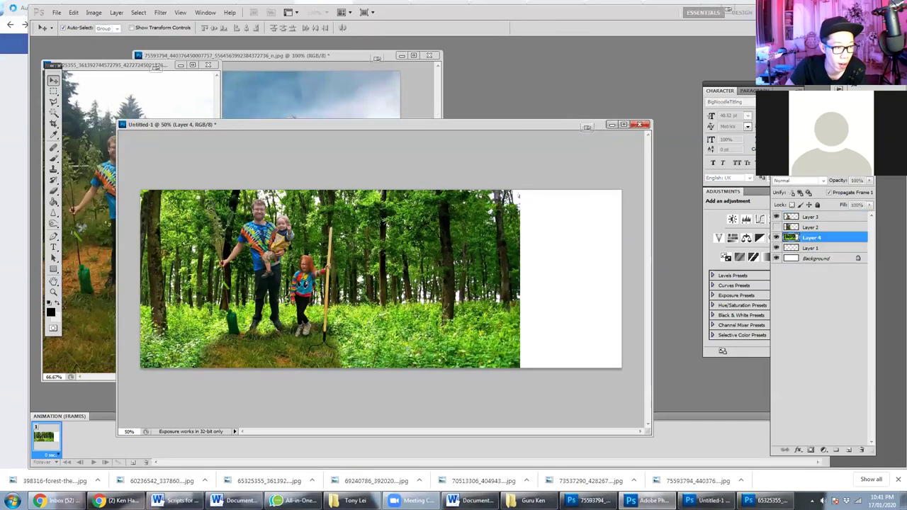
key("Return")
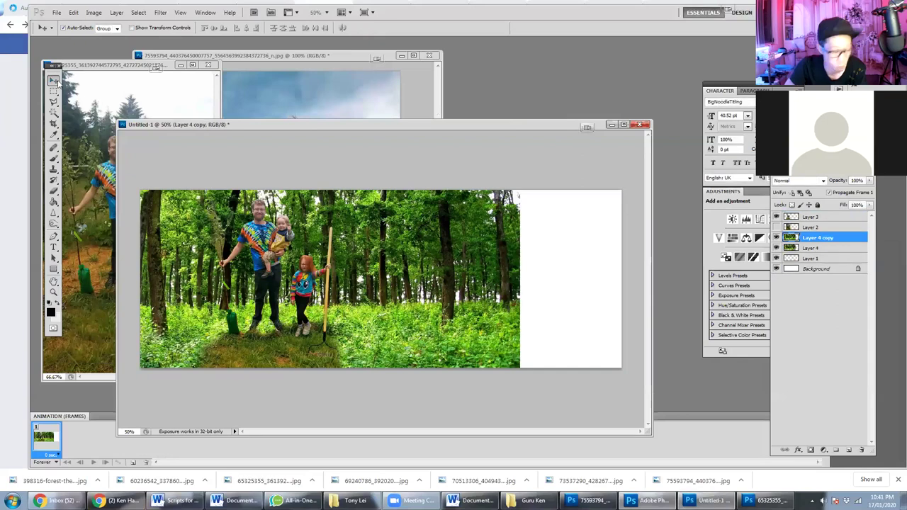
key("shift+Right")
key("shift+Right")
key("shift+Right")
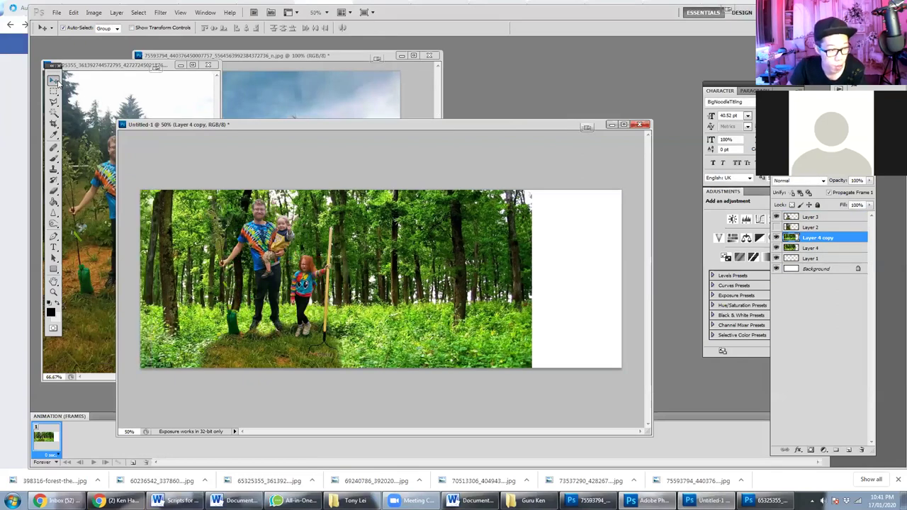
key("ctrl+shift+t")
key("ctrl+shift+t")
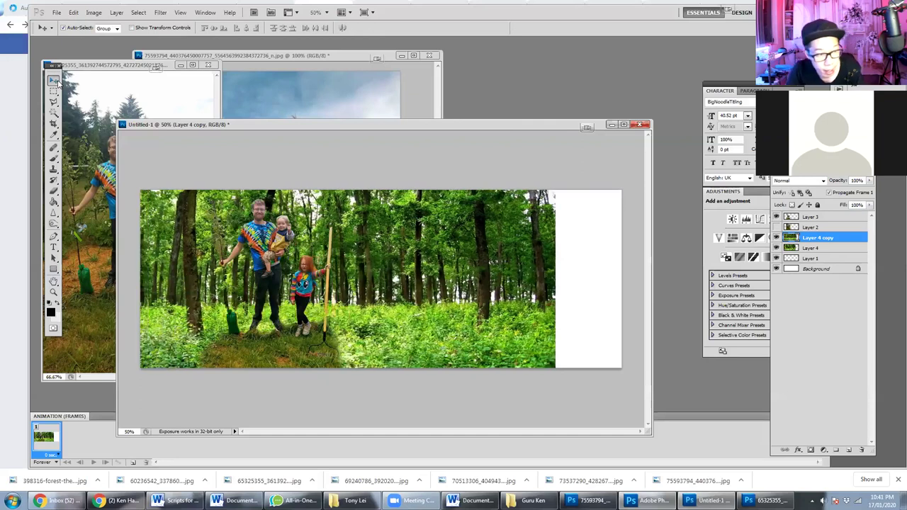
key("ctrl+shift+t")
key("ctrl+shift+t")
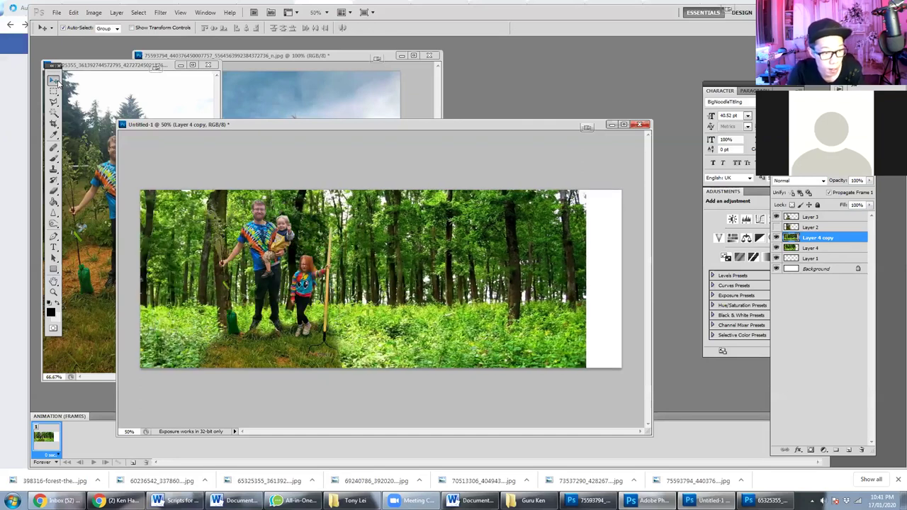
key("ctrl+shift+t")
key("ctrl+shift+t")
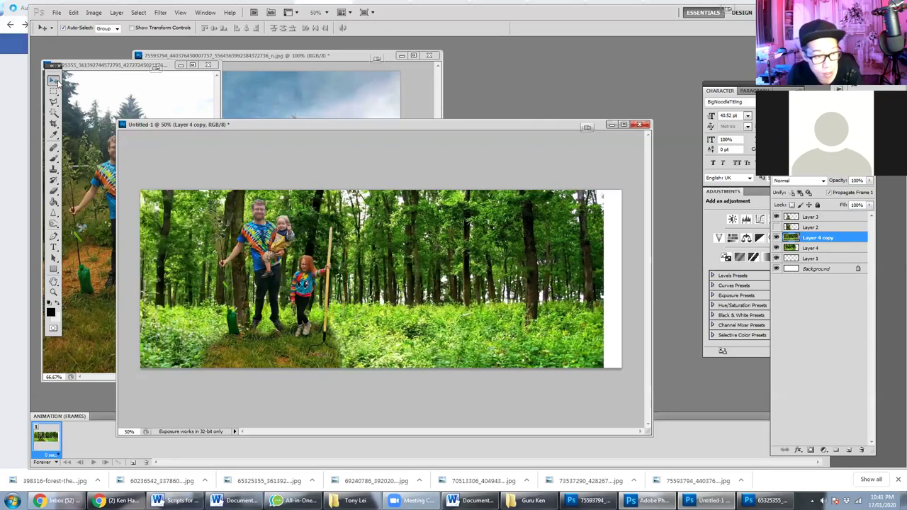
key("ctrl+shift+t")
key("ctrl+shift+t")
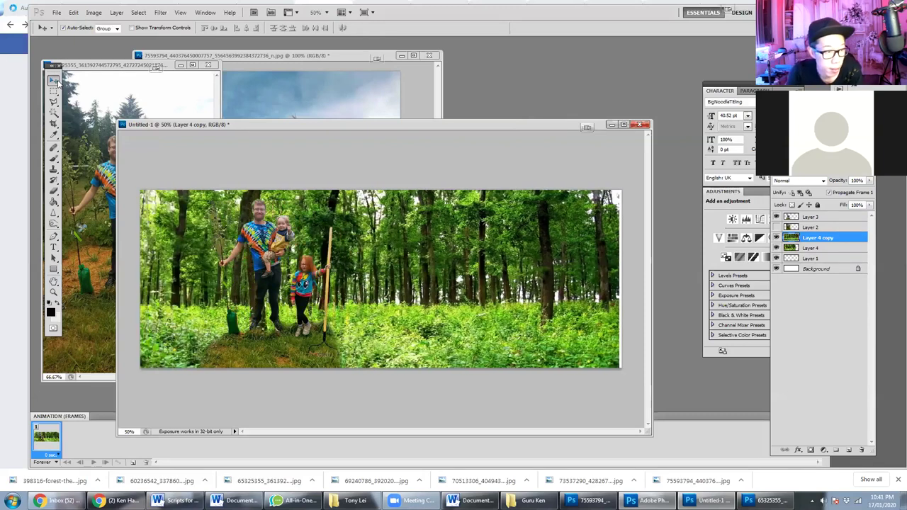
key("ctrl+shift+t")
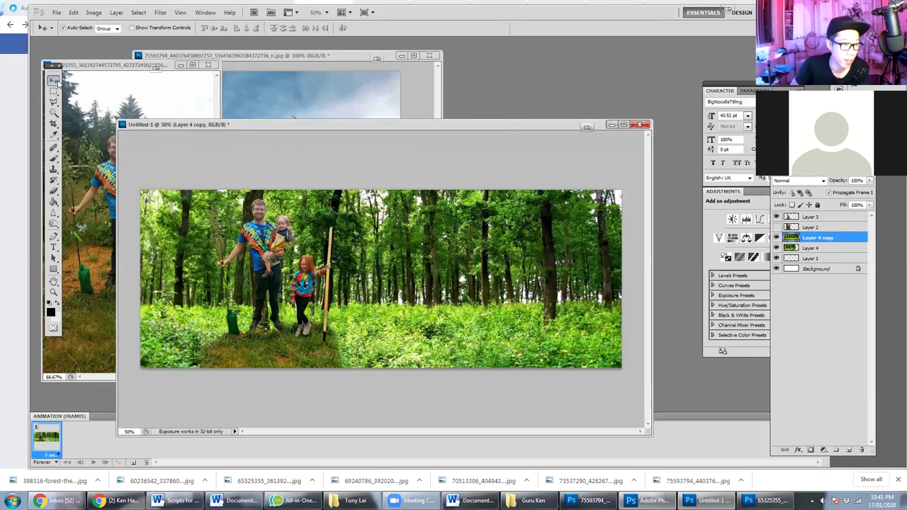
key("Left")
key("Left")
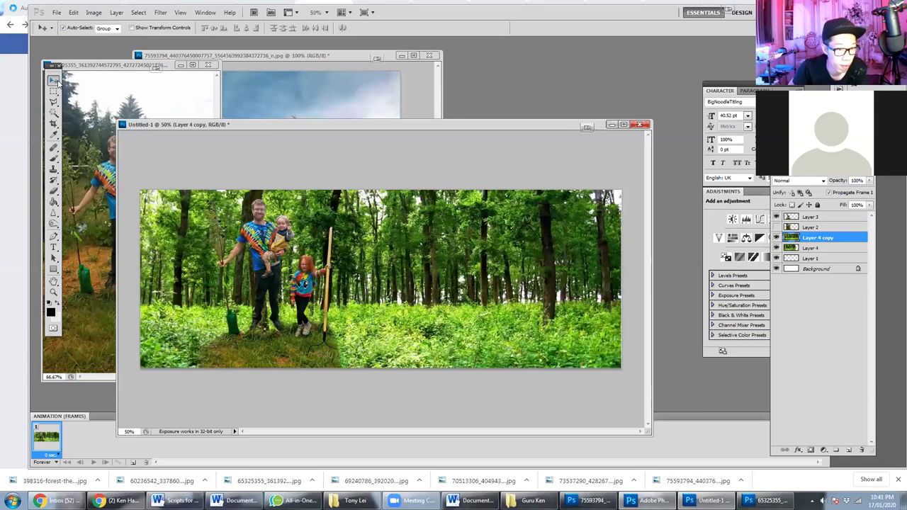
key("ctrl+z")
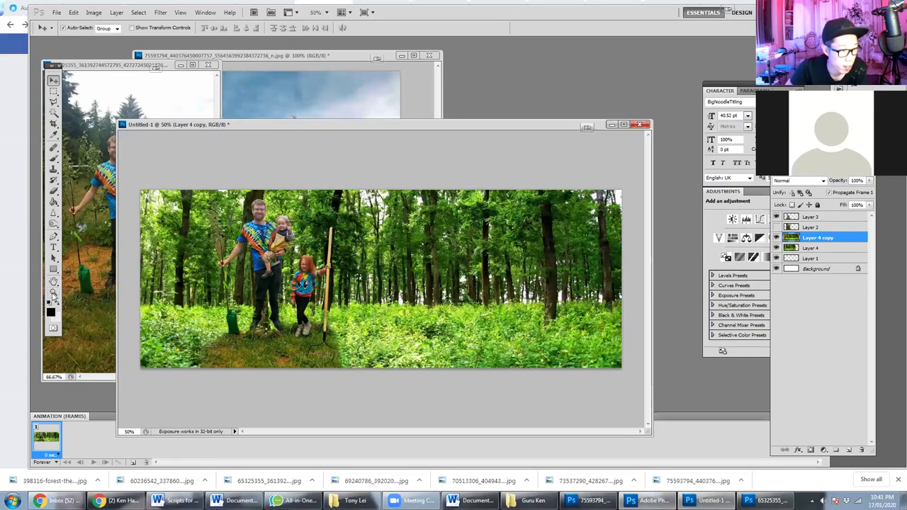
key("z")
left_click(263, 359)
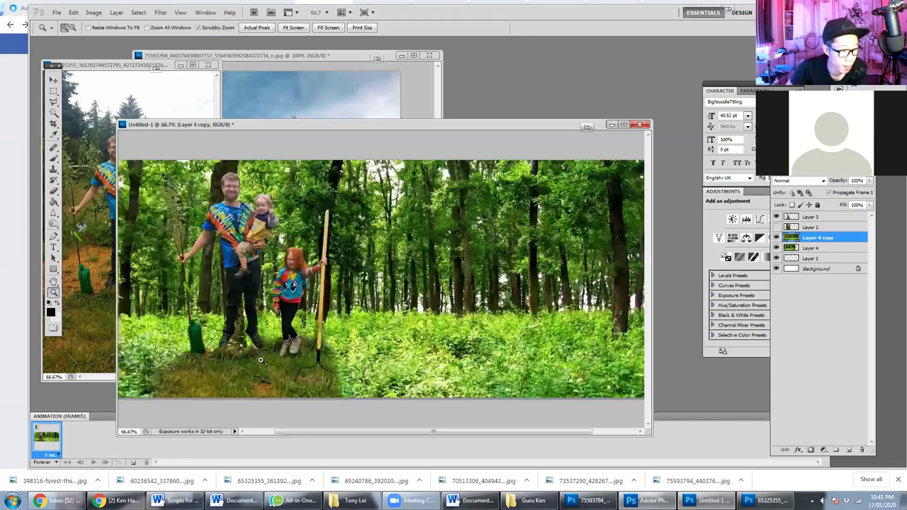
mouse_move(54, 205)
left_mouse_down()
mouse_move(82, 227)
mouse_move(54, 227)
mouse_move(75, 233)
left_mouse_up()
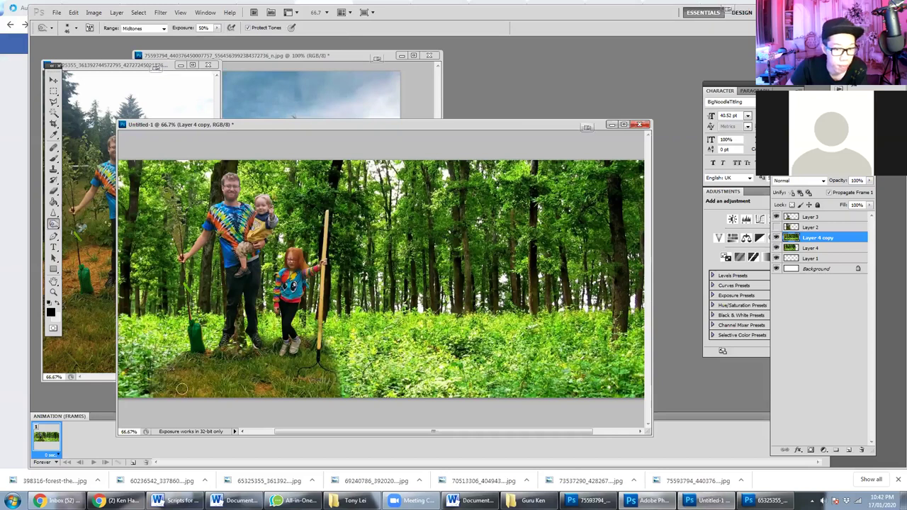
left_click(818, 218)
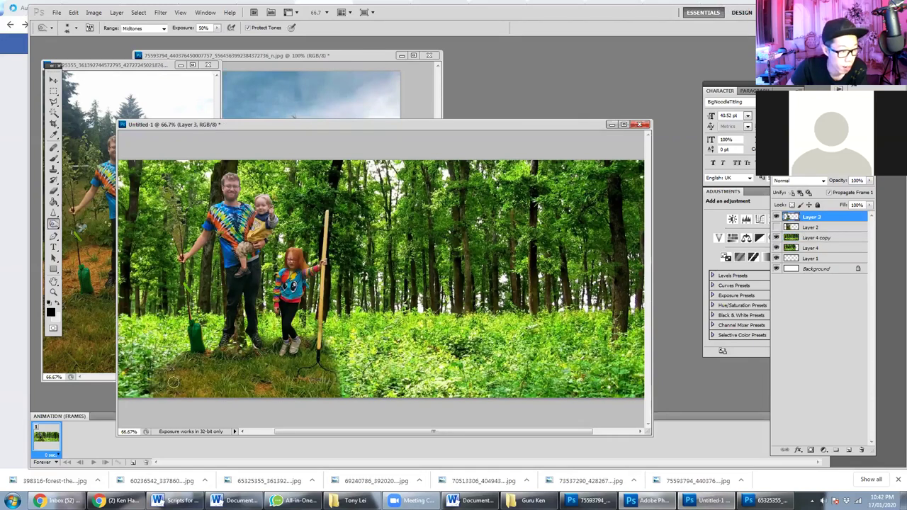
left_click_drag(208, 370, 170, 380)
key("ctrl+z")
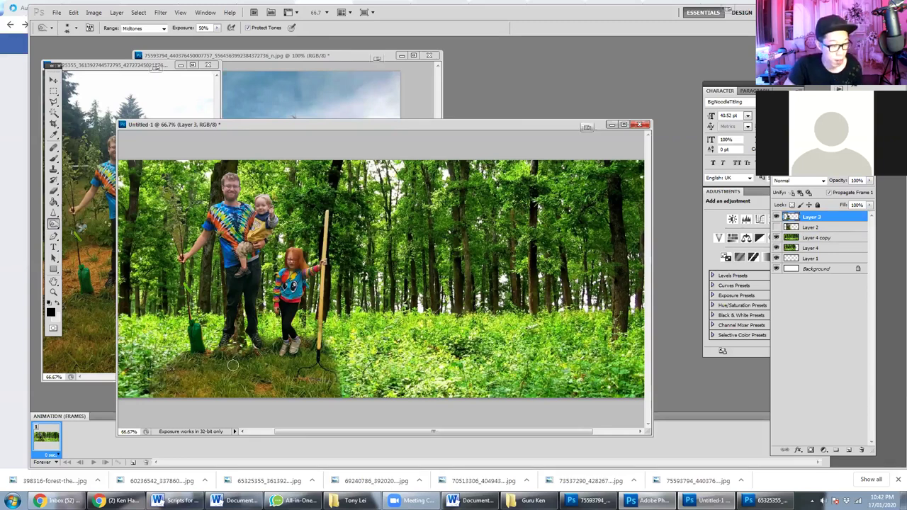
left_click_drag(55, 225, 80, 244)
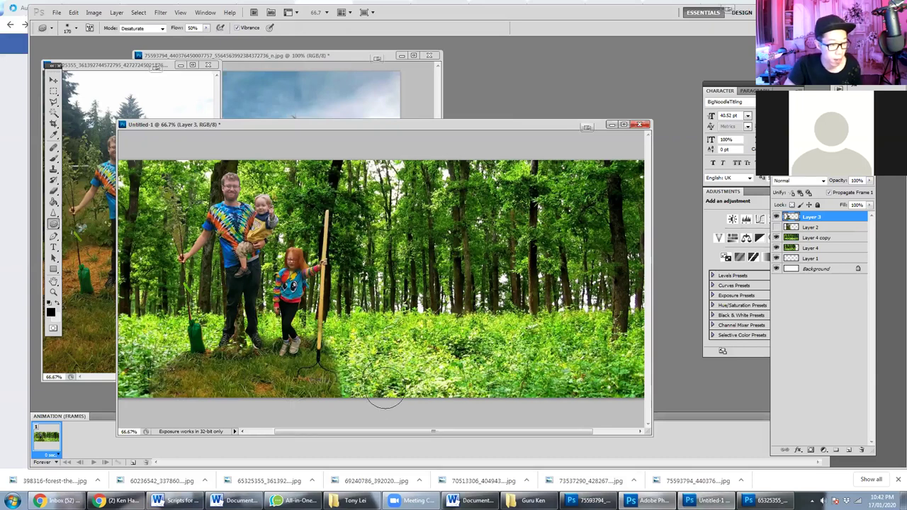
left_click(54, 293)
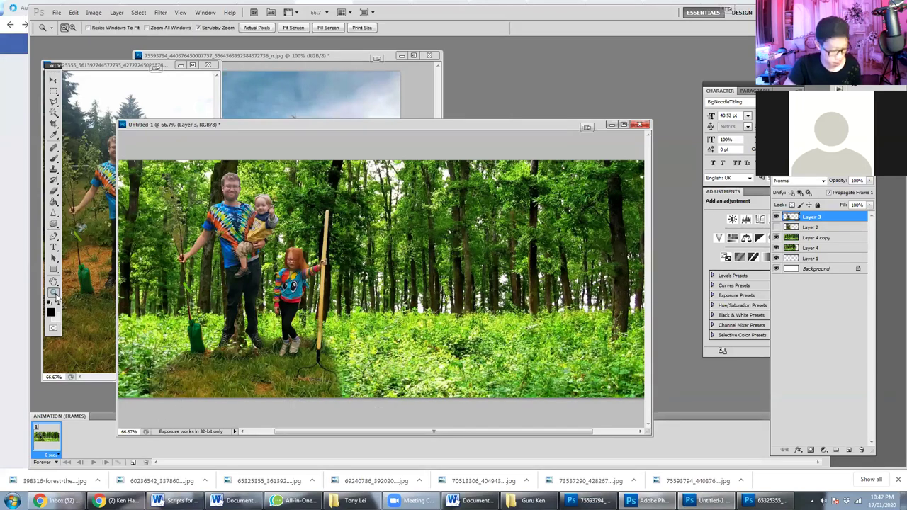
left_click(513, 283, "alt")
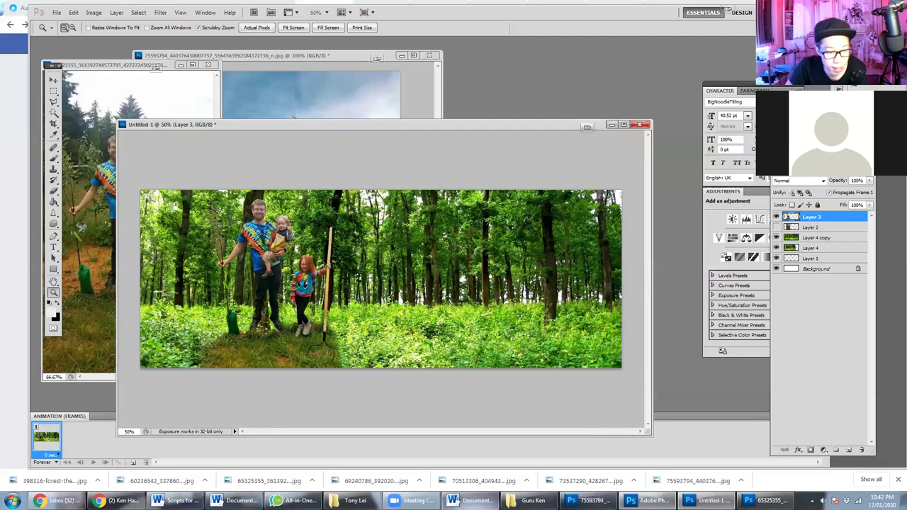
left_click(470, 500)
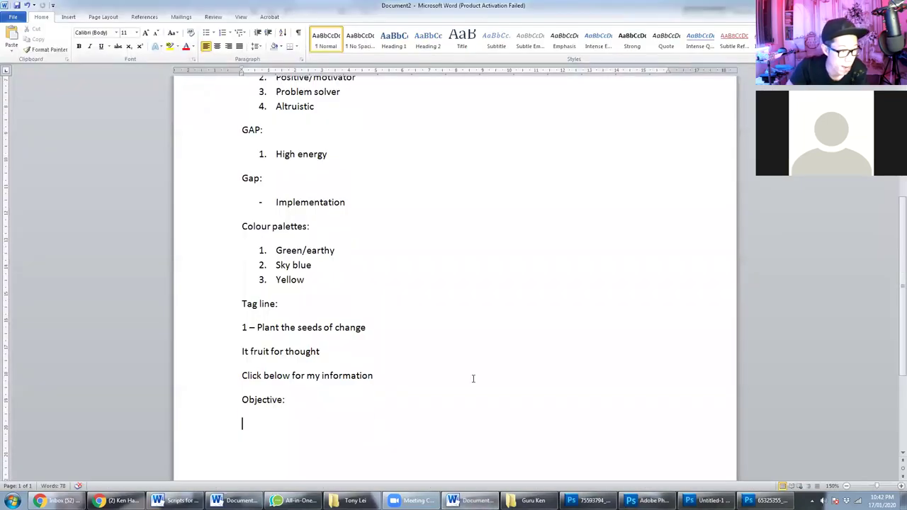
- Select the tagline 'Plant the seeds of change' in the Word notes and return to Photoshop
left_click(361, 327)
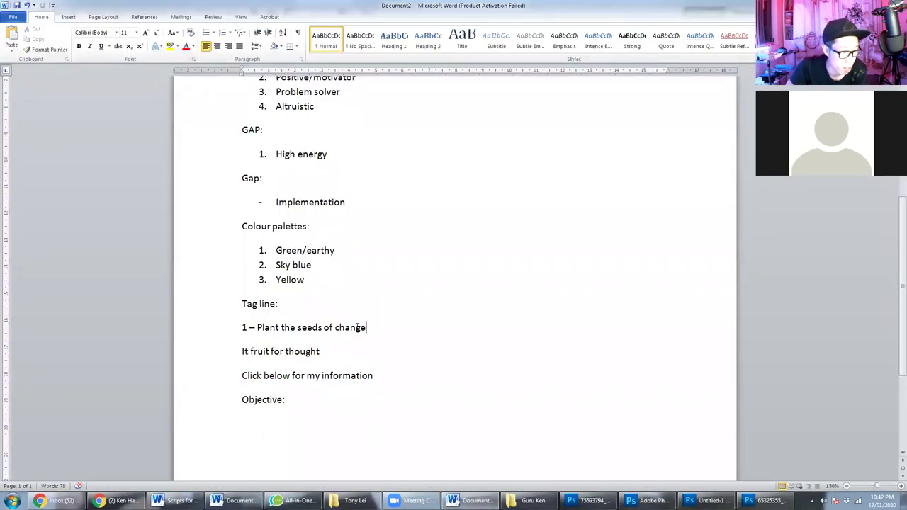
left_click(258, 328, "shift")
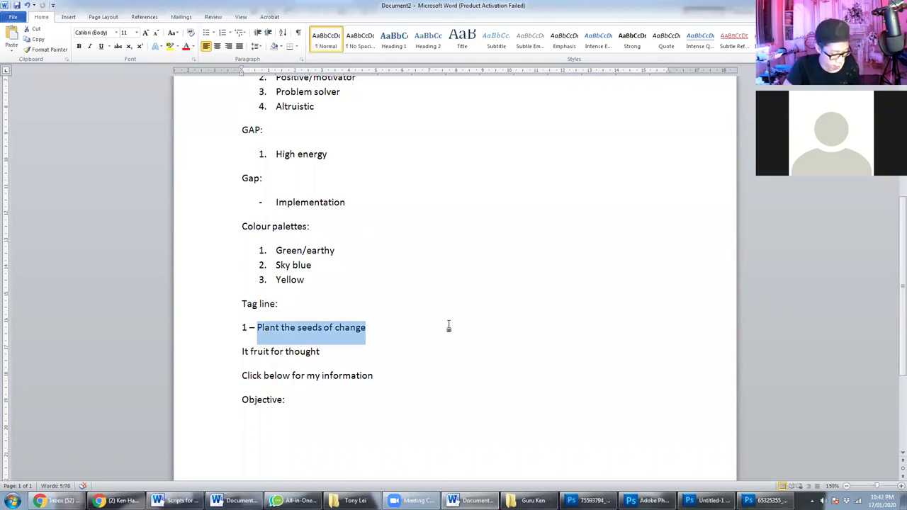
key("alt+Tab")
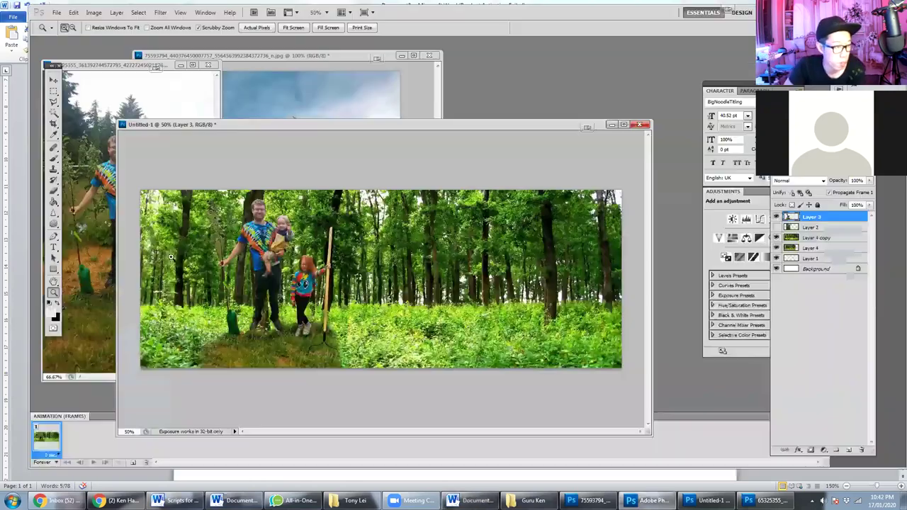
- Paste the tagline PLANT THE SEEDS OF CHANGE as a new text layer on the banner
left_click(53, 246)
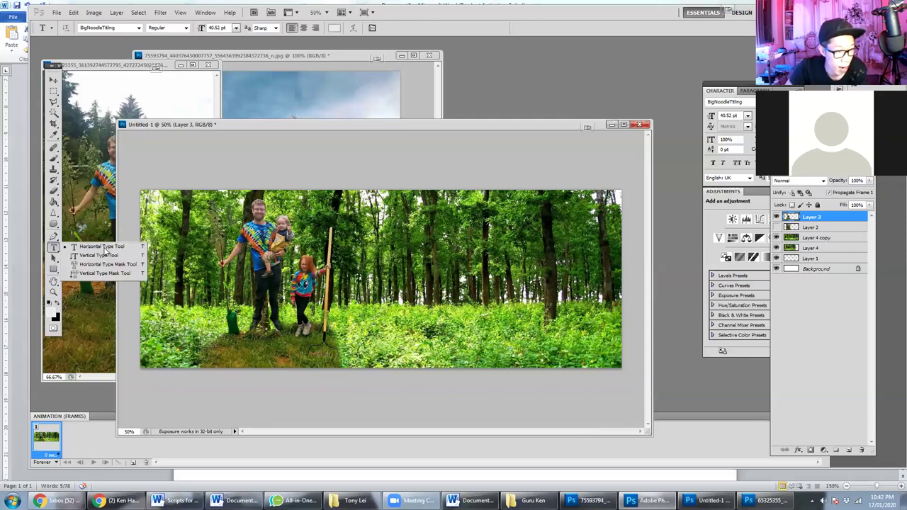
left_click(92, 246)
left_click(418, 243)
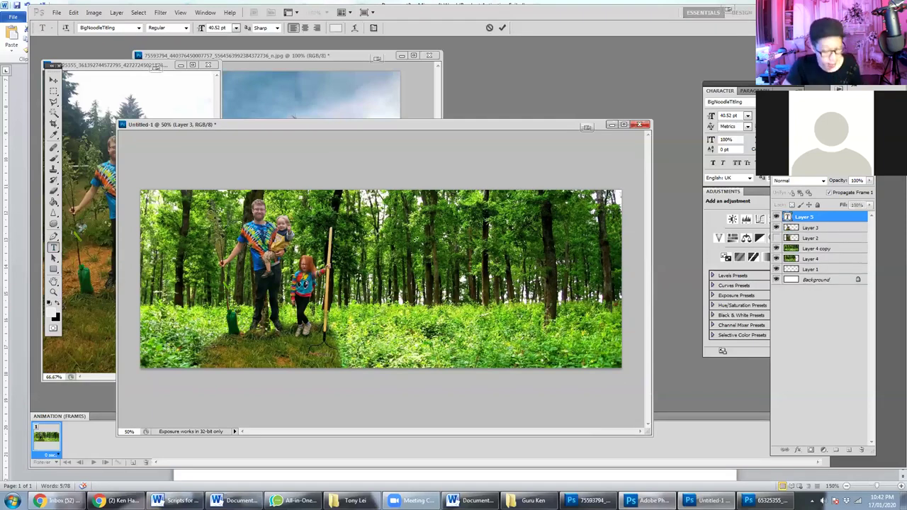
type("PLANT THE SEEDS OF")
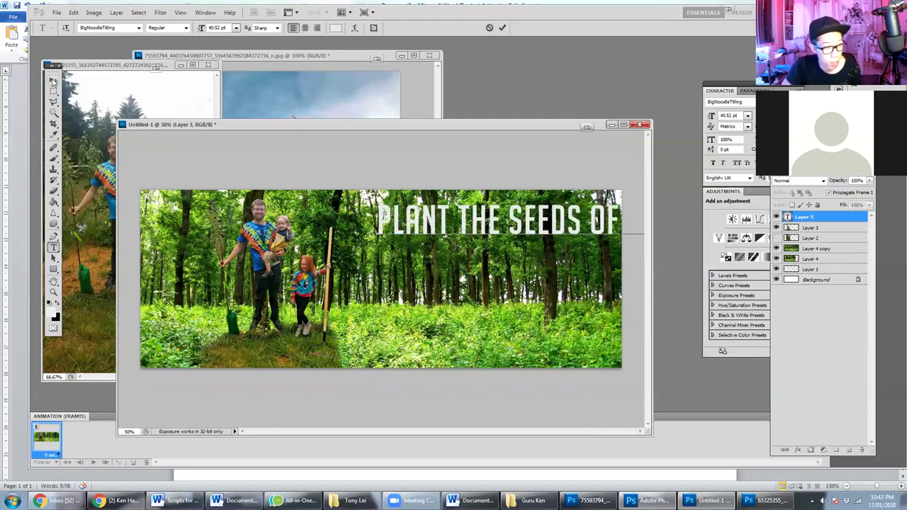
key("ctrl+Return")
left_click_drag(464, 225, 426, 231)
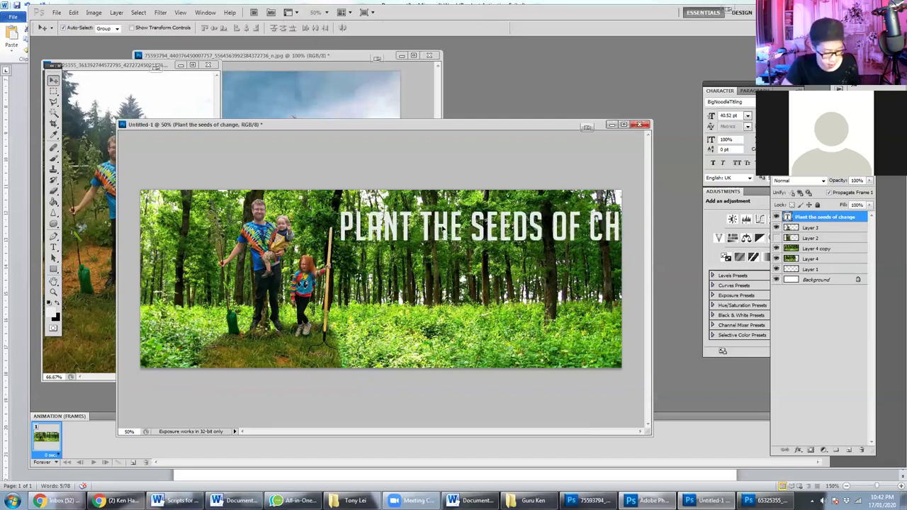
- Scale the tagline to about 83%, place it at the upper right, and duplicate its layer
key("ctrl+t")
left_click_drag(332, 204, 395, 214)
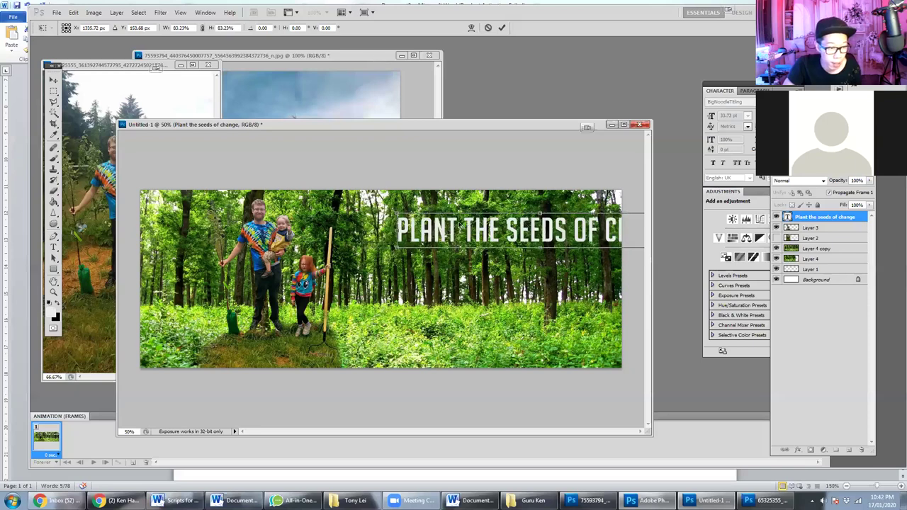
left_click_drag(575, 233, 498, 225)
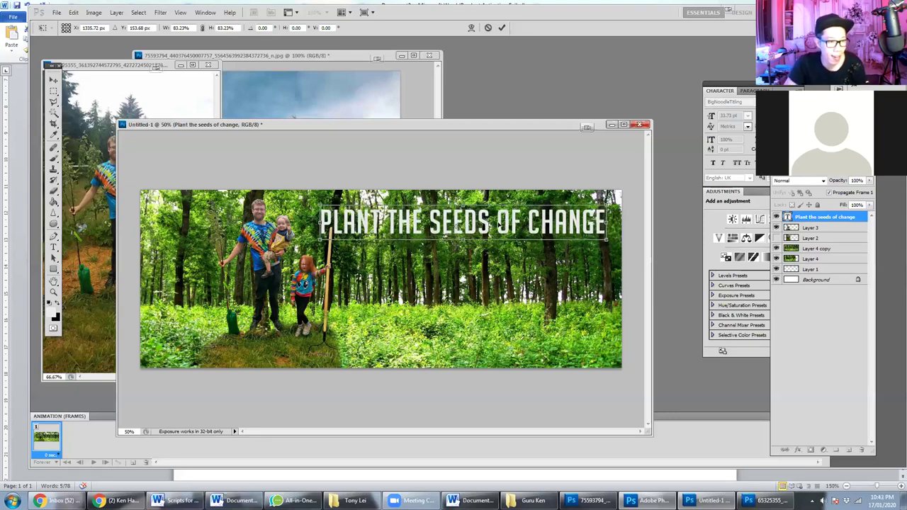
left_click(54, 81)
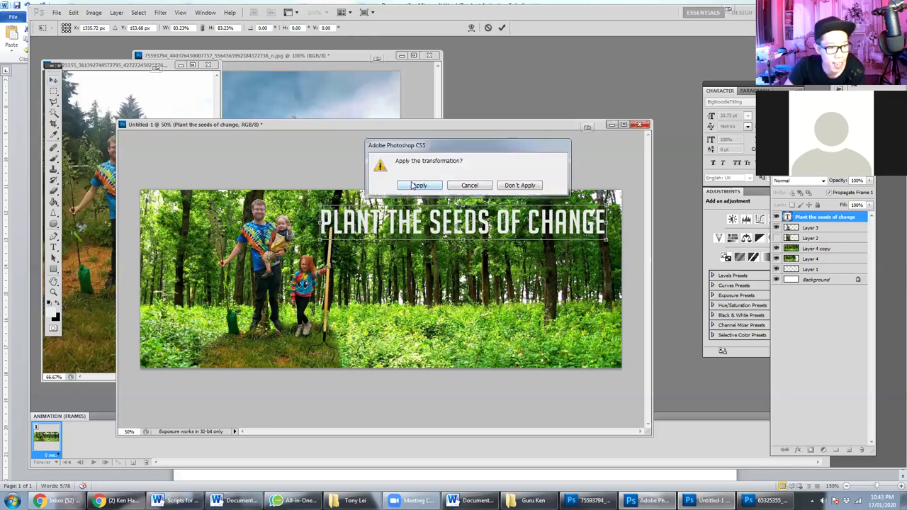
left_click(413, 186)
right_click(846, 220)
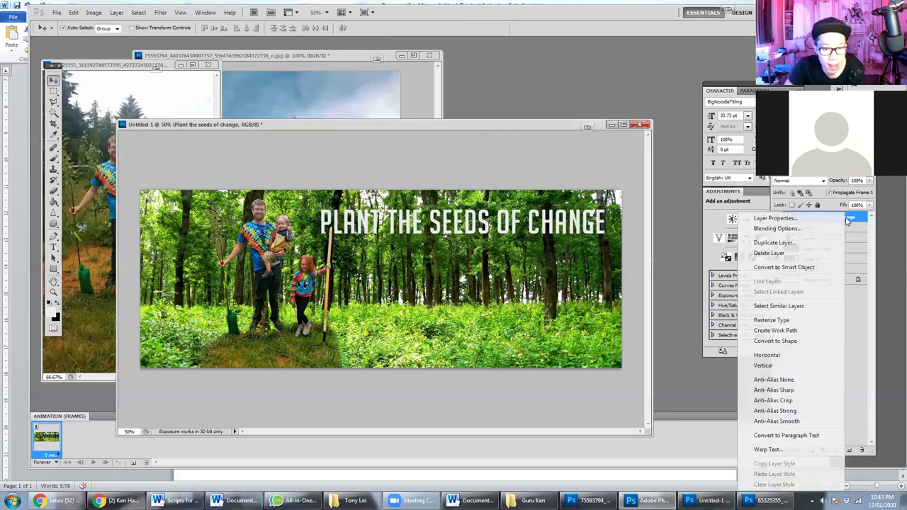
left_click(794, 239)
- Turn the tagline copy into IT'S FRUIT FOR THOUGHT, aligned right beneath the first line
key("Return")
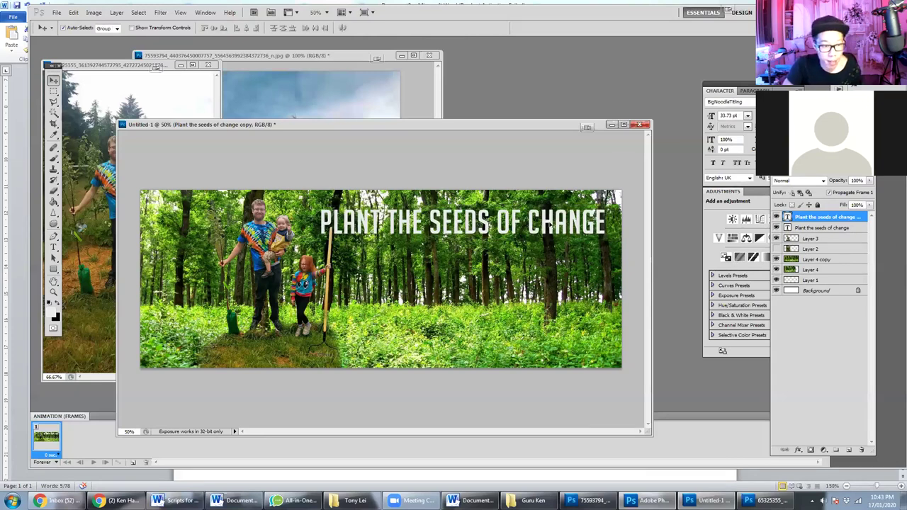
left_click_drag(551, 226, 553, 271)
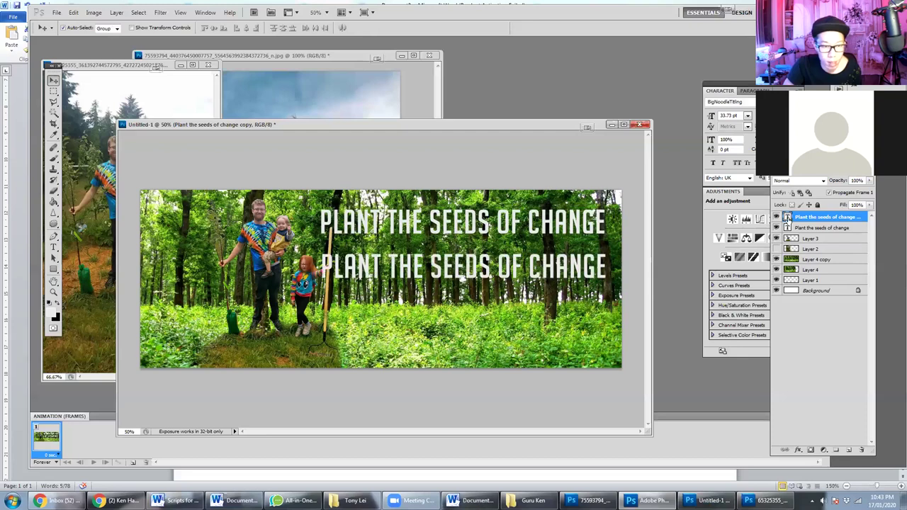
double_click(786, 217)
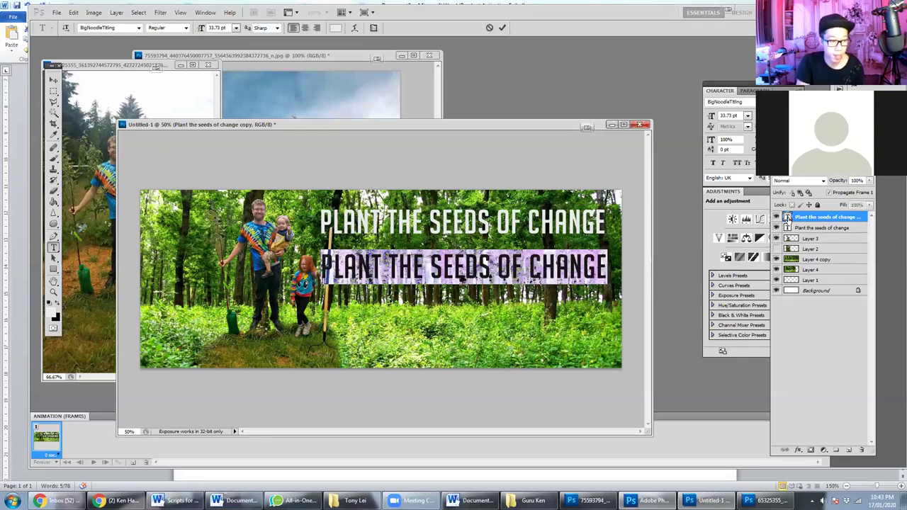
type("IT'S")
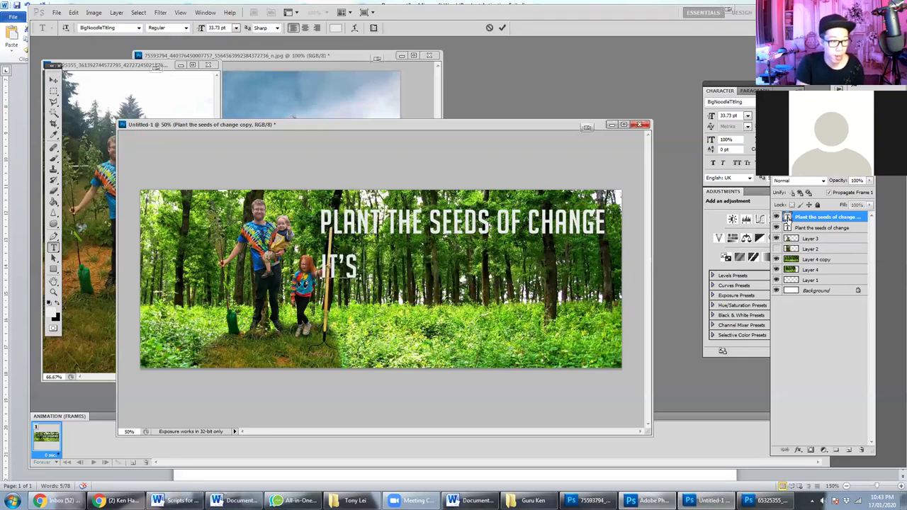
type(" E")
type("RUIT FOR TH")
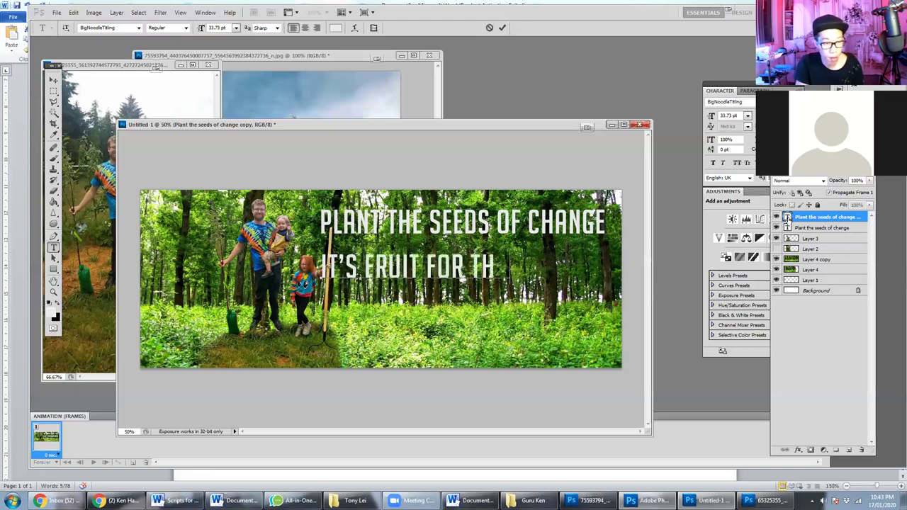
type("OUGHT")
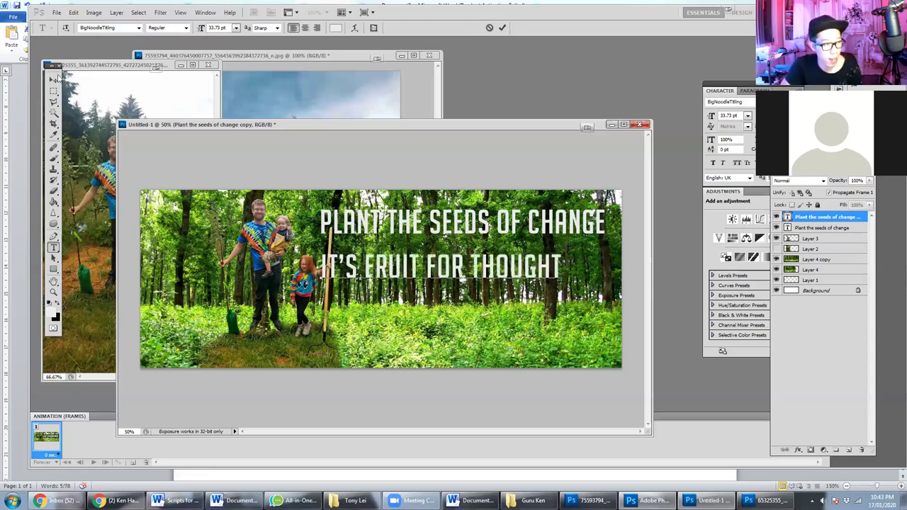
left_click(53, 80)
left_click_drag(449, 281, 492, 261)
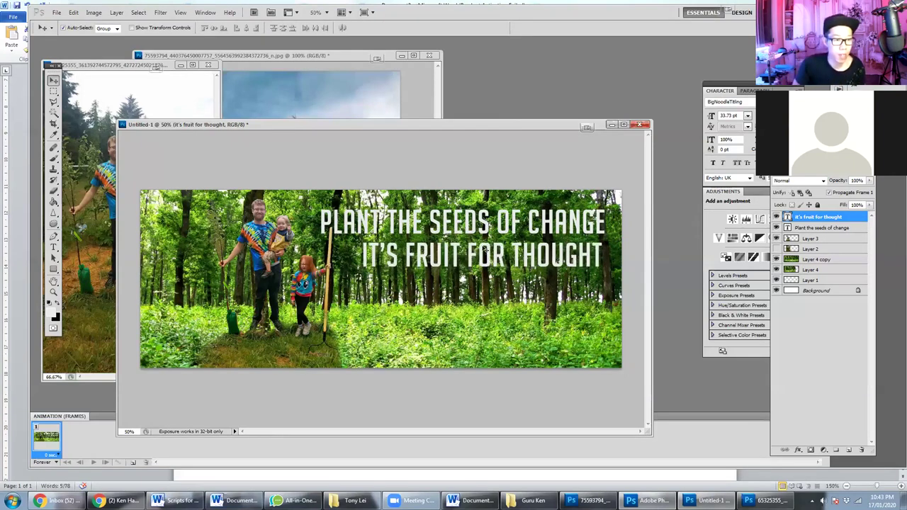
left_click_drag(485, 248, 484, 248)
key("Up")
key("Up")
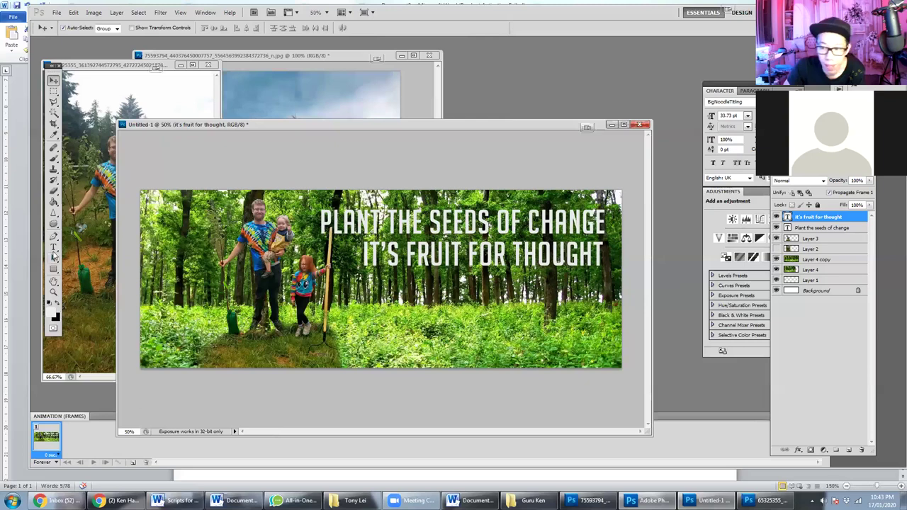
left_click(54, 247)
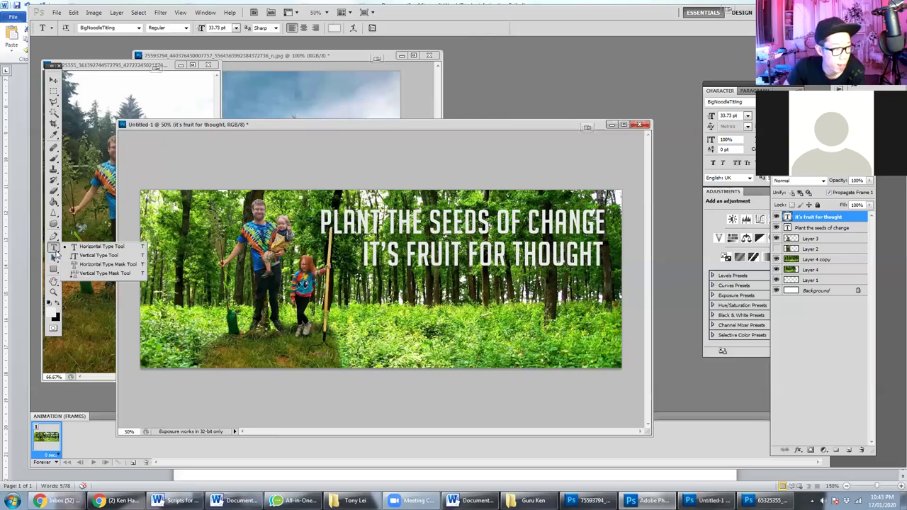
left_click(420, 320)
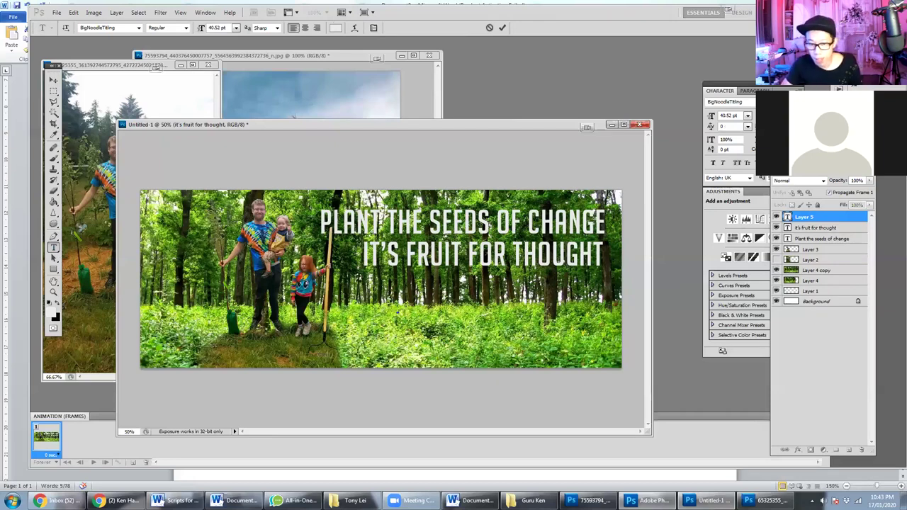
- Check the Thing layer's font in the other document, then start new text below the slogan
key("ctrl+Tab")
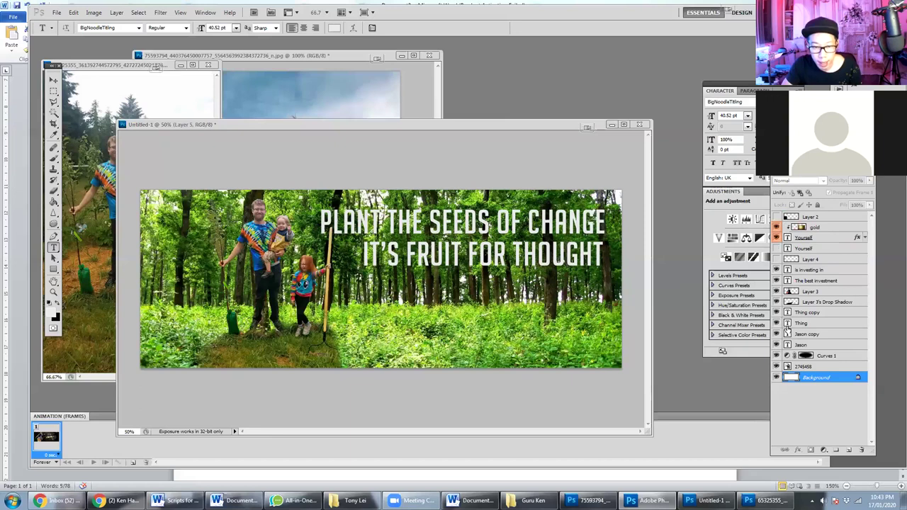
double_click(787, 325)
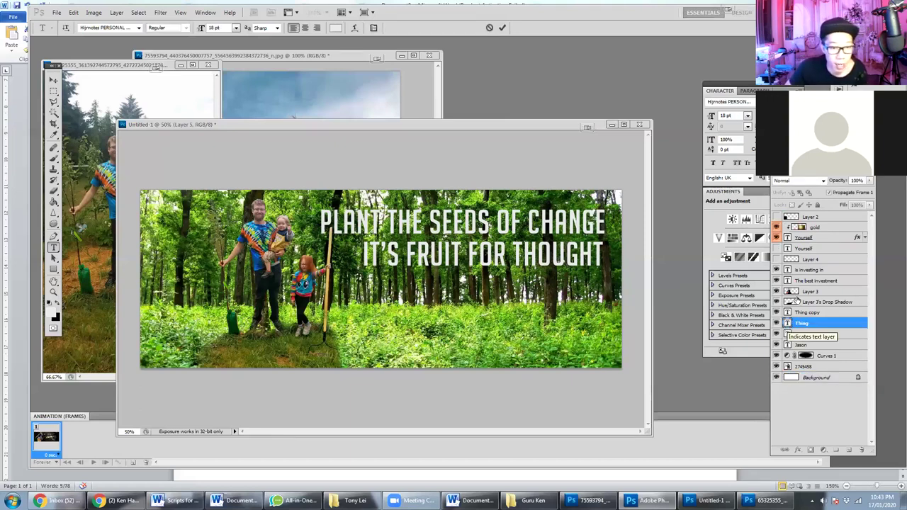
key("Escape")
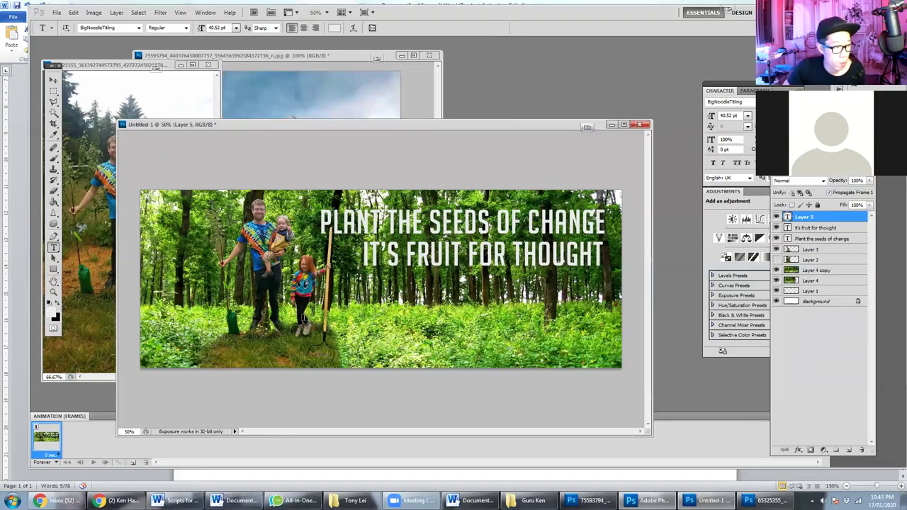
key("i")
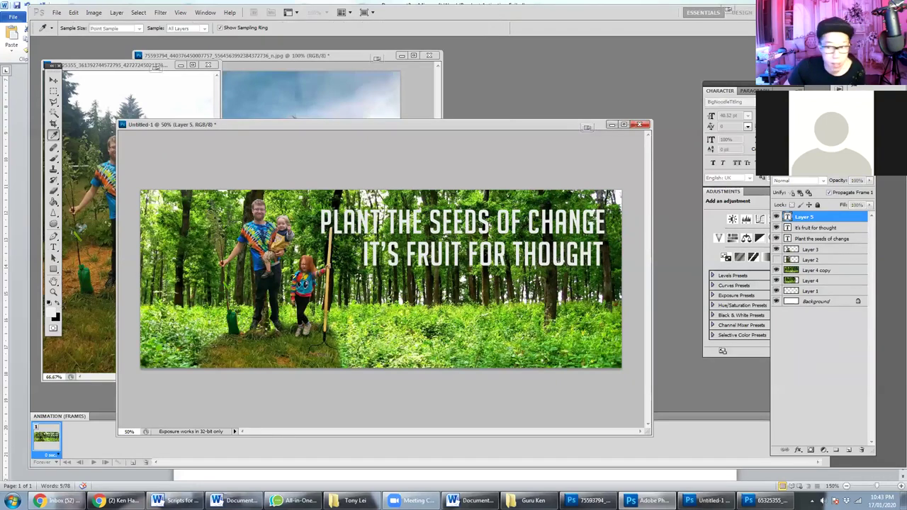
key("t")
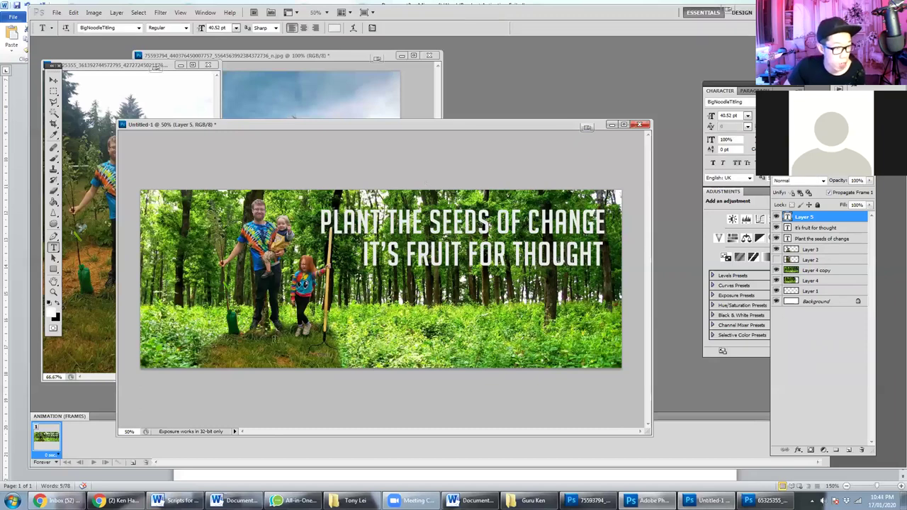
left_click(423, 300)
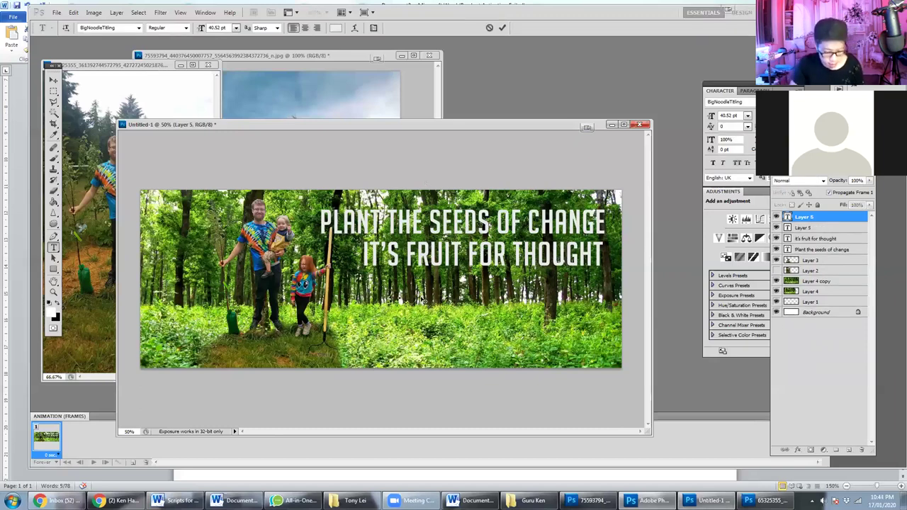
- Type the first-name signature in the Hijmotes PERSONAL USE ONLY script font and place it below the slogan
type("Ken")
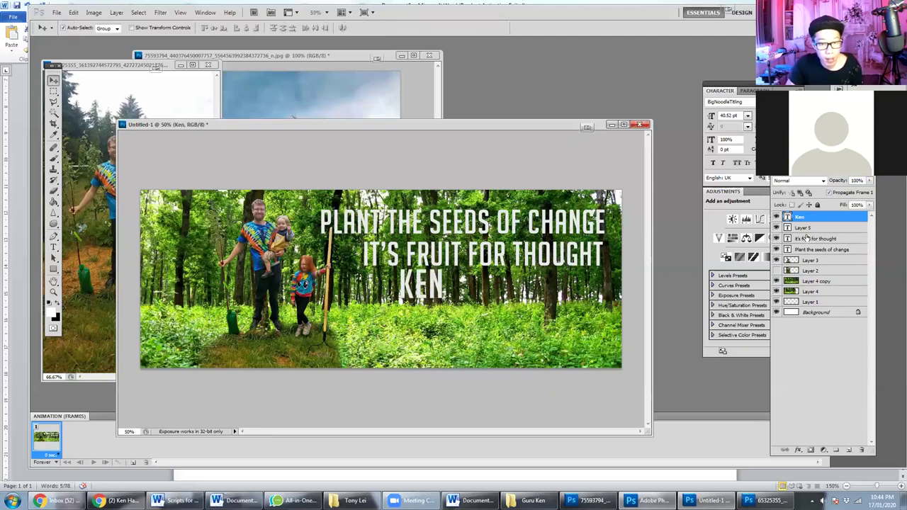
key("ctrl+a")
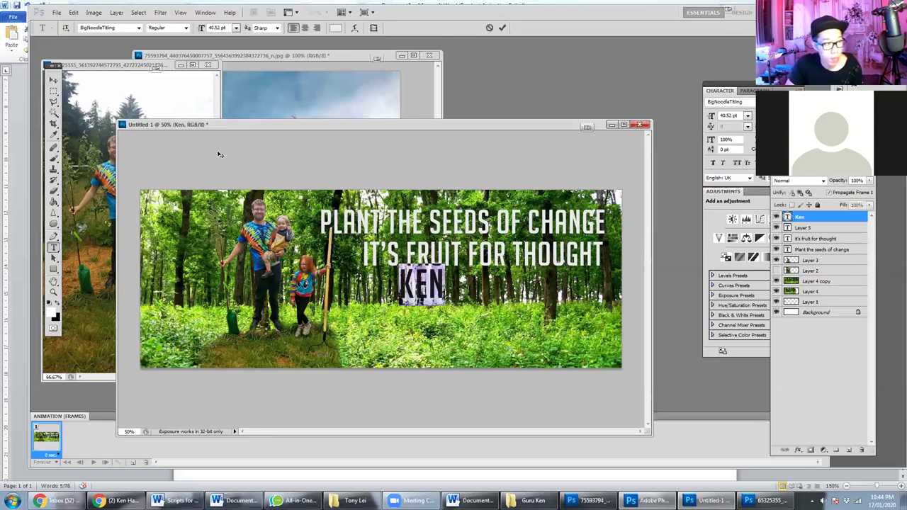
left_click(130, 25)
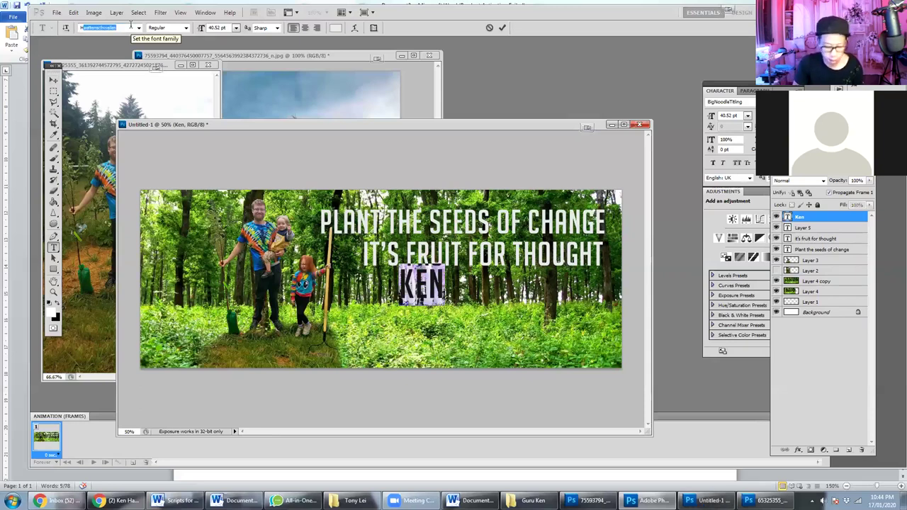
key("Down")
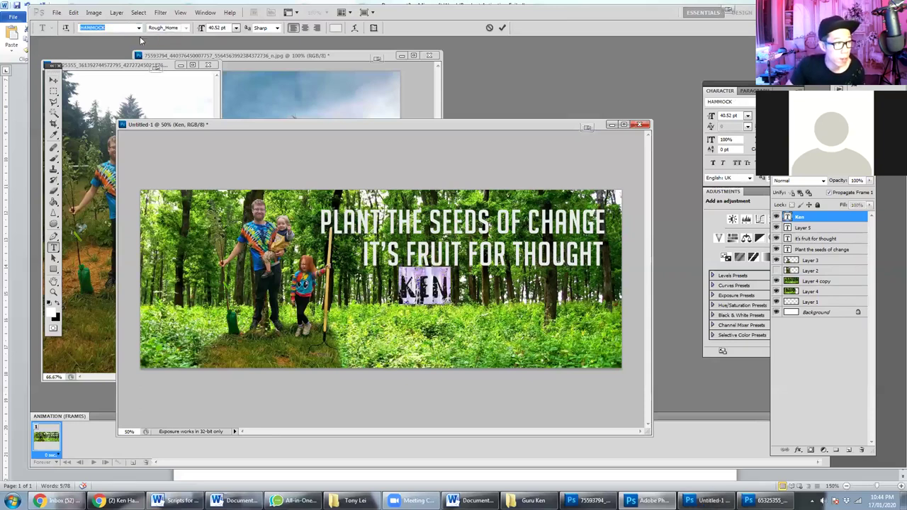
left_click(138, 29)
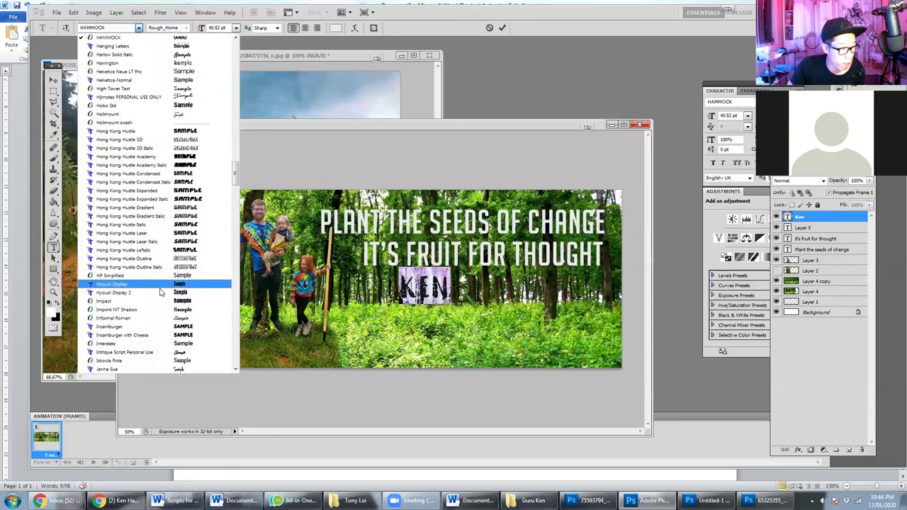
scroll(160, 292, "down", 1)
scroll(160, 292, "up", 2)
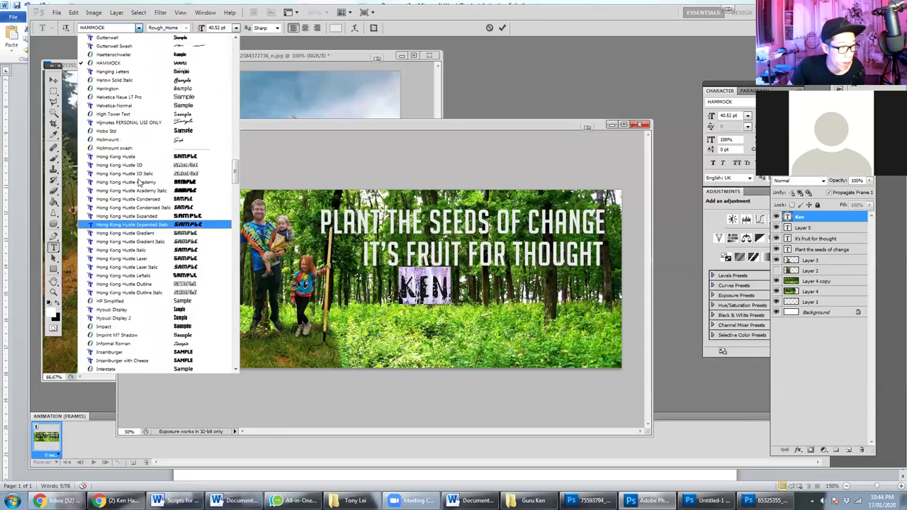
left_click(140, 125)
left_click(53, 80)
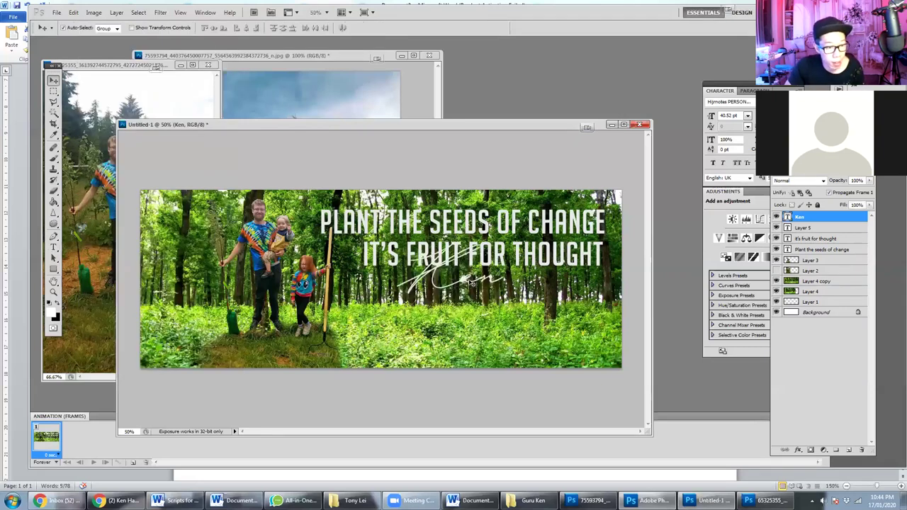
mouse_move(476, 285)
left_mouse_down()
mouse_move(486, 317)
mouse_move(469, 313)
left_mouse_up()
- Duplicate the signature layer and offset the copy slightly down and right
right_click(826, 255)
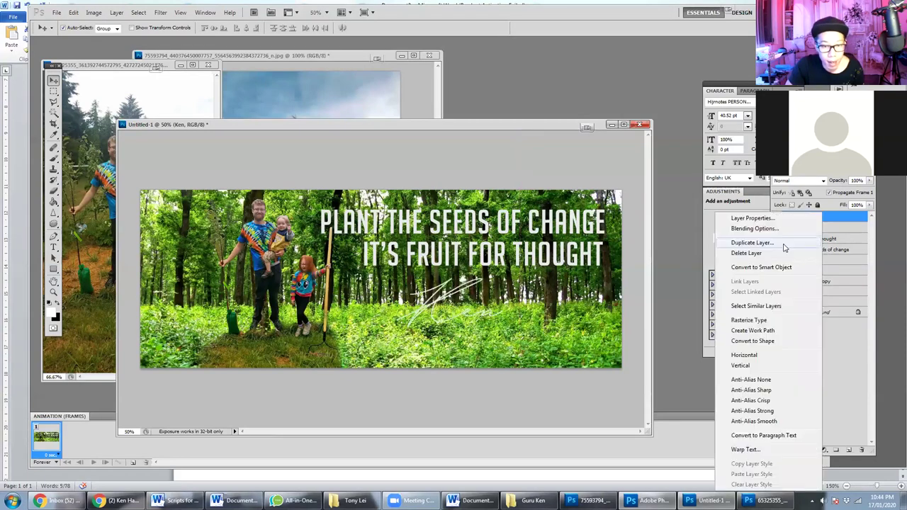
left_click(786, 244)
key("Return")
left_click_drag(503, 309, 534, 330)
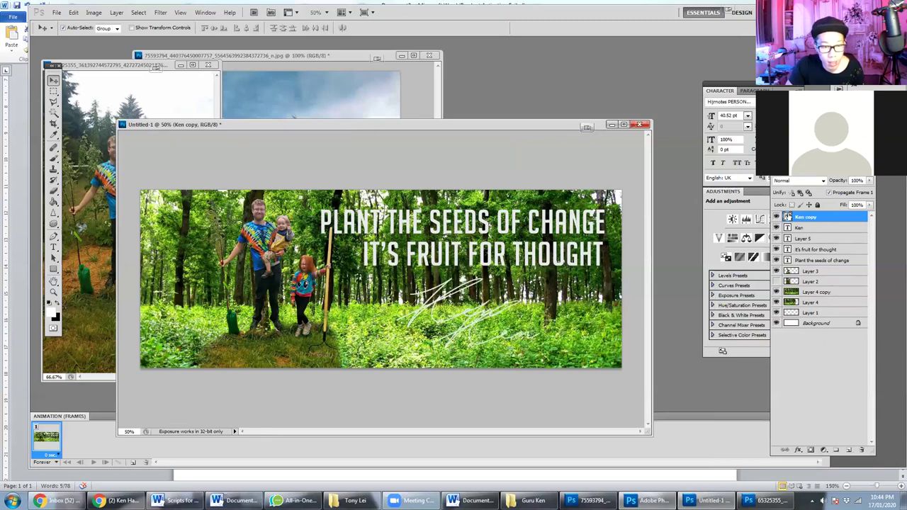
- Replace the copy's text with the surname, capitalising its first letter
double_click(787, 216)
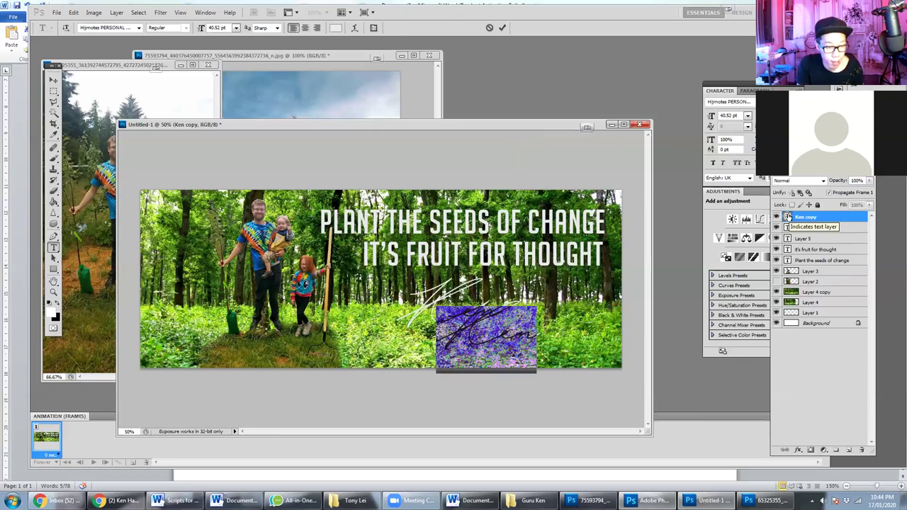
type("han")
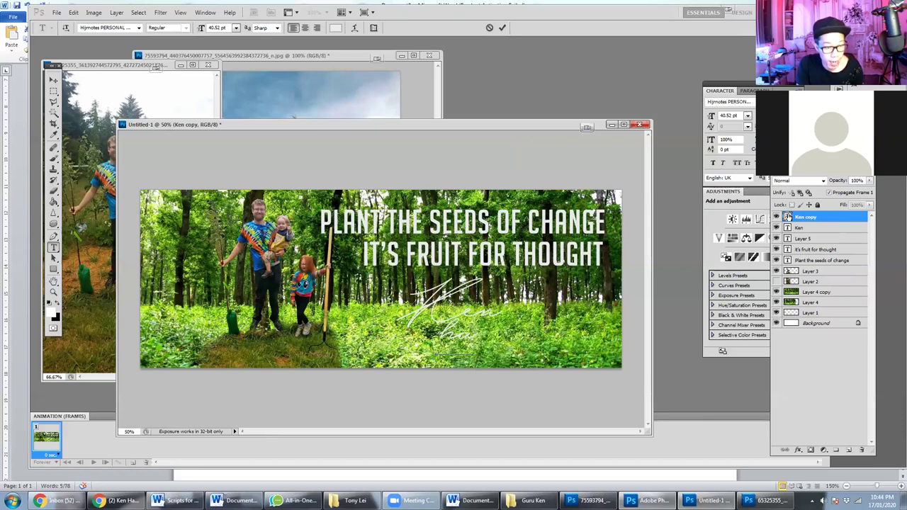
type("sen")
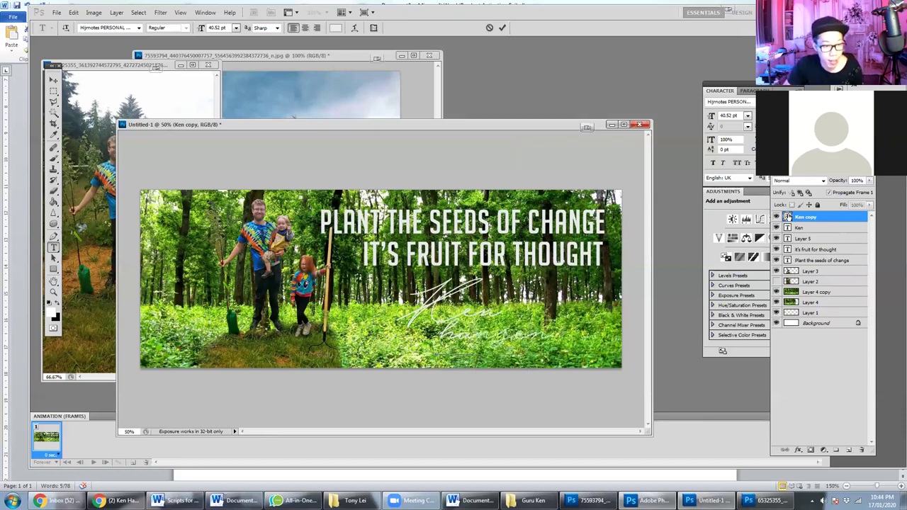
key("Left")
key("Left")
key("Left")
key("Left")
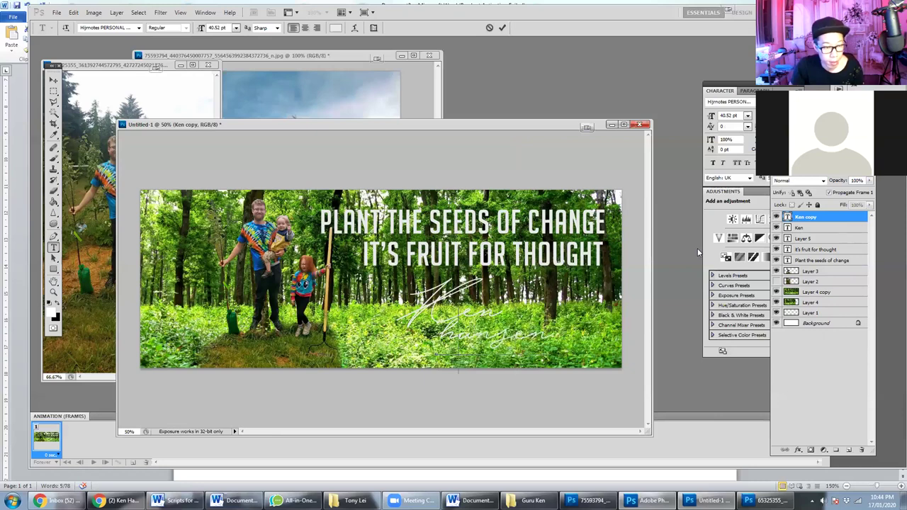
key("shift+Left")
type("H")
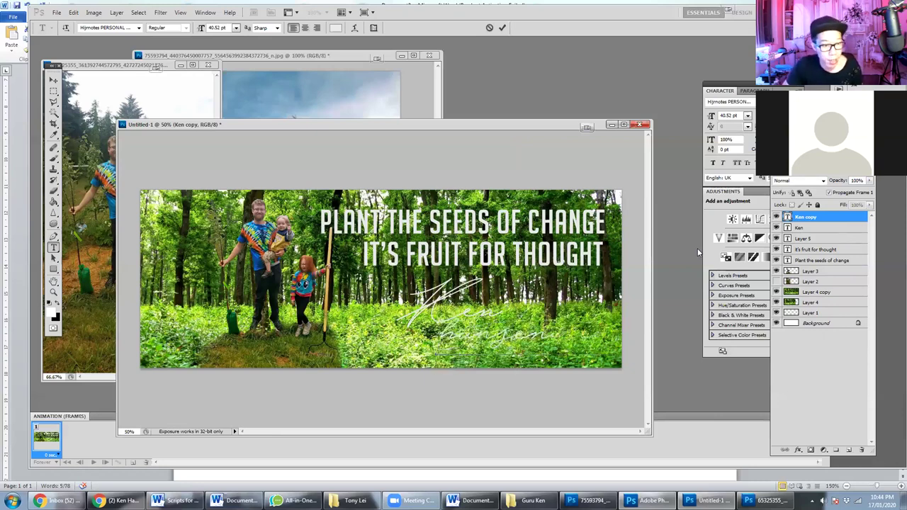
left_click(54, 80)
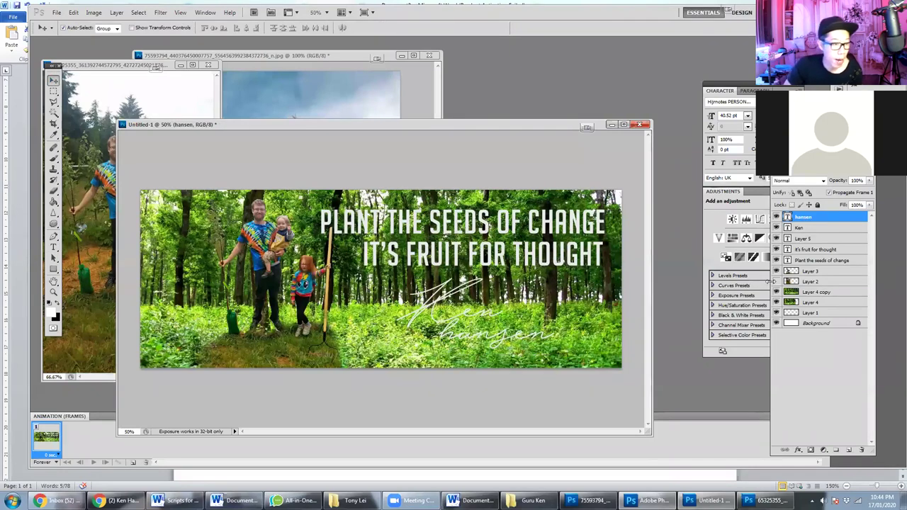
- Give the first-name signature a #ffff00 Color Overlay and a Drop Shadow with adjusted distance
double_click(788, 228)
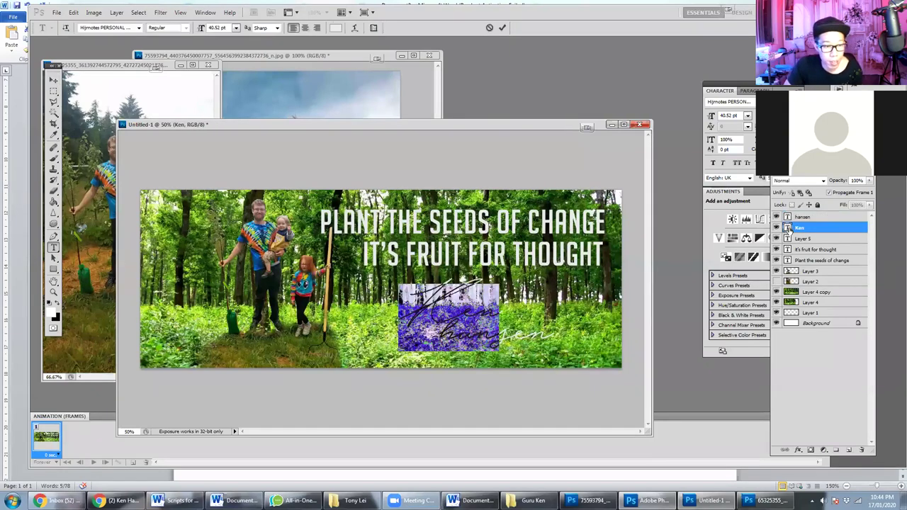
double_click(840, 230)
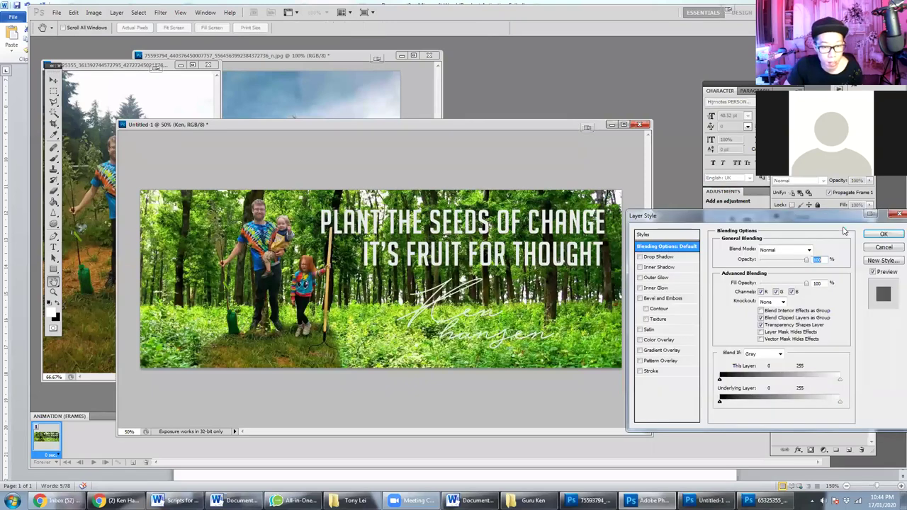
left_click(657, 340)
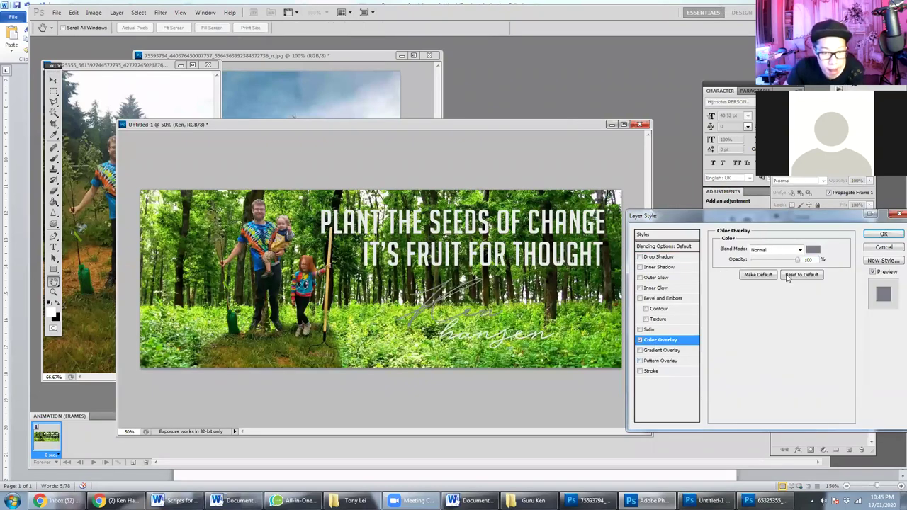
left_click(812, 249)
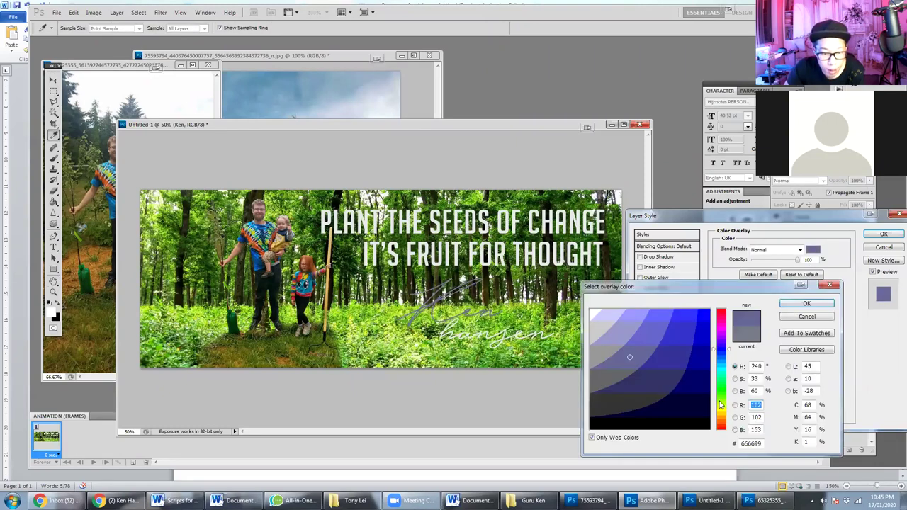
left_click(722, 411)
left_click(707, 312)
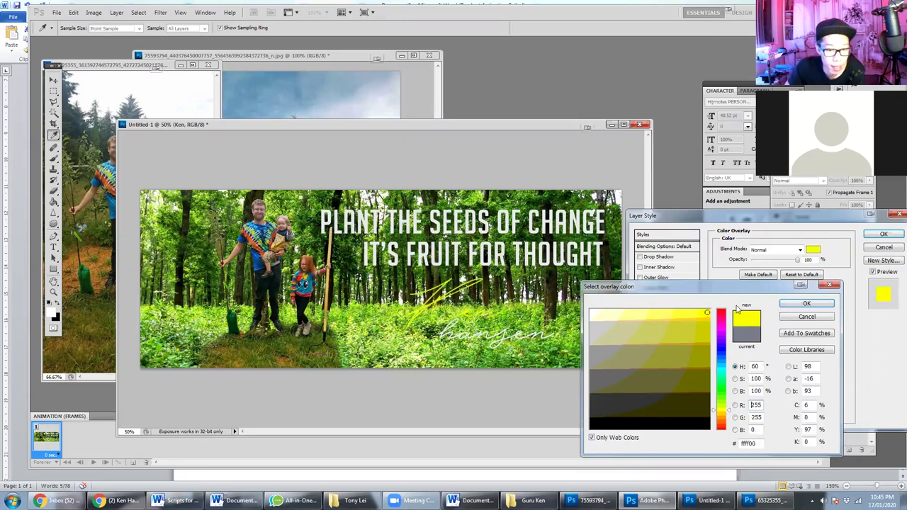
left_click(798, 307)
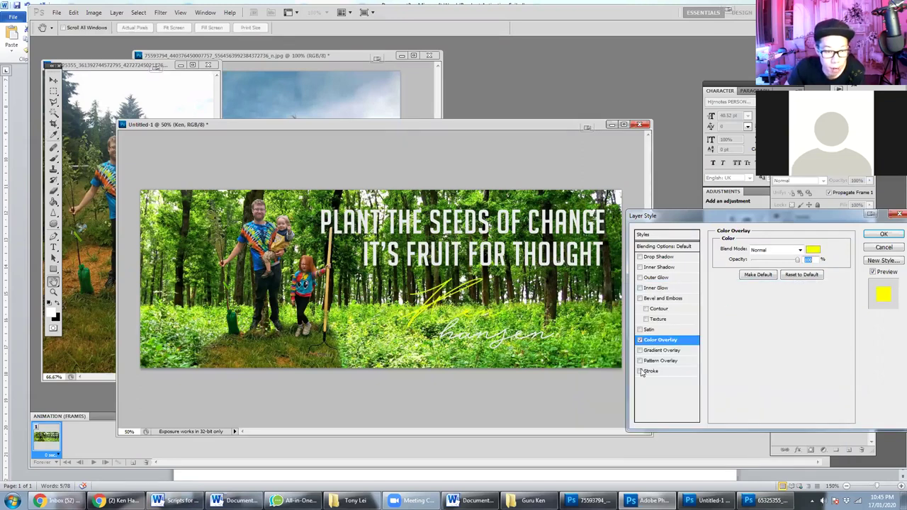
left_click(646, 257)
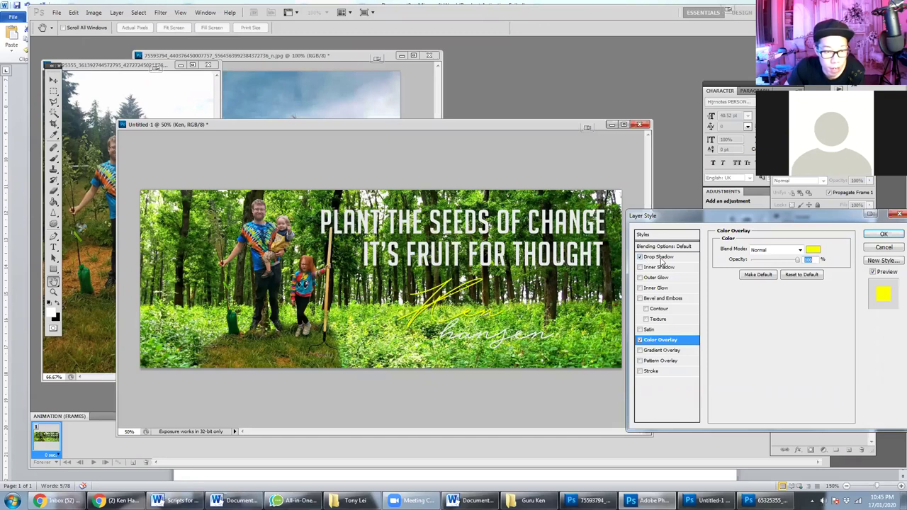
left_click_drag(752, 290, 753, 293)
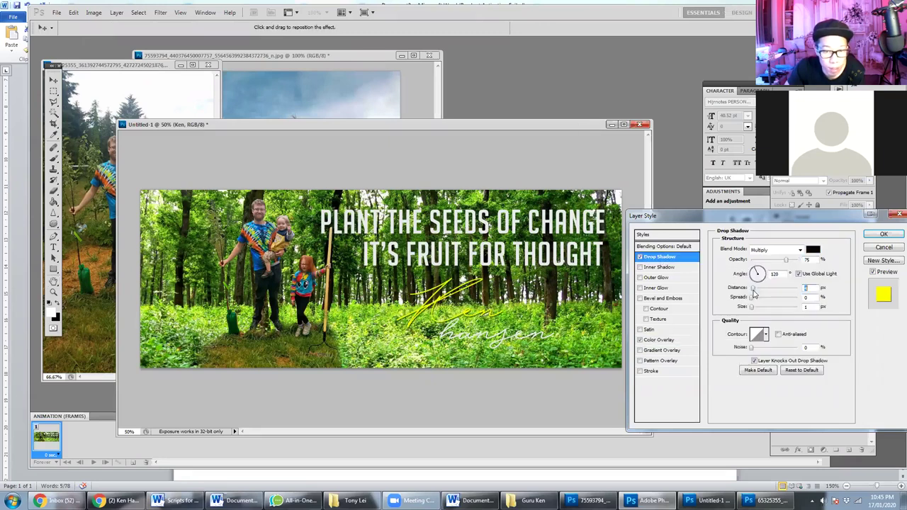
left_click(878, 235)
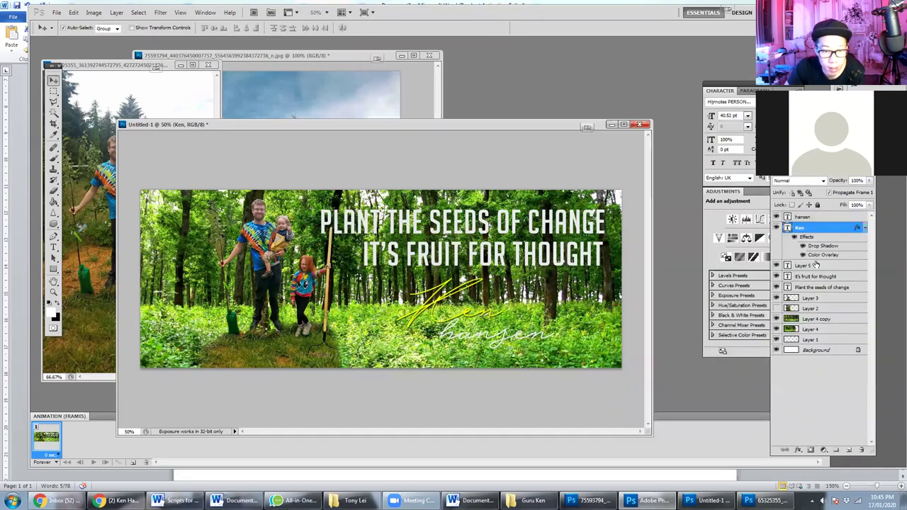
left_click(834, 219)
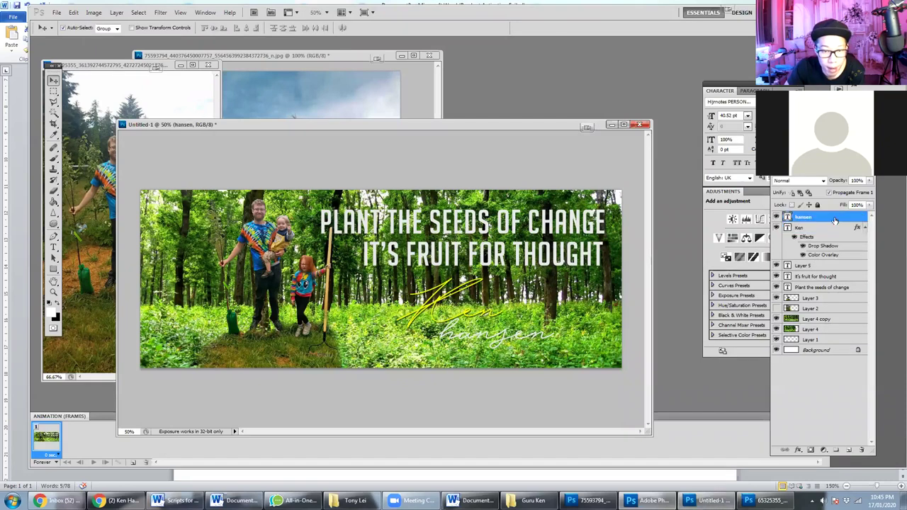
- Apply a bright yellow Color Overlay and a Drop Shadow to the surname text layer
double_click(835, 220)
left_click(639, 341)
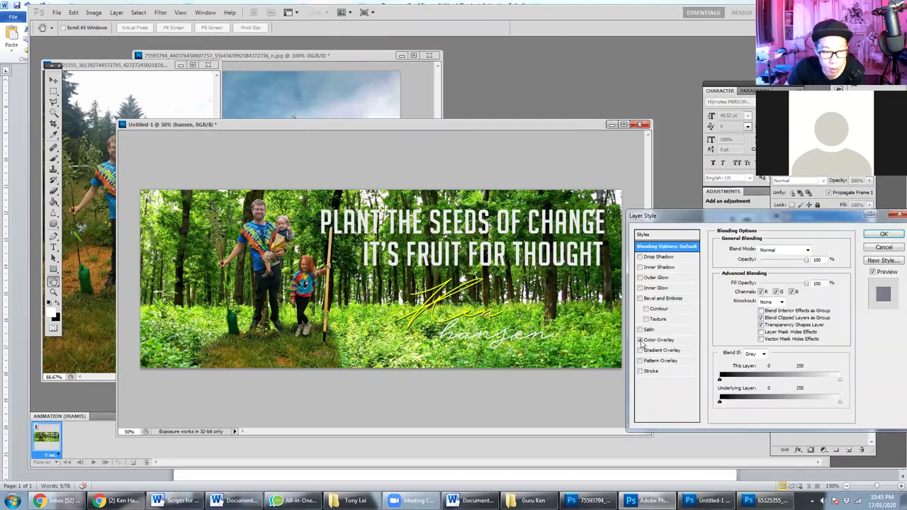
left_click(658, 340)
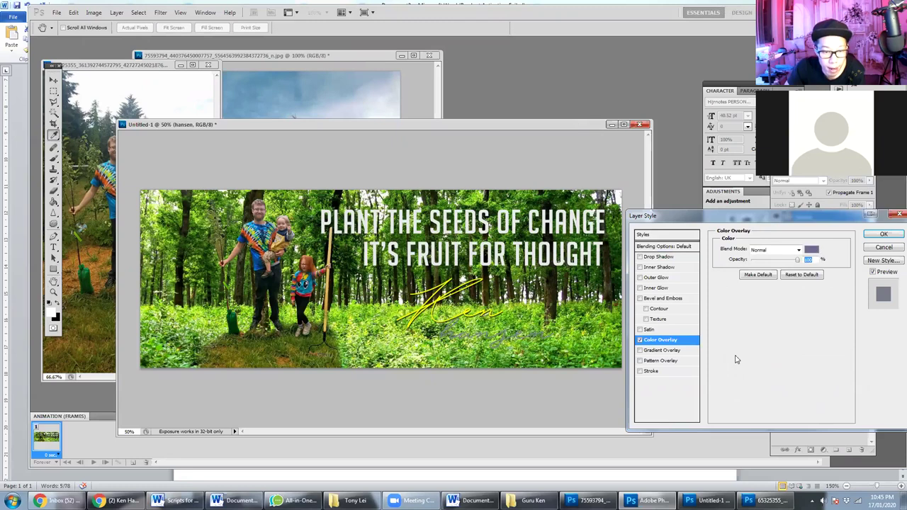
left_click(810, 250)
left_click(723, 411)
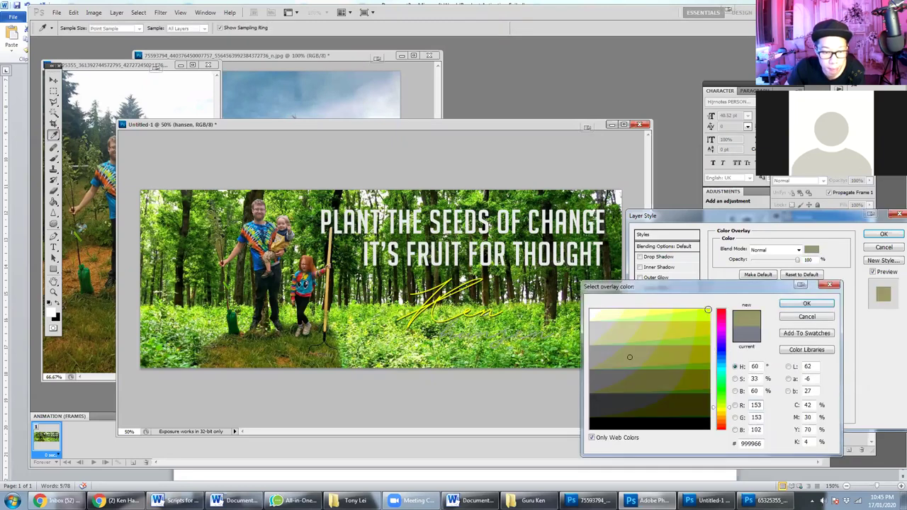
left_click(721, 409)
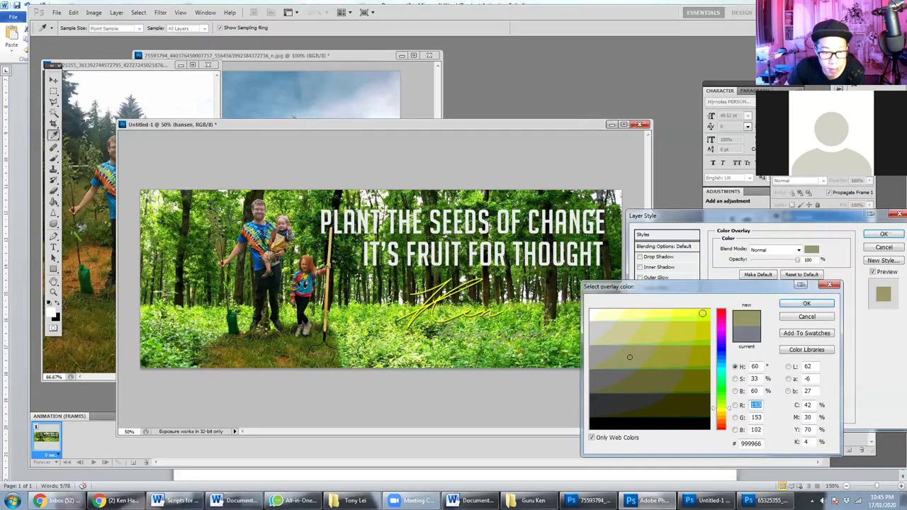
left_click(806, 303)
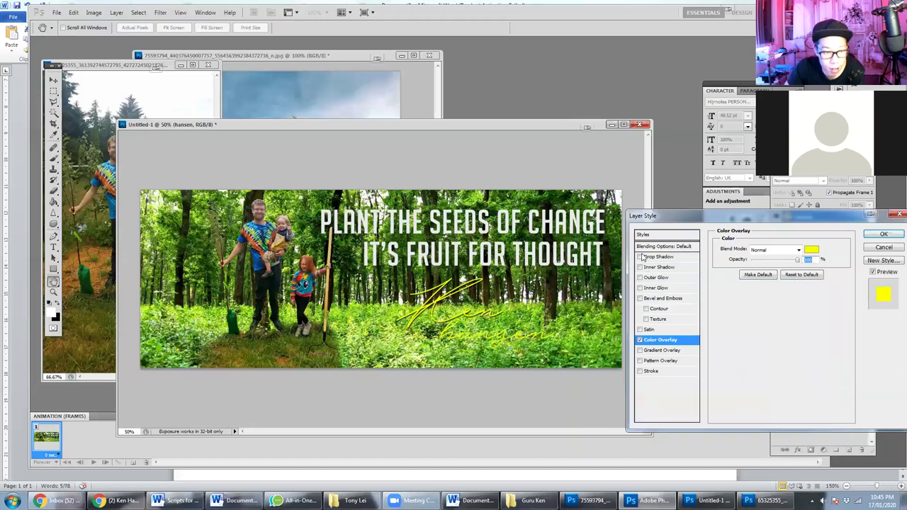
left_click(659, 257)
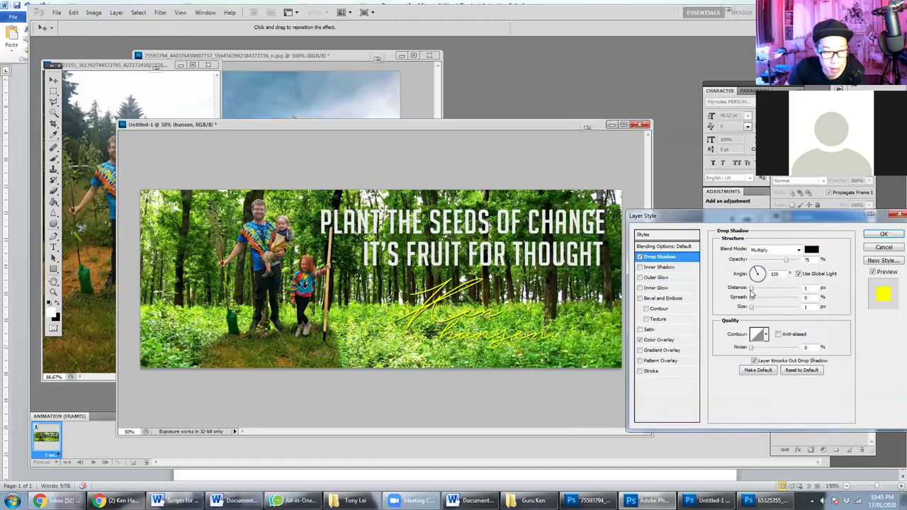
left_click(883, 234)
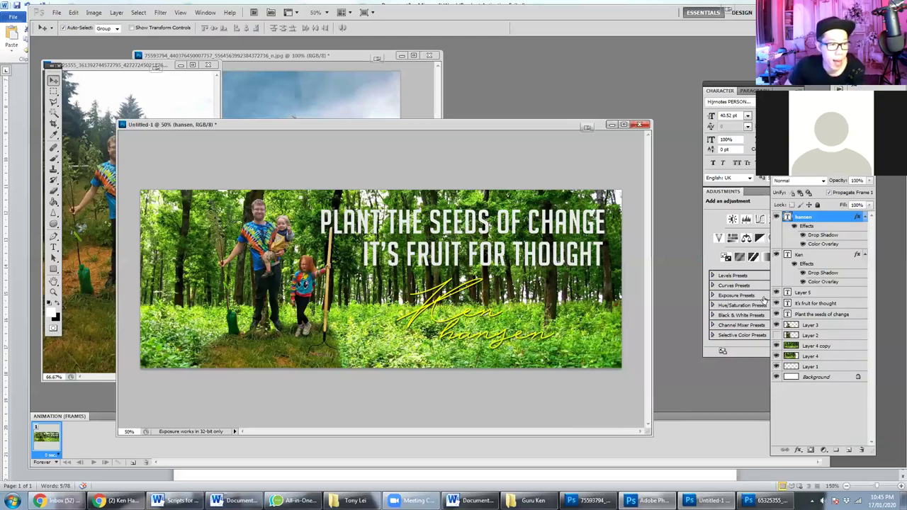
- Merge Layer 4 copy and Layer 4 into a single forest photo layer
left_click(823, 345)
left_click(822, 356, "shift")
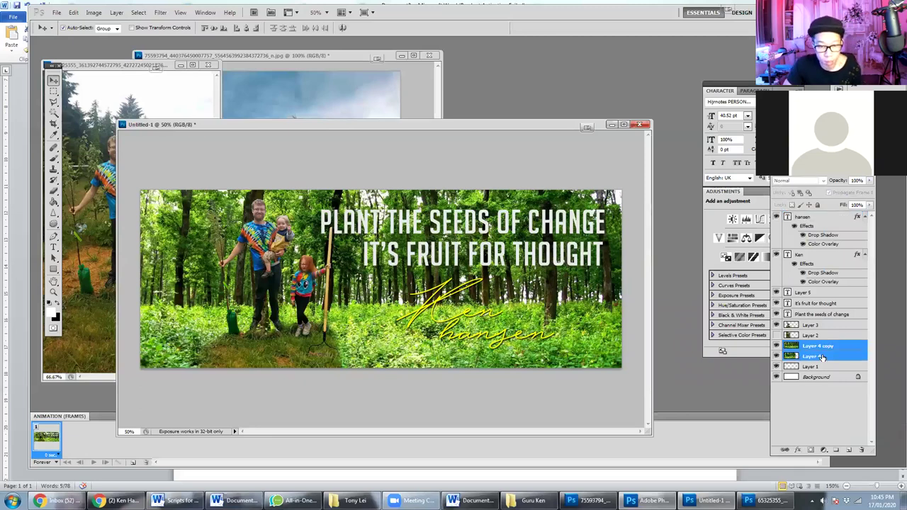
right_click(822, 357)
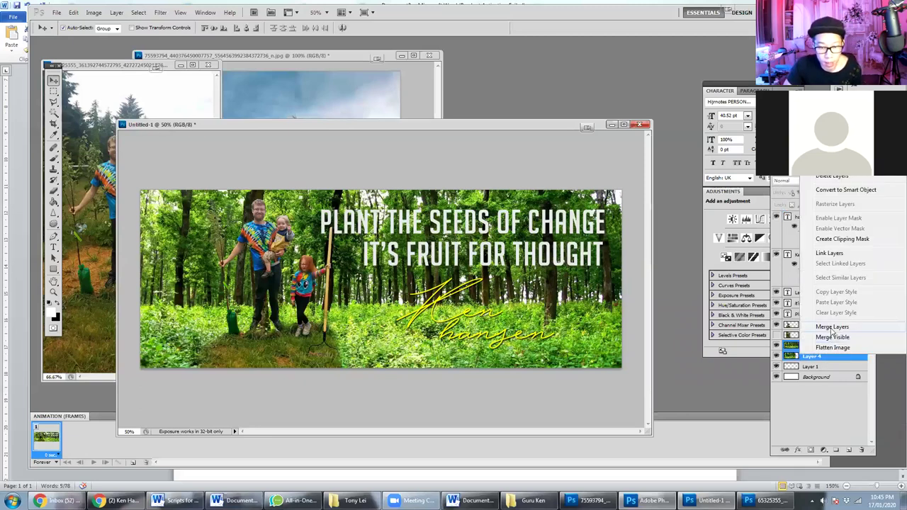
left_click(832, 328)
- Draw an elliptical selection spanning the whole banner and feather its edge
left_click(56, 91)
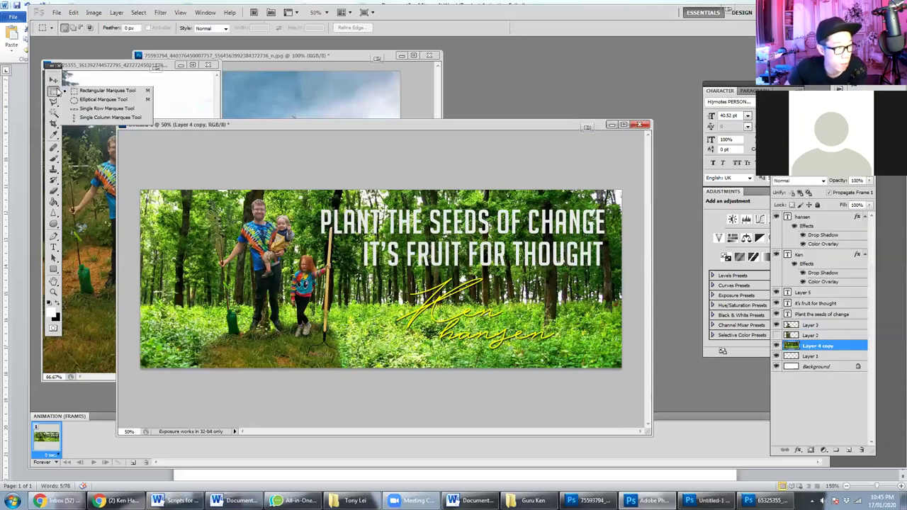
left_click(94, 99)
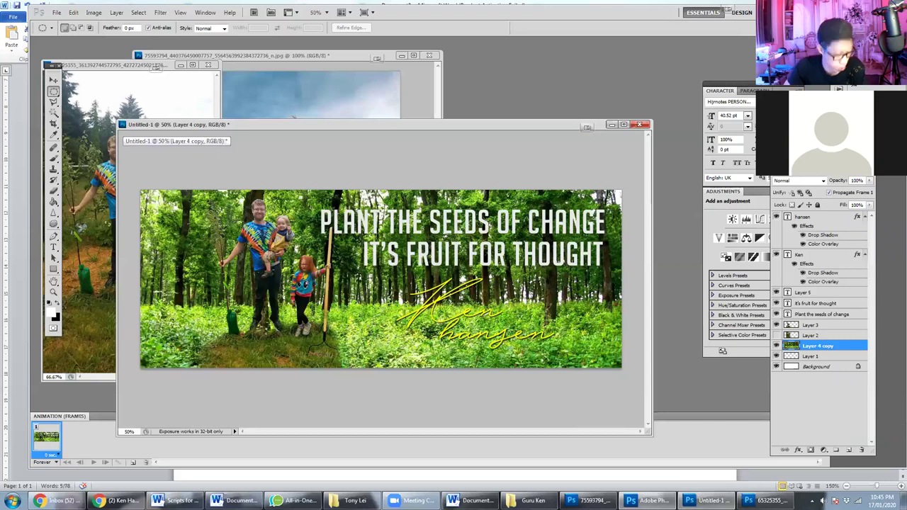
key("ctrl+a")
left_click(139, 187)
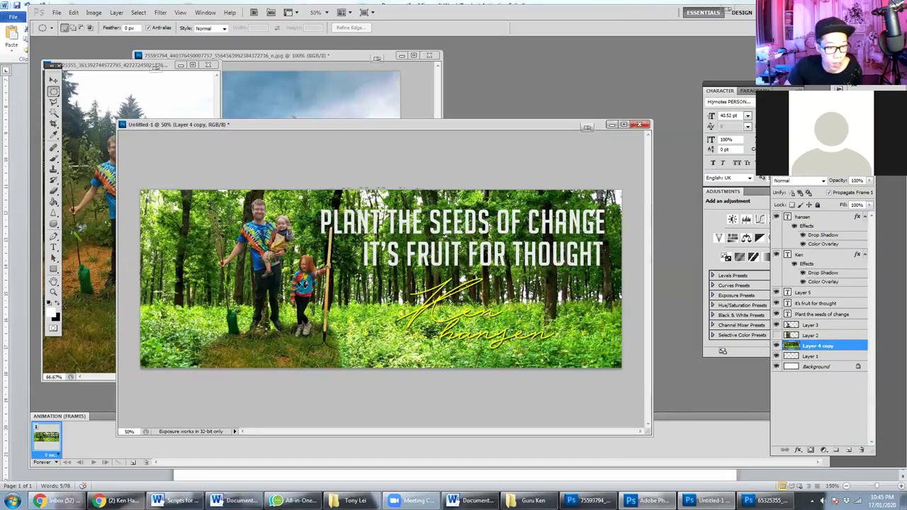
left_click_drag(621, 368, 621, 367)
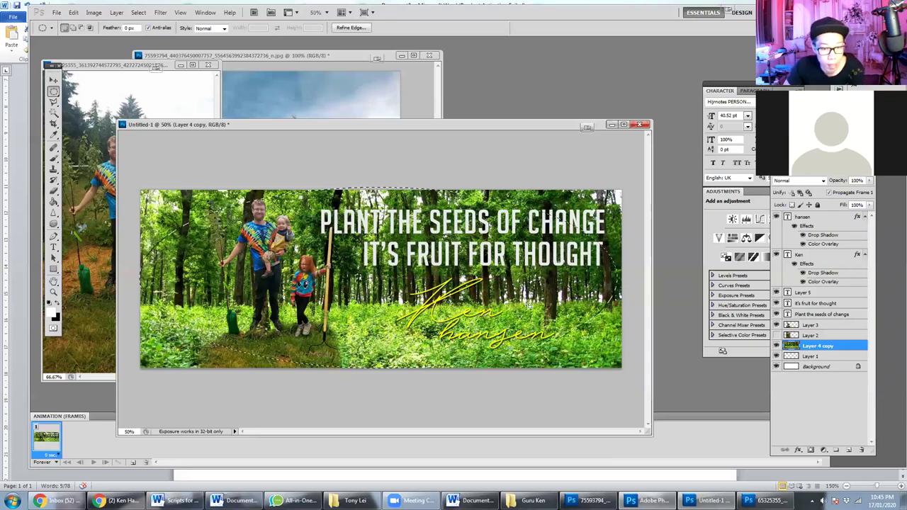
left_click(138, 12)
mouse_move(213, 116)
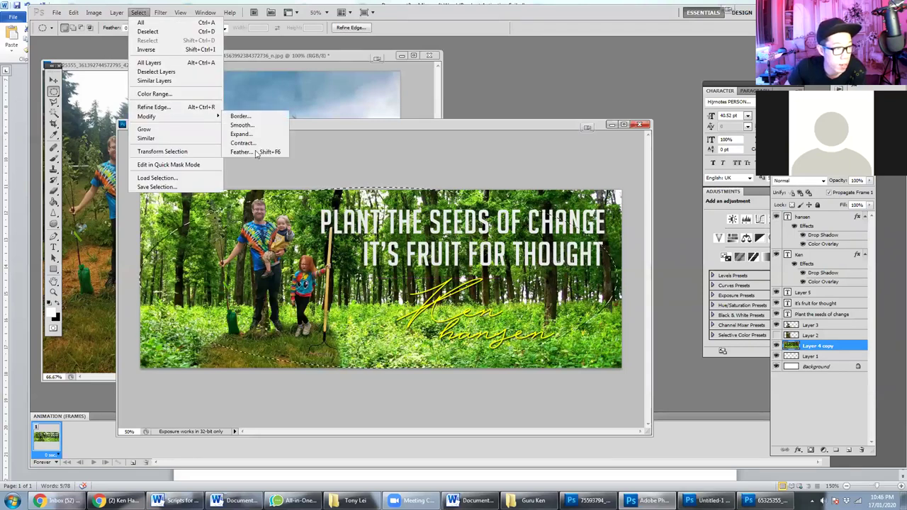
left_click(257, 154)
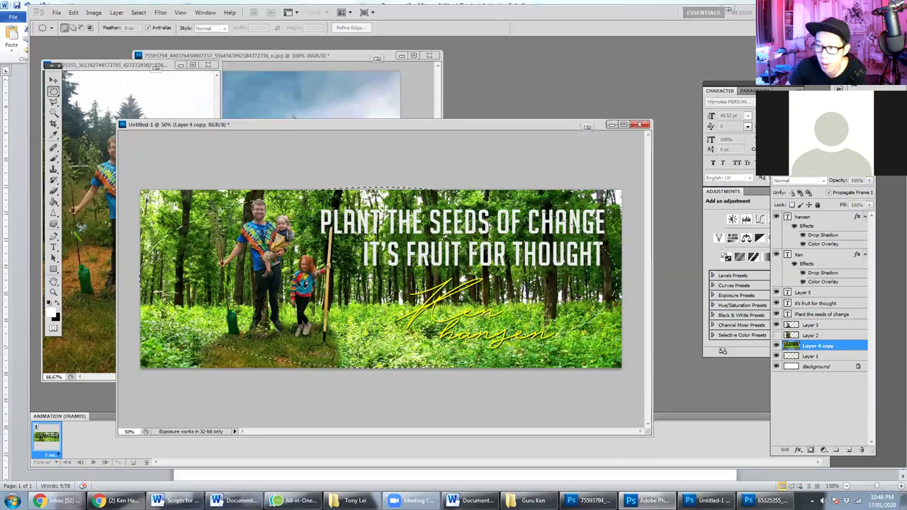
- Invert the selection, darken the banner edges with an Exposure adjustment, then deselect
left_click(138, 12)
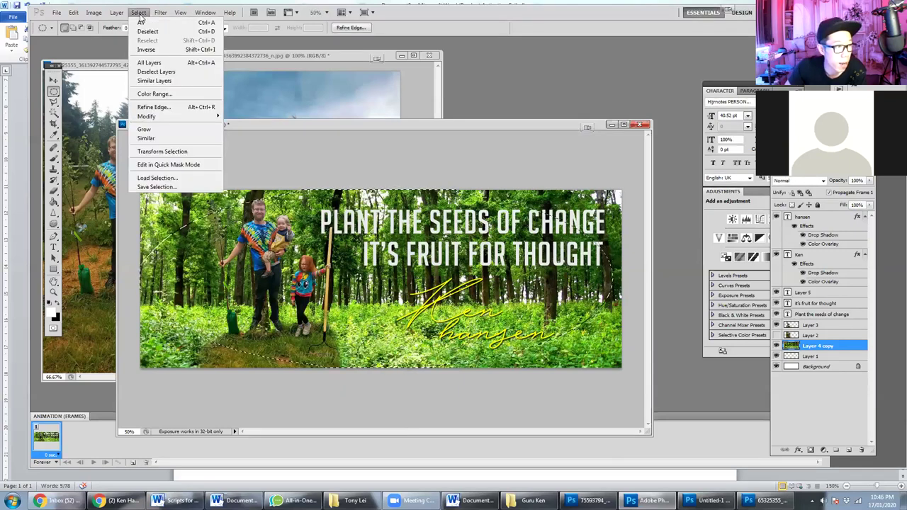
left_click(147, 49)
left_click(117, 12)
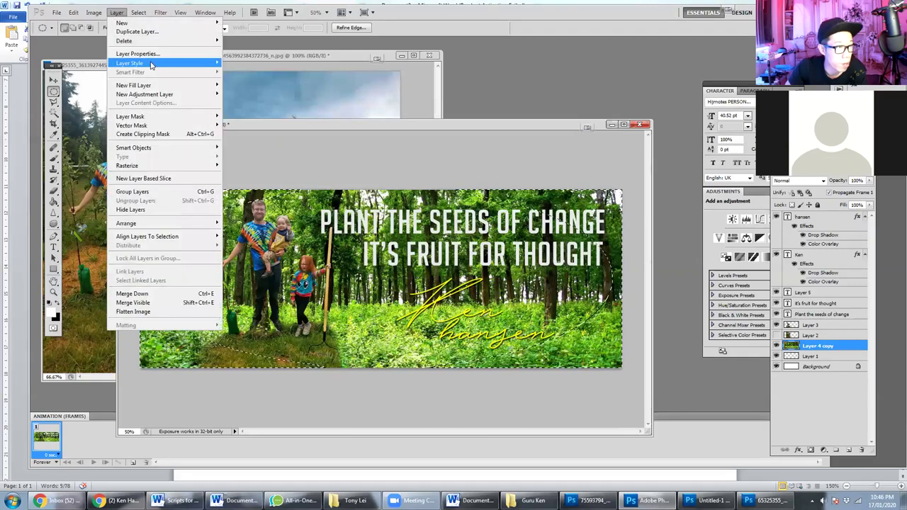
left_click(93, 12)
mouse_move(114, 36)
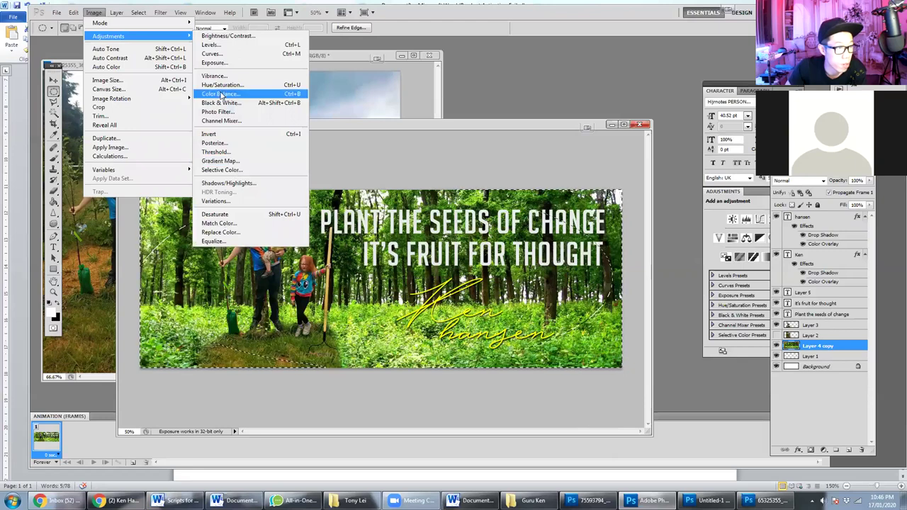
left_click(223, 63)
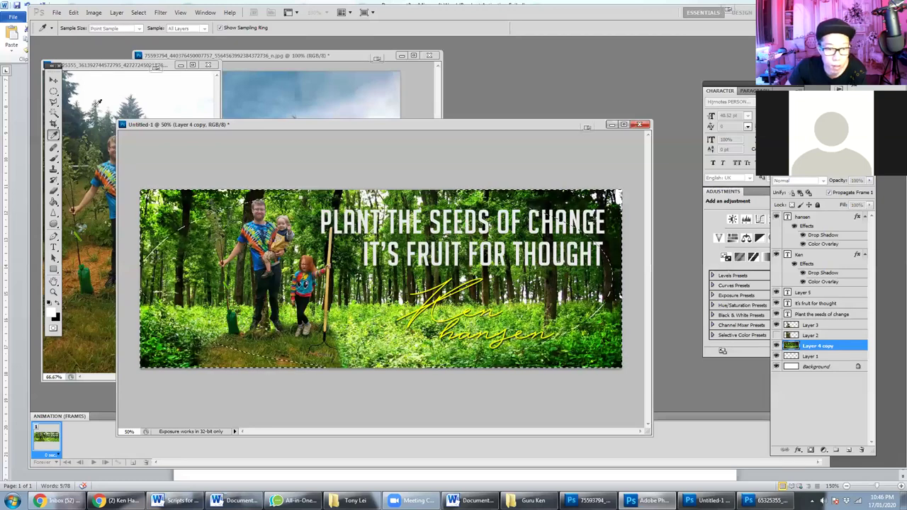
left_click(53, 90)
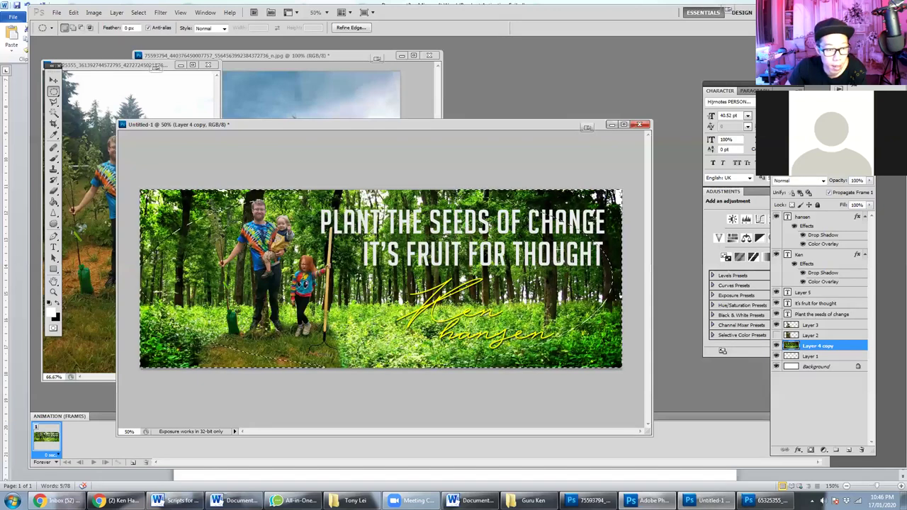
key("ctrl+d")
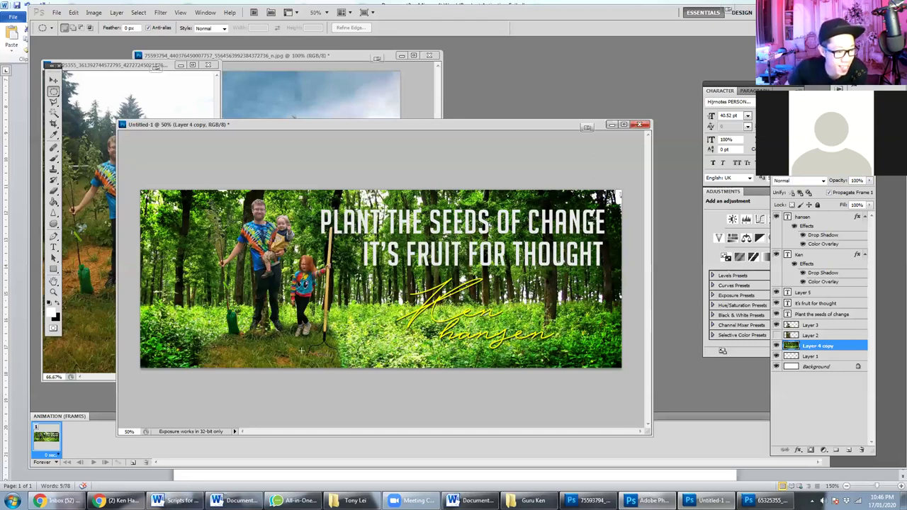
left_click(54, 105)
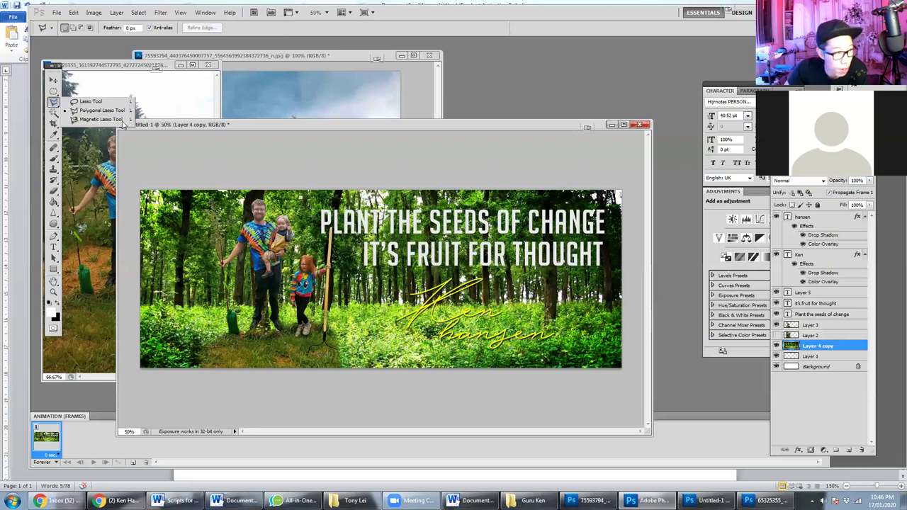
- On Layer 3, outline the lower-left grass area with the Polygonal Lasso
left_click(53, 80)
left_click(258, 350)
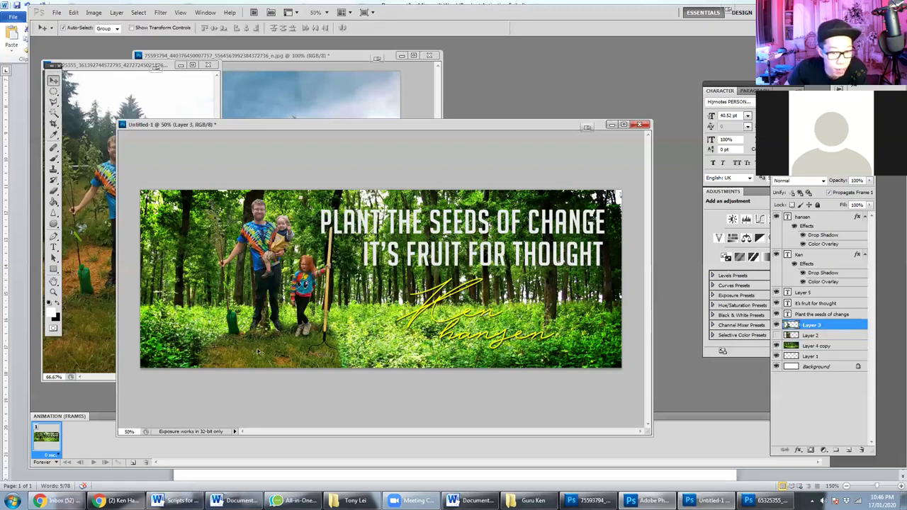
left_click(54, 103)
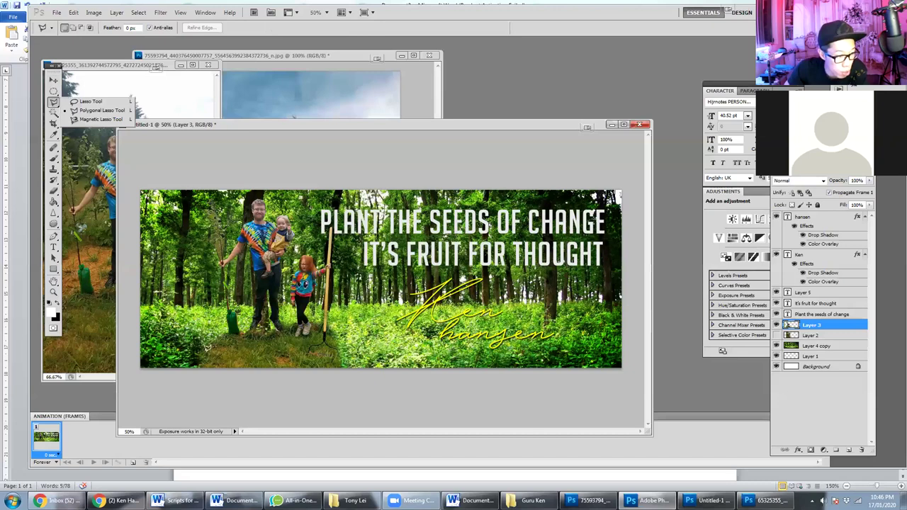
left_click(228, 331)
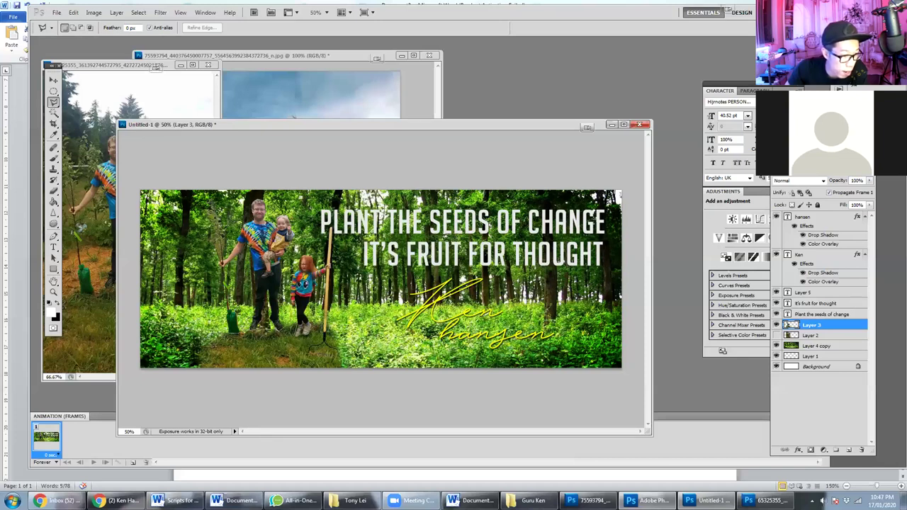
left_click(213, 392)
left_click(162, 382)
left_click(172, 344)
left_click_drag(207, 330, 208, 334)
- Move the selected grass onto its own new layer, Layer 6
right_click(282, 348)
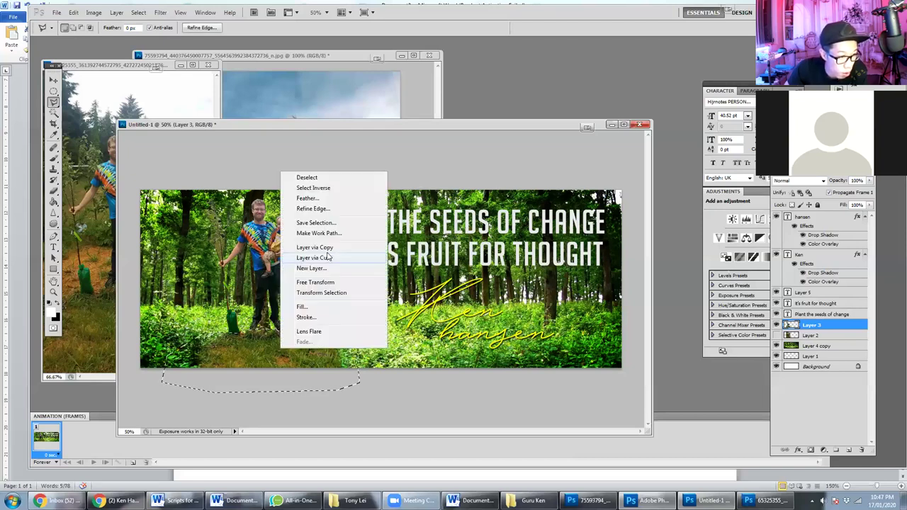
left_click(328, 257)
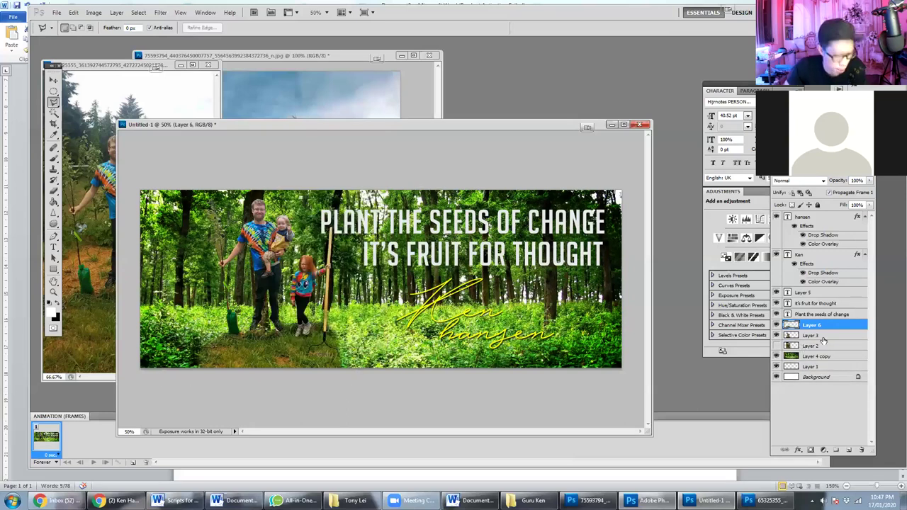
key("ctrl+z")
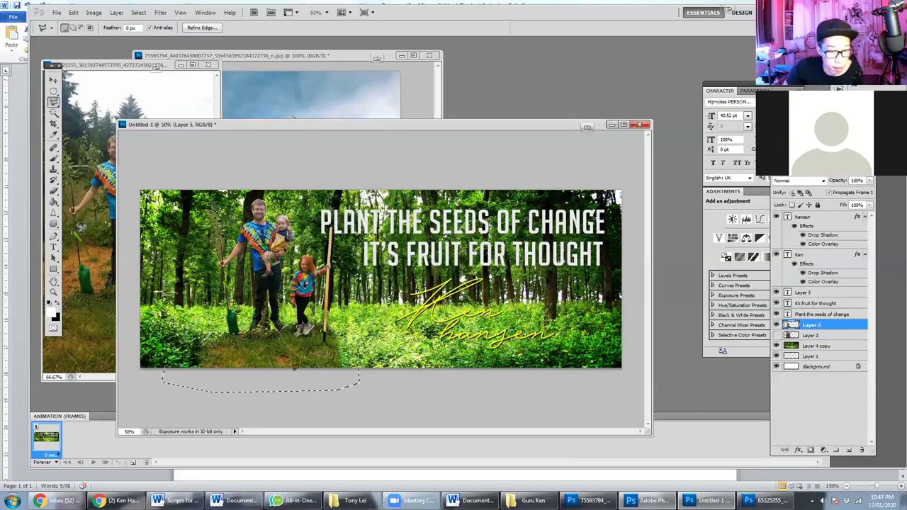
right_click(274, 362)
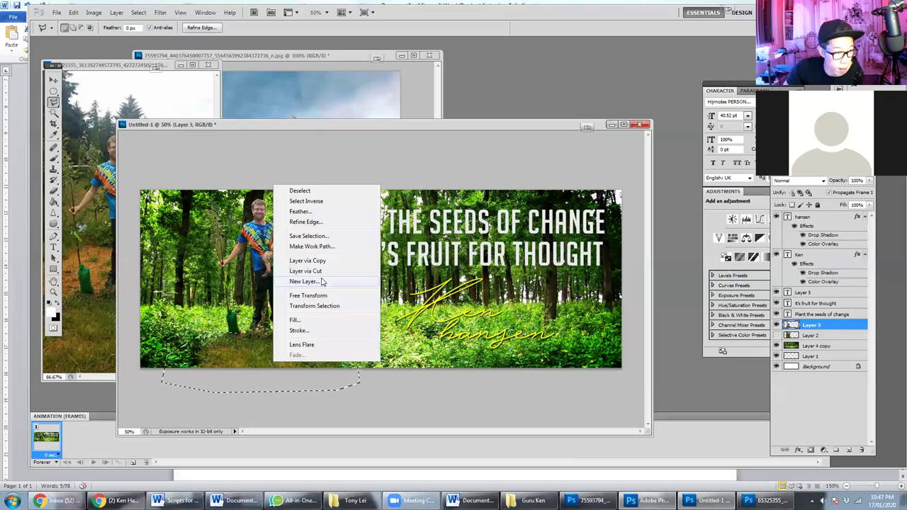
left_click(322, 271)
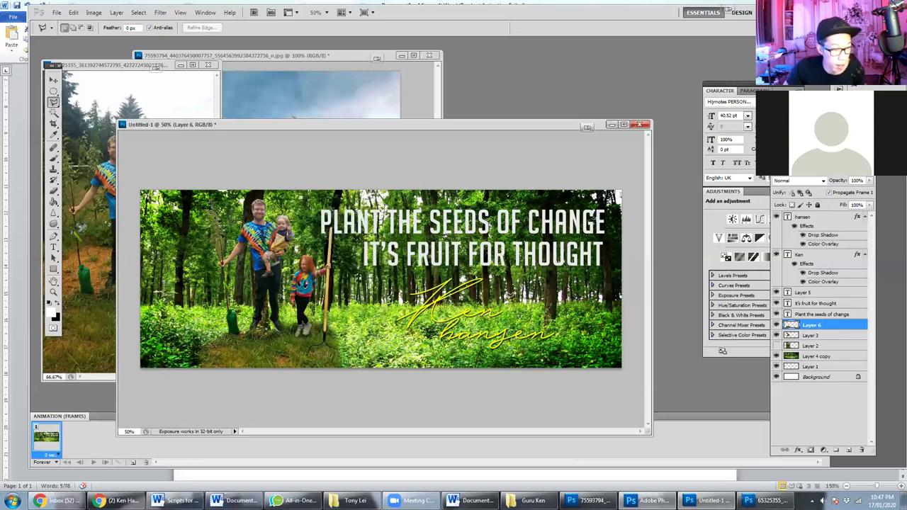
left_click(870, 181)
- Set Layer 6's opacity to 89%
left_click_drag(869, 194, 854, 192)
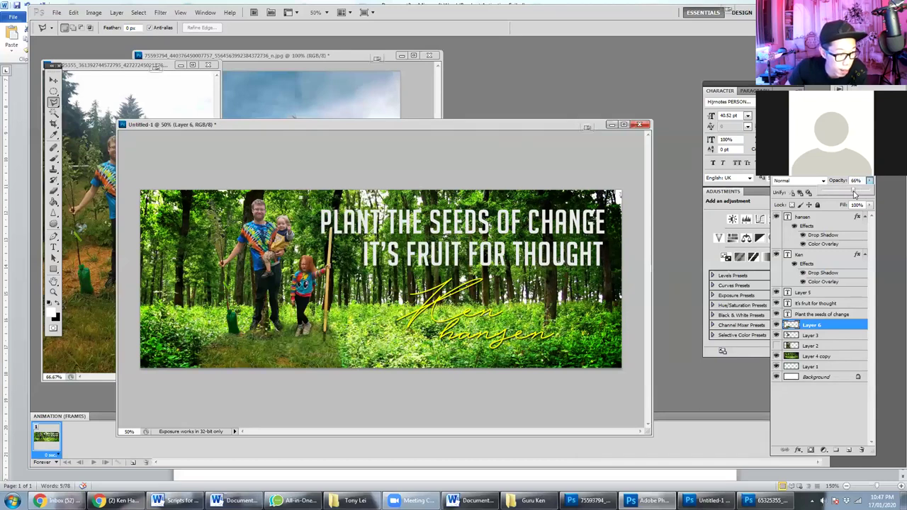
left_click(859, 193)
left_click_drag(858, 195, 864, 195)
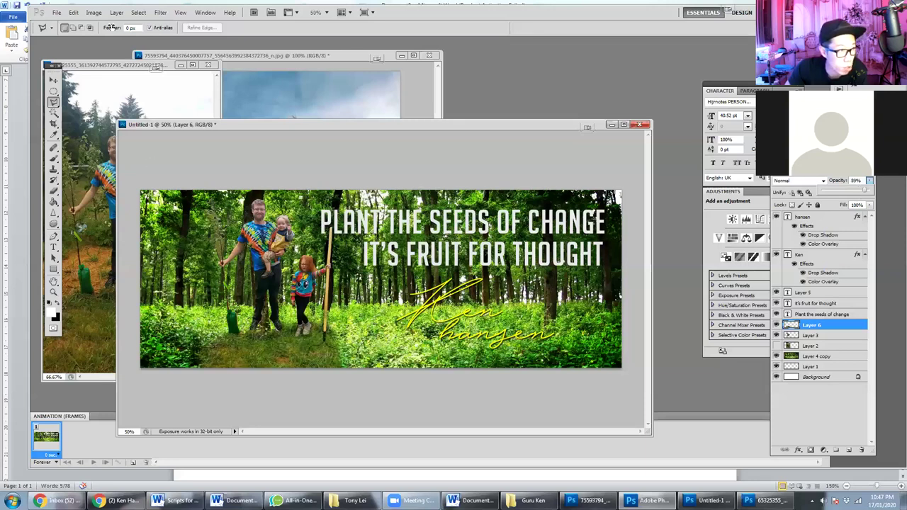
- In Selective Color, give the Greens Black -52 and Cyan +37
left_click(93, 12)
left_click(262, 177)
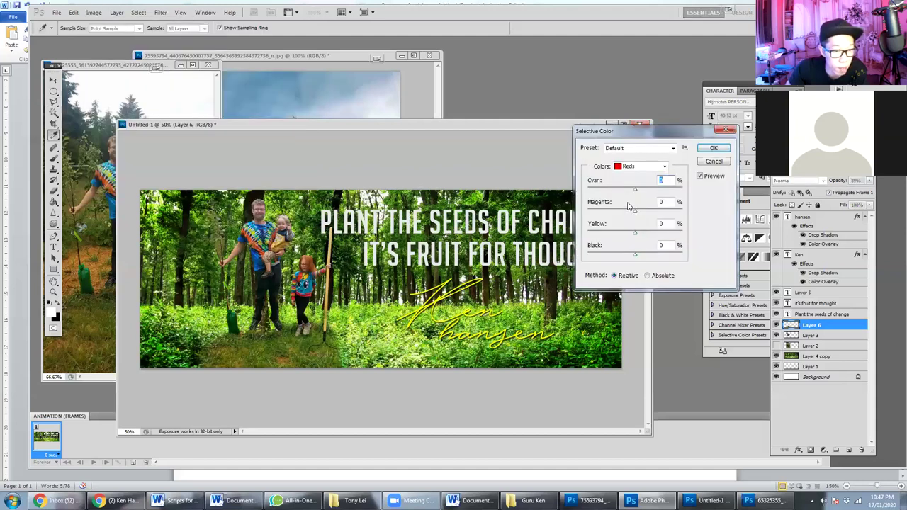
left_click(664, 167)
left_click(638, 195)
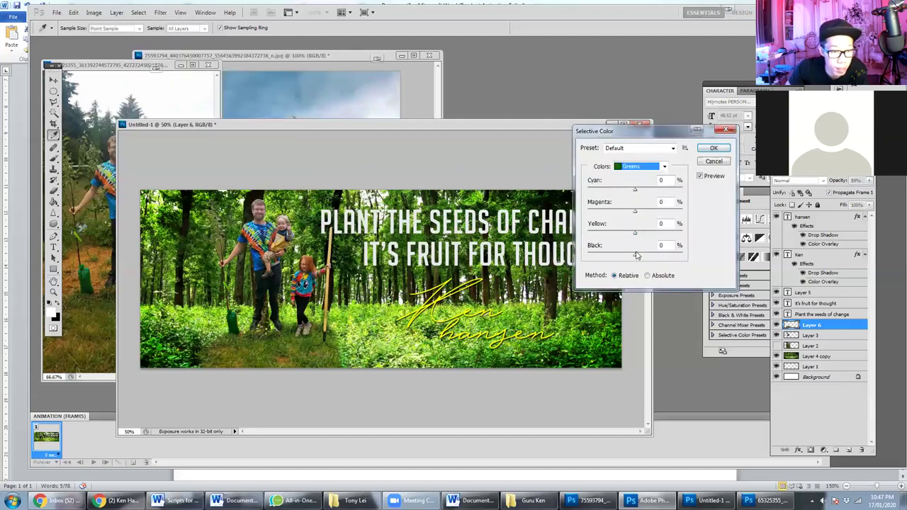
left_click_drag(638, 258, 605, 264)
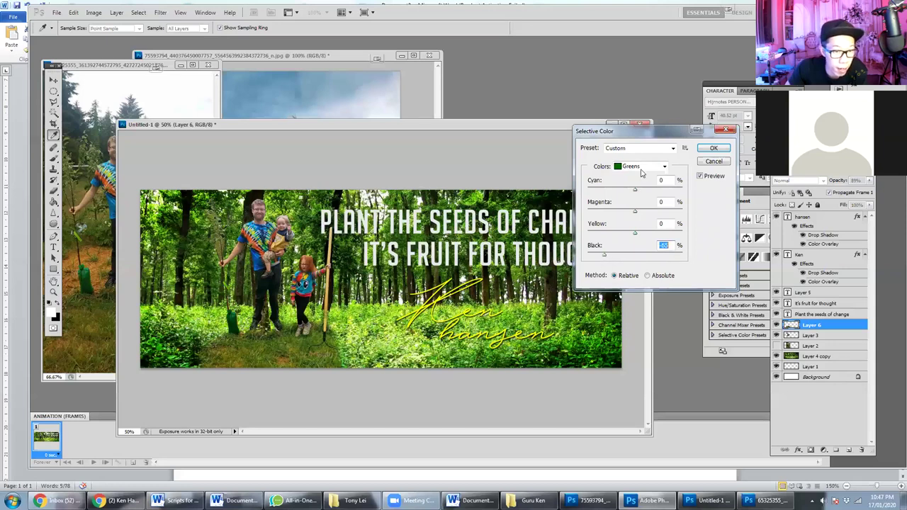
left_click_drag(611, 191, 653, 199)
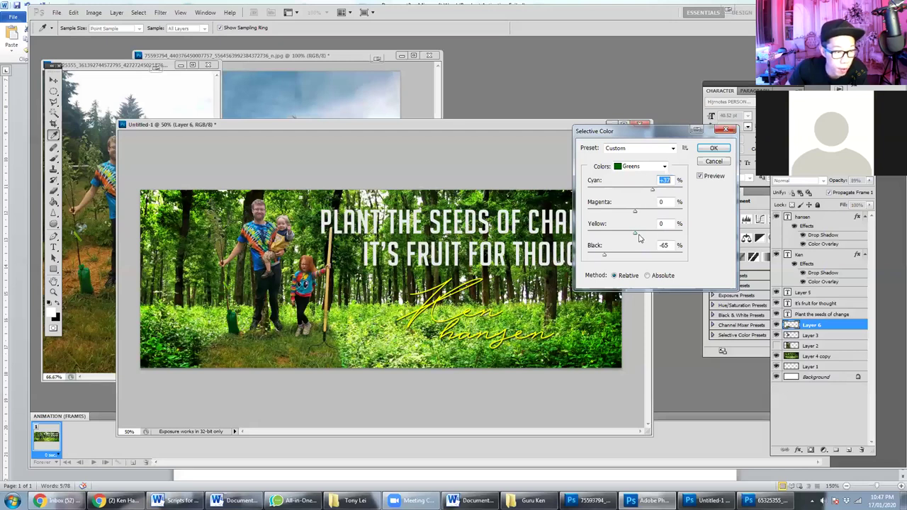
- Set the Whites Black to +67 and the Neutrals Black to -27
left_click(664, 166)
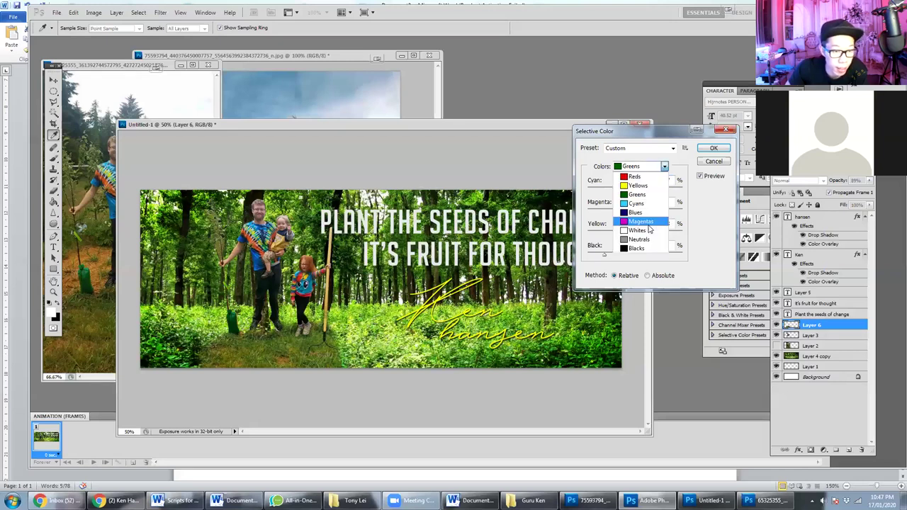
left_click(645, 230)
left_click_drag(638, 259, 651, 237)
left_click(640, 166)
left_click(649, 240)
left_click_drag(634, 256, 628, 259)
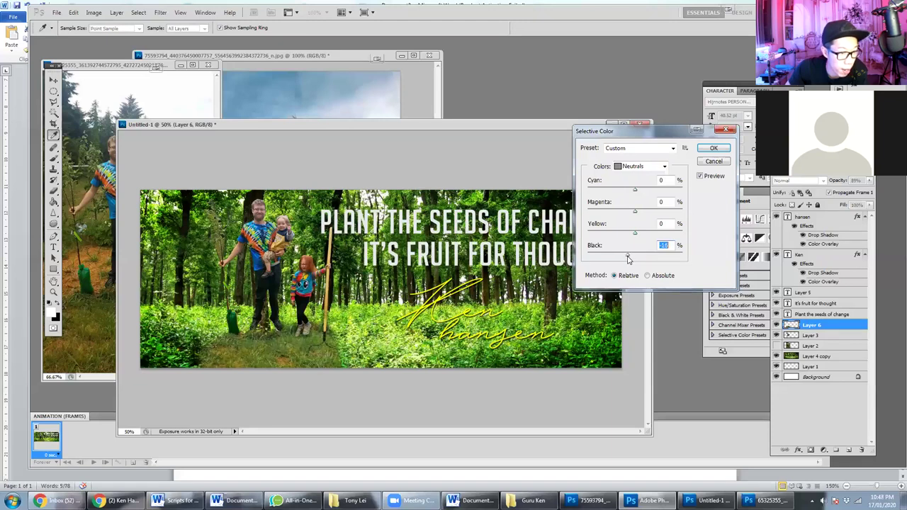
- Readjust the Greens Black slider and apply the Selective Color adjustment
left_click(655, 170)
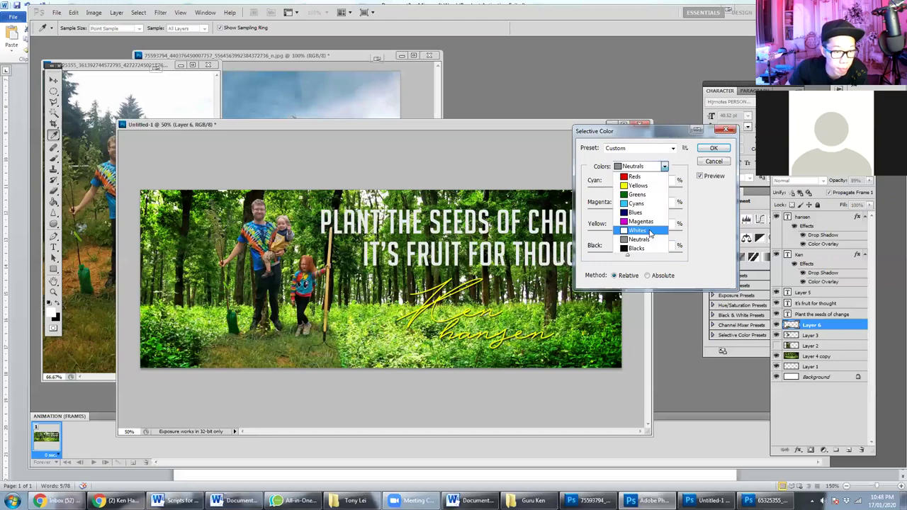
left_click(641, 215)
left_click(644, 167)
left_click(645, 198)
left_click_drag(602, 256, 630, 253)
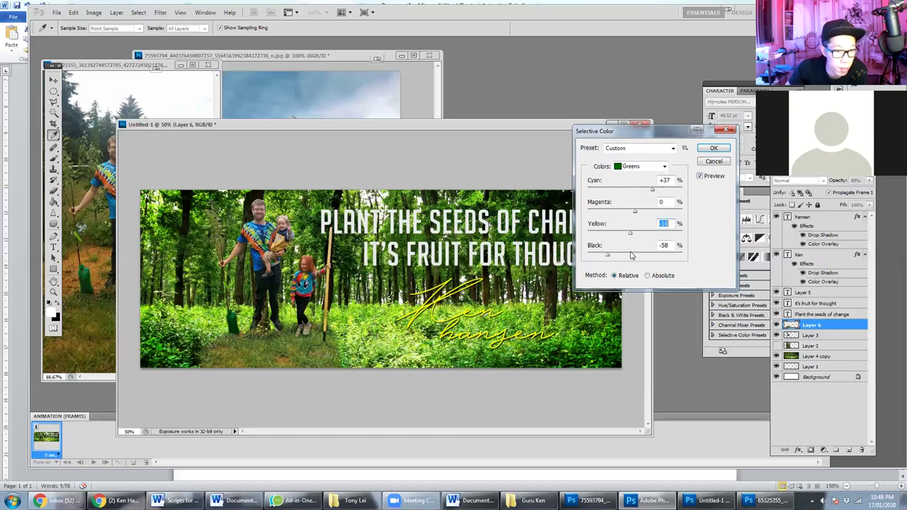
left_click(713, 149)
- Apply Shadows/Highlights with shadows 19, highlights 25 and colour correction +29
key("l")
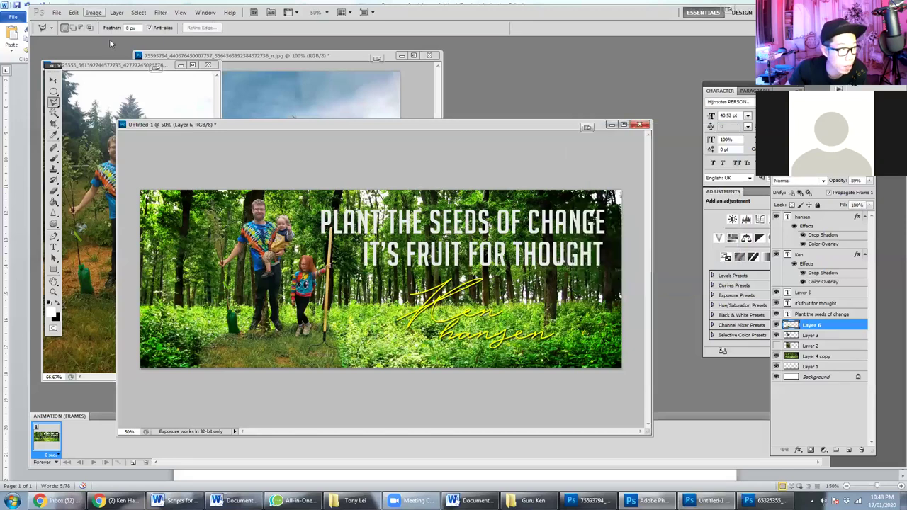
mouse_move(110, 39)
left_click(259, 182)
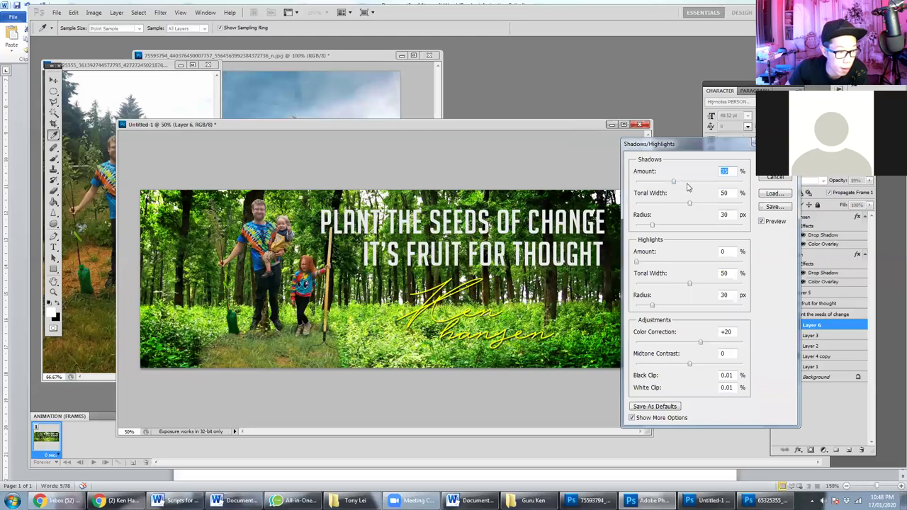
mouse_move(674, 182)
left_mouse_down()
mouse_move(657, 182)
mouse_move(681, 187)
left_mouse_up()
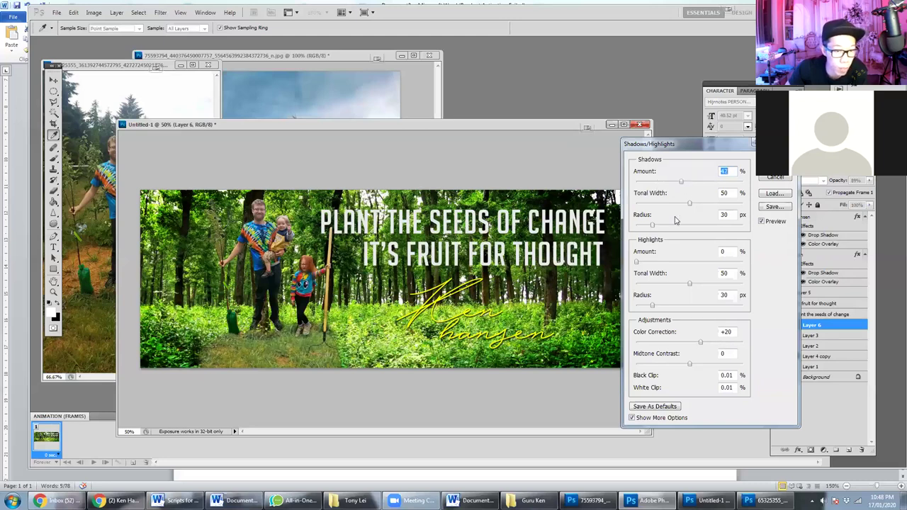
mouse_move(642, 263)
left_mouse_down()
mouse_move(664, 262)
mouse_move(626, 269)
left_mouse_up()
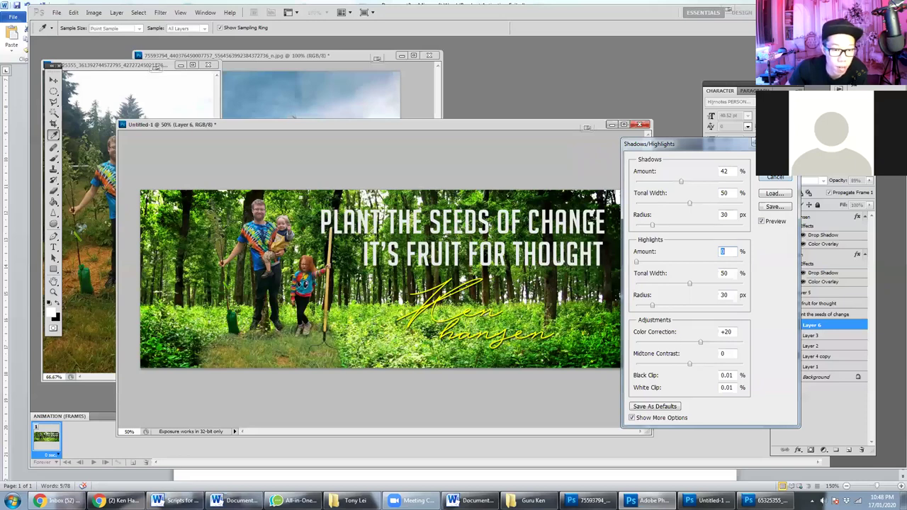
left_click(704, 343)
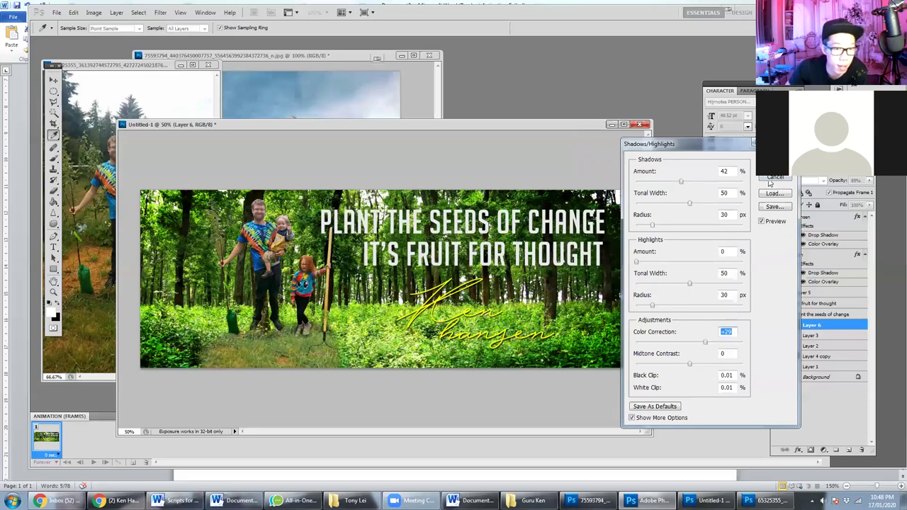
key("Return")
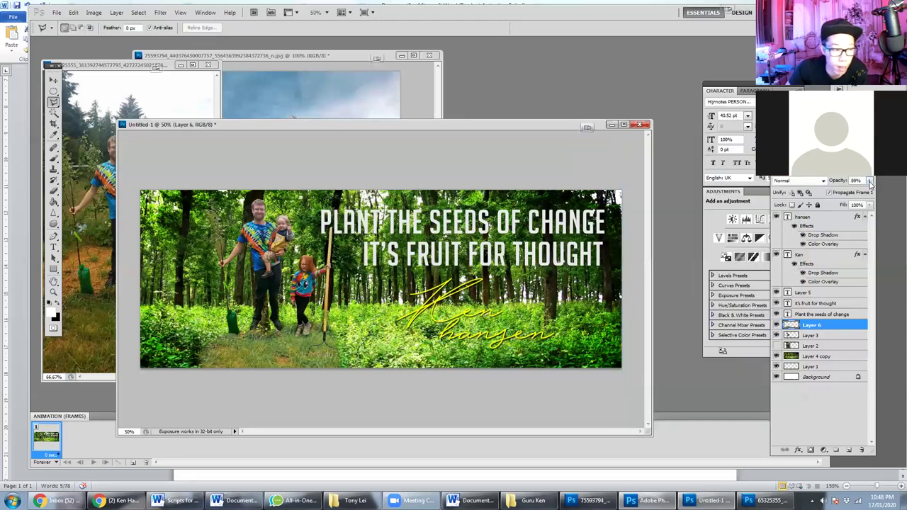
- Lower Layer 6's opacity to 71%
left_click(869, 182)
left_click_drag(865, 194, 857, 198)
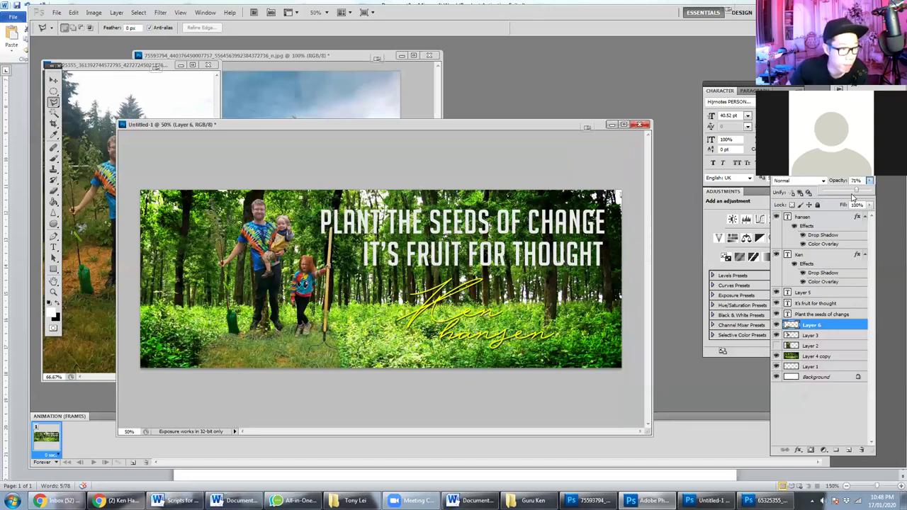
key("v")
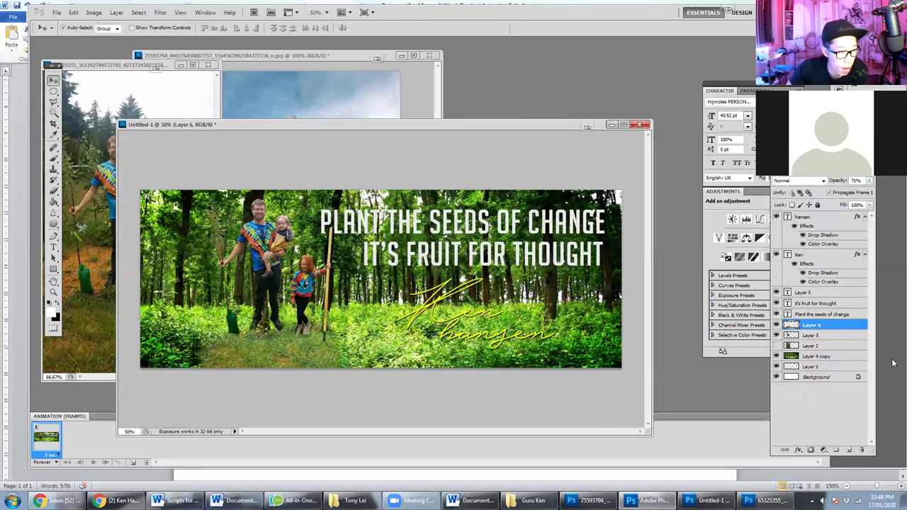
- Give Layer 3 a drop shadow with new angle, longer distance and 10% spread, then split it onto its own layer
left_click(835, 335)
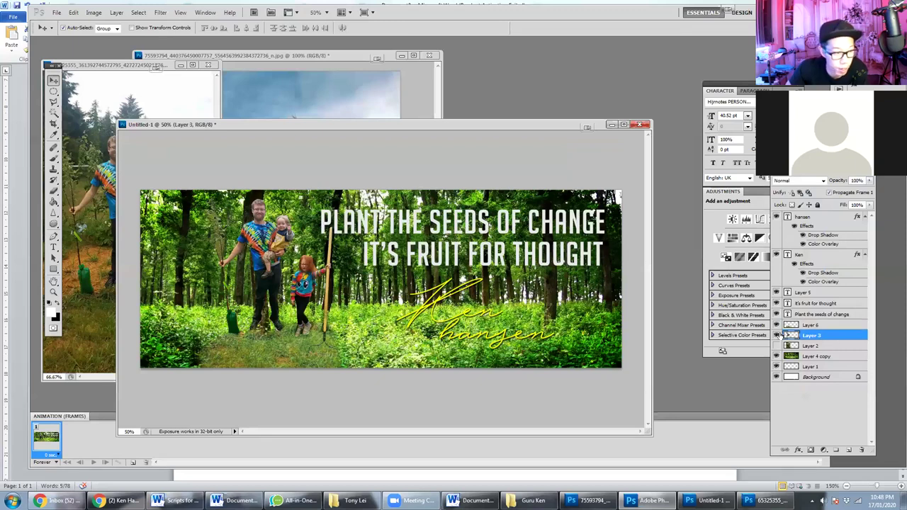
double_click(841, 340)
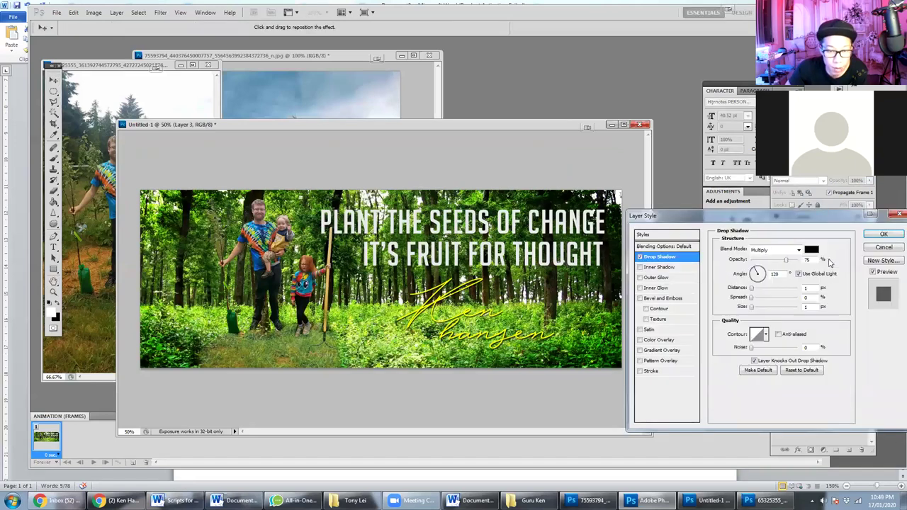
left_click_drag(751, 290, 753, 290)
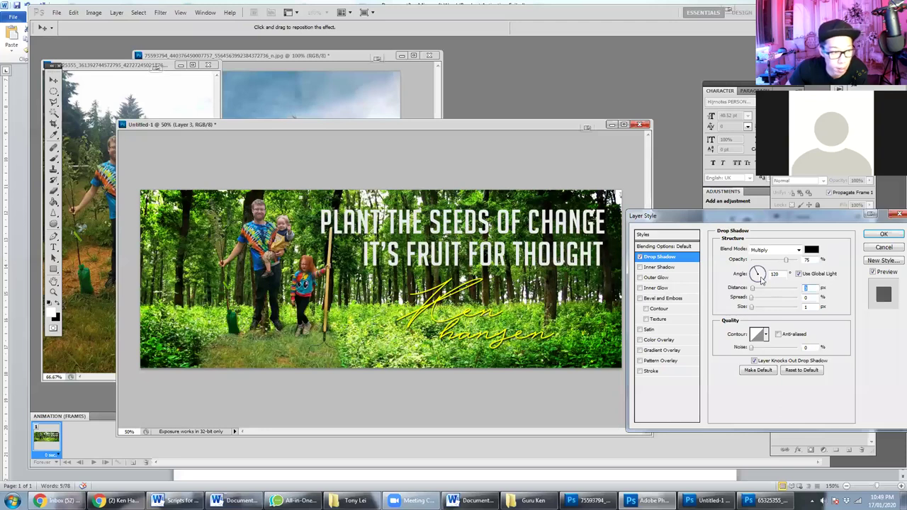
left_click(761, 277)
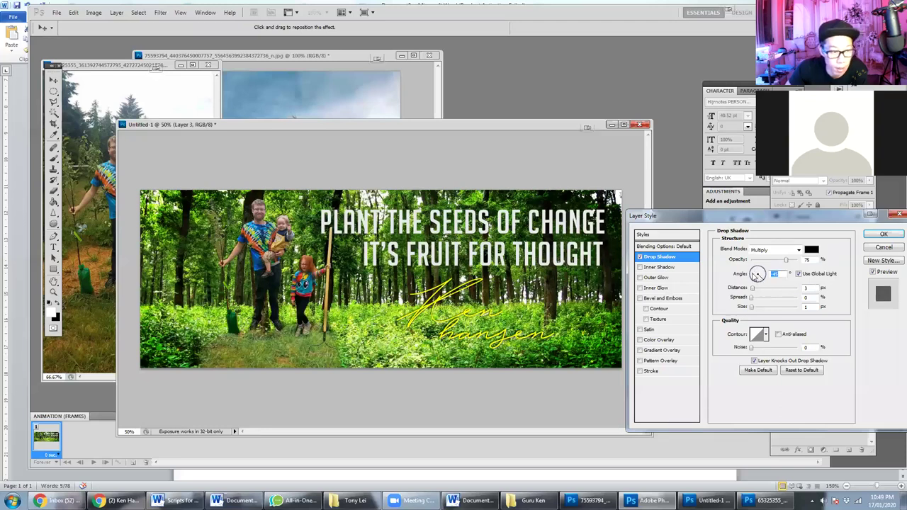
left_click(756, 275)
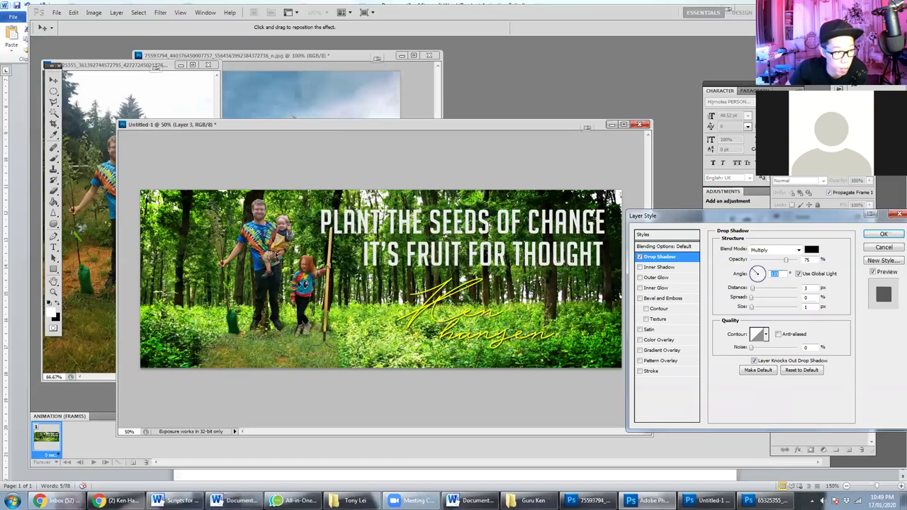
left_click_drag(245, 256, 254, 260)
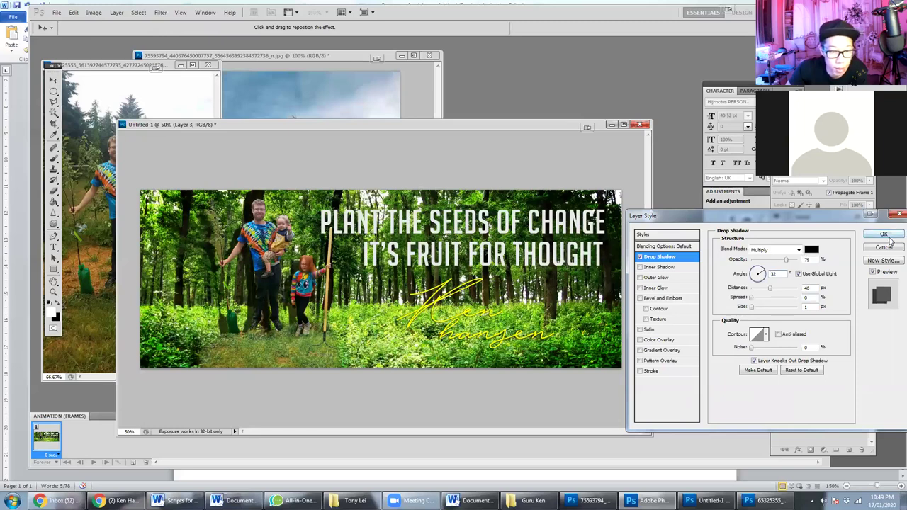
left_click_drag(751, 298, 754, 310)
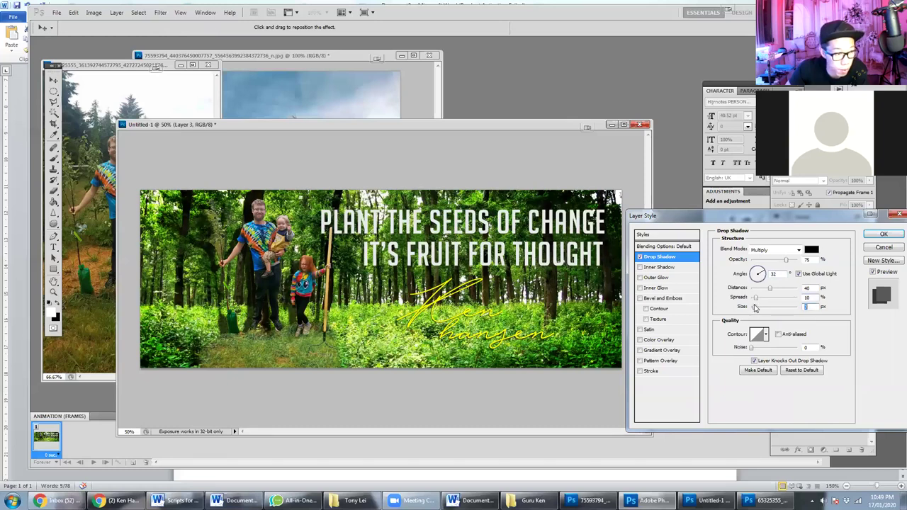
left_click(882, 237)
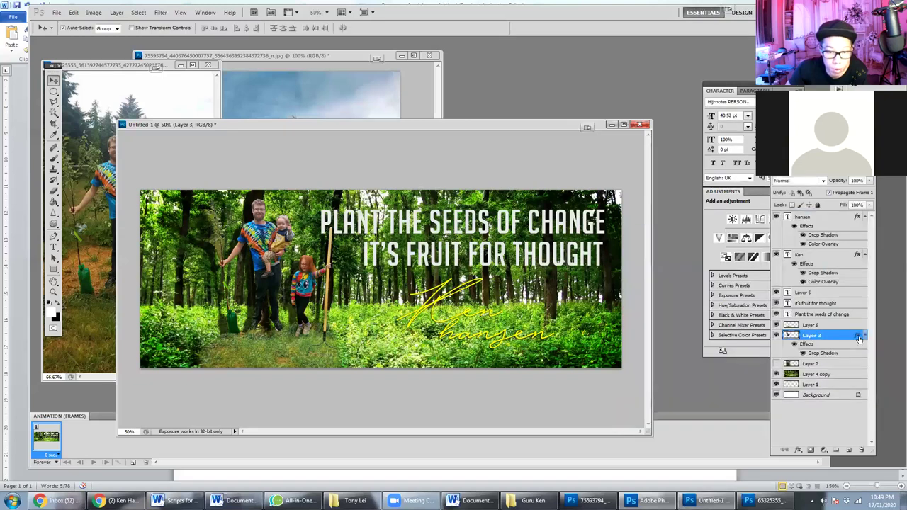
right_click(858, 335)
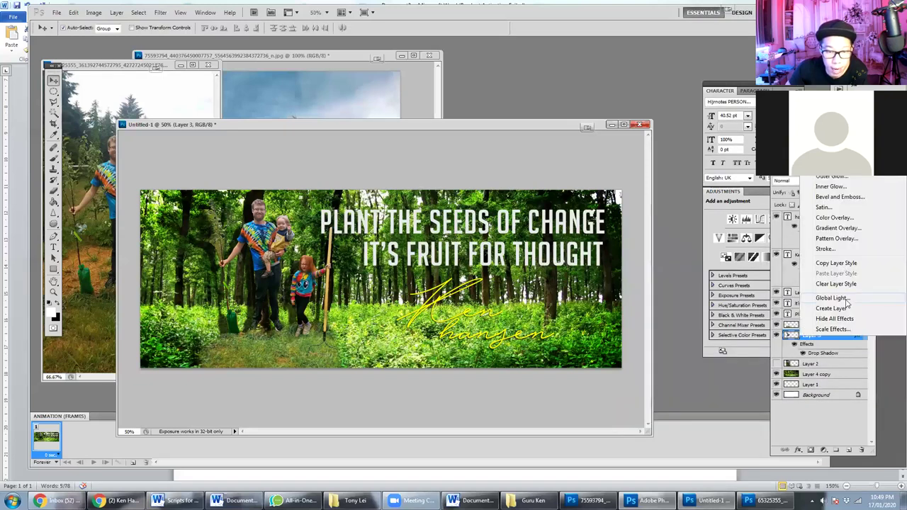
left_click(872, 310)
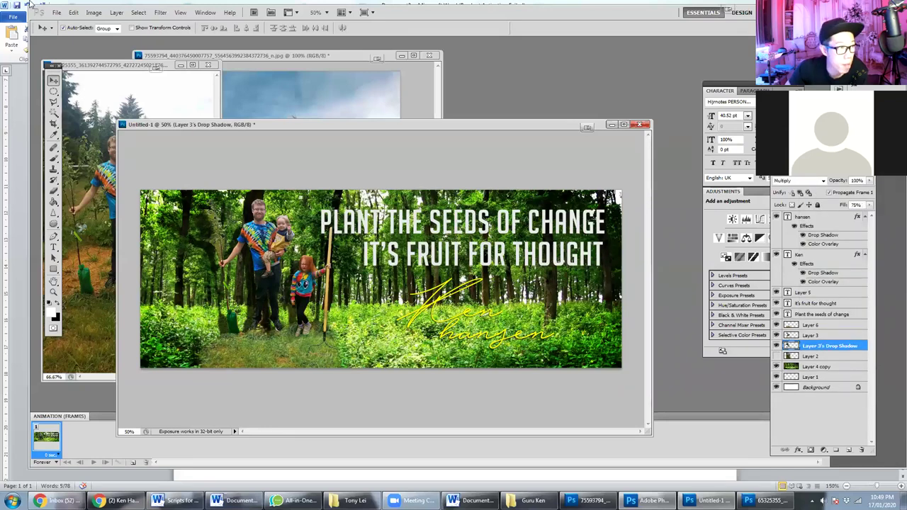
- Distort the shadow layer, skewing and flattening it toward the ground
left_click(94, 12)
mouse_move(74, 12)
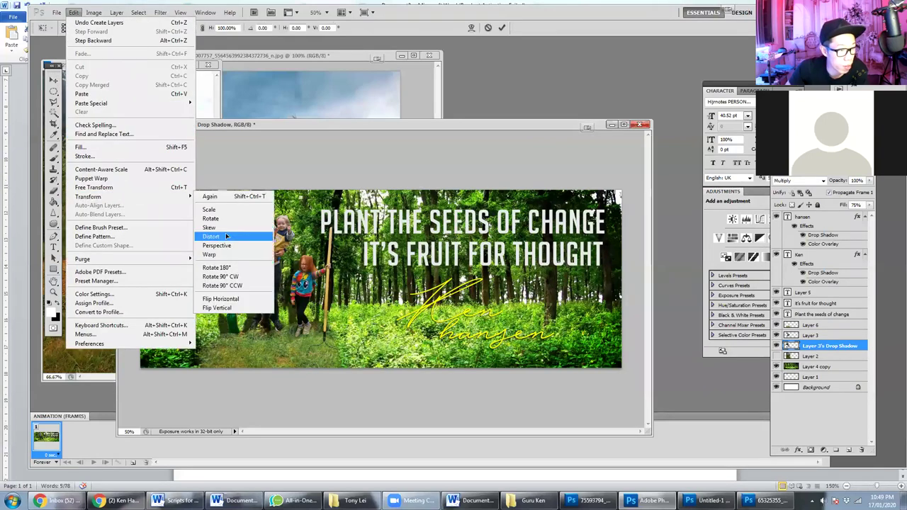
left_click(209, 210)
left_click_drag(189, 201, 158, 277)
left_click_drag(334, 200, 237, 267)
left_click_drag(158, 277, 177, 307)
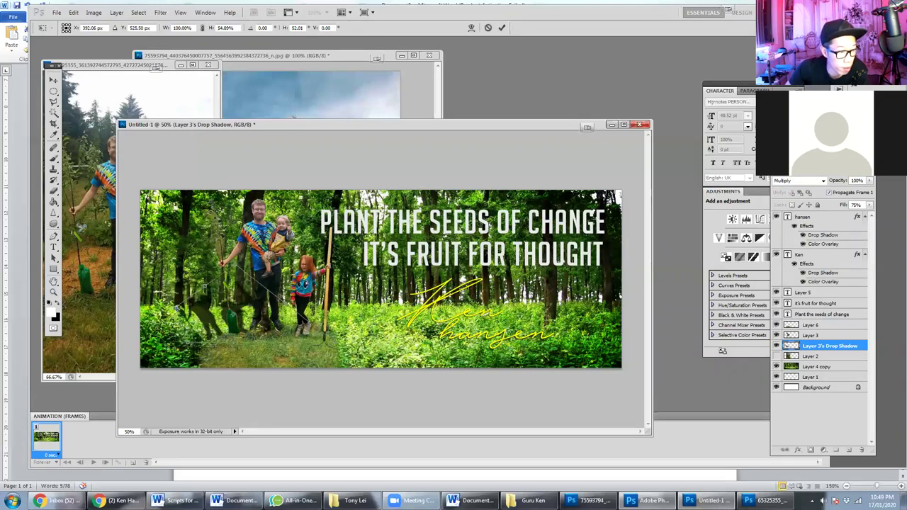
left_click_drag(237, 292, 304, 290)
- Refine the distorted shadow's corners beneath the family and apply the transform
left_click_drag(176, 302, 178, 306)
mouse_move(243, 308)
left_mouse_down()
mouse_move(250, 303)
mouse_move(247, 309)
mouse_move(241, 298)
left_mouse_up()
left_click_drag(177, 298, 174, 300)
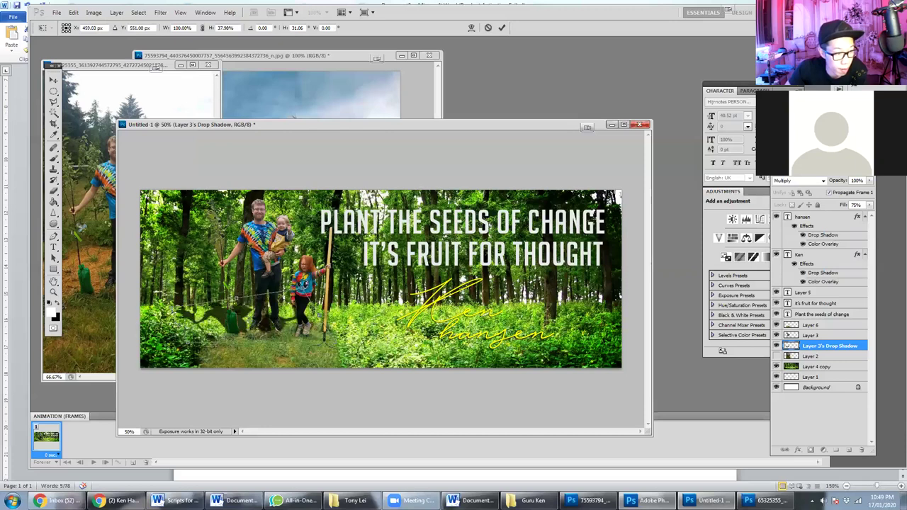
left_click_drag(289, 289, 274, 328)
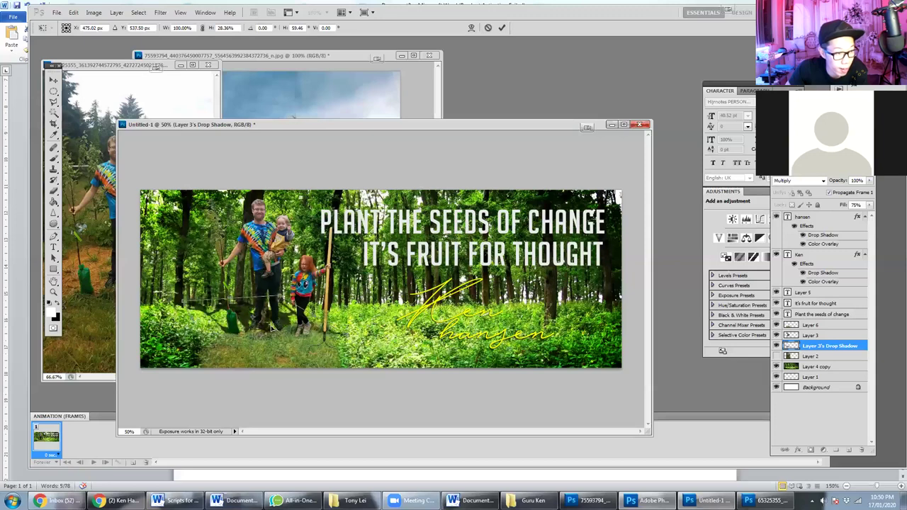
left_click_drag(182, 317, 192, 306)
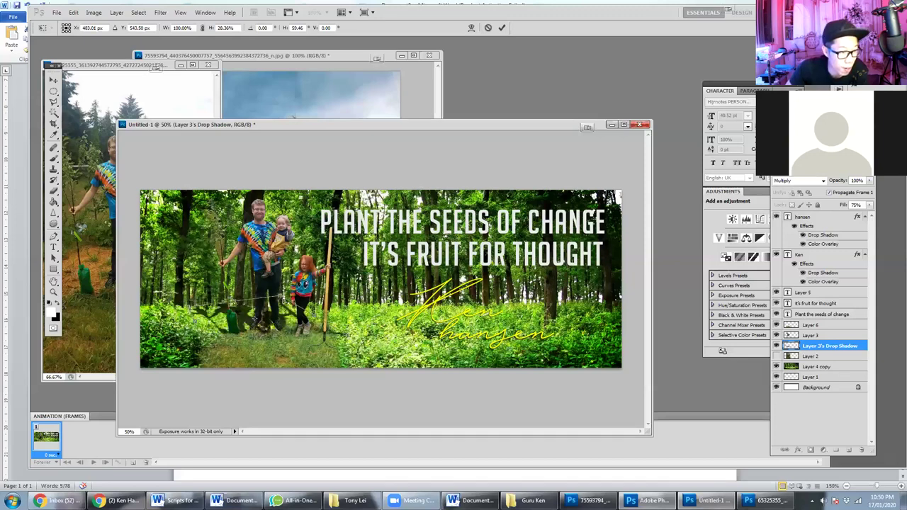
left_click_drag(273, 304, 271, 305)
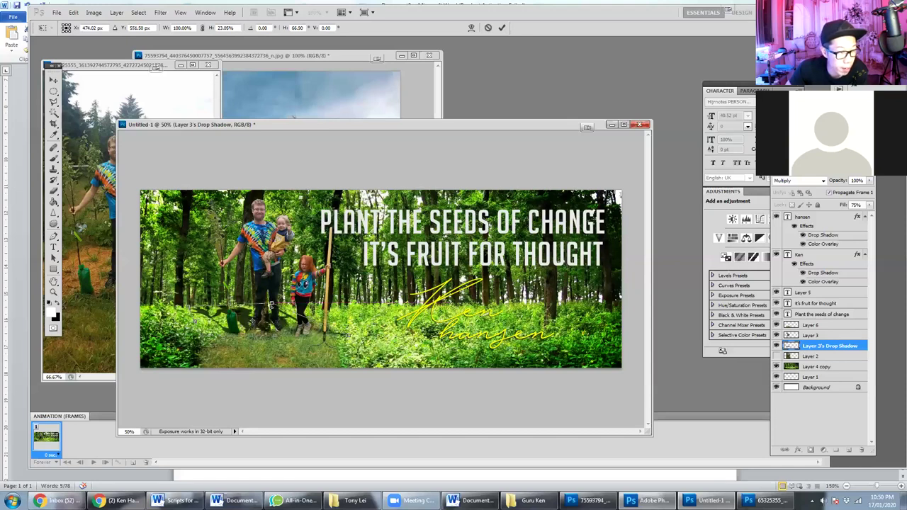
key("v")
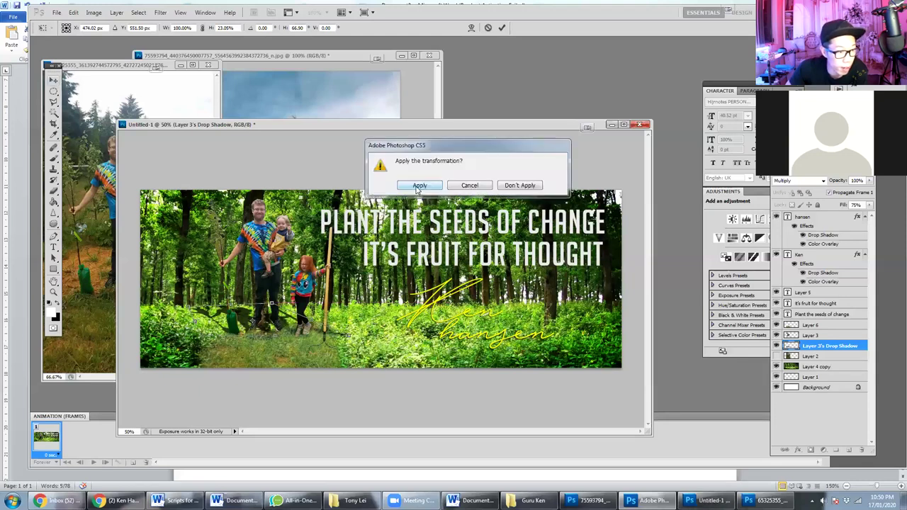
left_click(418, 189)
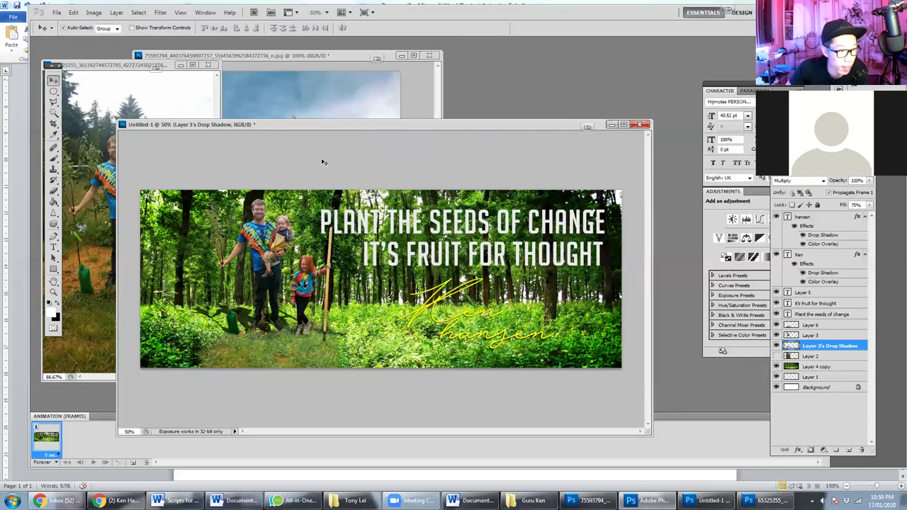
- Apply a Motion Blur to the cast-shadow layer, then select Layer 6
left_click(162, 13)
mouse_move(214, 100)
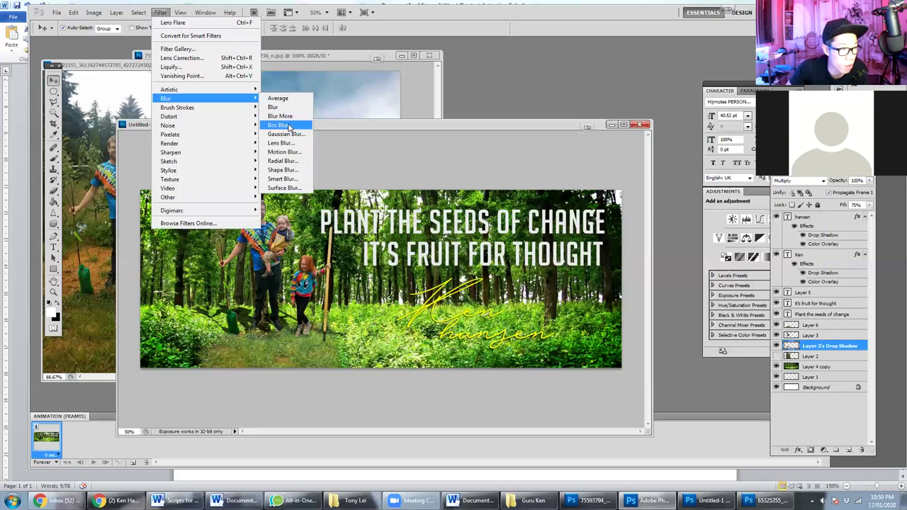
left_click(291, 153)
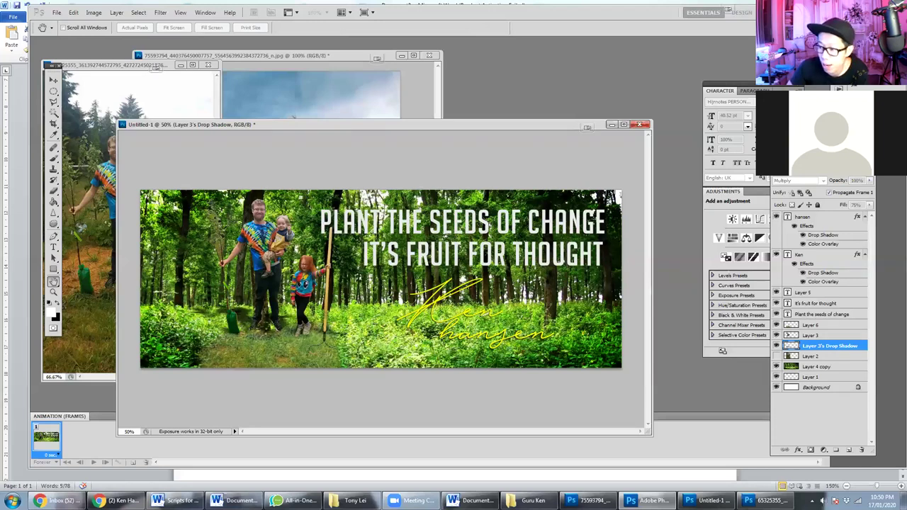
key("v")
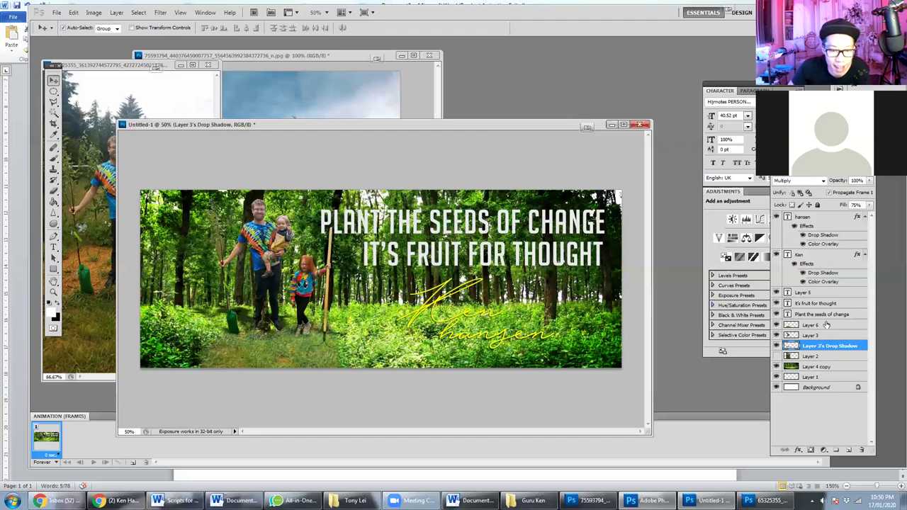
left_click(779, 325)
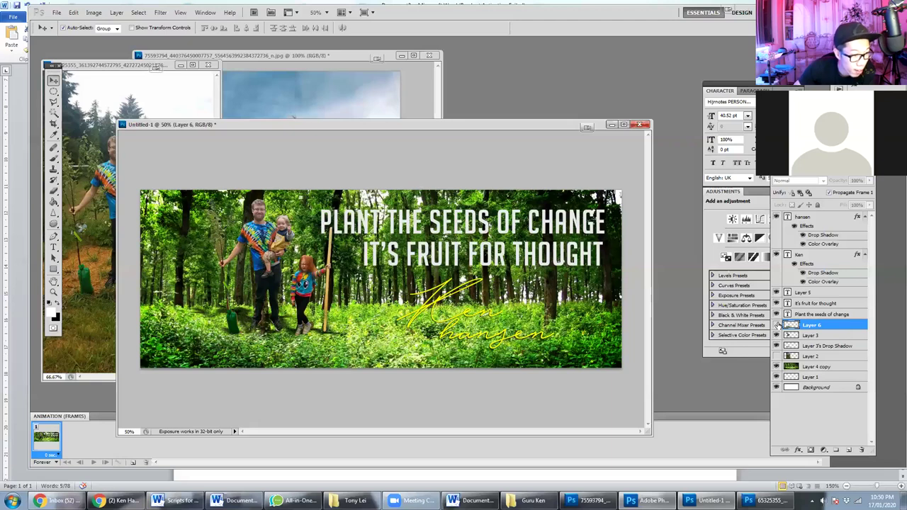
- Hide Layer 6, select Layer 3 with its shadow layer, and nudge both down and right with the arrow keys
left_click(777, 324)
left_click(816, 337)
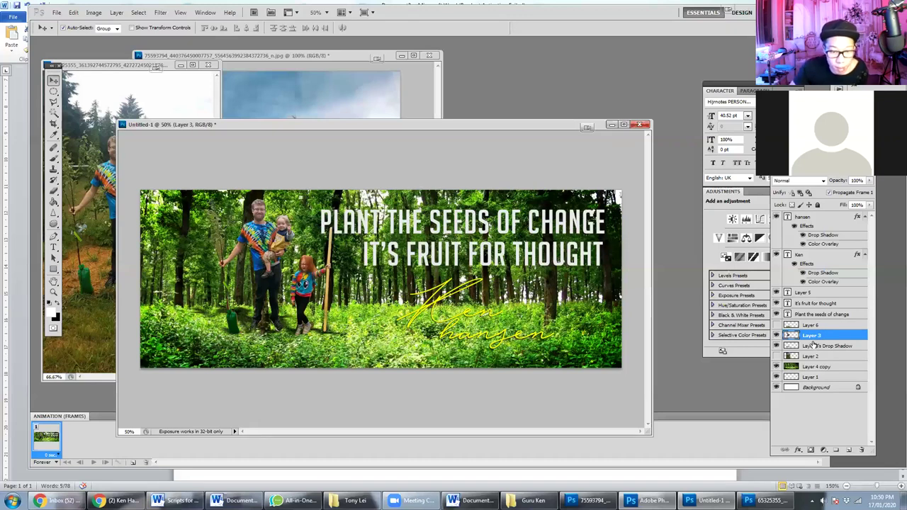
left_click(813, 345, "shift")
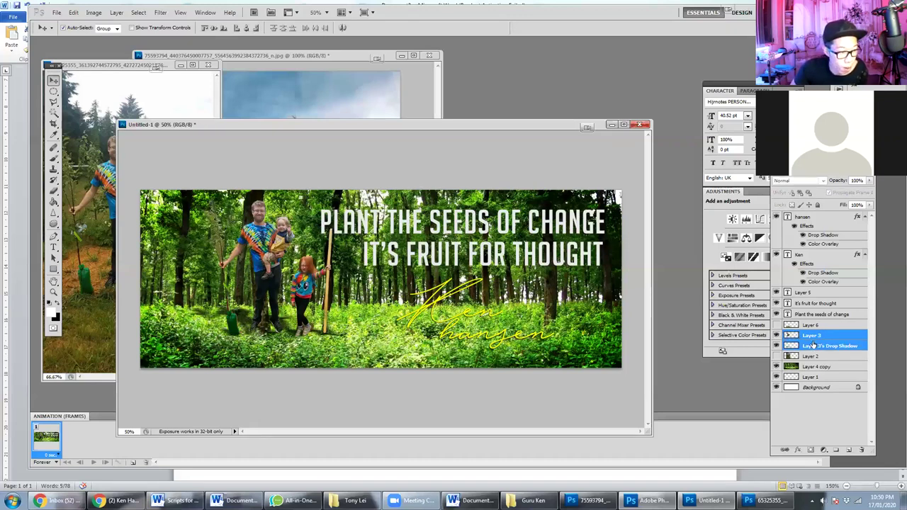
key("shift+Down")
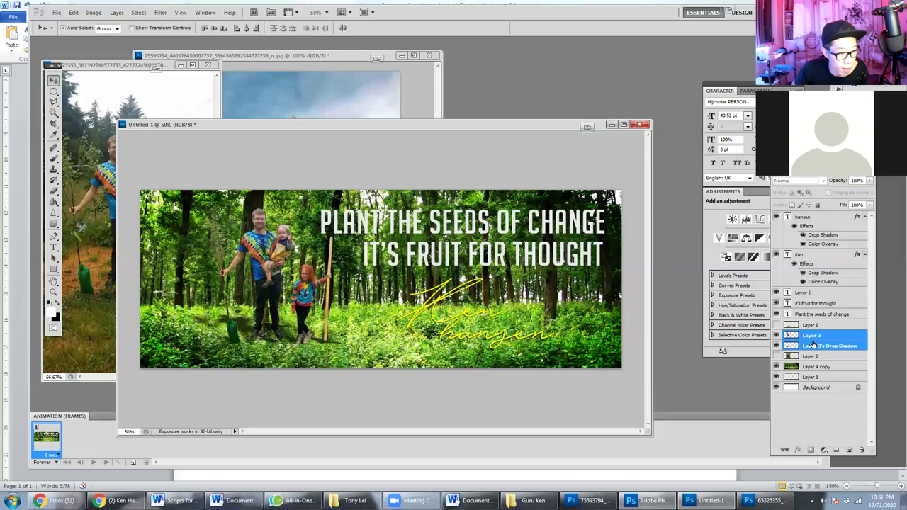
key("shift+Right")
key("Down")
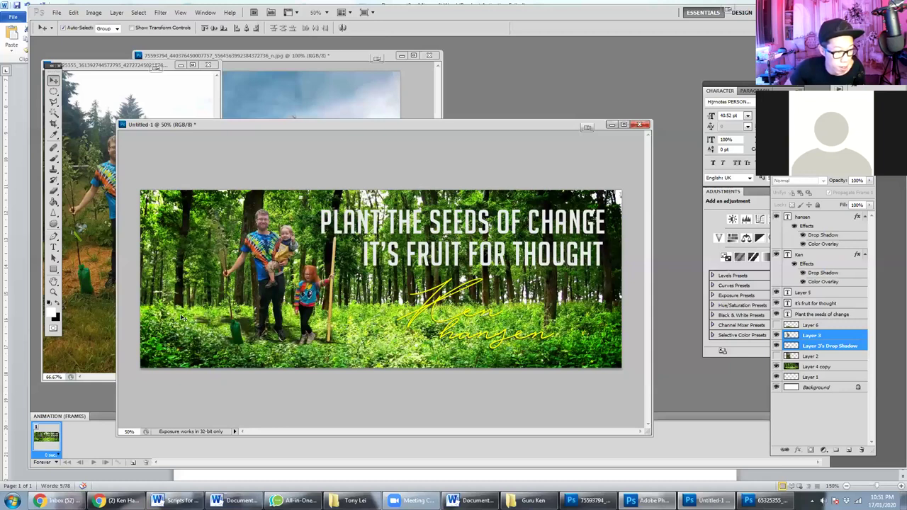
key("Right")
key("Right")
key("Right")
key("Right")
key("Right")
key("Right")
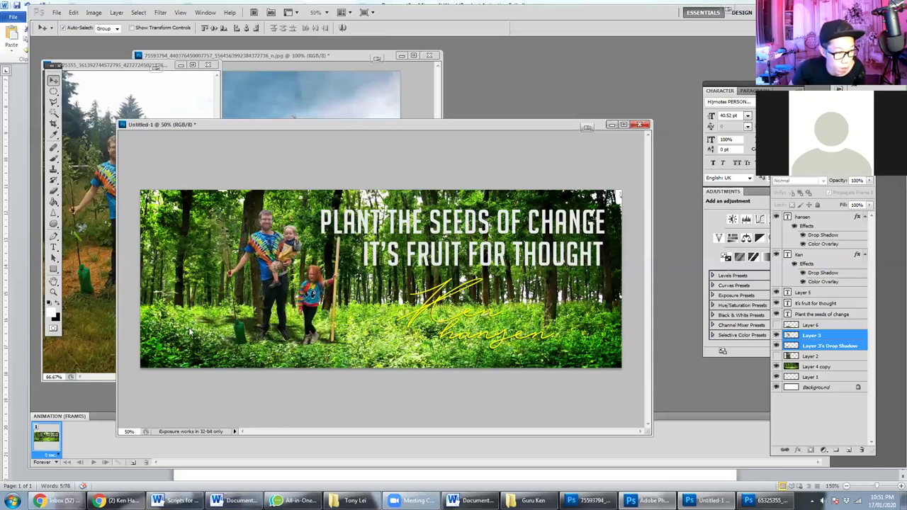
key("Right")
key("Right")
key("Right")
key("Right")
key("Right")
key("Right")
key("Right")
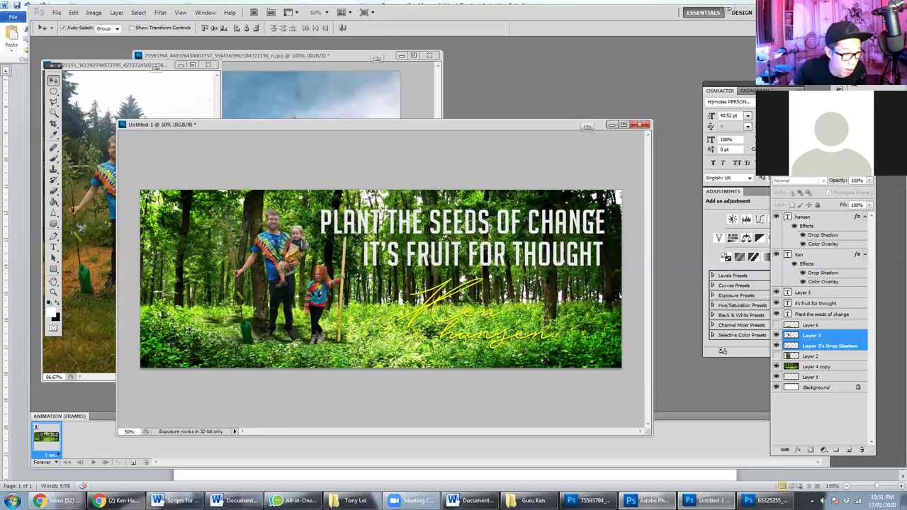
key("Right")
key("Right")
key("Right")
key("Right")
key("Right")
key("Right")
key("Right")
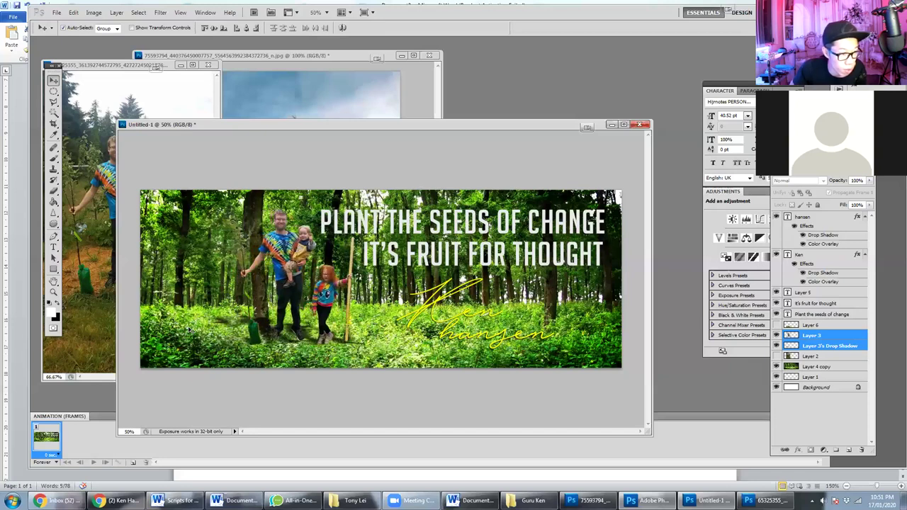
key("Right")
key("Right")
key("Right")
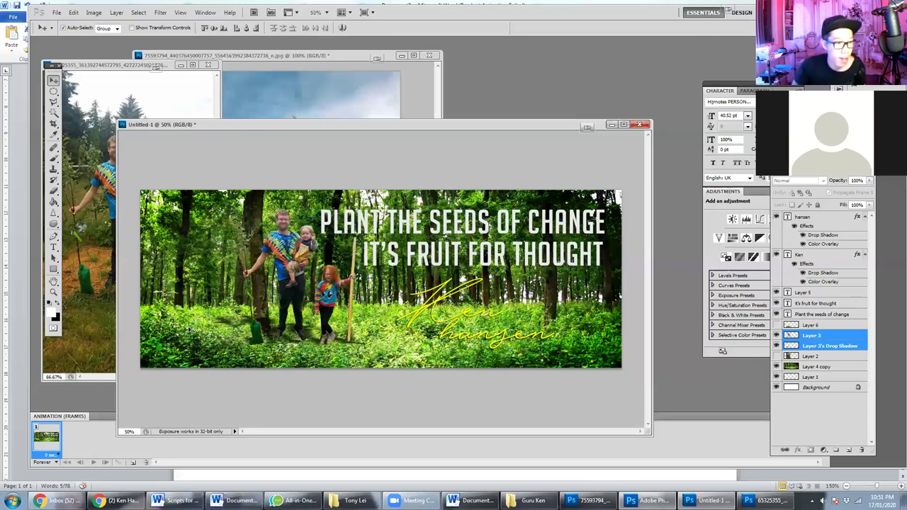
key("Left")
key("Left")
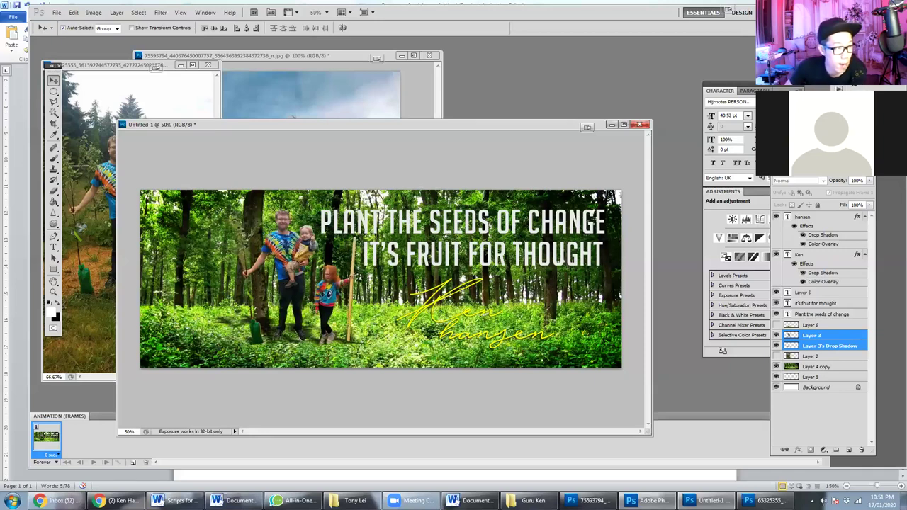
- Add a drop shadow of size 3 and spread 1 to the Plant the seeds of change line
left_click(515, 225)
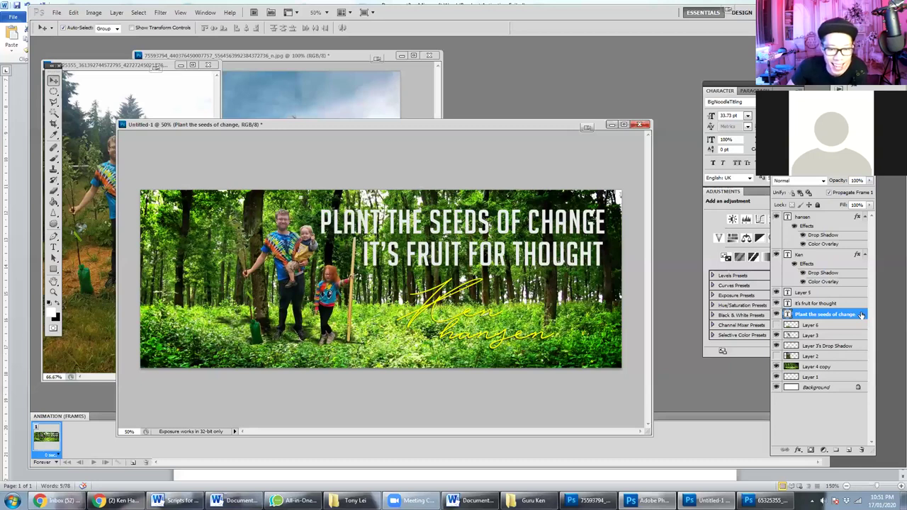
double_click(863, 315)
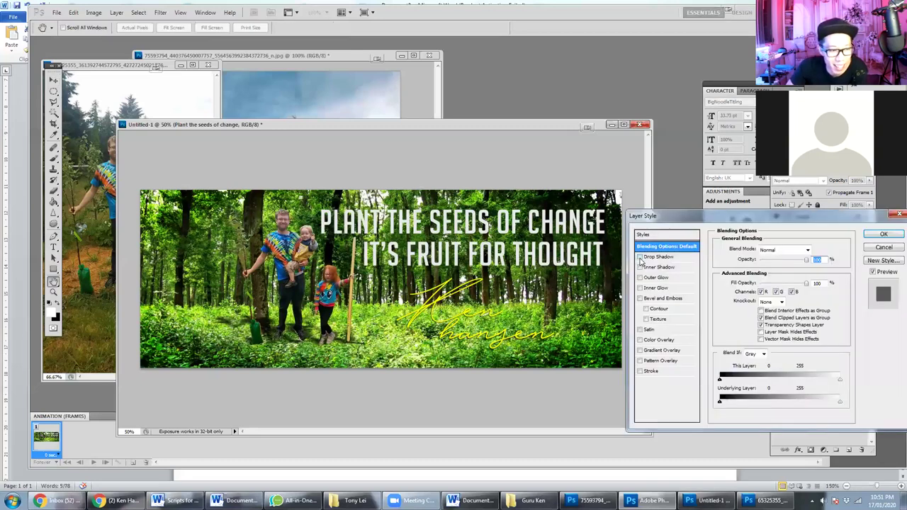
left_click(665, 258)
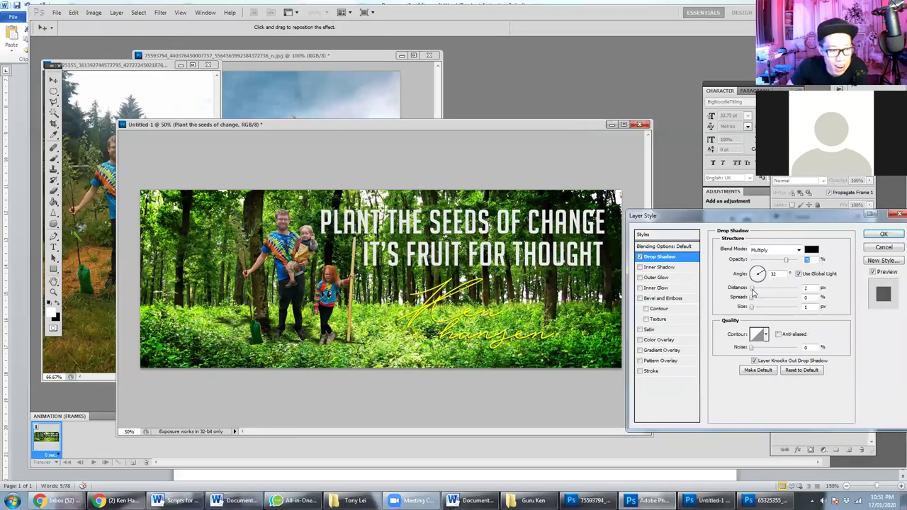
left_click(752, 307)
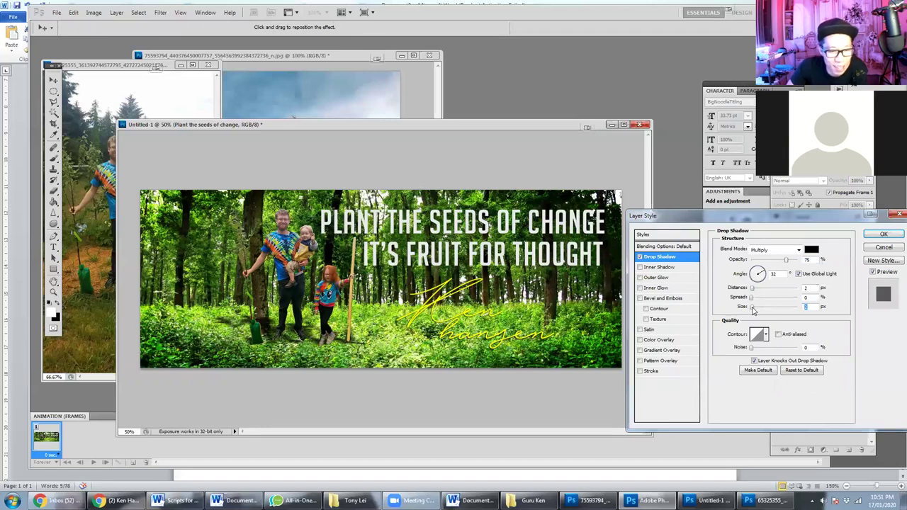
type("3")
key("shift+Tab")
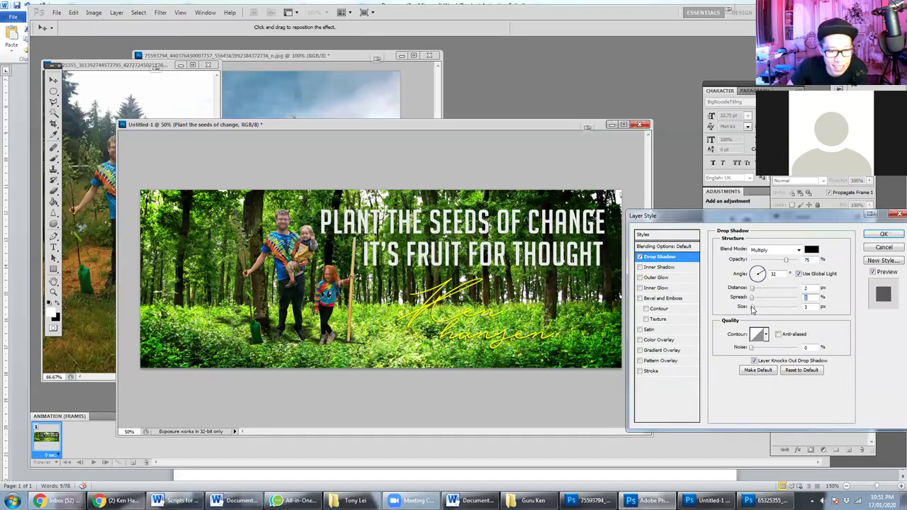
type("1")
key("Tab")
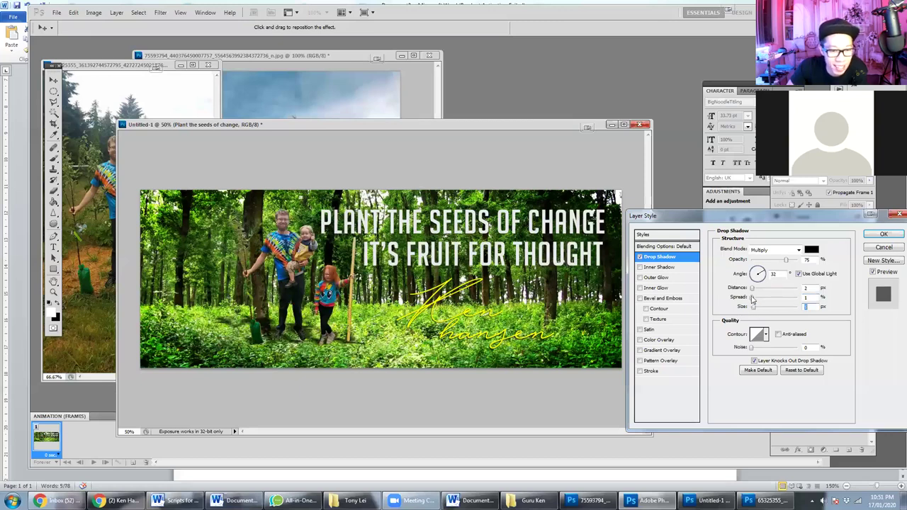
left_click_drag(752, 290, 755, 290)
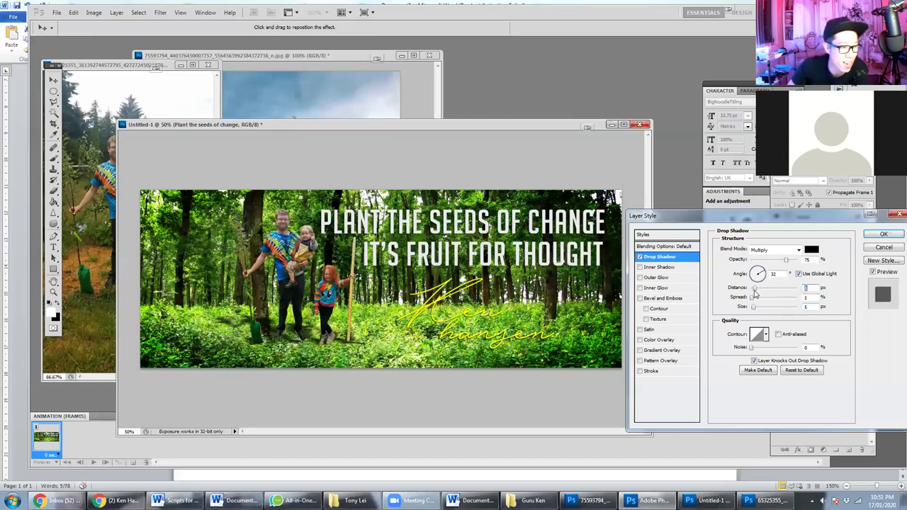
left_click(883, 234)
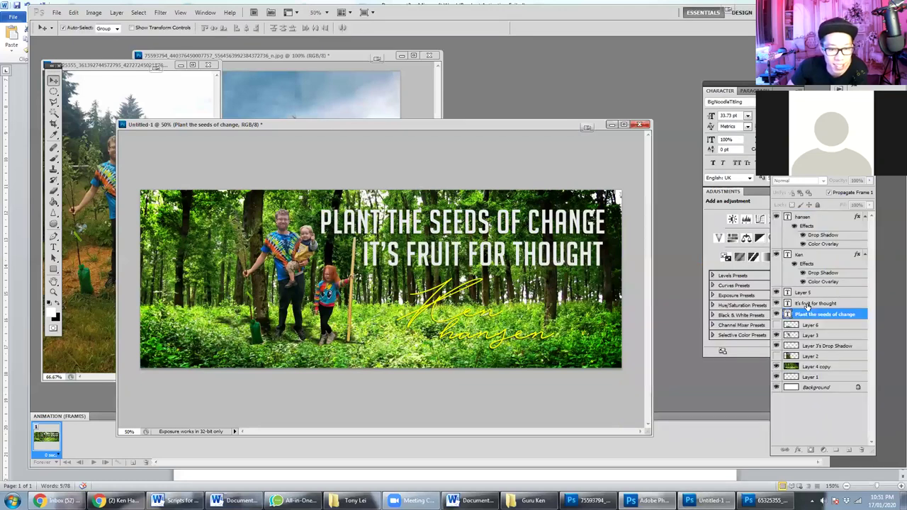
- Add a drop shadow of size 8 to the It's fruit for thought line
double_click(851, 306)
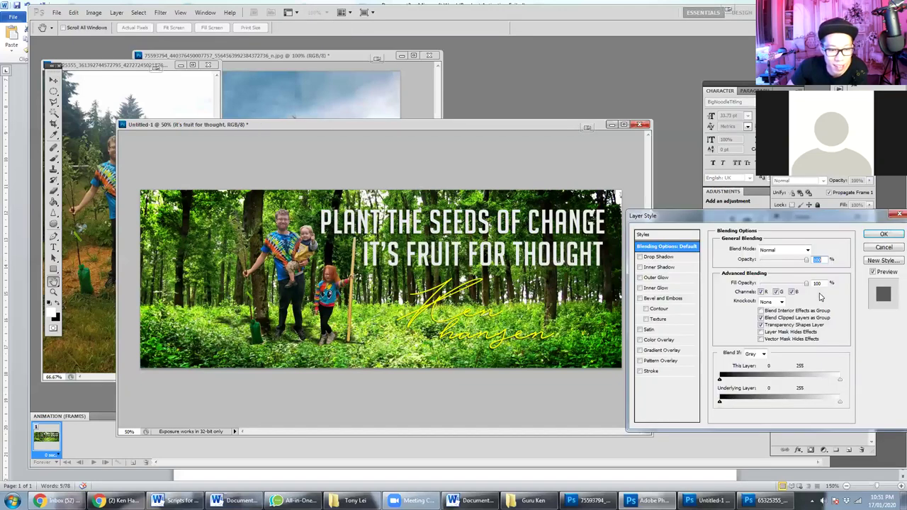
left_click(658, 258)
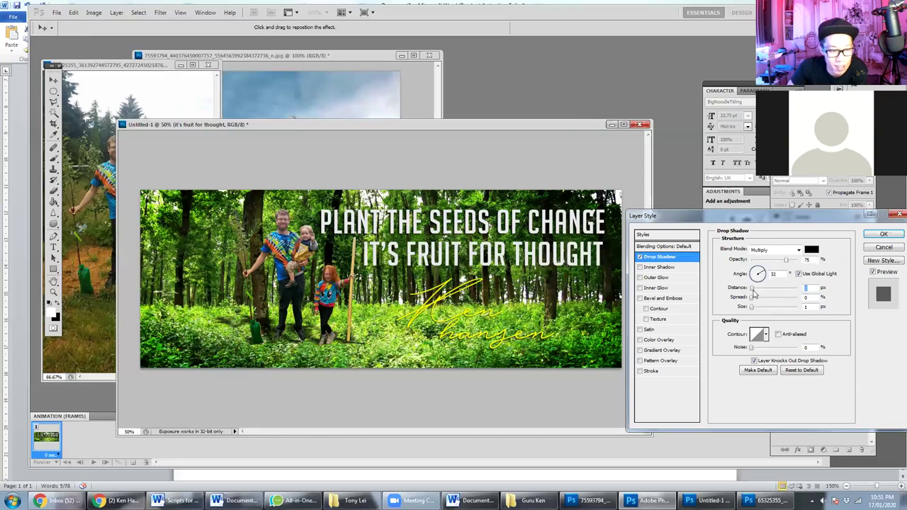
left_click_drag(752, 307, 755, 308)
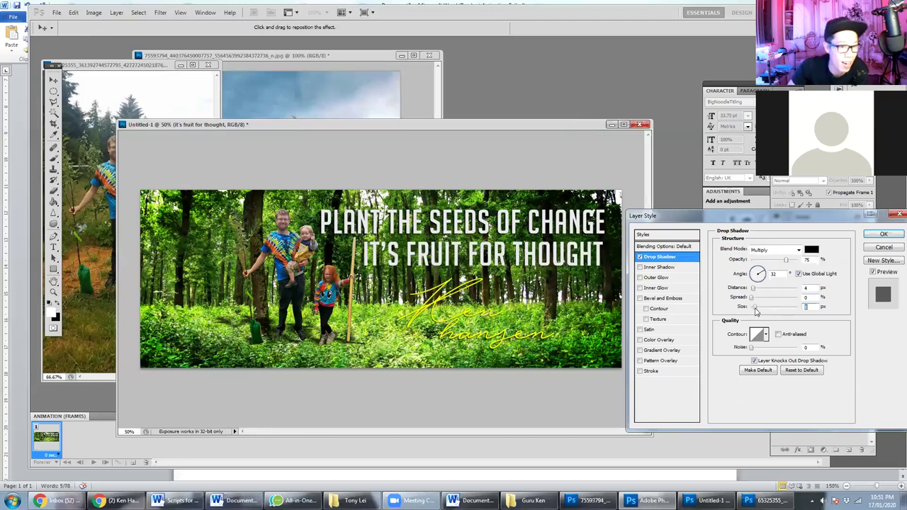
type("8")
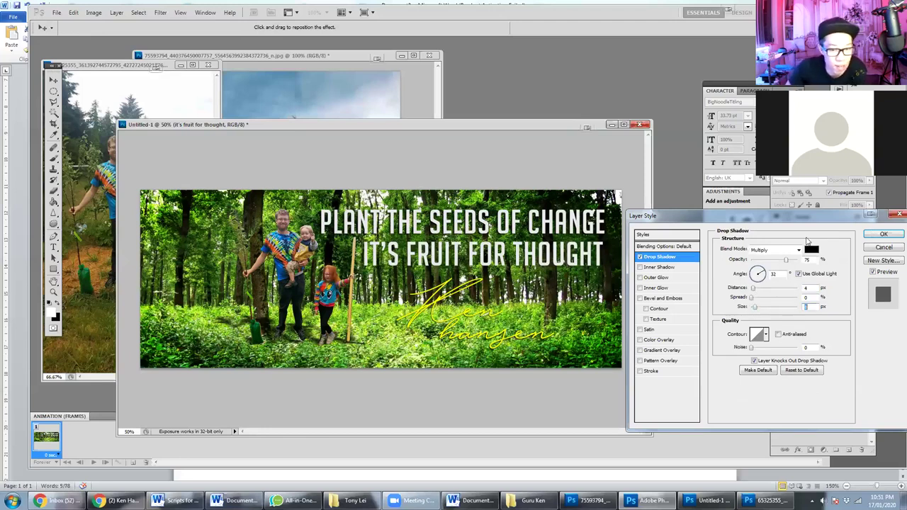
key("Return")
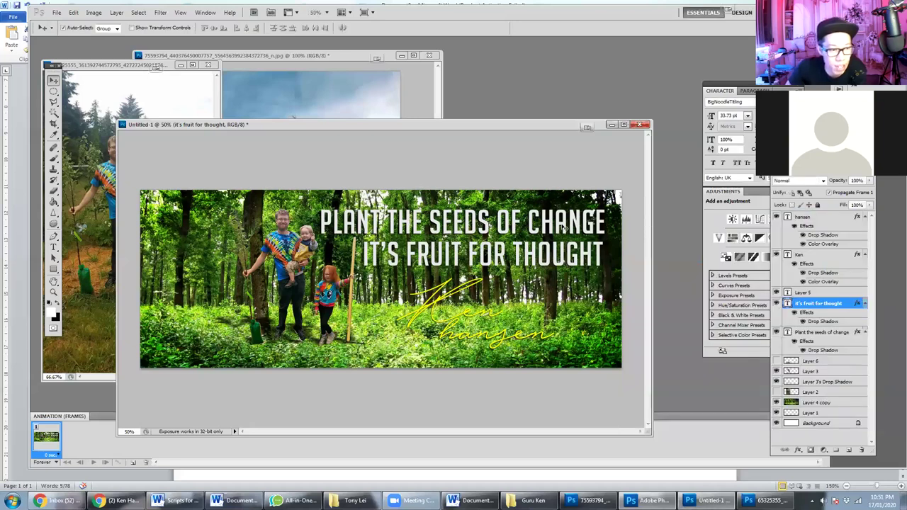
- Select CHANGE in the headline and try bright green, then yellow, as its text colour
left_click(790, 336)
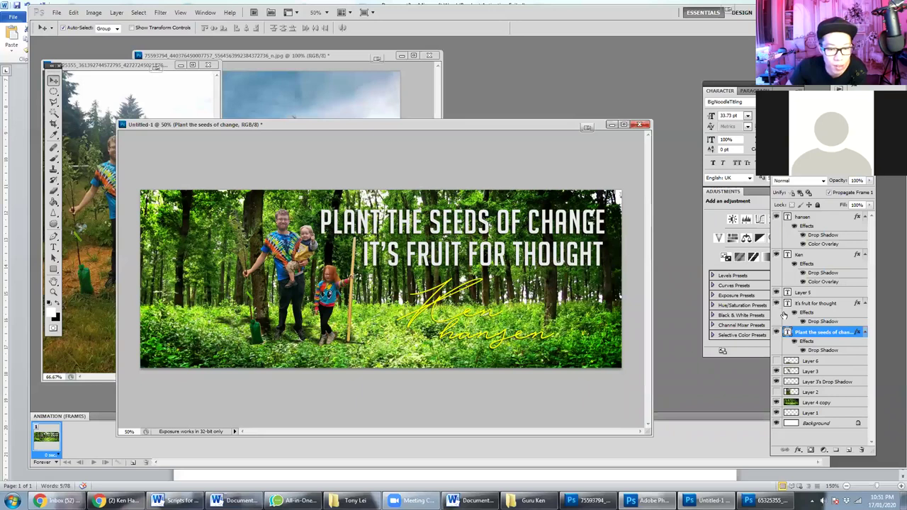
key("t")
double_click(533, 222)
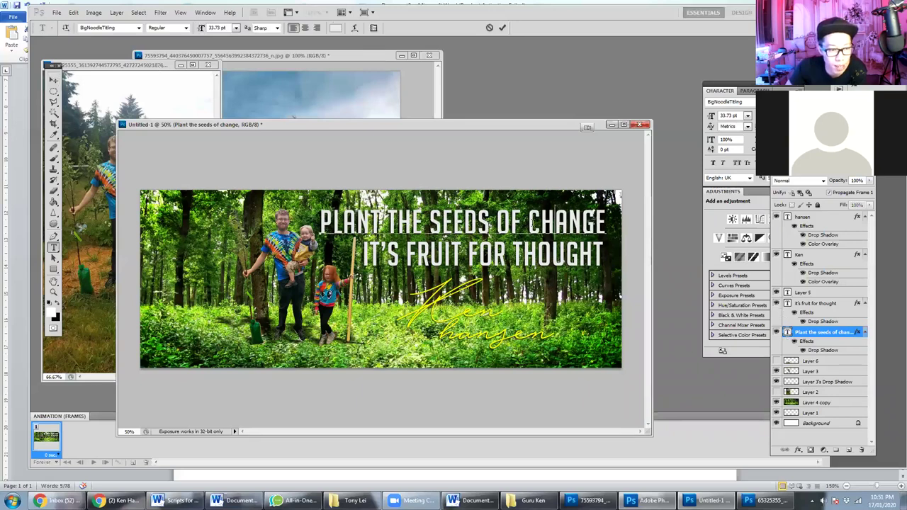
left_click(54, 306)
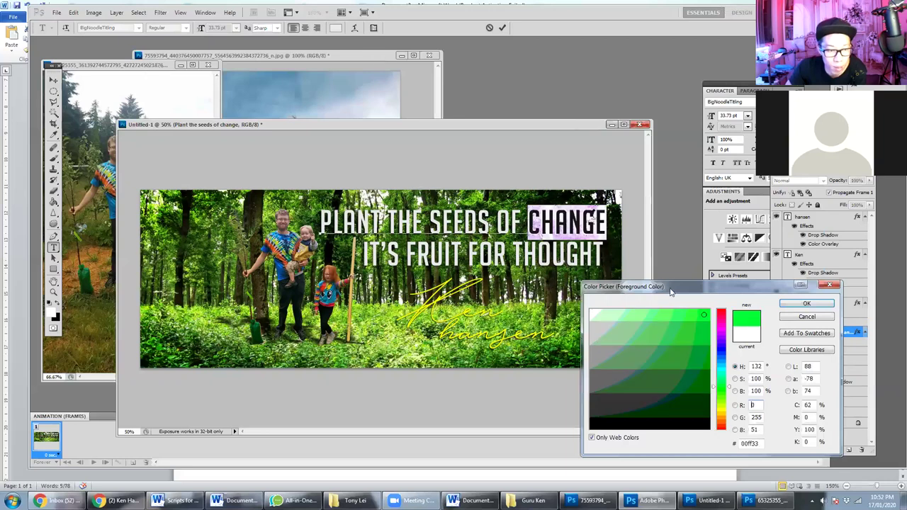
left_click(829, 307)
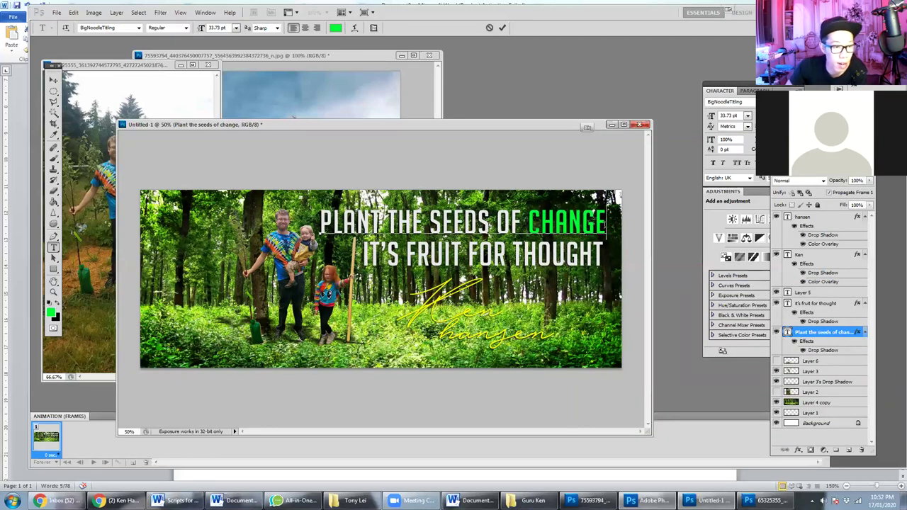
left_click(53, 313)
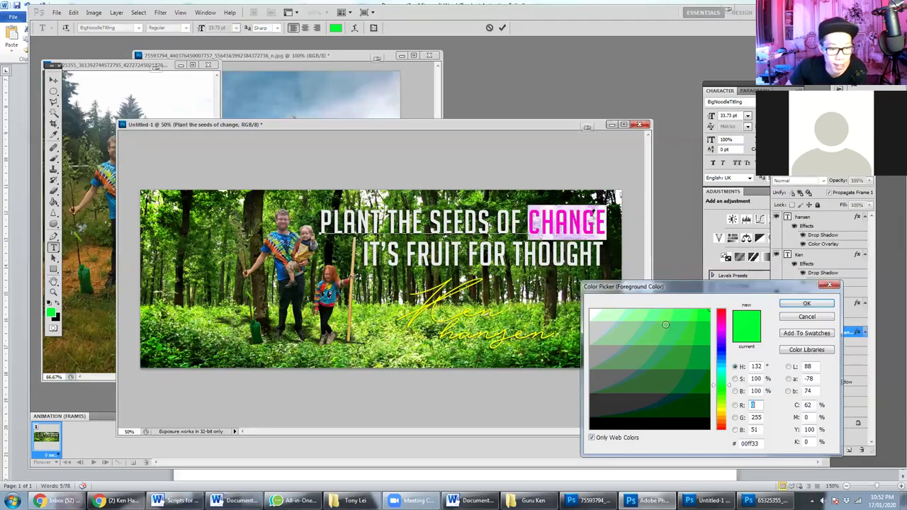
left_click(723, 408)
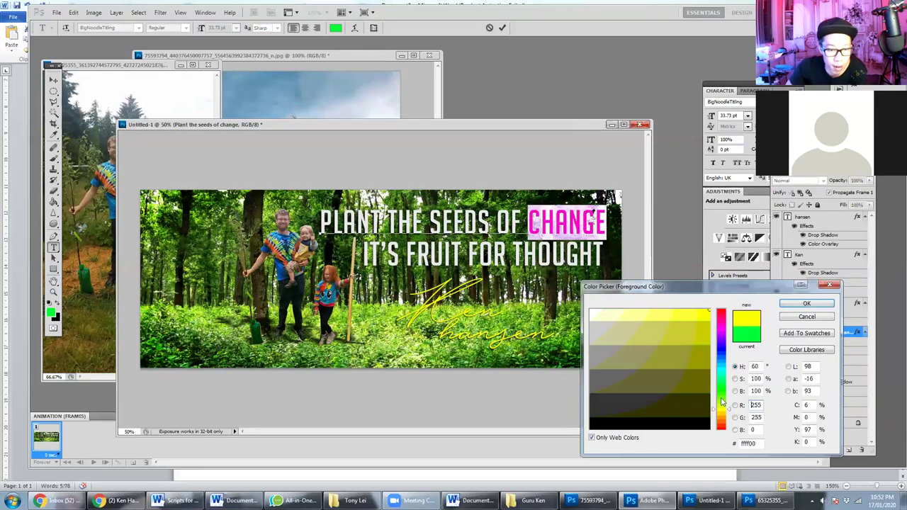
left_click(806, 306)
left_click(528, 221)
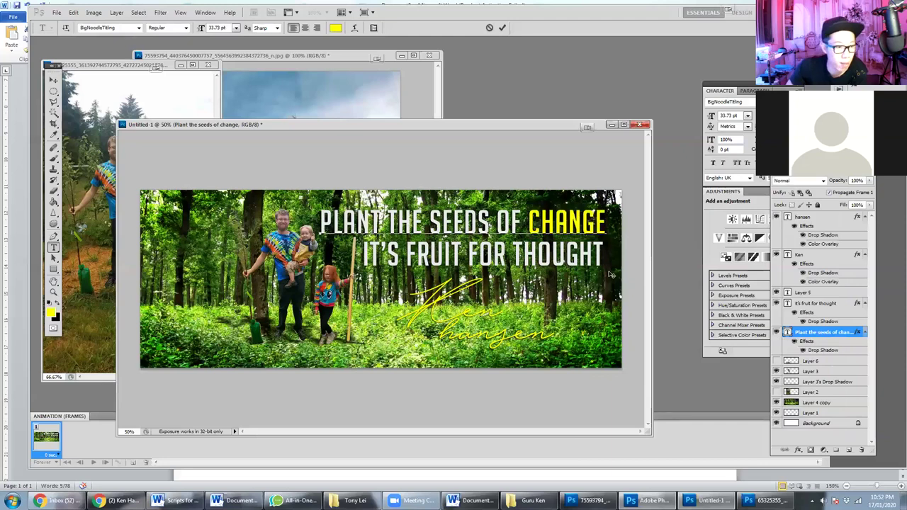
- Reselect CHANGE, settle on green 009900, and commit the headline edit
key("shift+End")
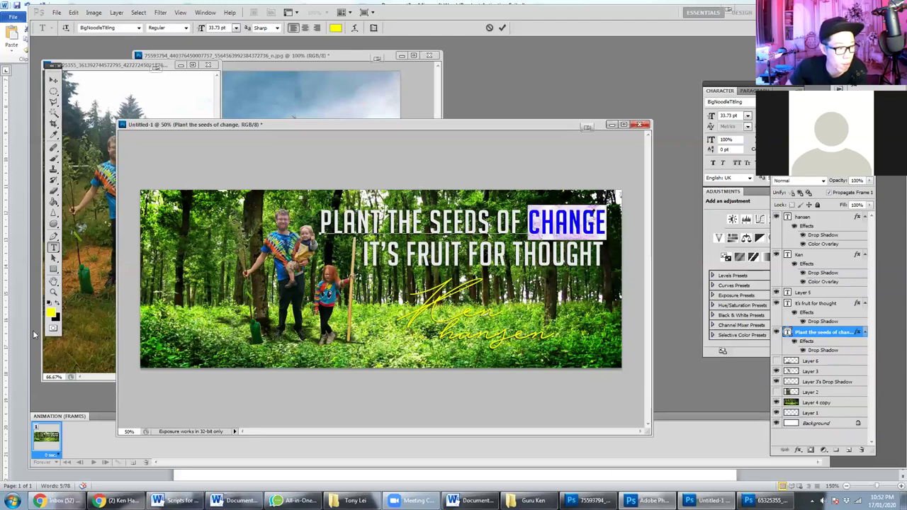
left_click(52, 312)
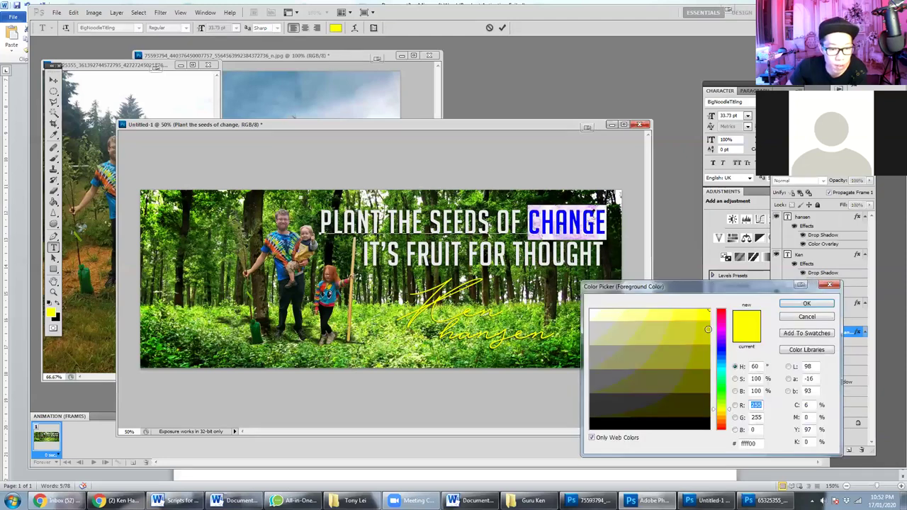
left_click(720, 390)
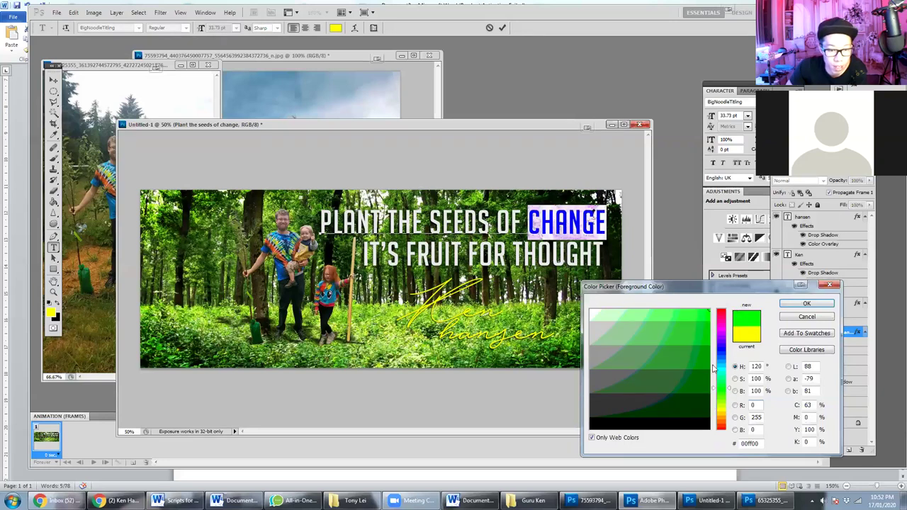
left_click(722, 390)
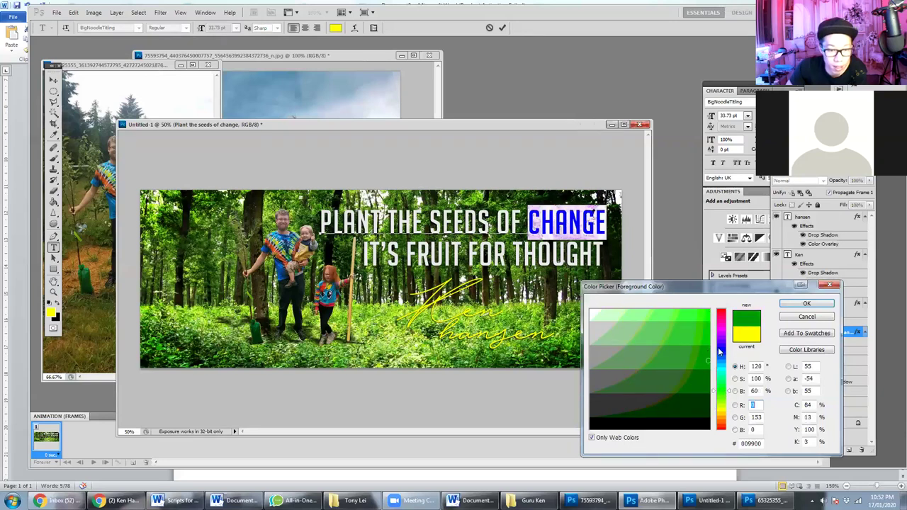
left_click(804, 304)
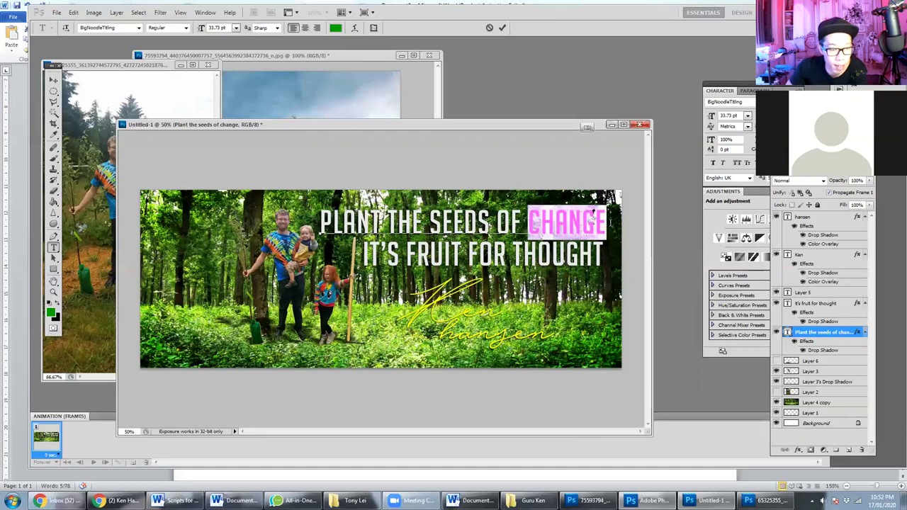
left_click(52, 311)
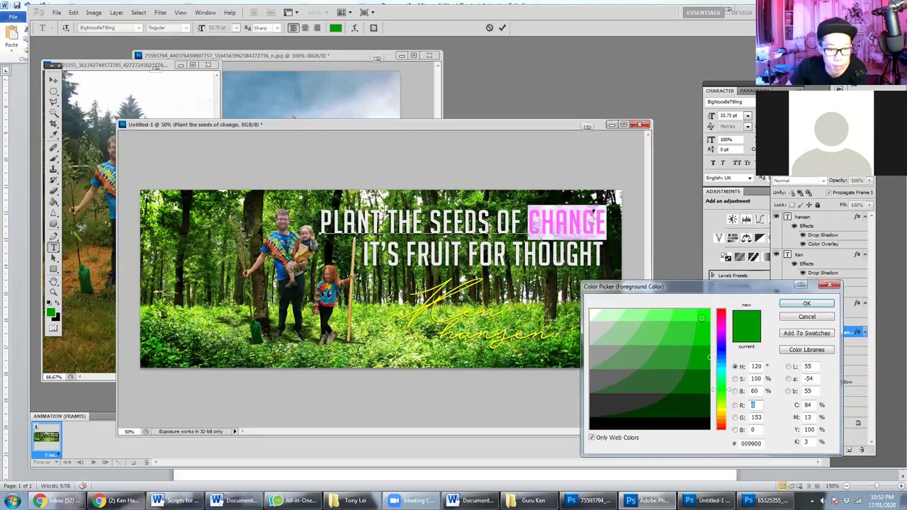
key("Return")
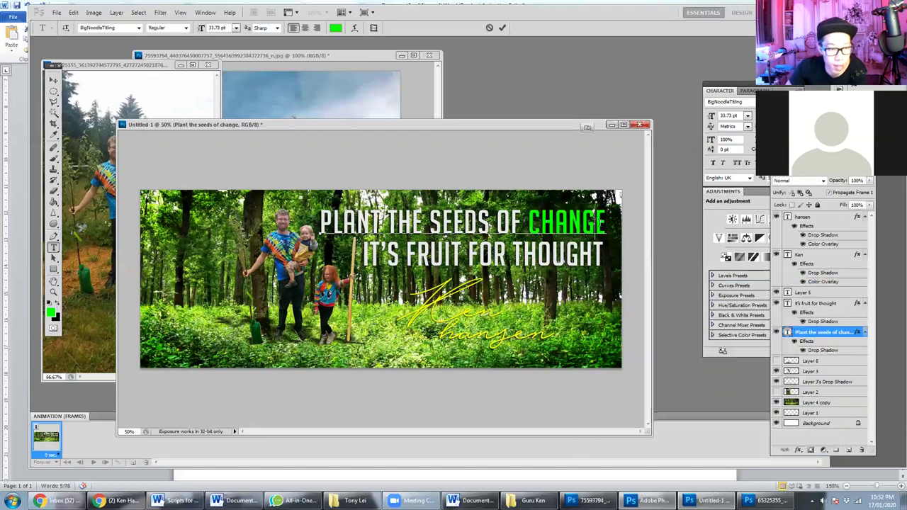
key("ctrl+Return")
key("v")
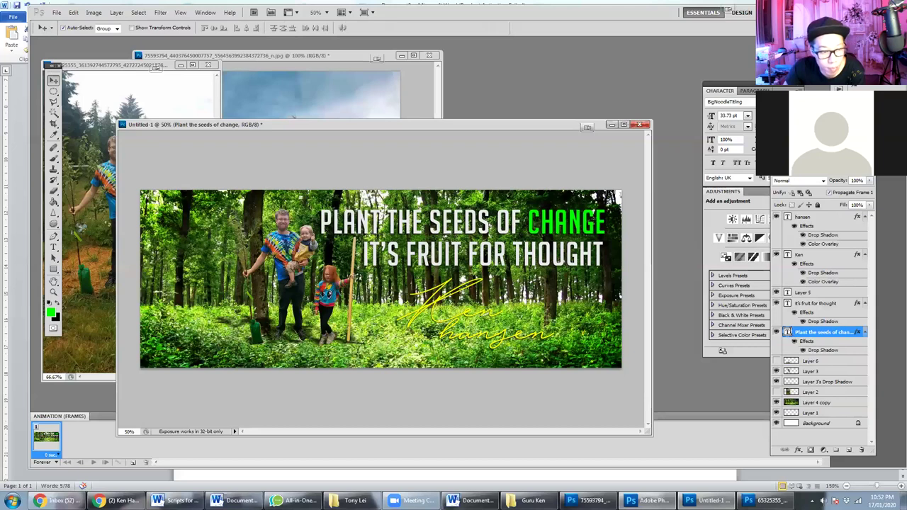
double_click(789, 330)
- Select FRUIT in the It's fruit for thought line and commit it in green
double_click(854, 306)
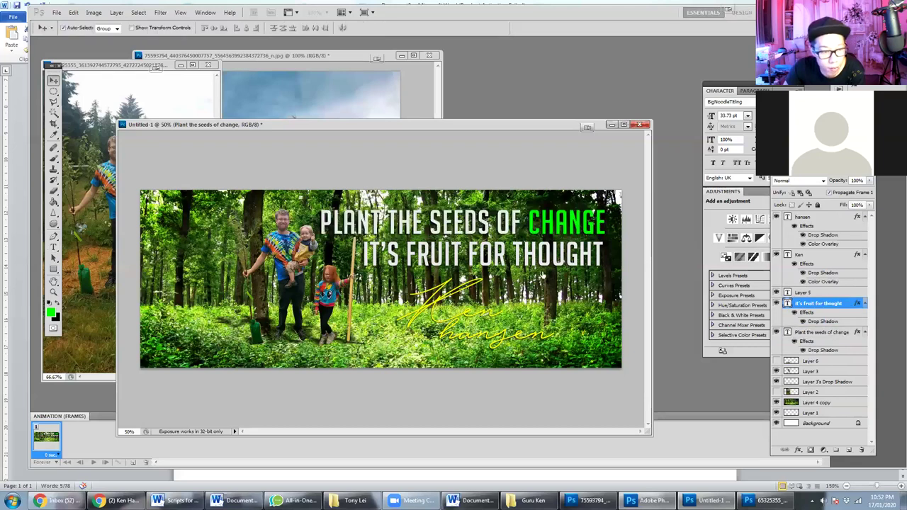
double_click(408, 254)
double_click(412, 254)
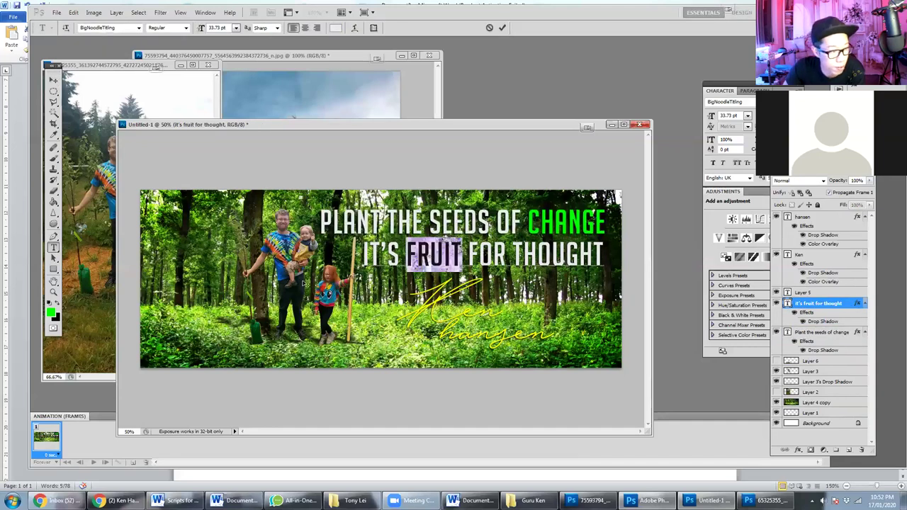
left_click(55, 80)
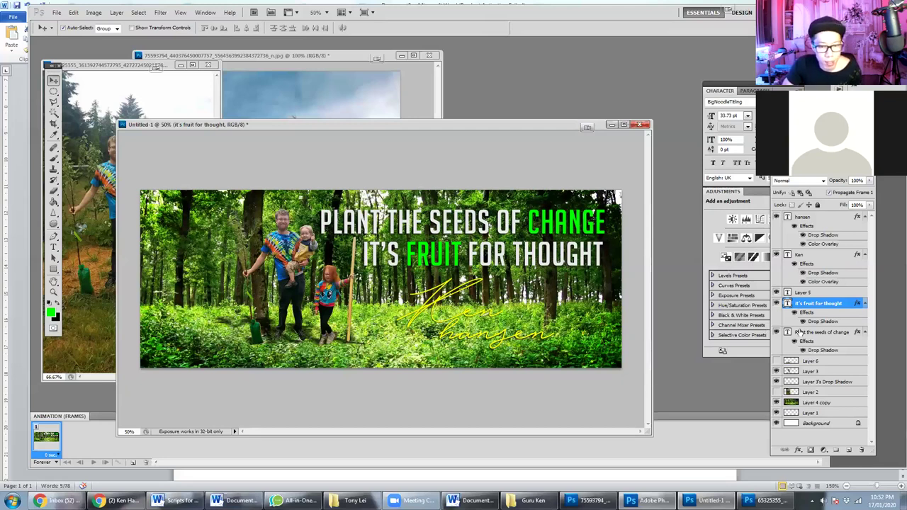
- Duplicate the signature layer and drag both signature layers to a new spot on the banner
right_click(821, 258)
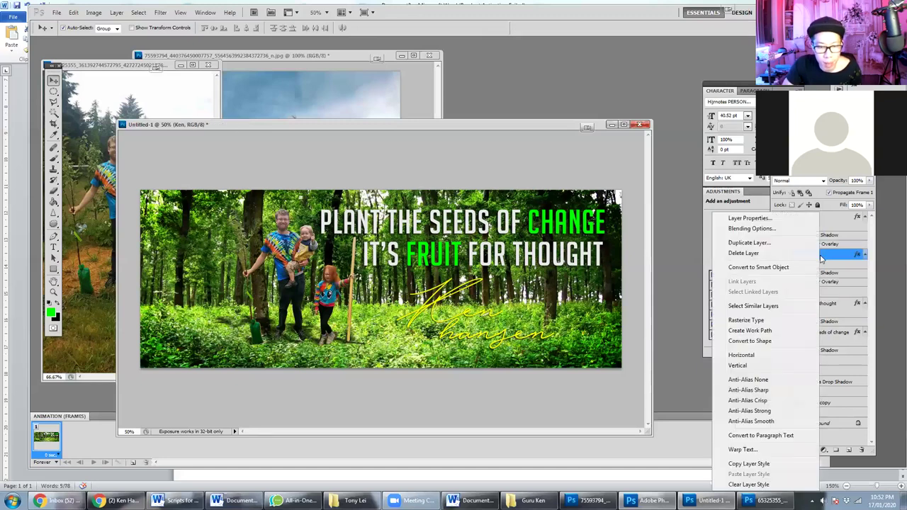
left_click(751, 228)
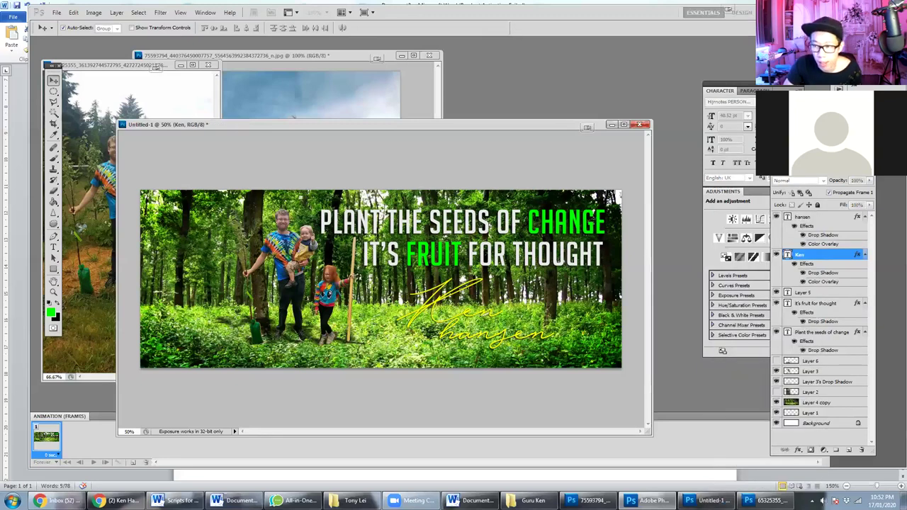
key("ctrl+j")
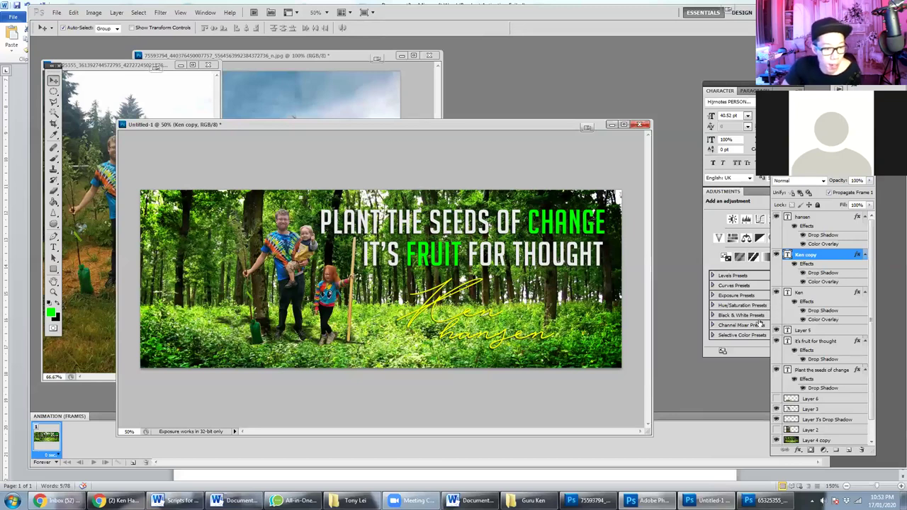
left_click(815, 295, "shift")
left_click(827, 218, "shift")
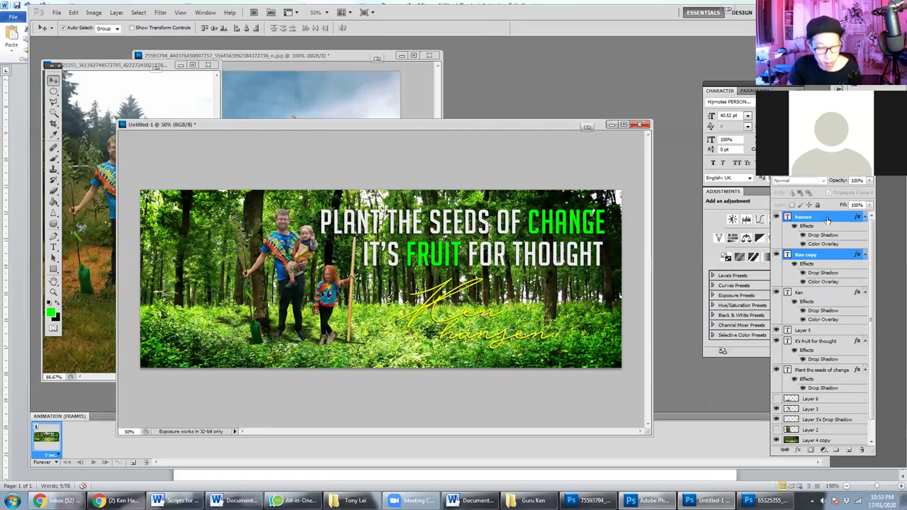
key("Right")
key("shift+Right")
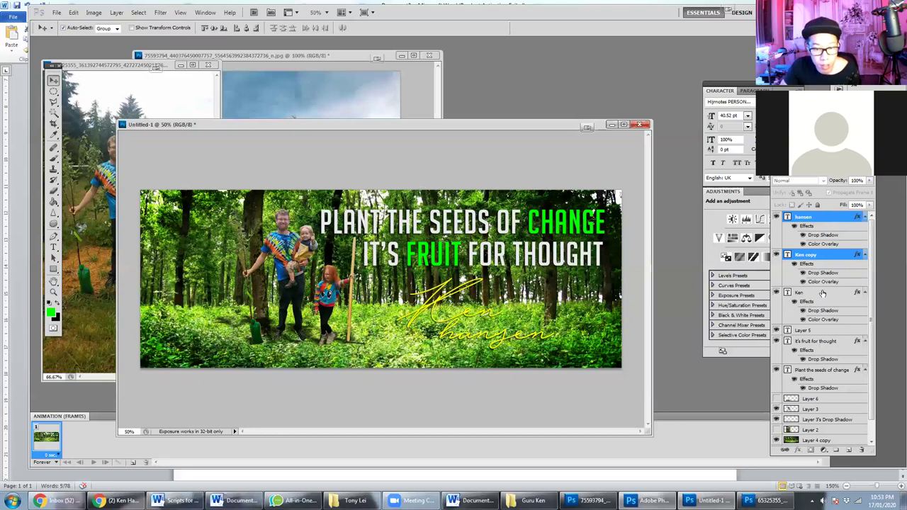
key("alt+shift+bracketleft")
left_click(79, 29)
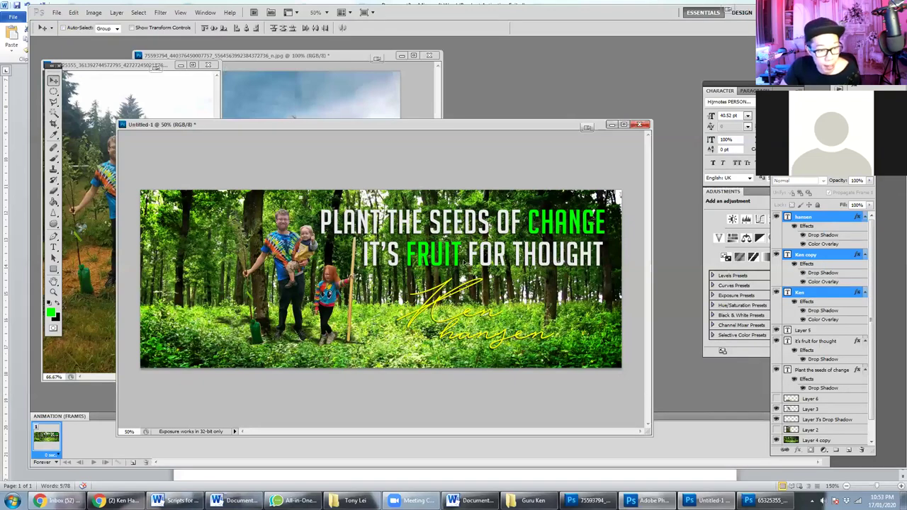
mouse_move(466, 313)
left_mouse_down()
mouse_move(530, 315)
mouse_move(420, 316)
left_mouse_up()
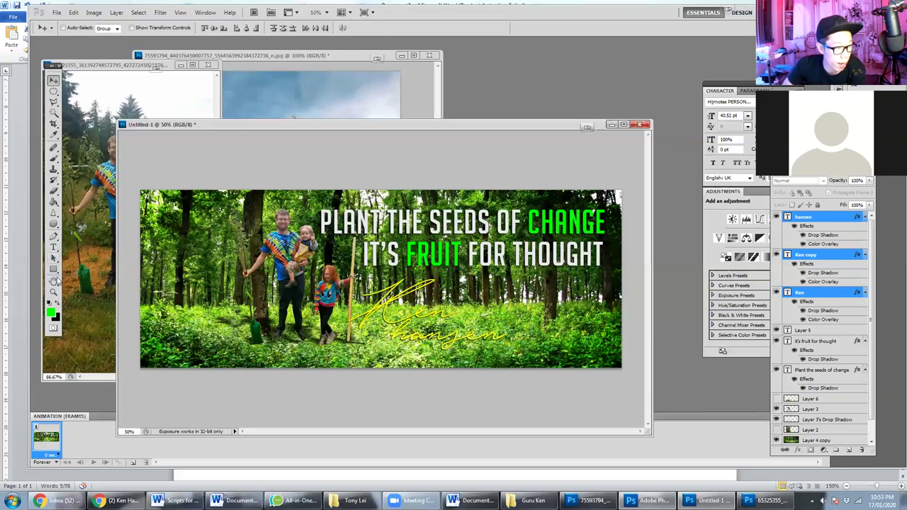
- Swap foreground and background colours and switch to the Horizontal Type Tool
left_click(59, 303)
left_click(53, 270)
left_click_drag(55, 249, 79, 252)
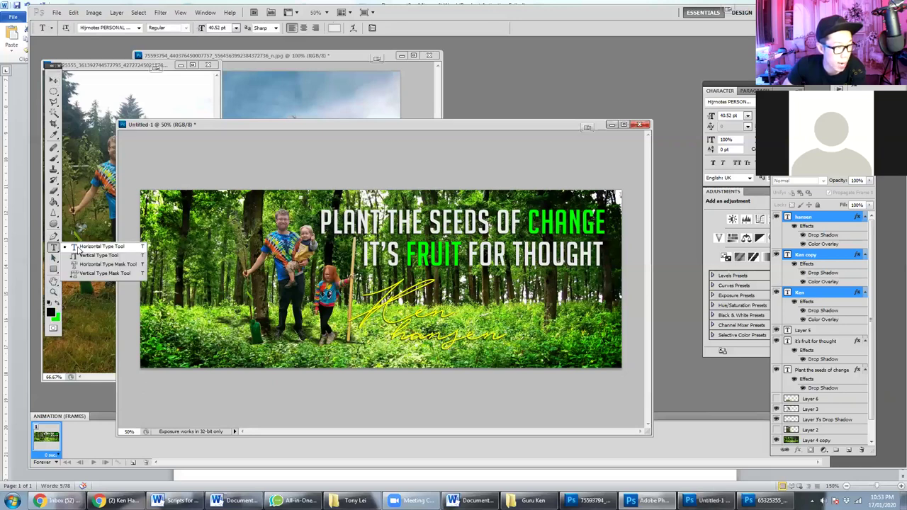
left_click(78, 248)
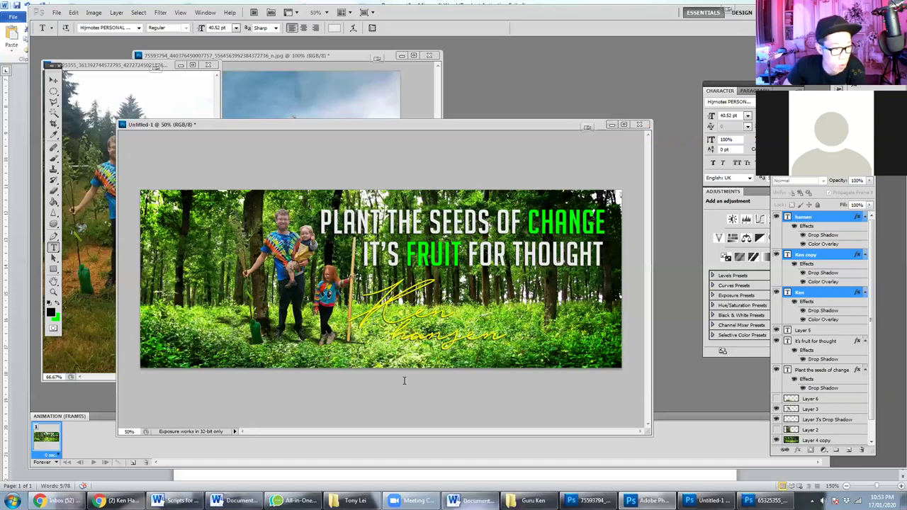
key("alt+Tab")
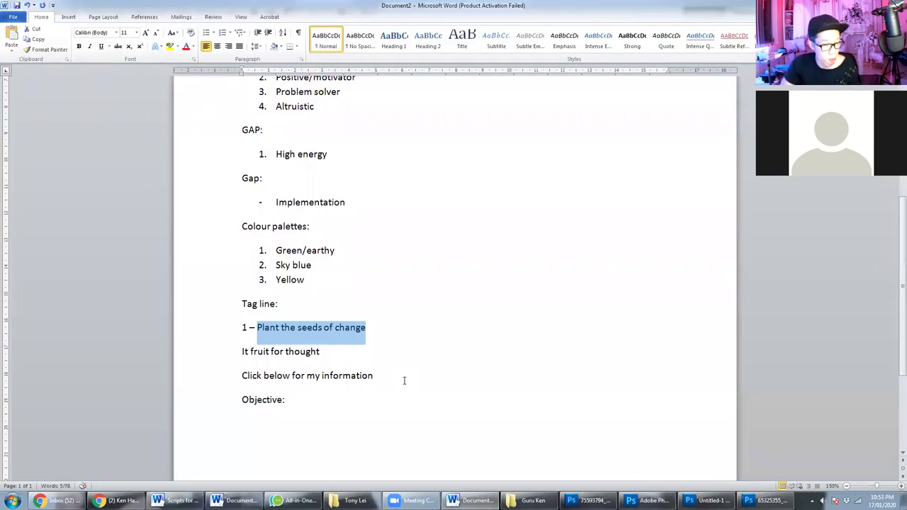
- Glance at the Facebook profile page, then return to the Photoshop banner
key("alt+Tab")
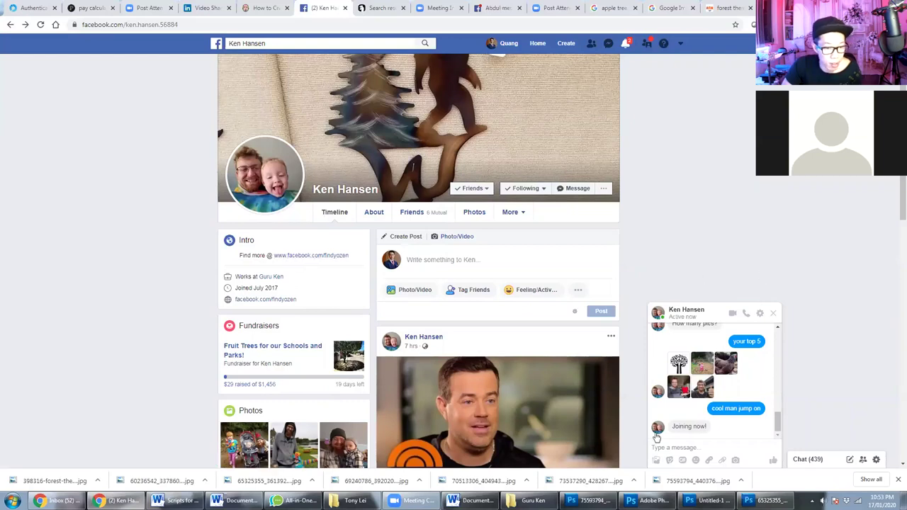
key("alt+Tab")
left_click(55, 249)
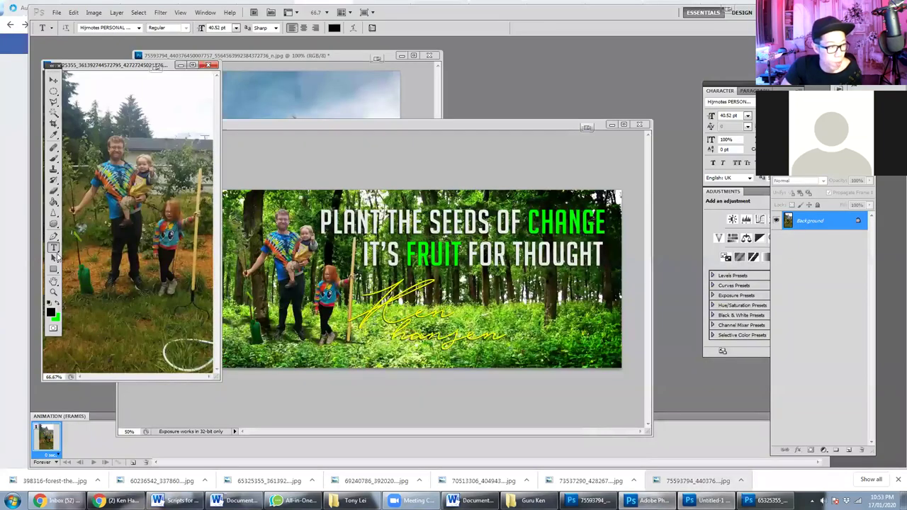
- Start a new 12 pt BigNoodleTitling text layer beside the signature
left_click(122, 27)
type("BigNoodleTitling")
key("Return")
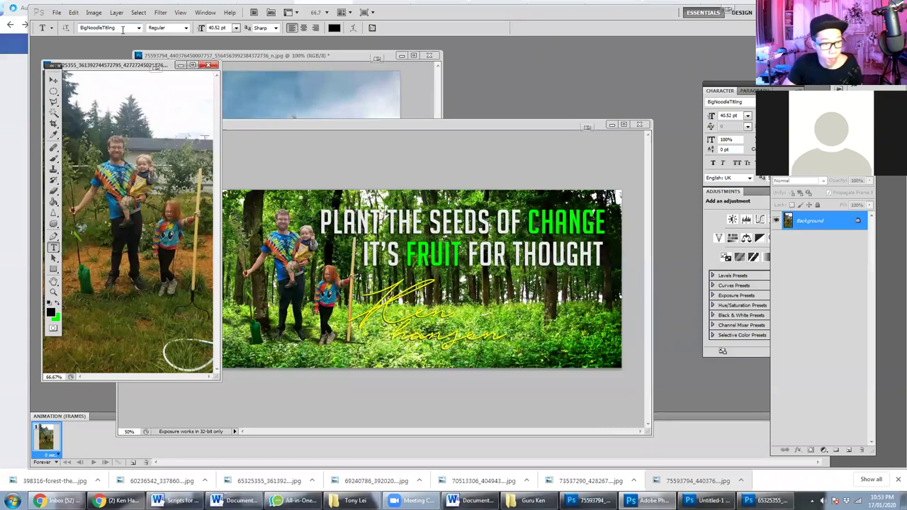
left_click(460, 294)
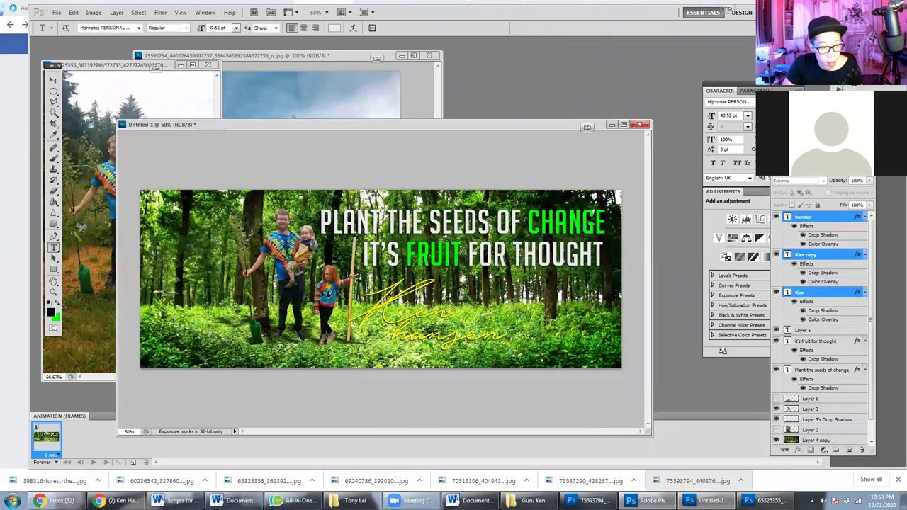
left_click(437, 279)
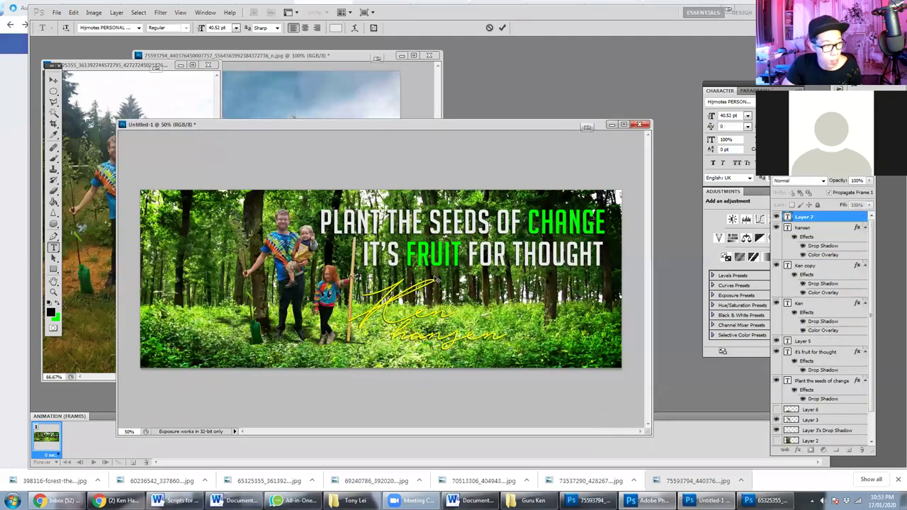
left_click(236, 28)
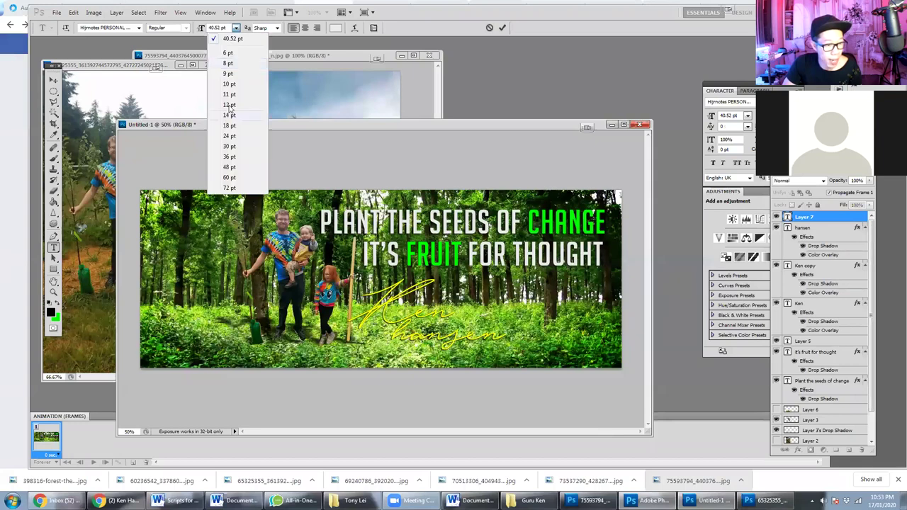
left_click(229, 104)
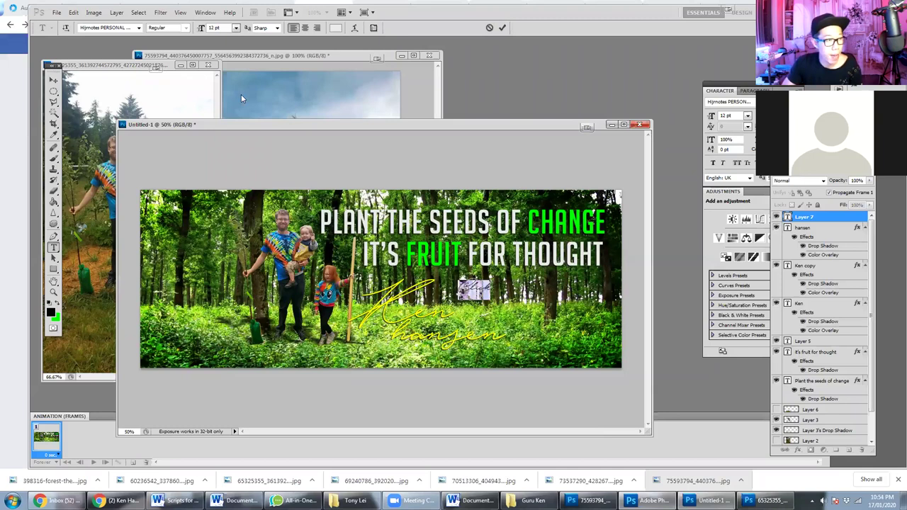
- Draft follow-me wording, then replace it with the short FB/ page handle
left_click(116, 28)
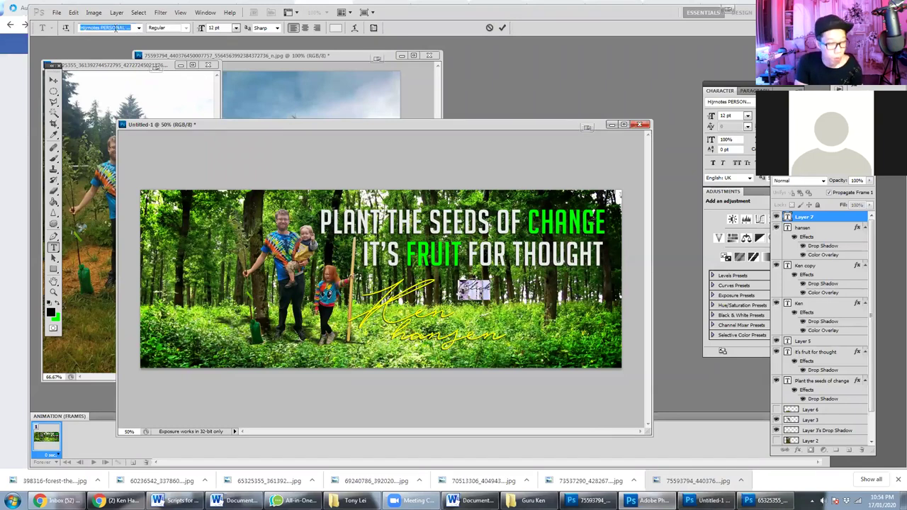
type("BigNoodleTitling")
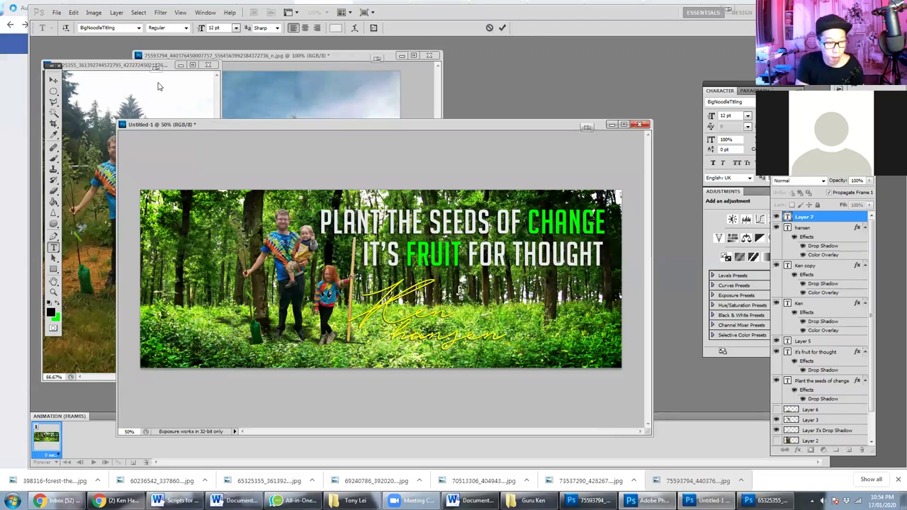
type("FOLLOW ME FOR M")
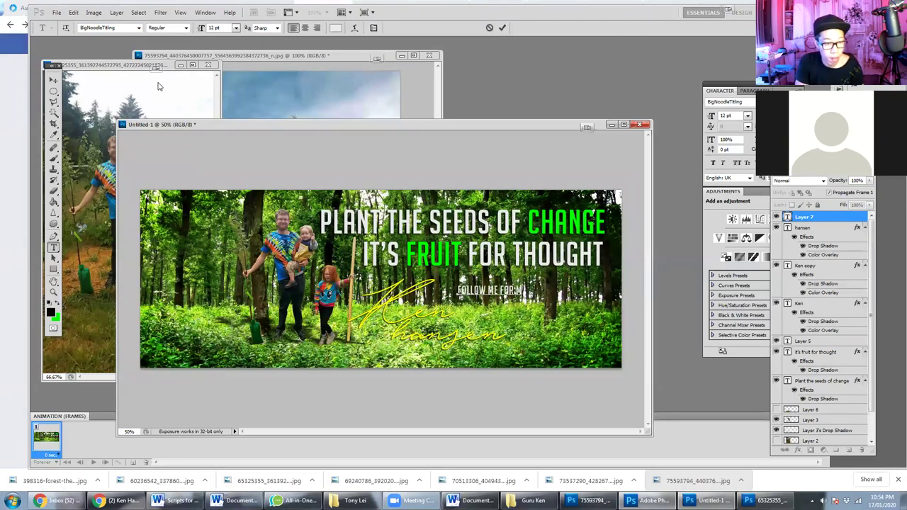
type("ORE INFORMATION")
key("BackSpace")
key("BackSpace")
key("BackSpace")
key("BackSpace")
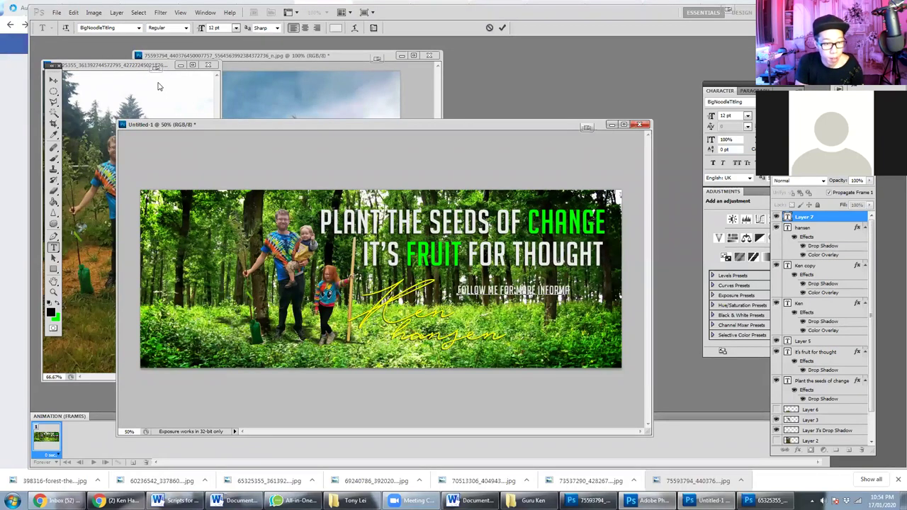
key("BackSpace")
key("BackSpace")
key("BackSpace")
key("BackSpace")
key("BackSpace")
key("BackSpace")
key("BackSpace")
key("BackSpace")
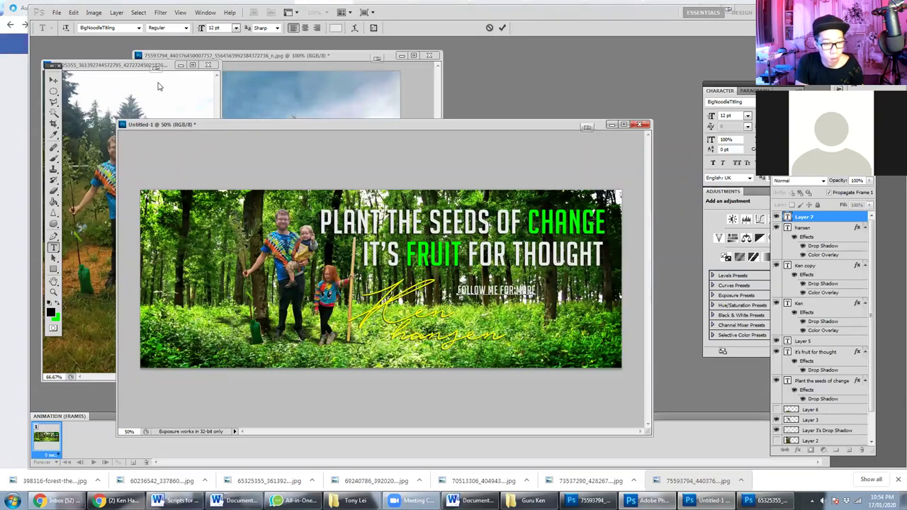
type("UPDATES")
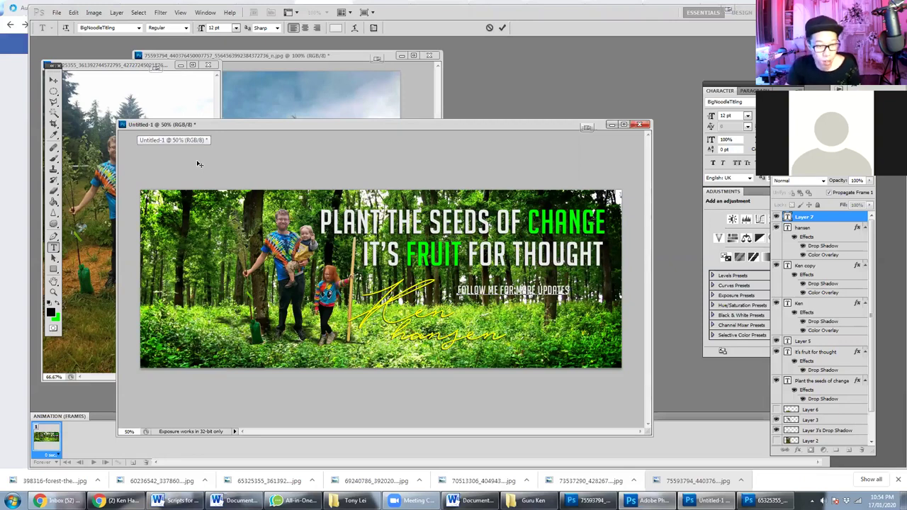
key("BackSpace")
key("BackSpace")
key("BackSpace")
key("BackSpace")
key("BackSpace")
key("BackSpace")
key("BackSpace")
key("BackSpace")
key("BackSpace")
key("BackSpace")
key("BackSpace")
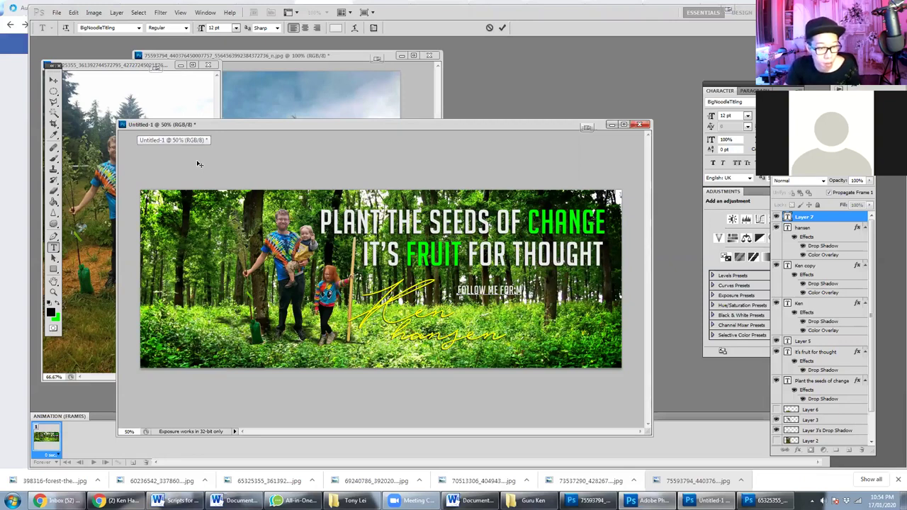
key("BackSpace")
key("BackSpace")
key("BackSpace")
key("BackSpace")
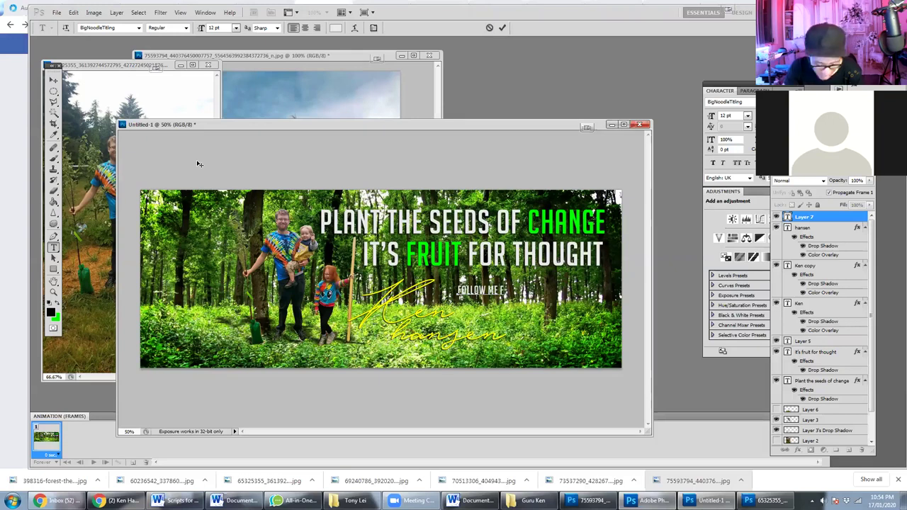
key("BackSpace")
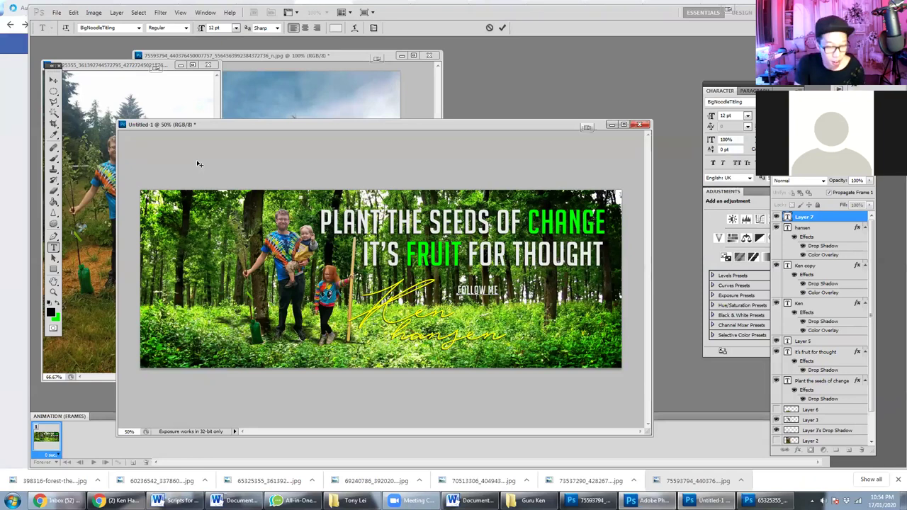
type("BELOW")
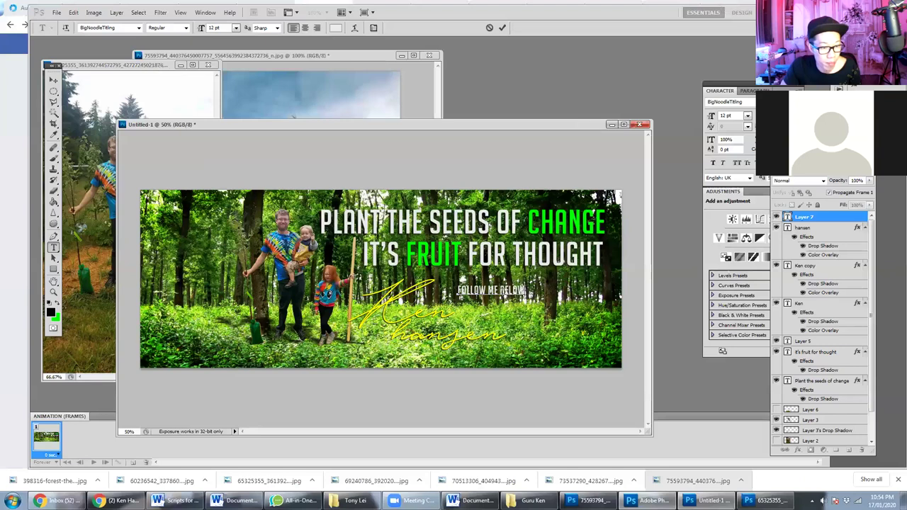
left_click_drag(522, 290, 456, 303)
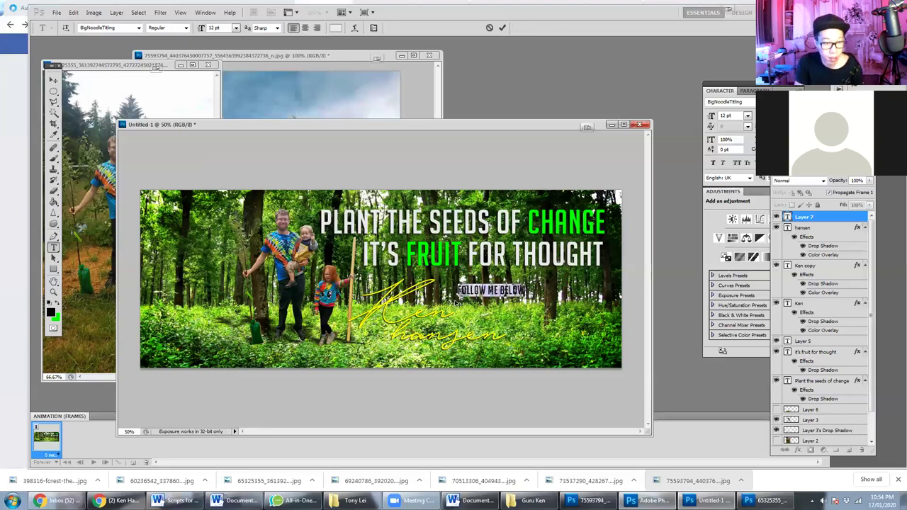
key("BackSpace")
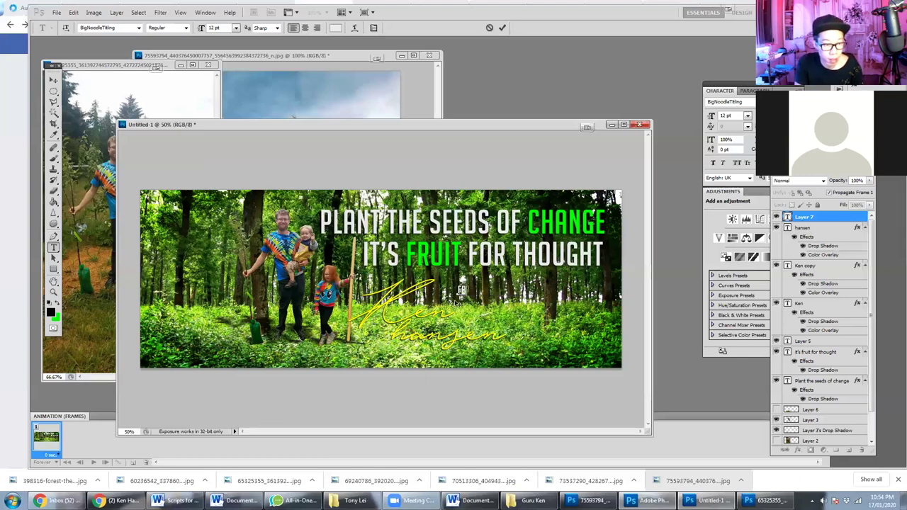
type("FB/FINDYOUR")
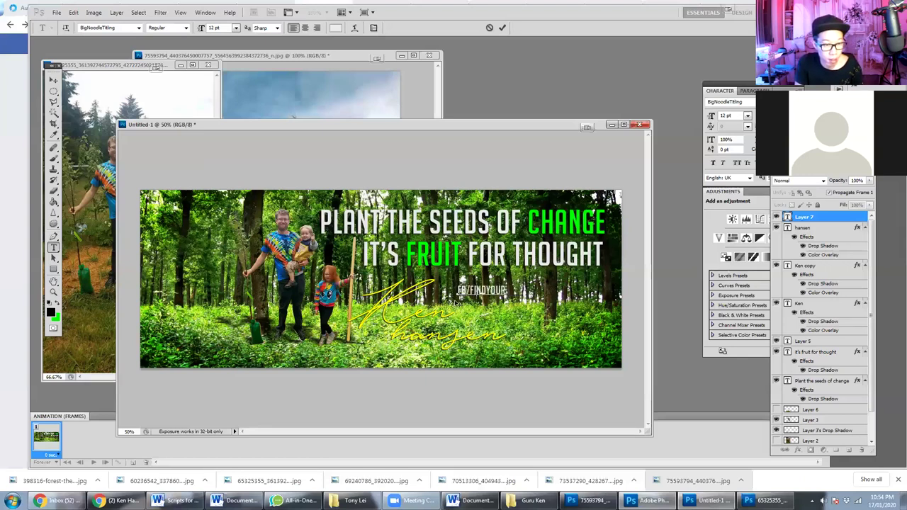
type("ZEN")
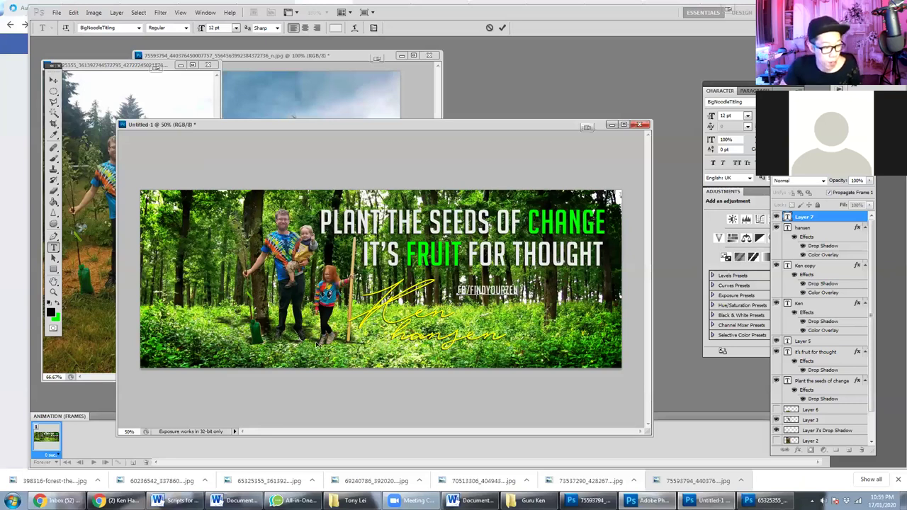
key("alt+Tab")
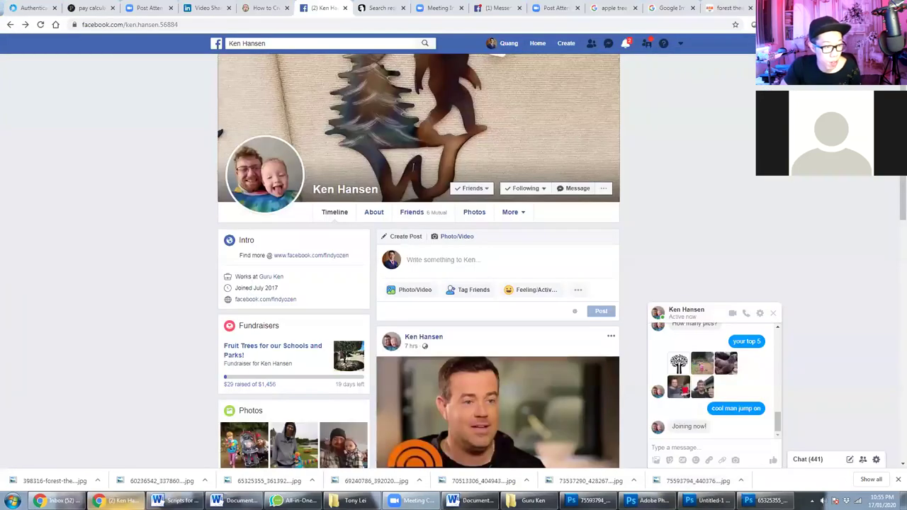
- Copy the page web address from the Facebook profile's Intro section
mouse_move(301, 257)
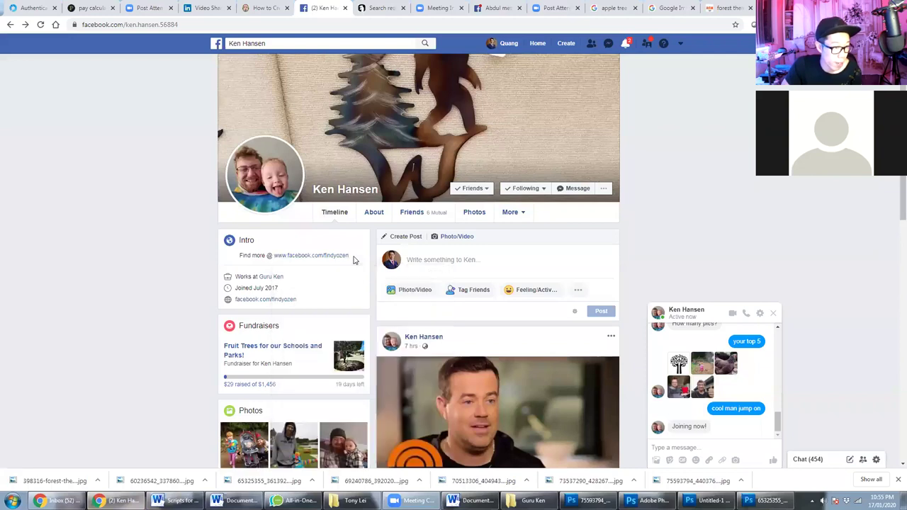
left_click_drag(349, 256, 274, 258)
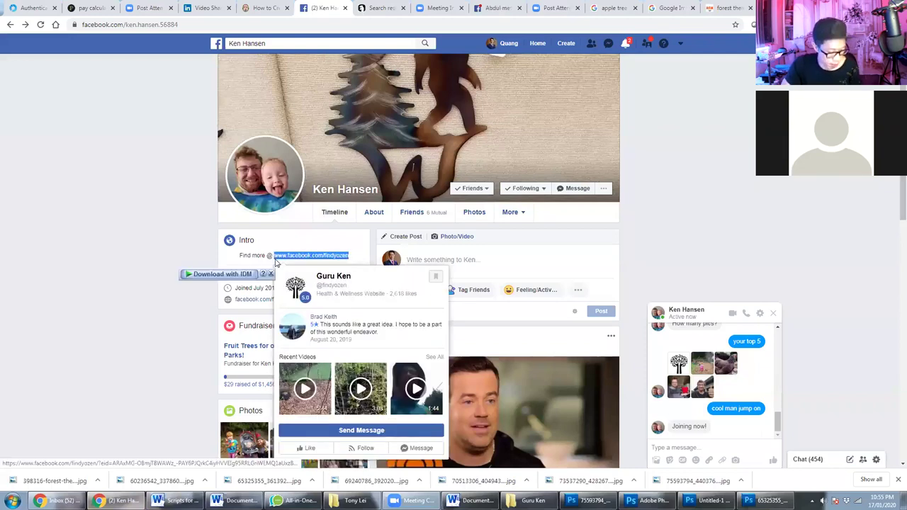
key("alt+Tab")
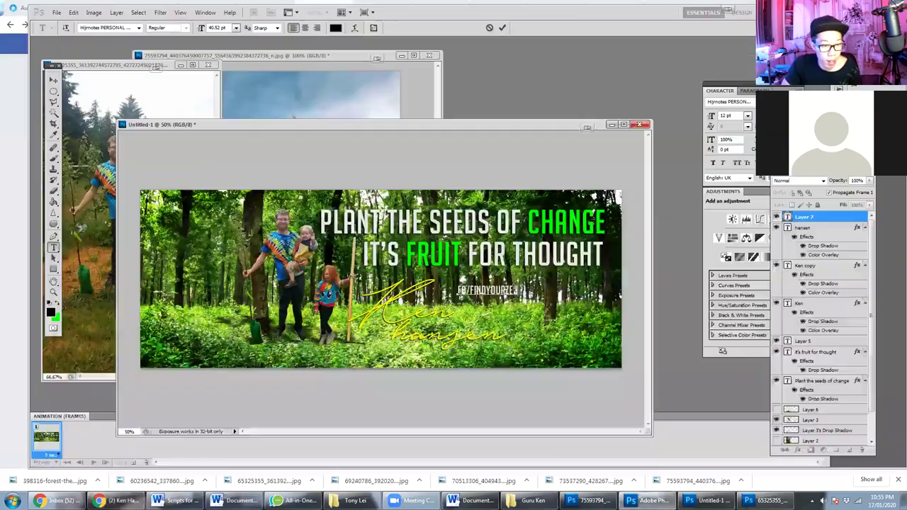
- Replace the handle text with the pasted Facebook web address, commit, and nudge it up
key("ctrl+a")
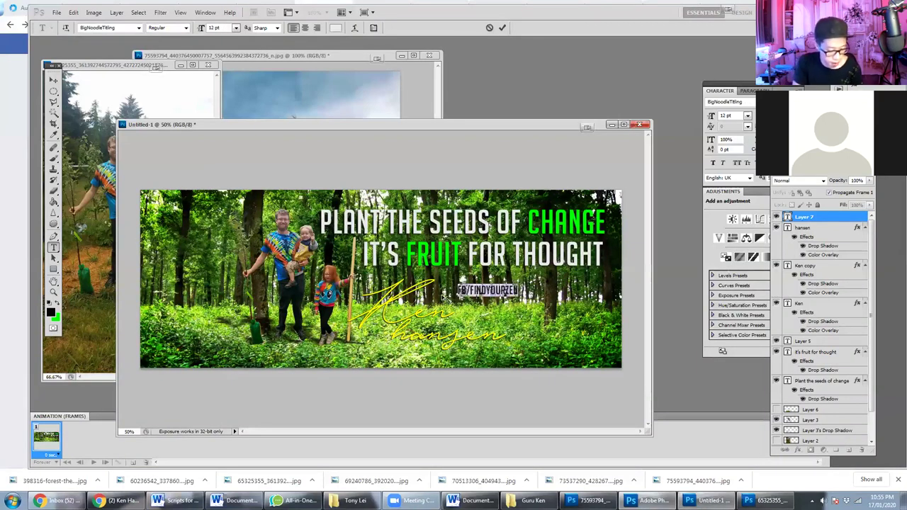
type("WWW.FACEBOOK.COM/FINDYOZEN")
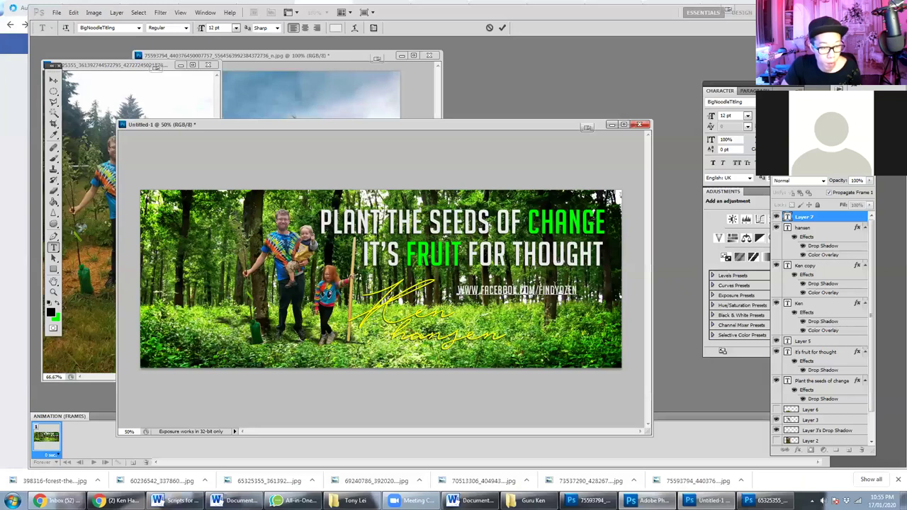
left_click(53, 81)
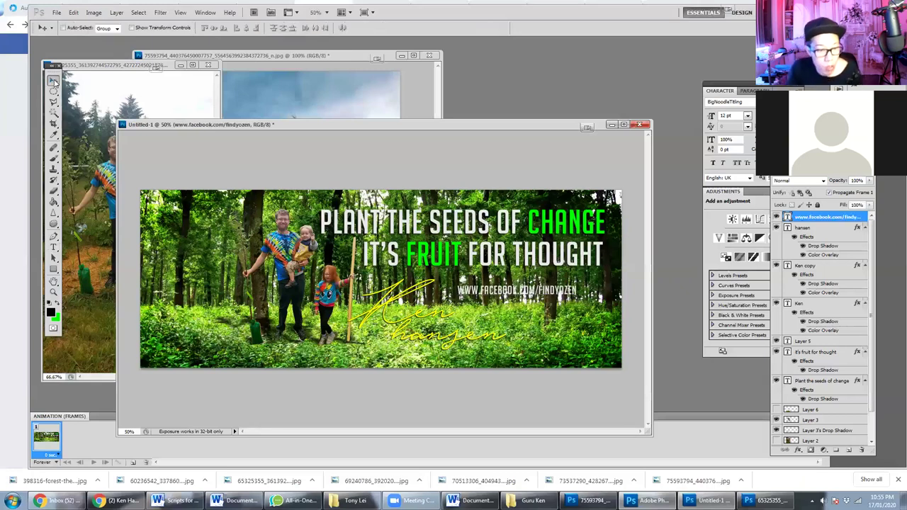
key("shift+Up")
- Nudge the web address text a few pixels right and up into position
key("shift+Right")
key("shift+Right")
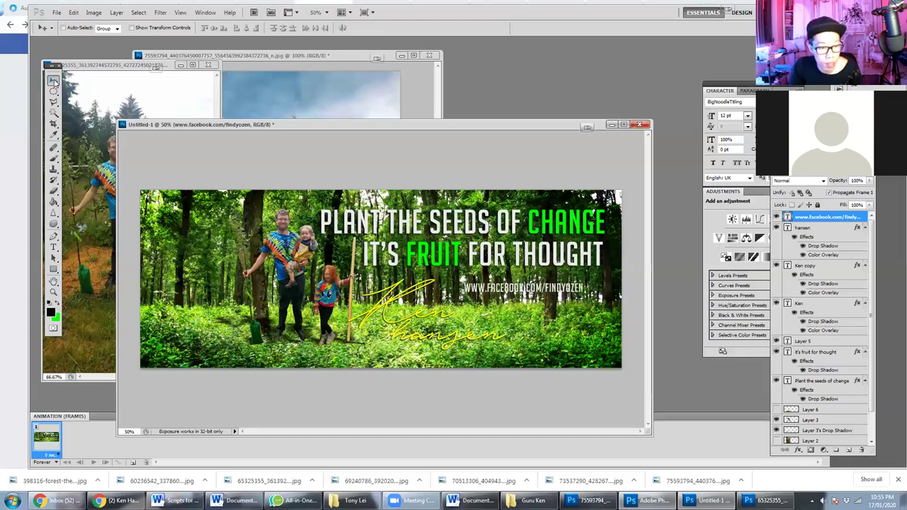
key("Up")
key("Up")
key("Up")
key("Left")
key("Up")
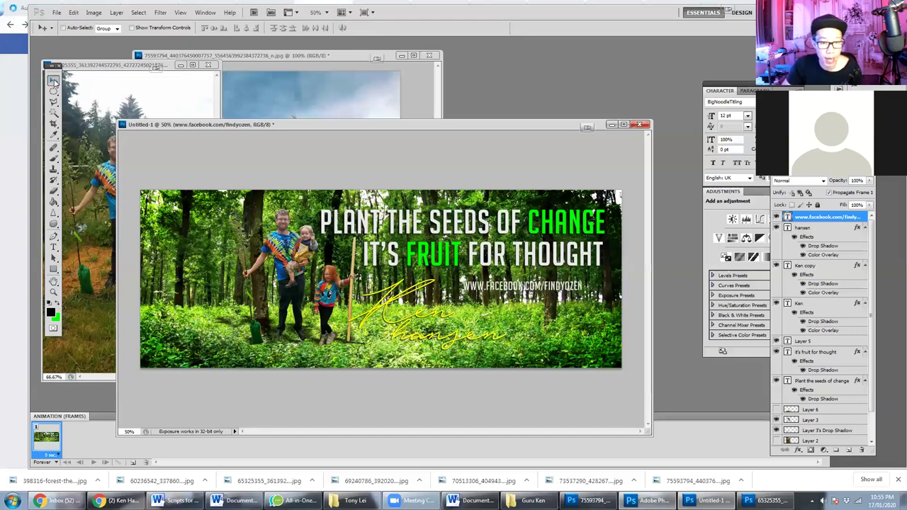
- Add Layer 7 below the web address text and draw a black rectangle on it
left_click(116, 12)
mouse_move(132, 23)
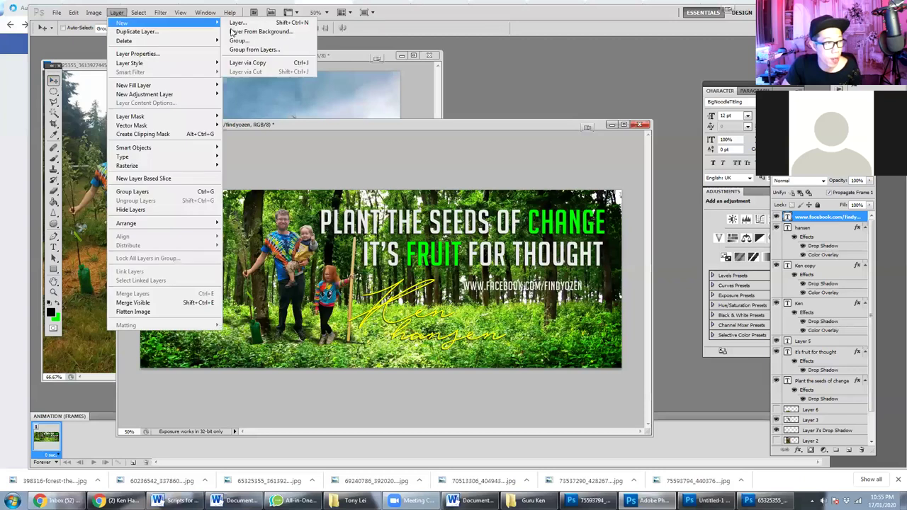
left_click(238, 23)
key("Return")
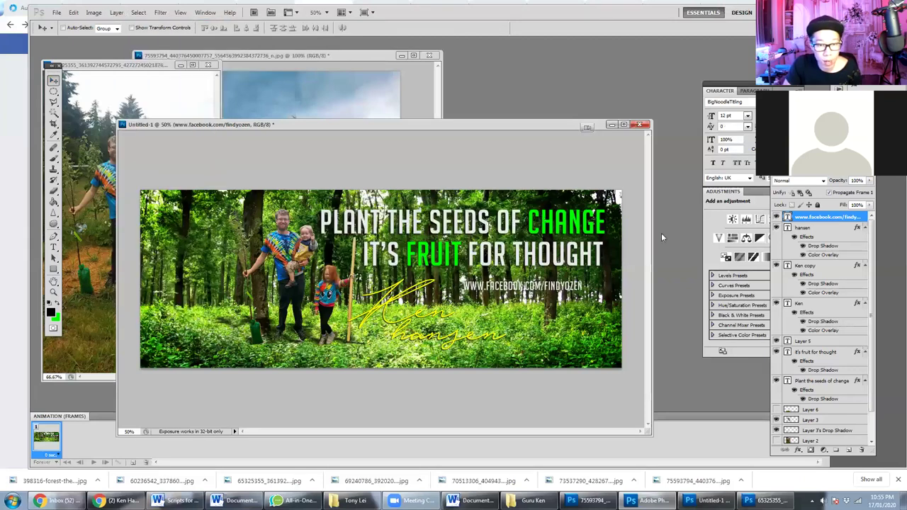
left_click_drag(827, 238, 827, 236)
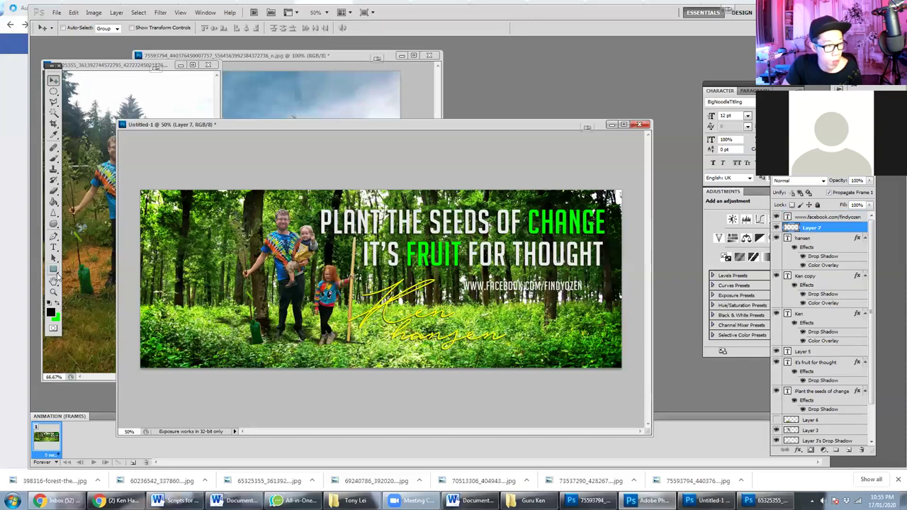
left_click(53, 269)
key("Escape")
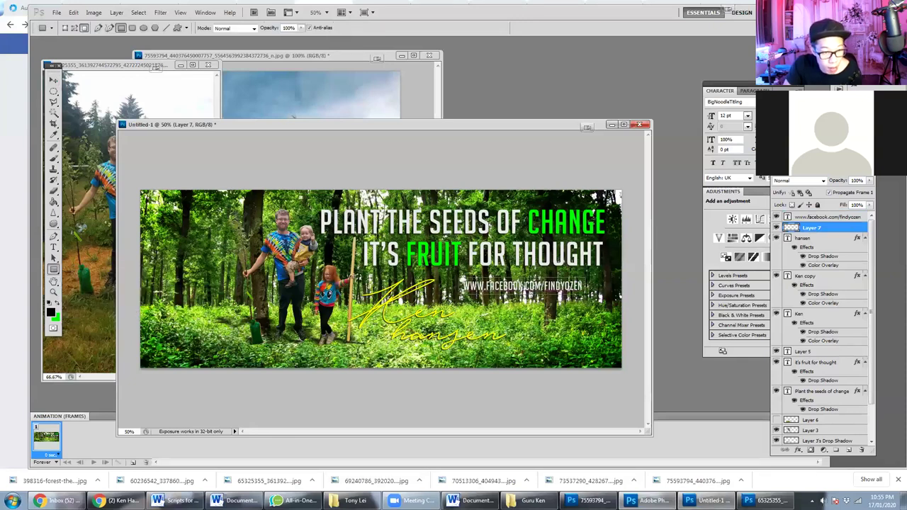
left_click_drag(586, 295, 587, 295)
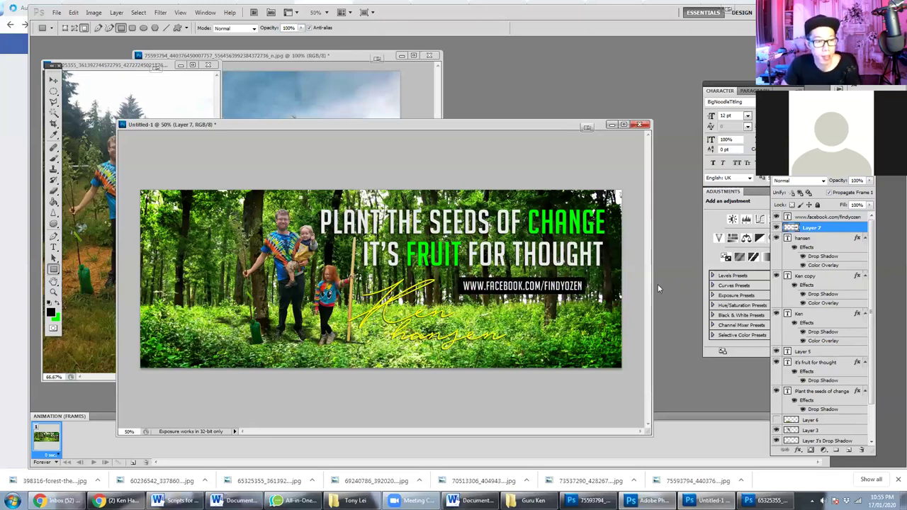
- Give Layer 7's black box a size 13 Drop Shadow, then enable Auto-Select for the Move tool
double_click(847, 228)
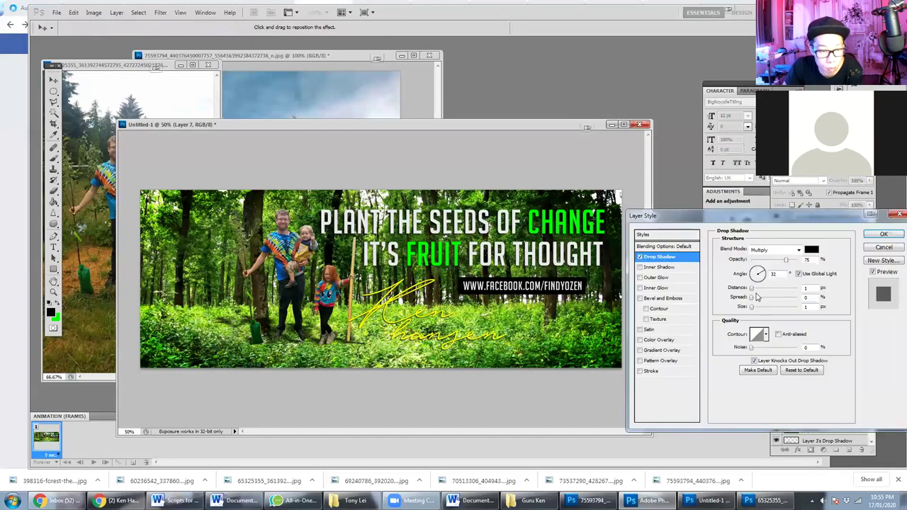
left_click_drag(750, 307, 755, 306)
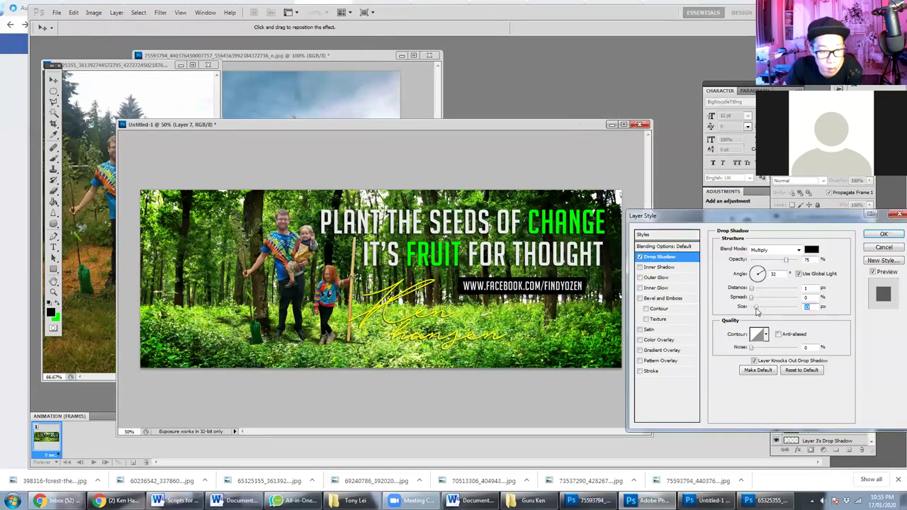
left_click(883, 235)
key("v")
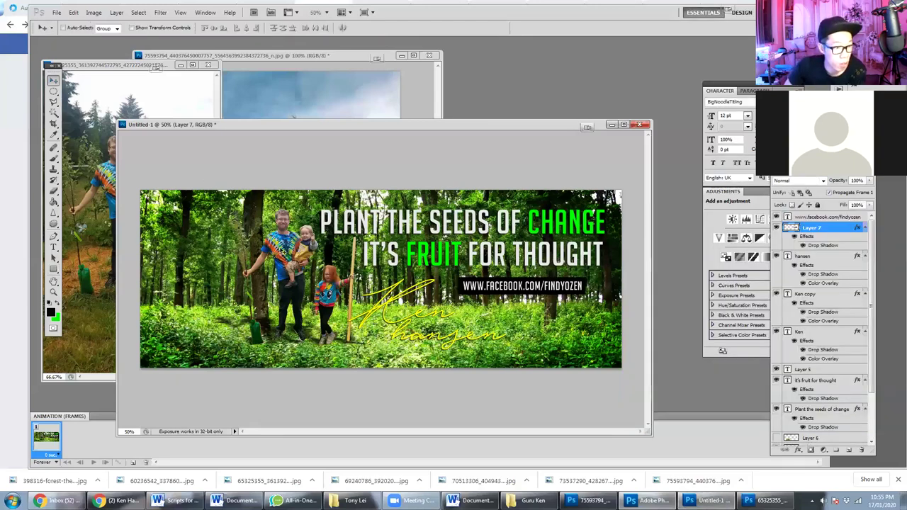
left_click(91, 27)
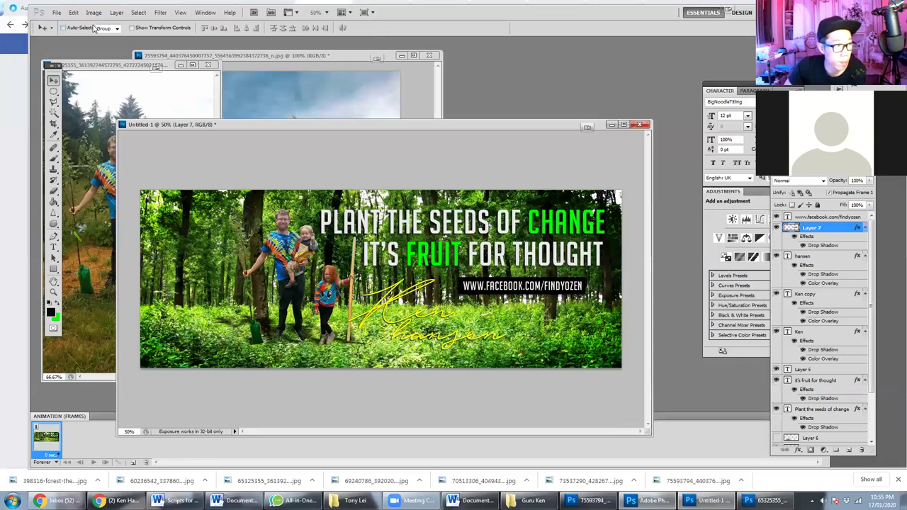
left_click(258, 265)
- Apply Selective Color, adding black plus a slight yellow, magenta and cyan tint to the Blacks
left_click(94, 12)
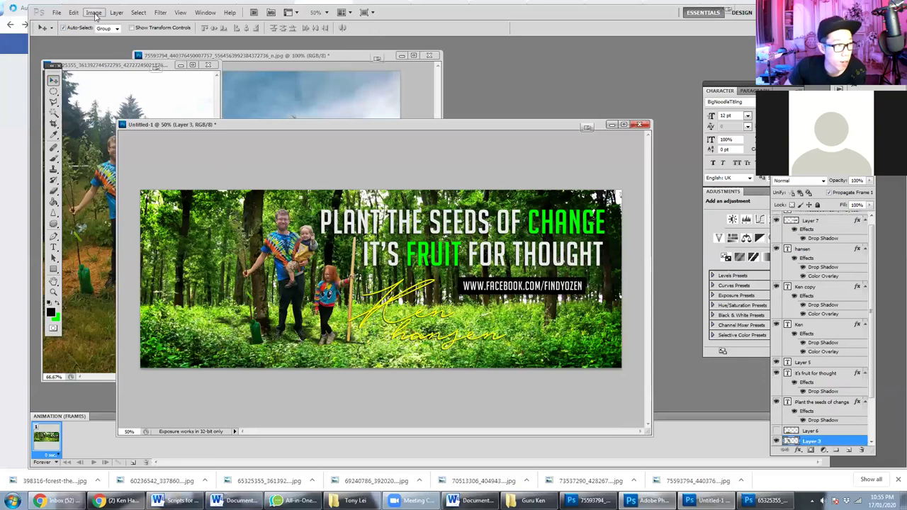
mouse_move(116, 36)
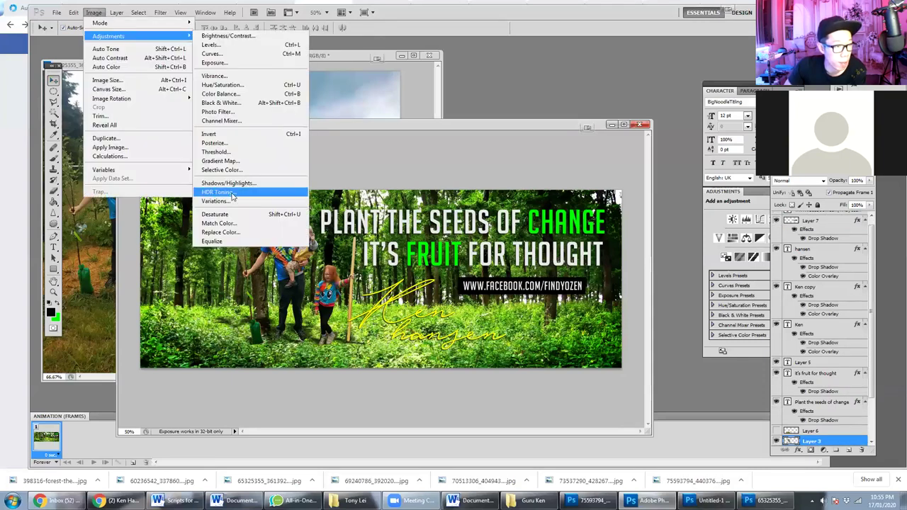
left_click(231, 172)
left_click(647, 166)
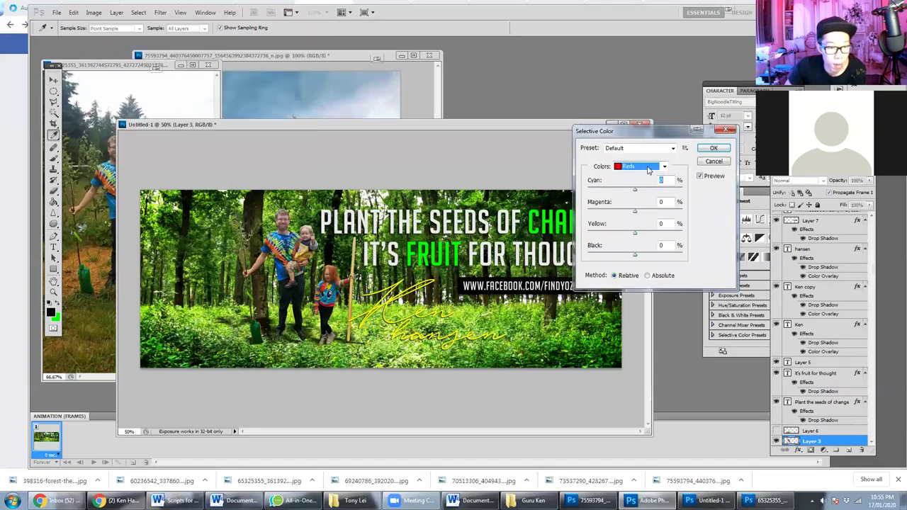
left_click(636, 256)
left_click_drag(635, 258, 638, 233)
left_click_drag(634, 212, 638, 189)
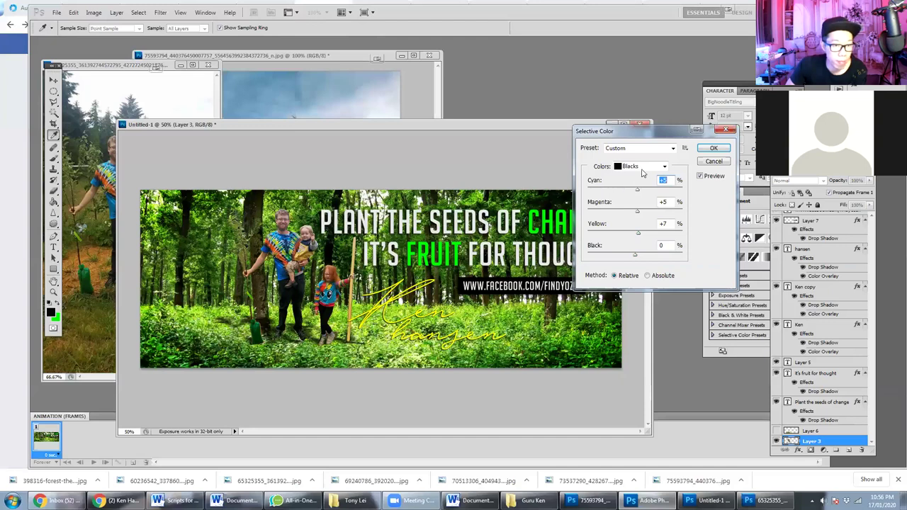
left_click(644, 169)
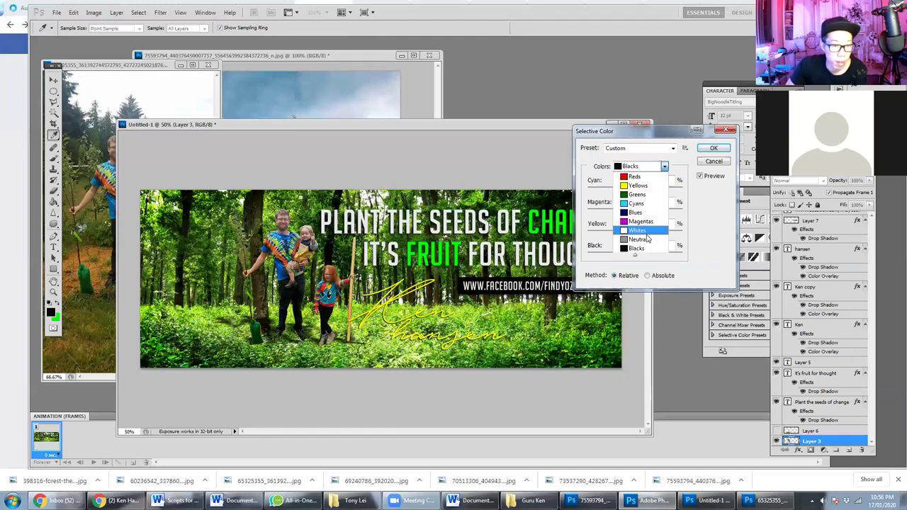
left_click(724, 150)
key("v")
- Apply Match Color with colour intensity 107 and luminance 109
left_click(93, 12)
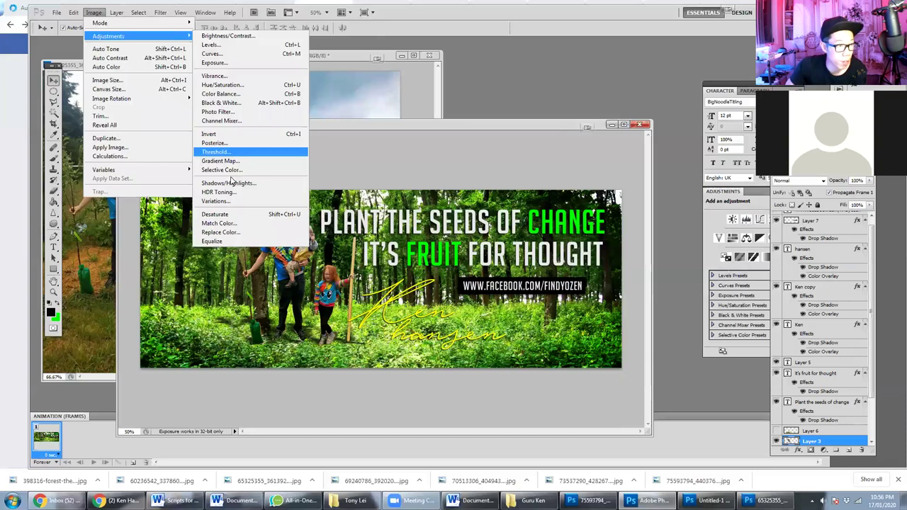
key("Return")
left_click_drag(762, 225, 766, 227)
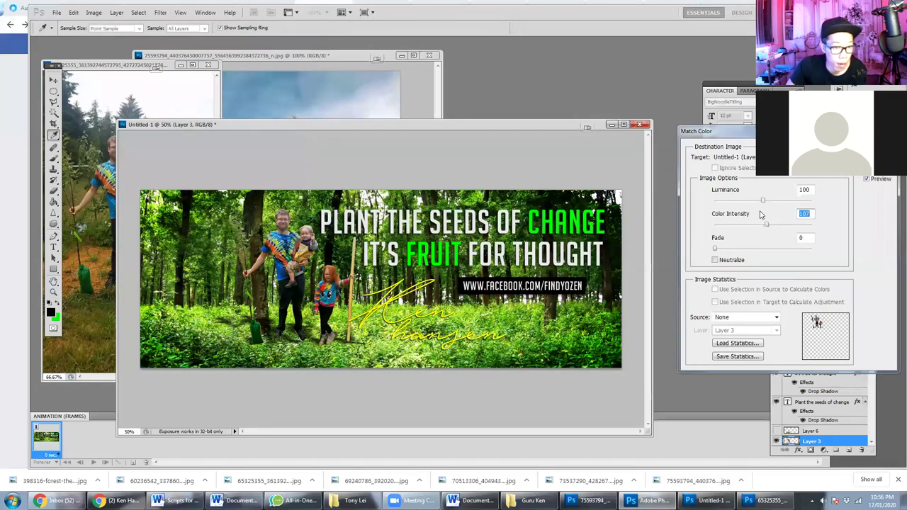
left_click_drag(763, 201, 767, 200)
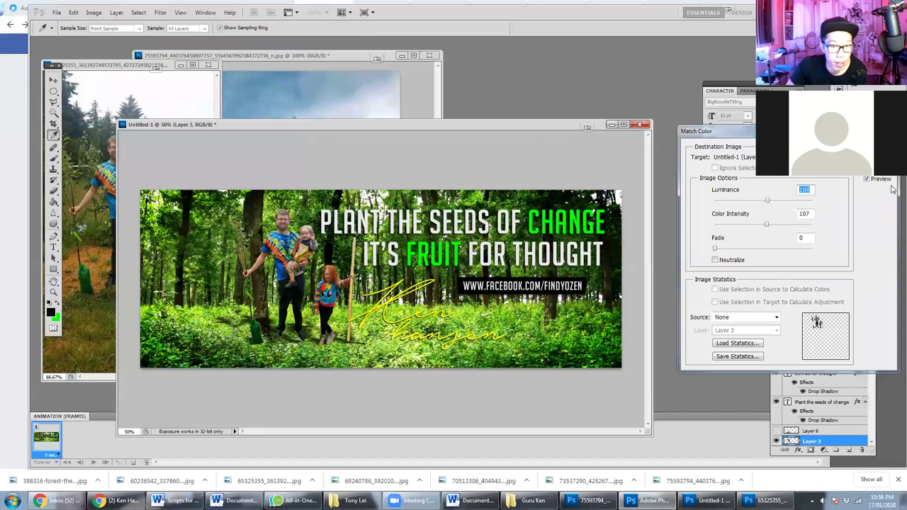
key("Return")
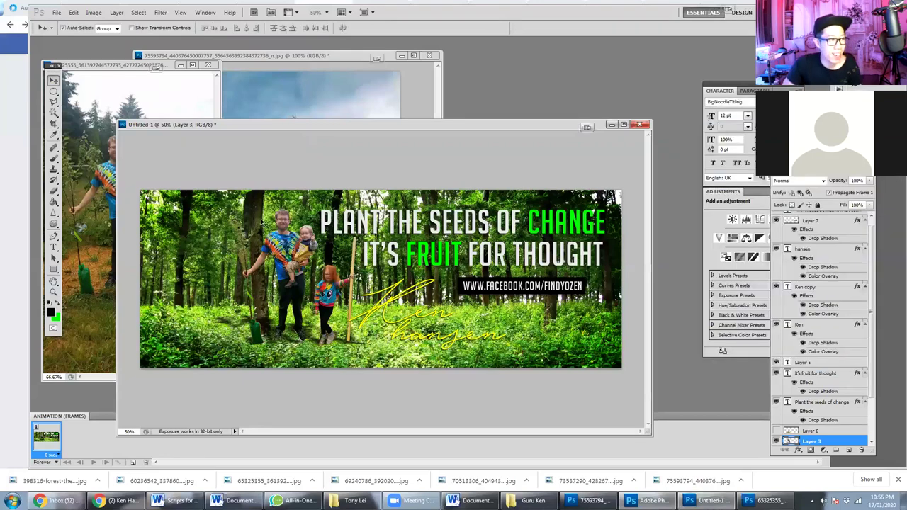
left_click(56, 12)
- Save the banner as coverpic.psd in the Guru Ken folder
left_click(70, 157)
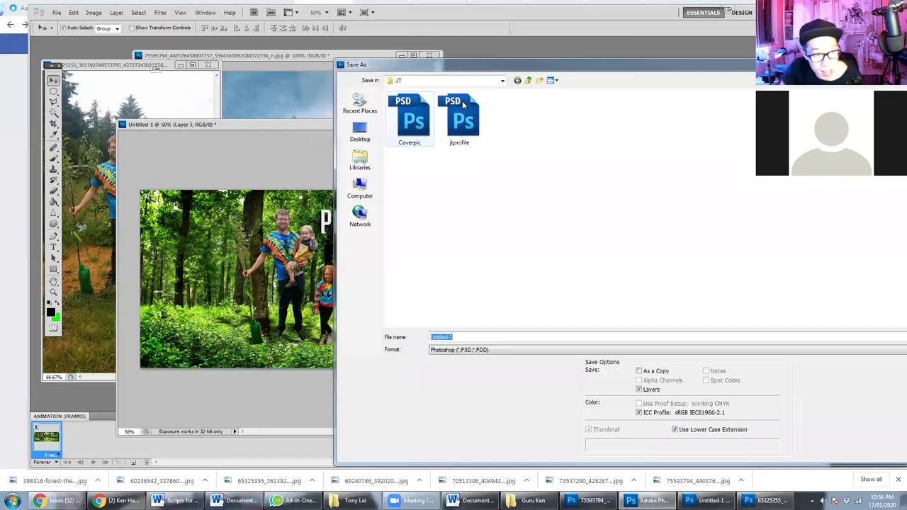
left_click(527, 81)
double_click(806, 121)
double_click(469, 338)
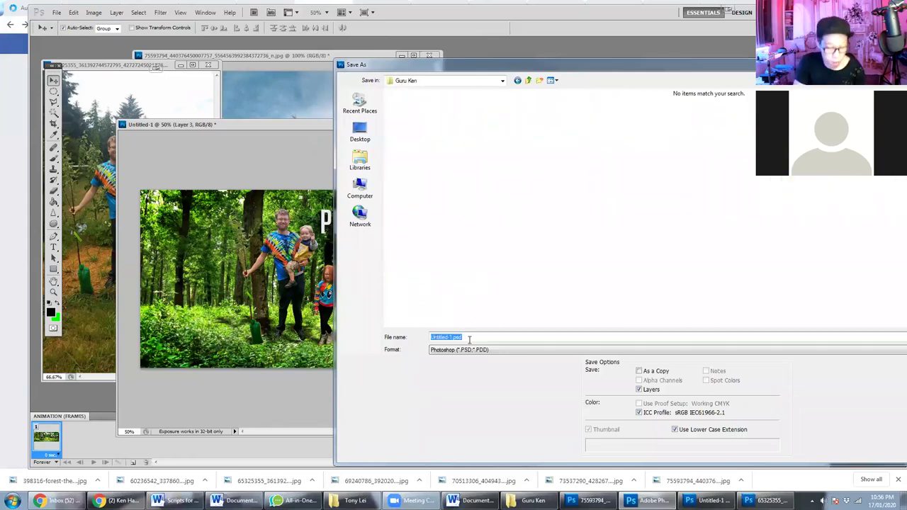
type("prf")
key("BackSpace")
type("o")
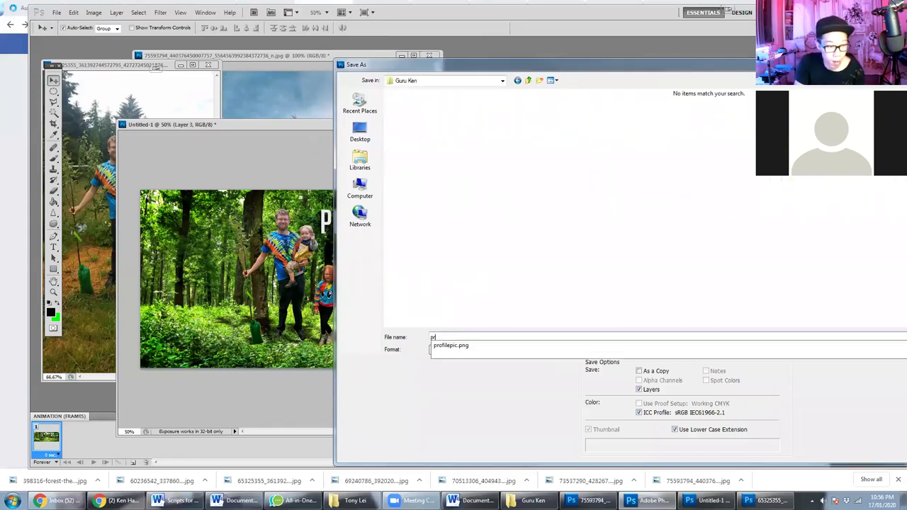
type("fil")
double_click(470, 340)
type("c")
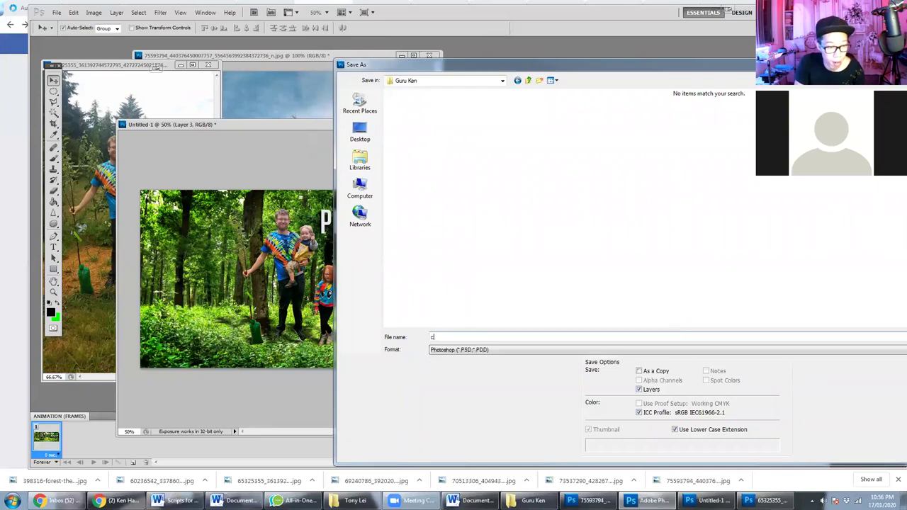
type("overp")
key("Return")
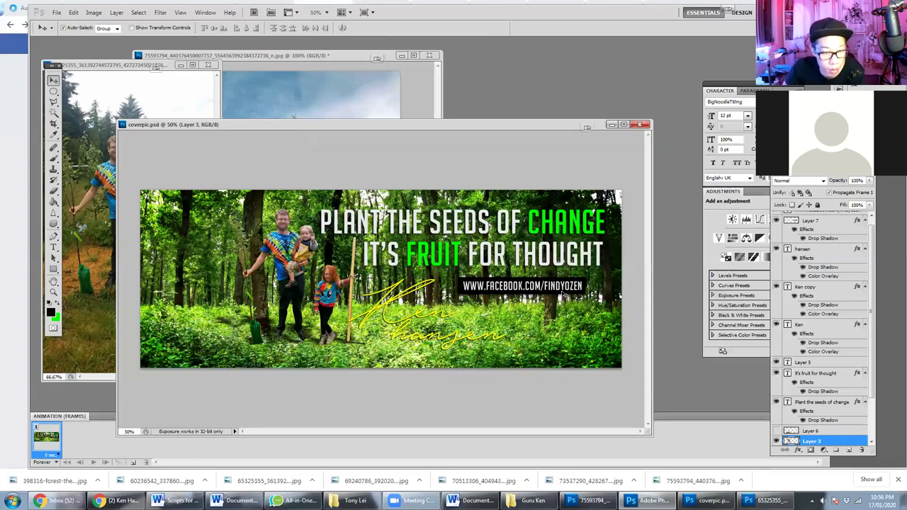
- Open the URL text layer for editing and commit its text unchanged
left_click(808, 220)
scroll(807, 246, "up", 1)
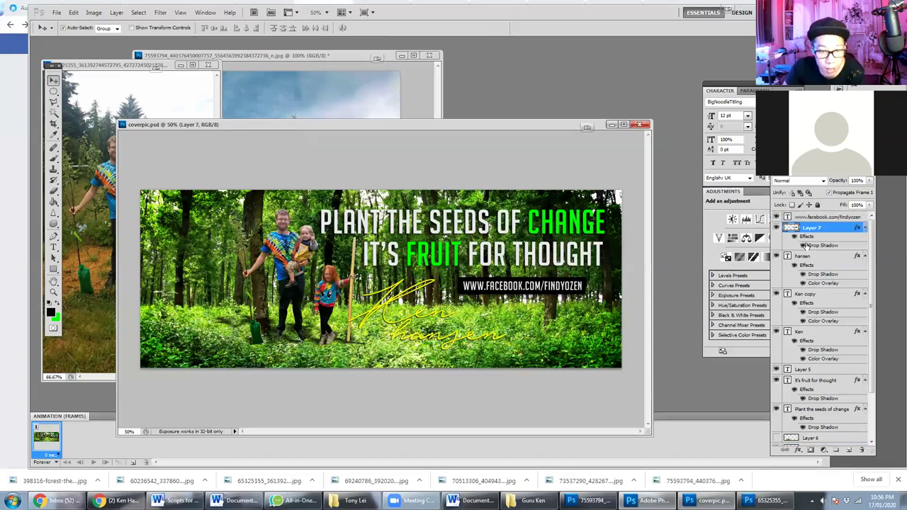
double_click(787, 217)
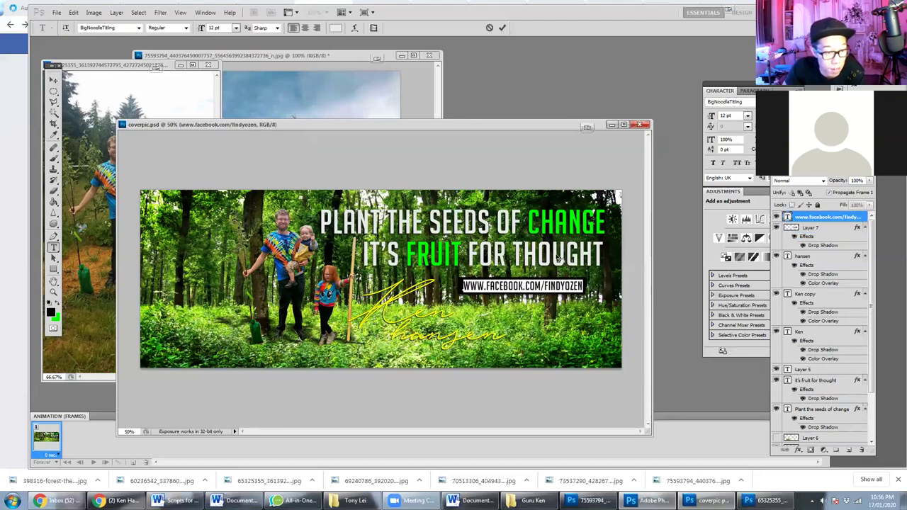
left_click(53, 82)
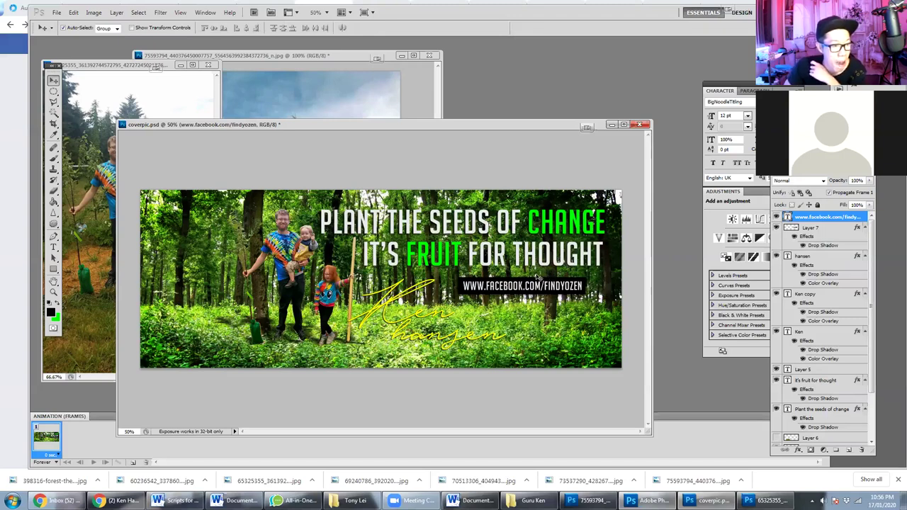
scroll(828, 329, "down", 2)
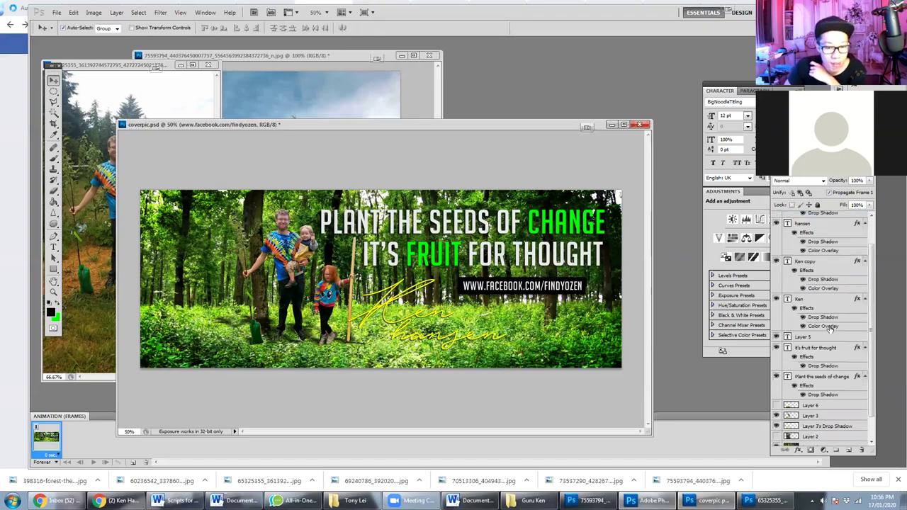
- Apply a Lens Flare to the Layer 4 copy photo layer and save coverpic.psd
left_click(815, 421)
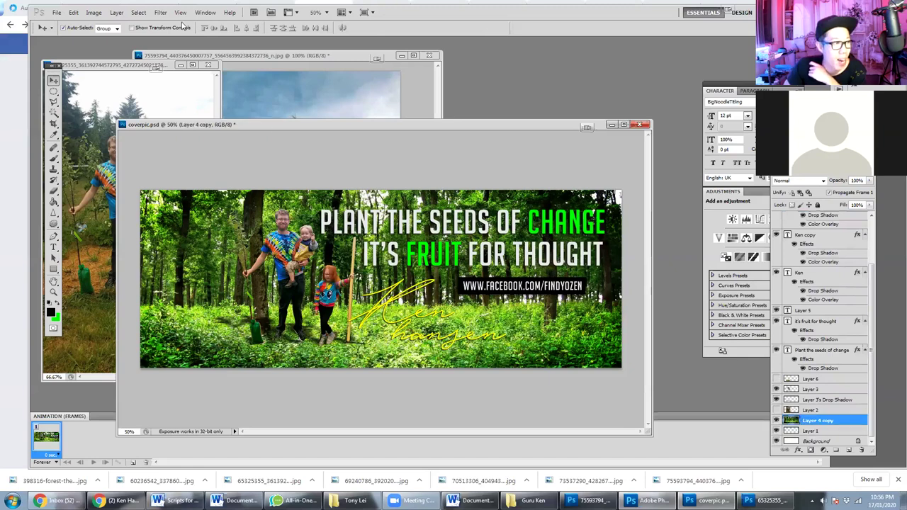
left_click(161, 13)
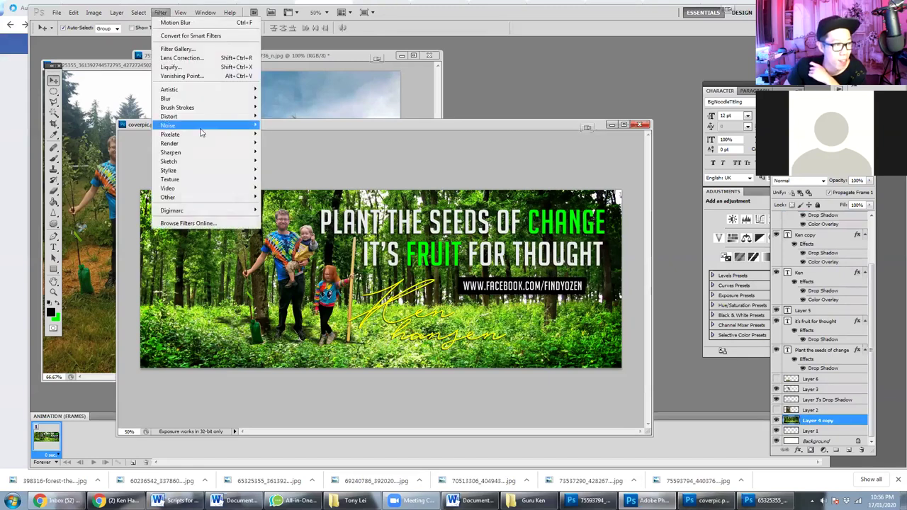
mouse_move(210, 144)
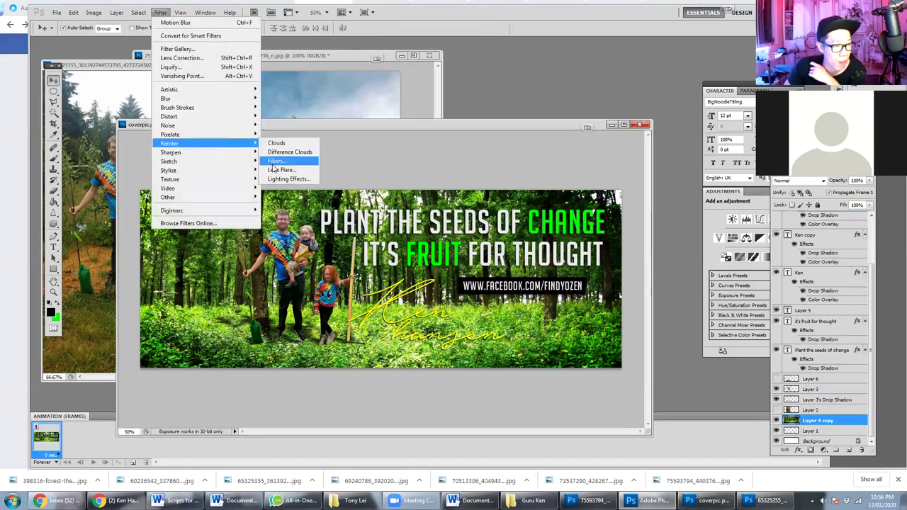
left_click(280, 171)
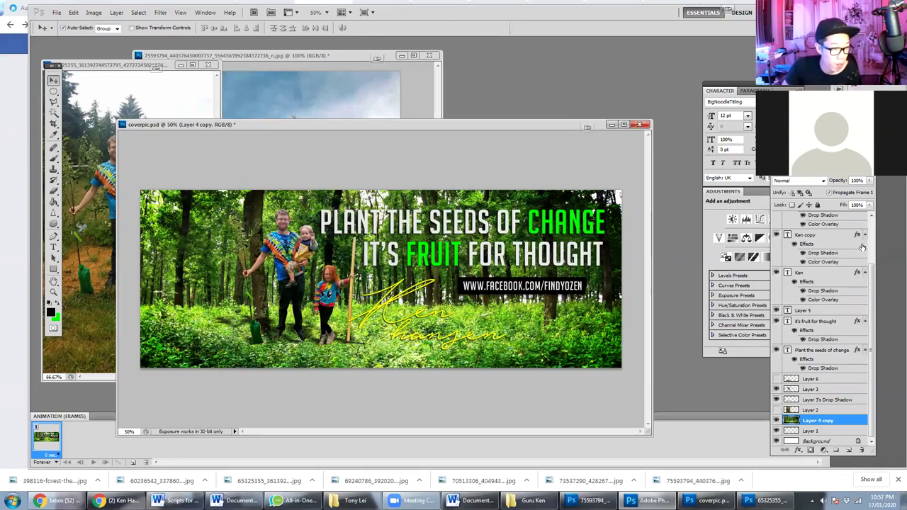
left_click(162, 13)
left_click(194, 23)
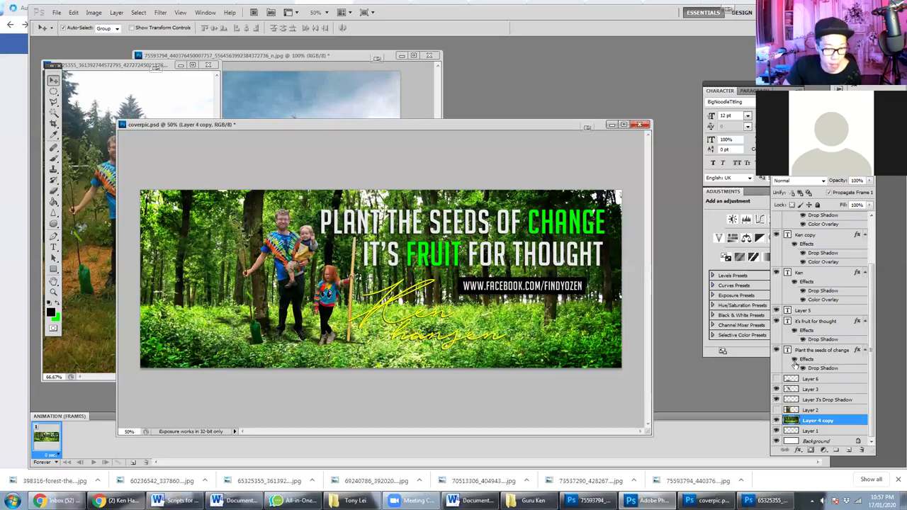
key("ctrl+s")
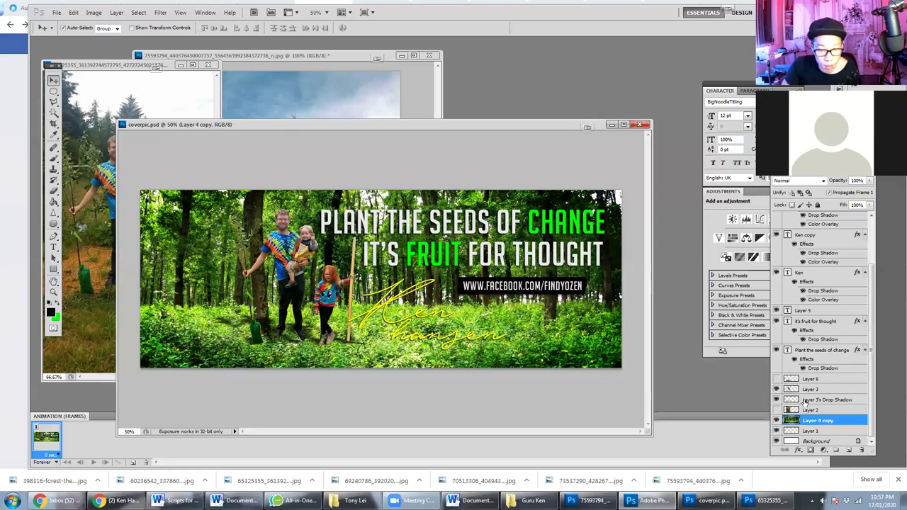
- Merge Layer 3, its Drop Shadow layer and Layer 4 copy into one layer
left_click(819, 389, "ctrl")
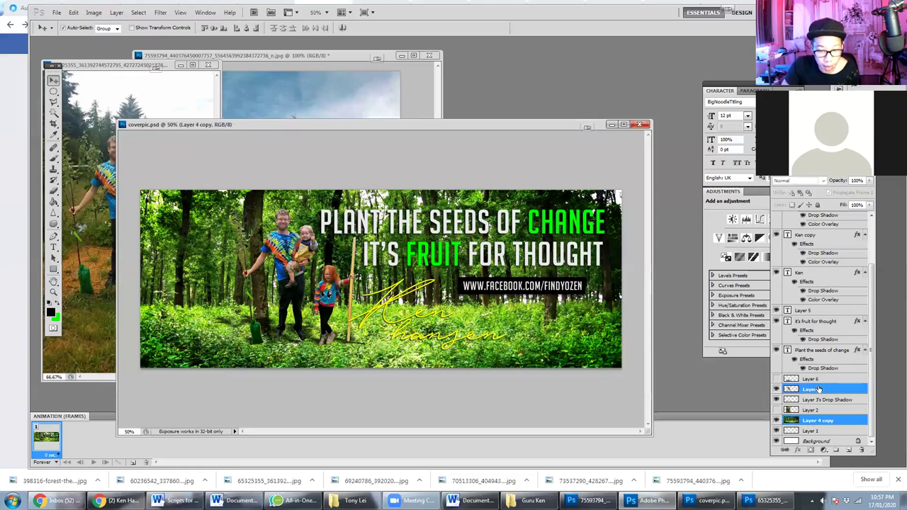
left_click(818, 399, "ctrl")
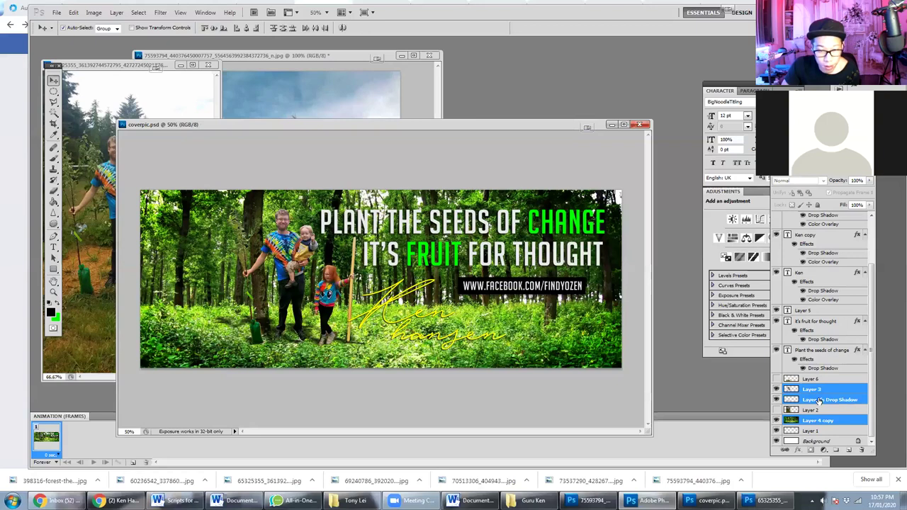
right_click(814, 400)
left_click(828, 372)
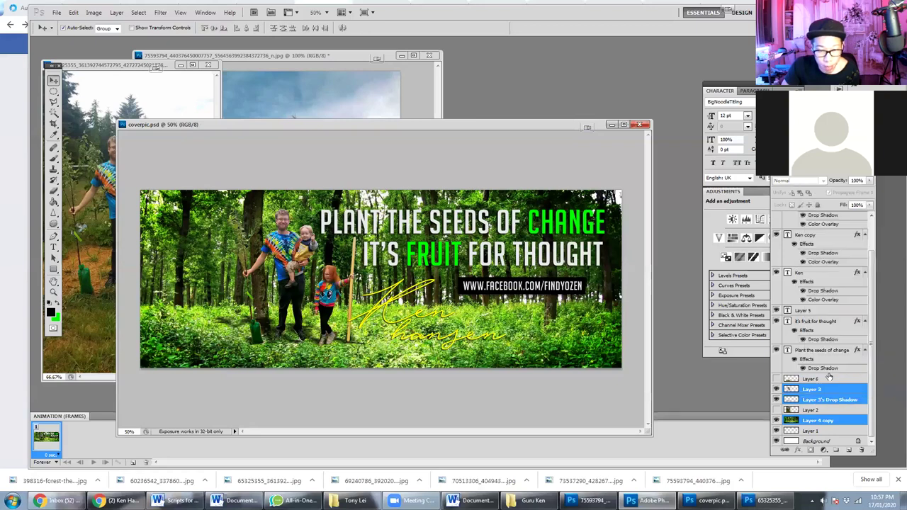
- Apply a 50-300mm Zoom Lens Flare to the merged Layer 3
left_click(162, 12)
mouse_move(197, 144)
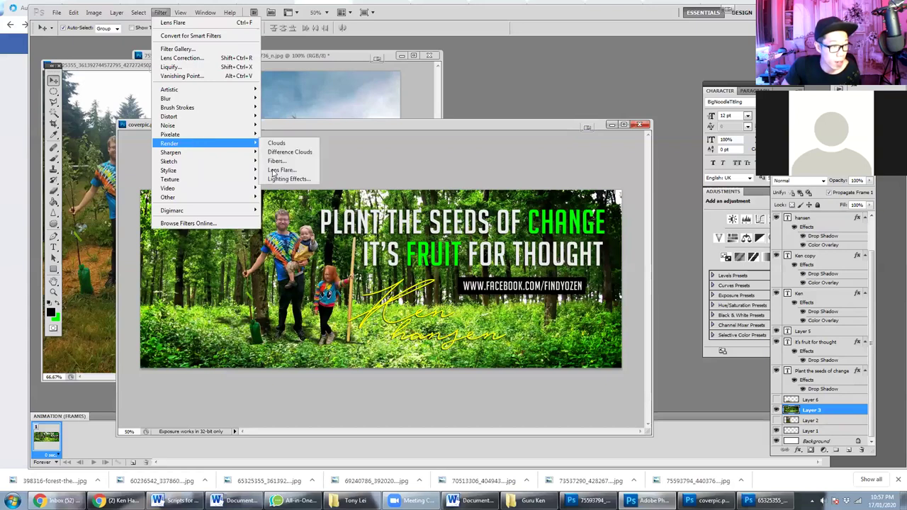
left_click(276, 171)
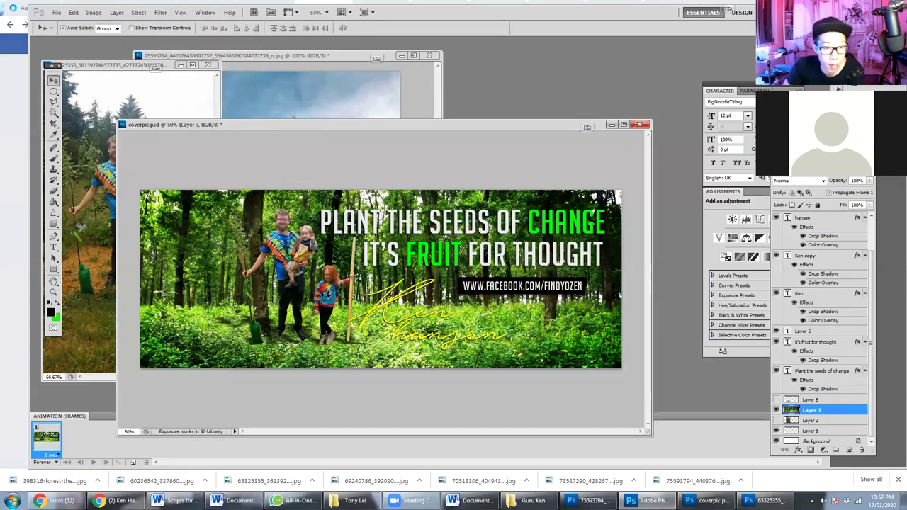
left_click(638, 149)
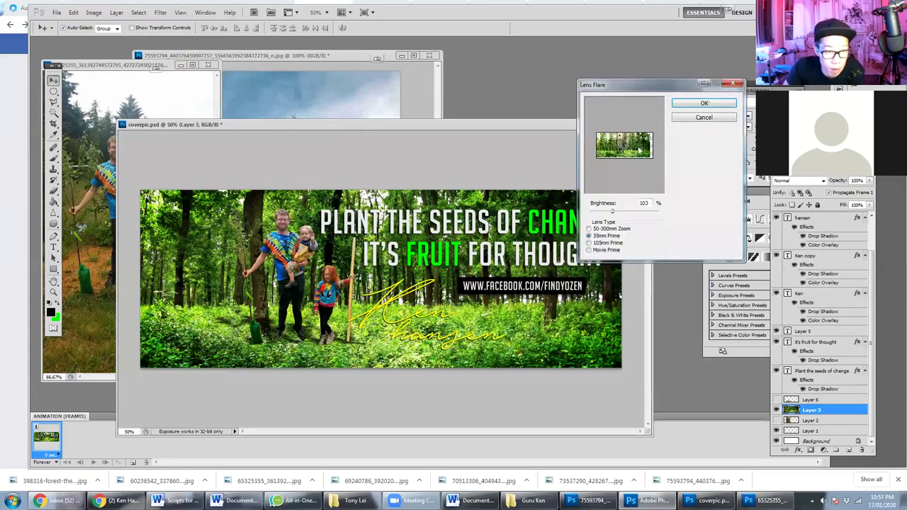
left_click(607, 229)
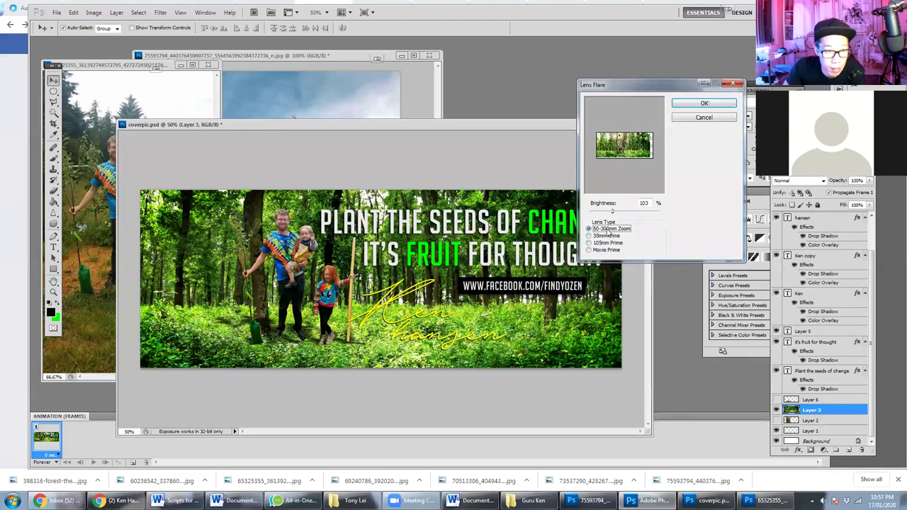
left_click(712, 105)
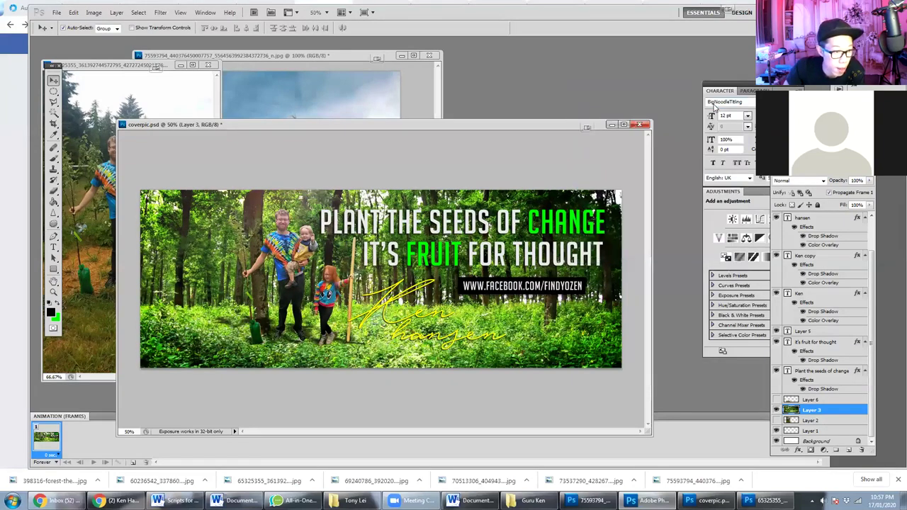
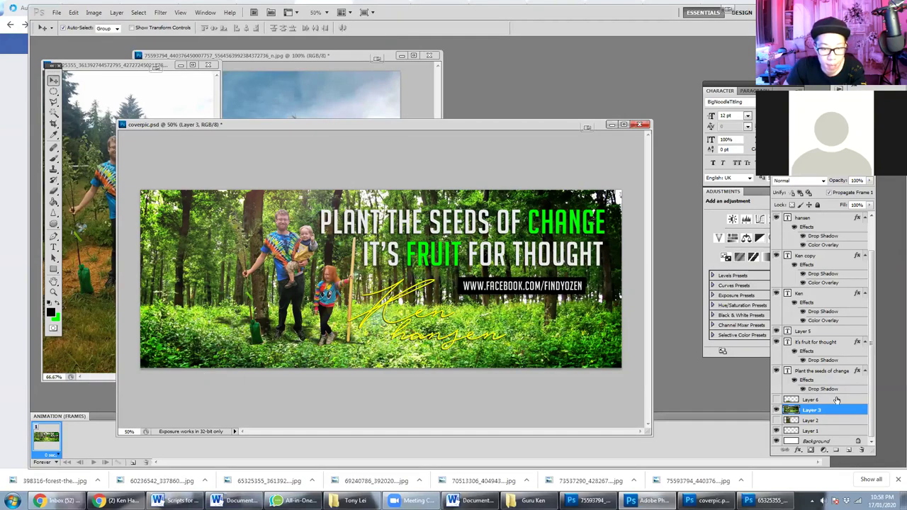
- Try Shadows/Highlights on the banner, cancel it, and bring up the Image > Adjustments list again
scroll(836, 396, "up", 1)
scroll(836, 395, "down", 1)
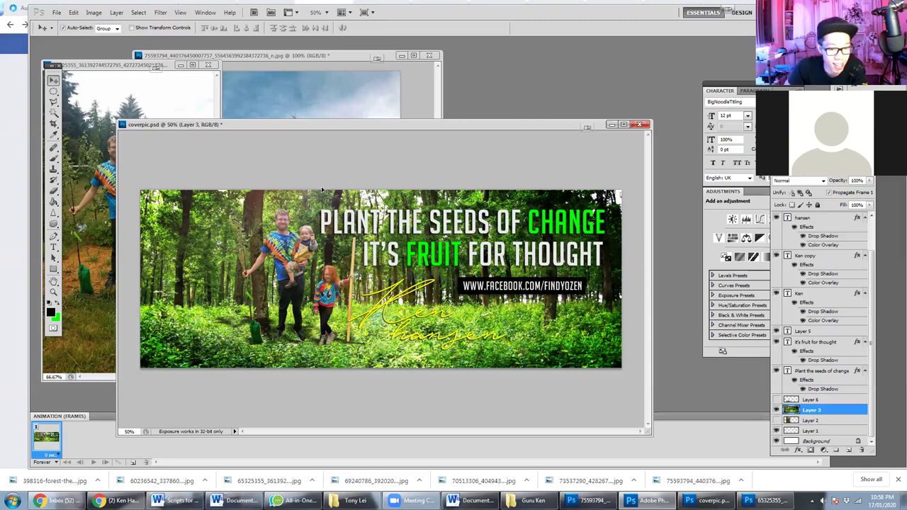
left_click(160, 12)
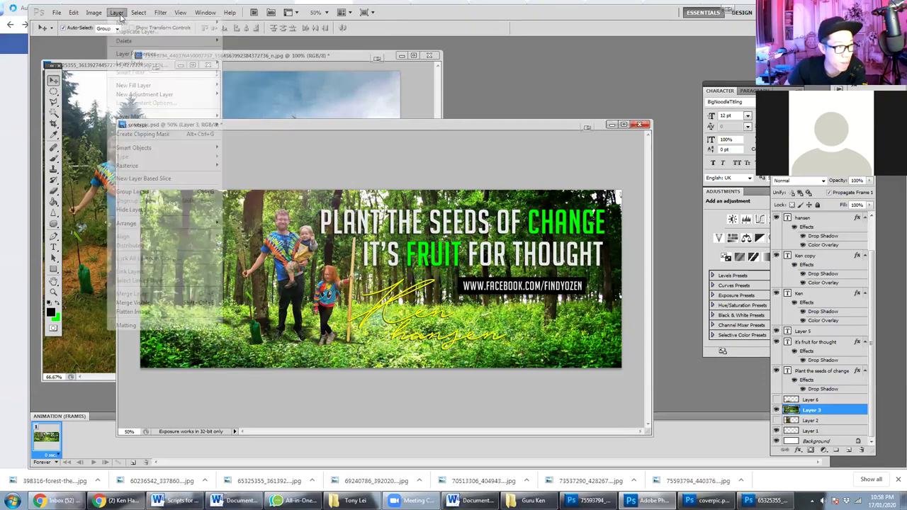
mouse_move(103, 16)
mouse_move(139, 38)
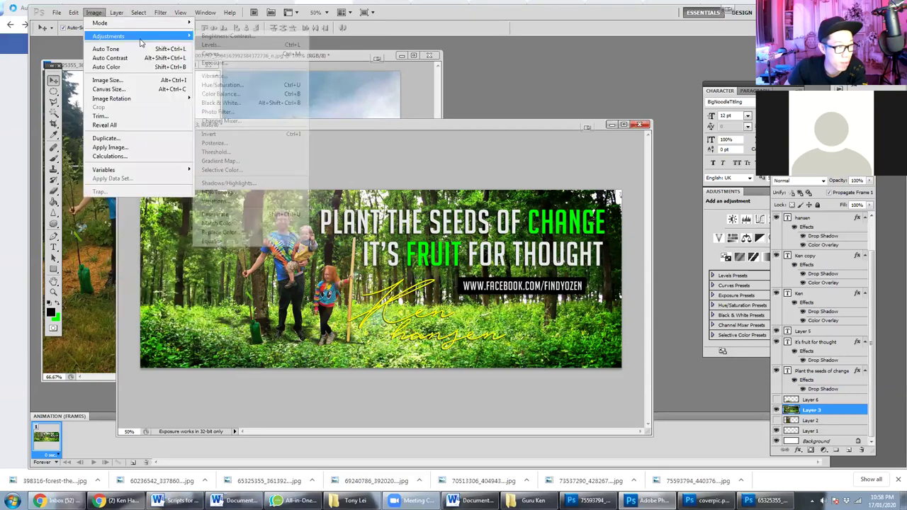
left_click(256, 182)
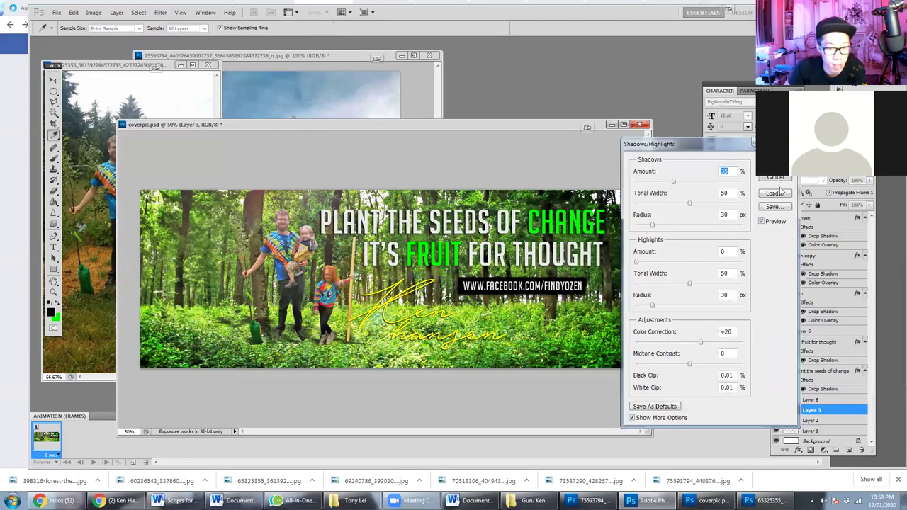
left_click(776, 178)
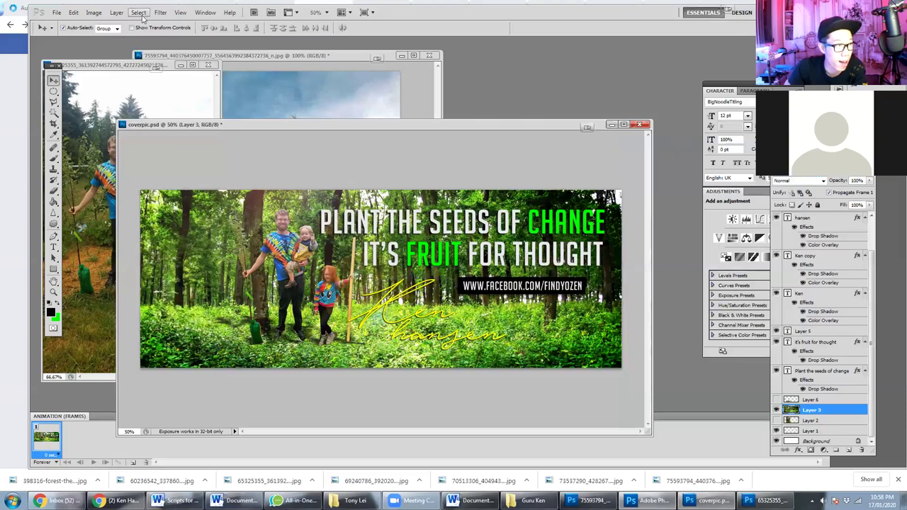
left_click(93, 12)
mouse_move(114, 37)
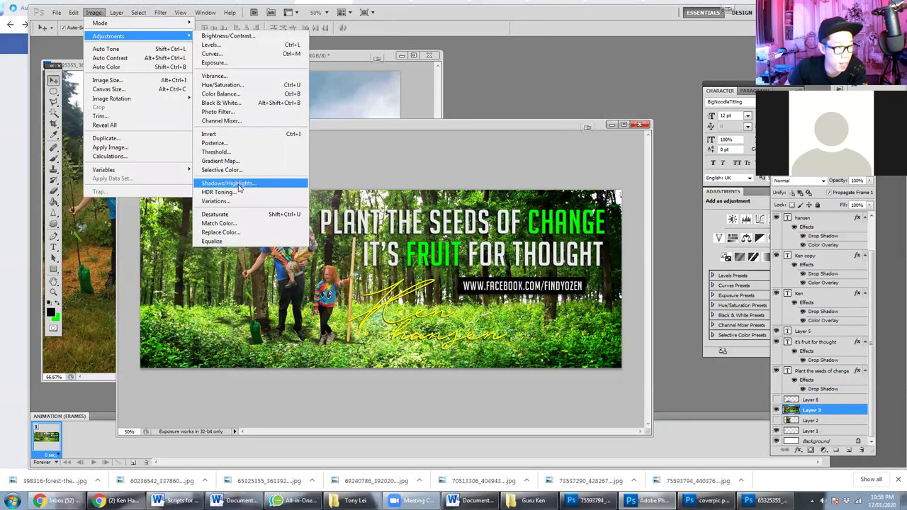
- In Selective Color, add +5 black to Greens and test Blacks, comparing with Preview, then reset it to 0
left_click(271, 171)
left_click(641, 166)
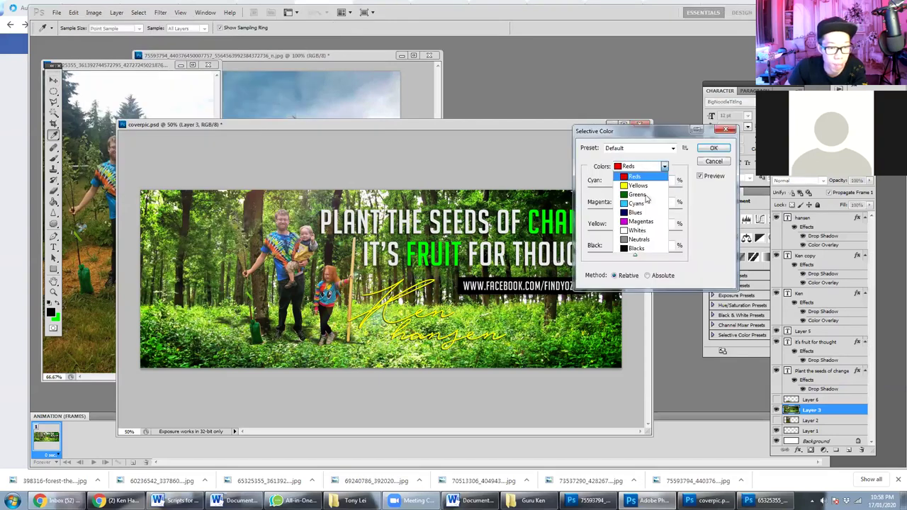
left_click(644, 195)
left_click(652, 255)
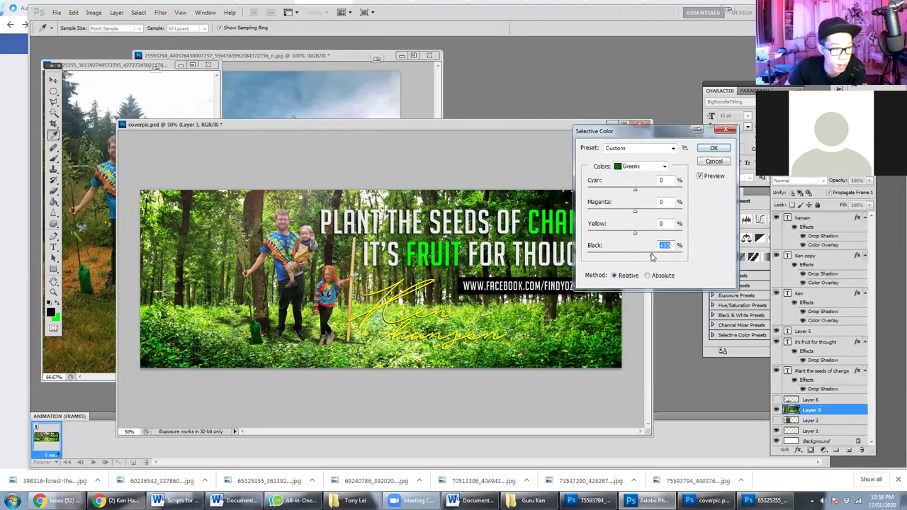
left_click(639, 255)
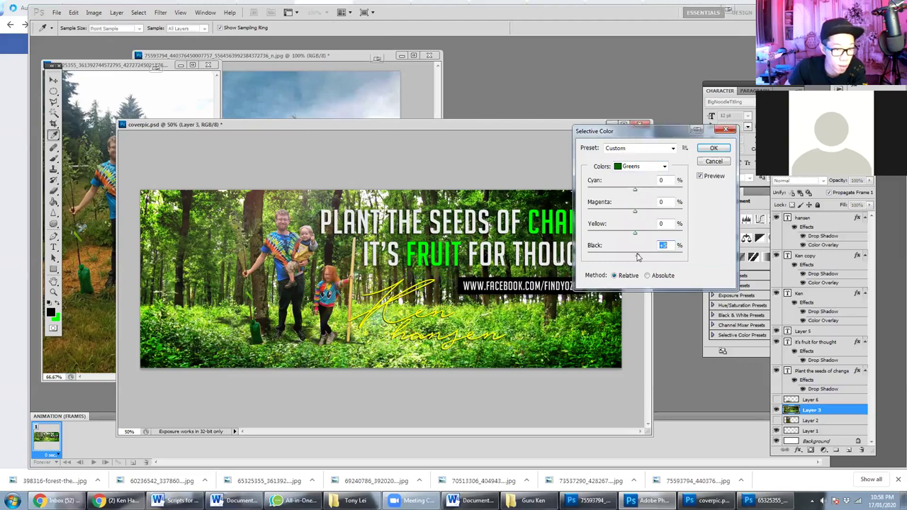
left_click(641, 169)
left_click(641, 249)
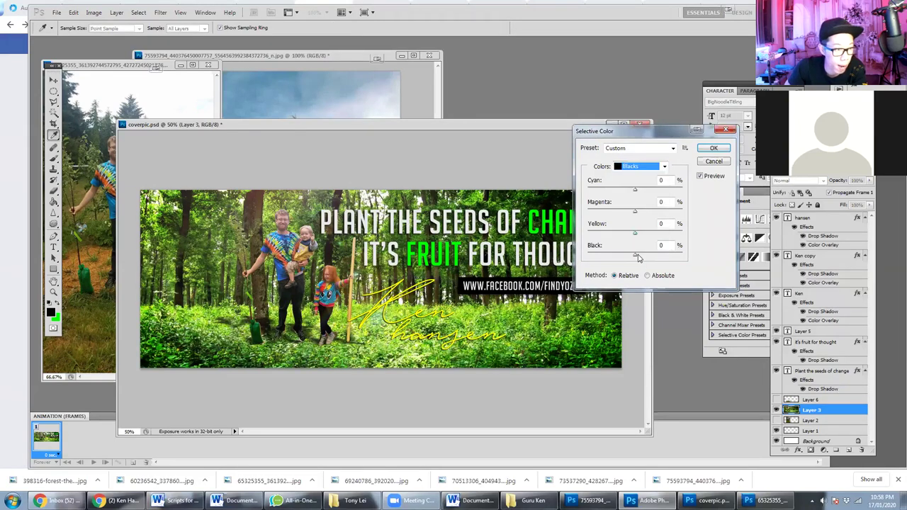
left_click(638, 255)
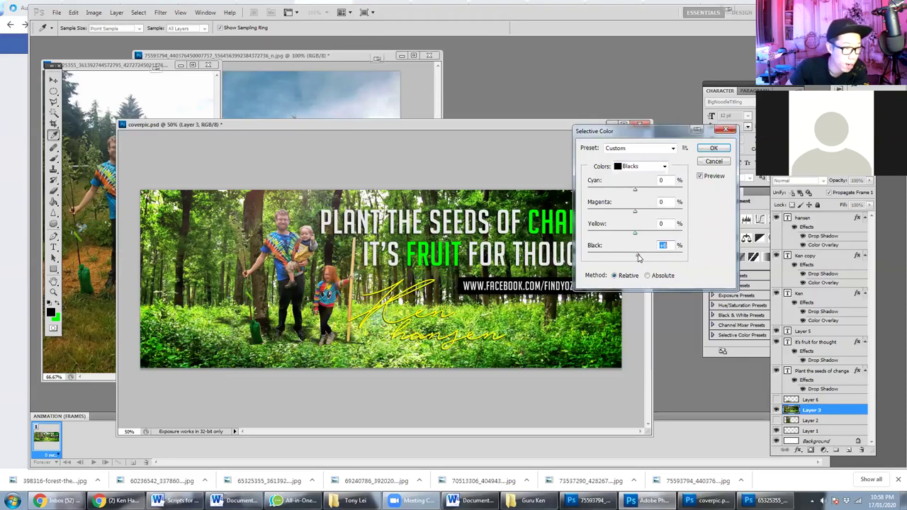
left_click(699, 177)
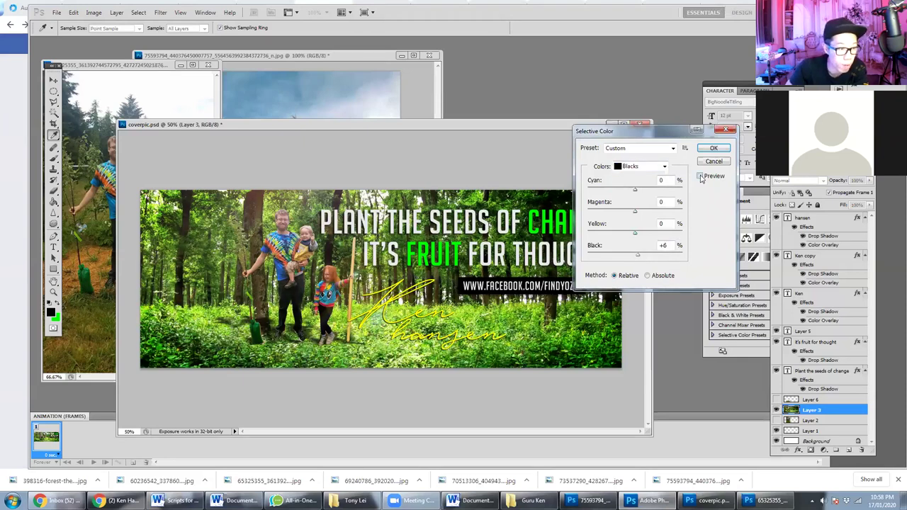
left_click(700, 177)
left_click(700, 177)
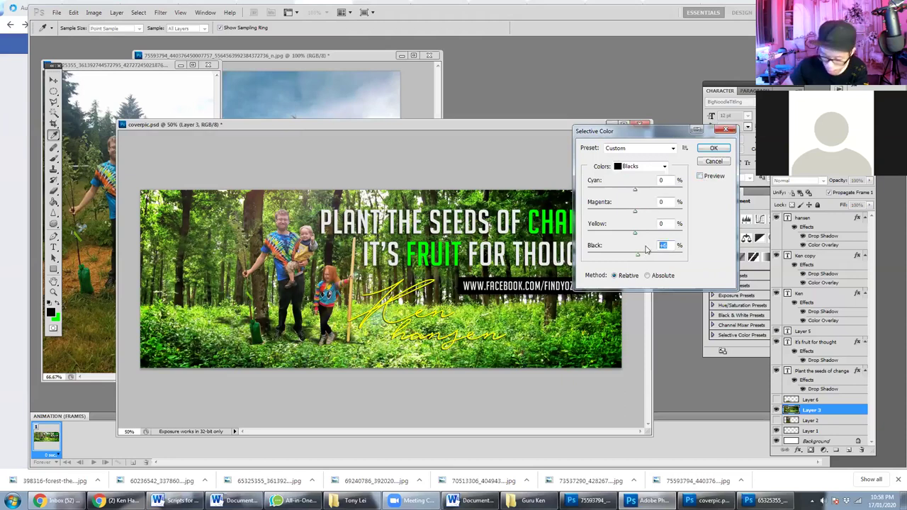
left_click_drag(644, 254, 642, 254)
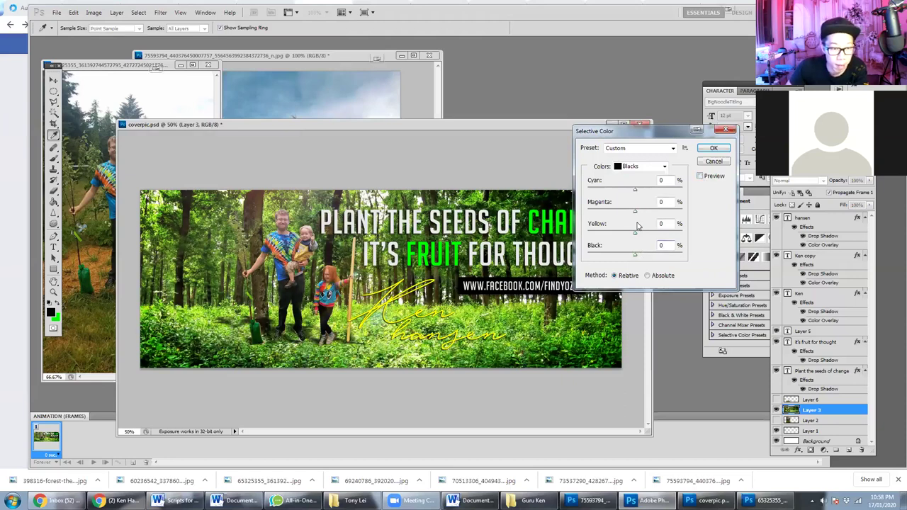
- Lower the black in Whites to -23, preview the result, then cancel Selective Color
left_click(640, 165)
left_click(637, 230)
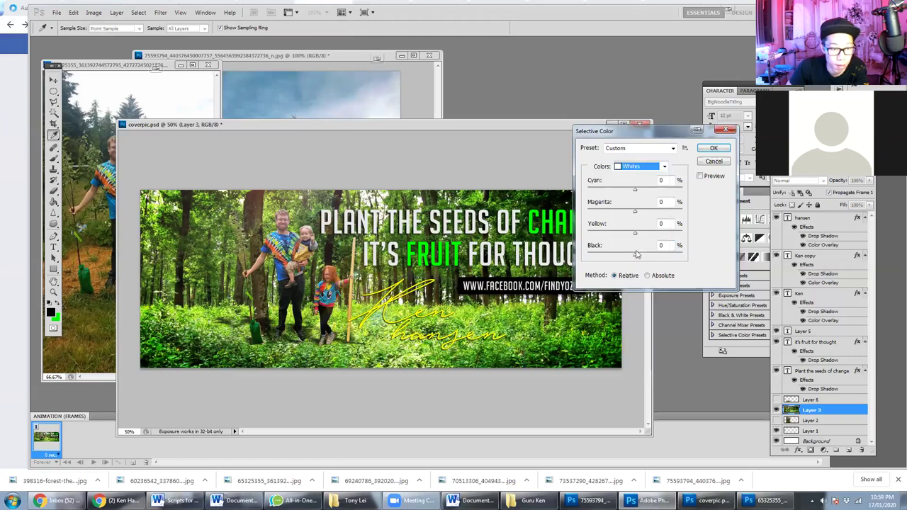
left_click(637, 260)
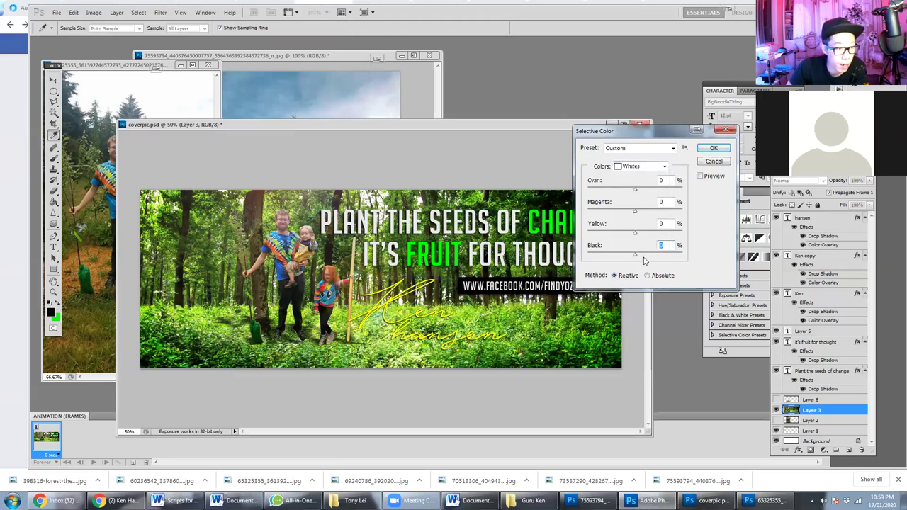
mouse_move(645, 261)
left_mouse_down()
mouse_move(621, 263)
mouse_move(637, 259)
left_mouse_up()
left_click(700, 176)
left_click(700, 176)
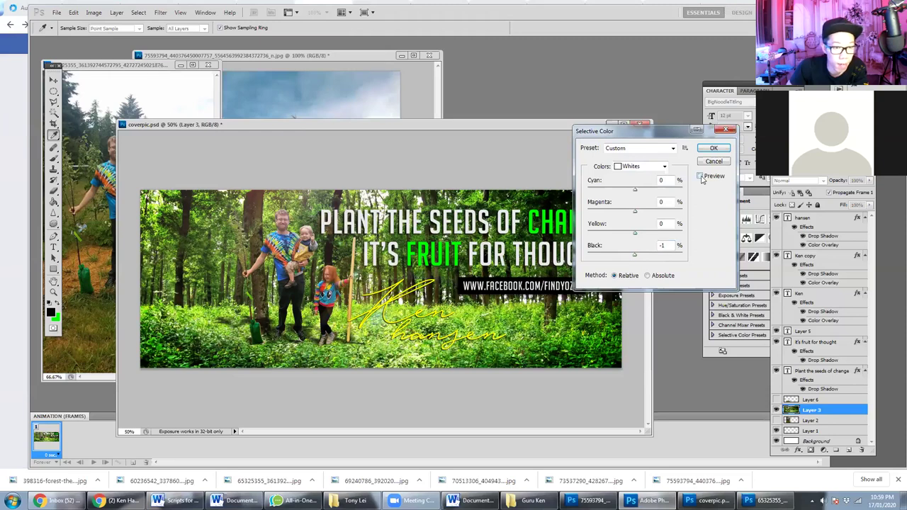
left_click(721, 161)
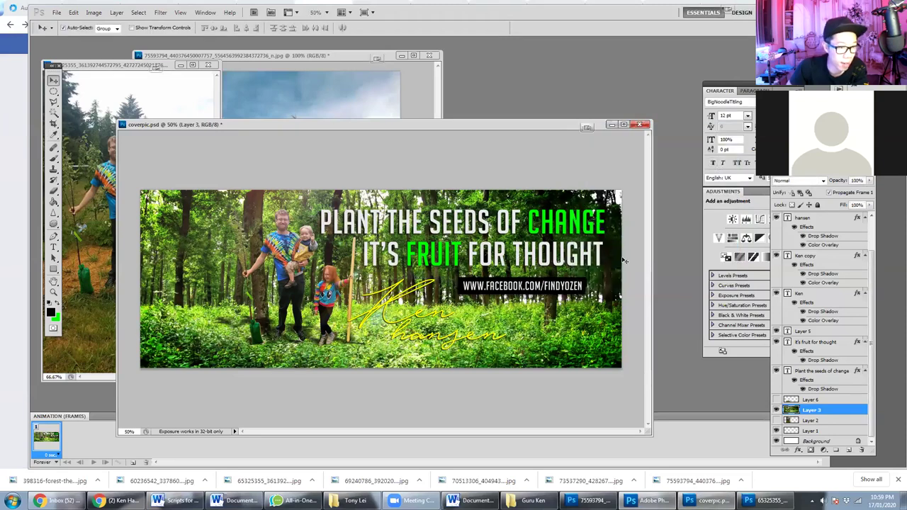
- On Layer 3, try Match Color with Color Intensity 106 and Luminance 115, then close it
left_click(56, 12)
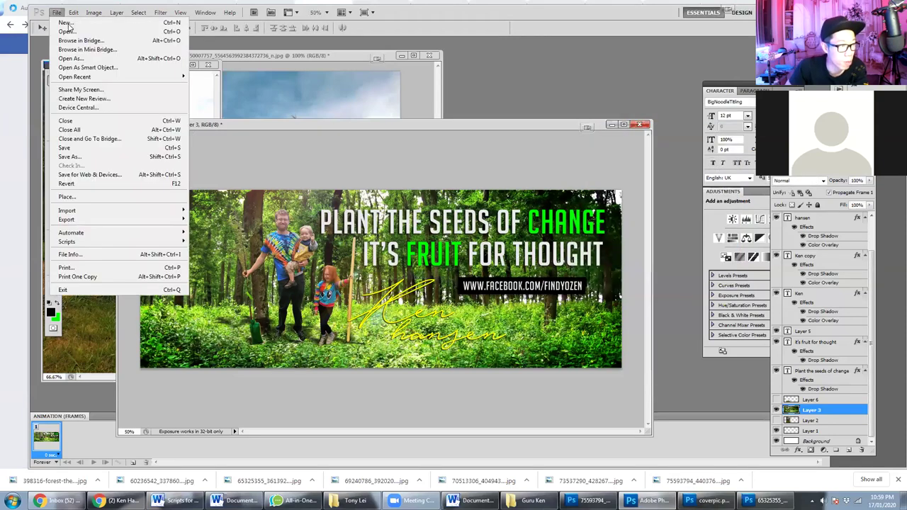
left_click(106, 175)
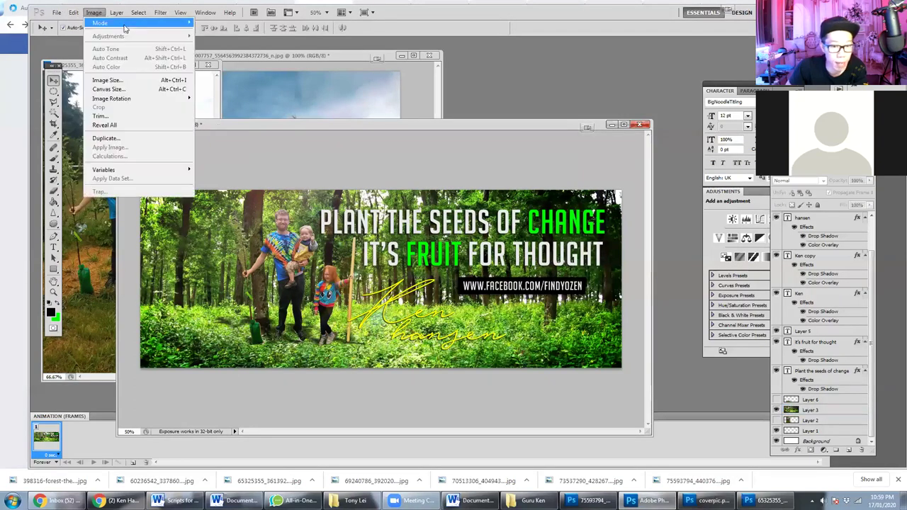
left_click(815, 409)
left_click(99, 12)
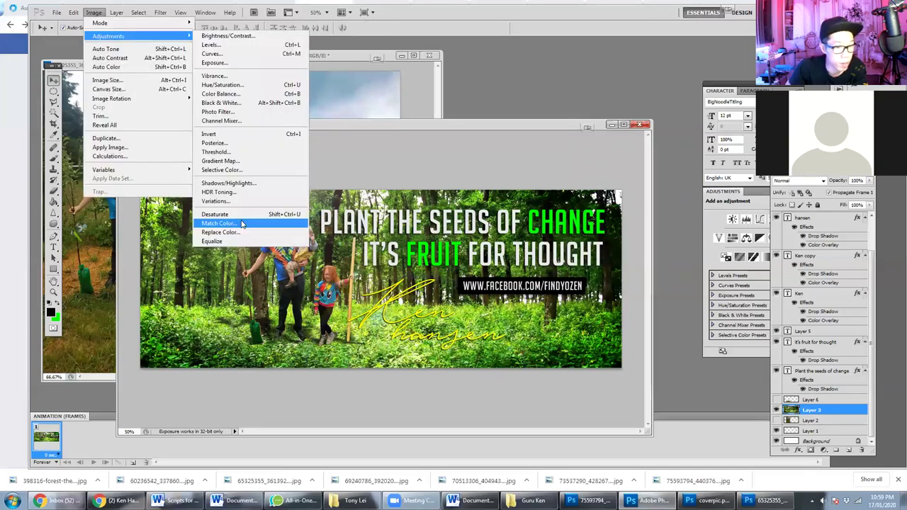
left_click(243, 224)
left_click(766, 226)
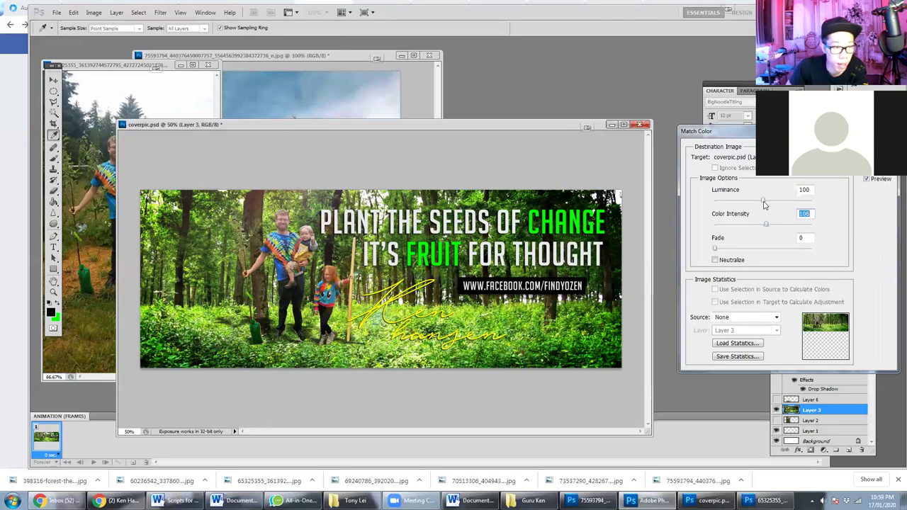
left_click(771, 203)
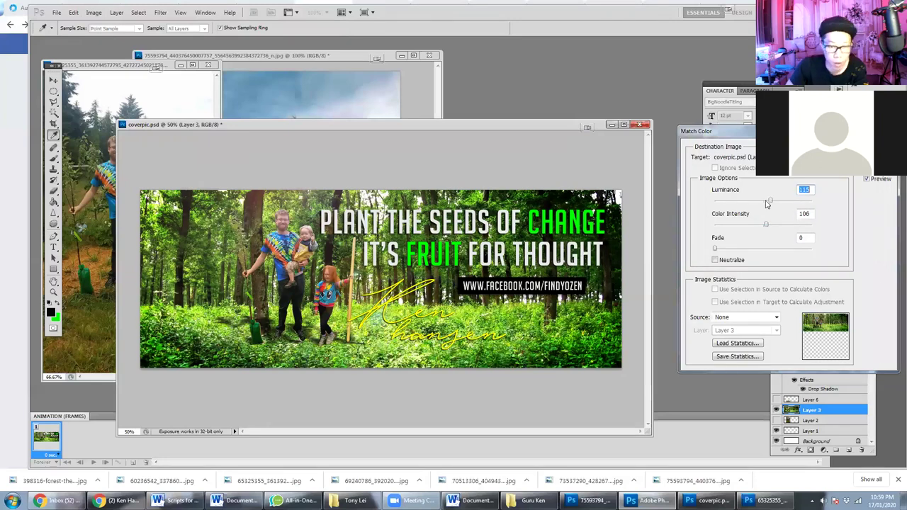
left_click(867, 180)
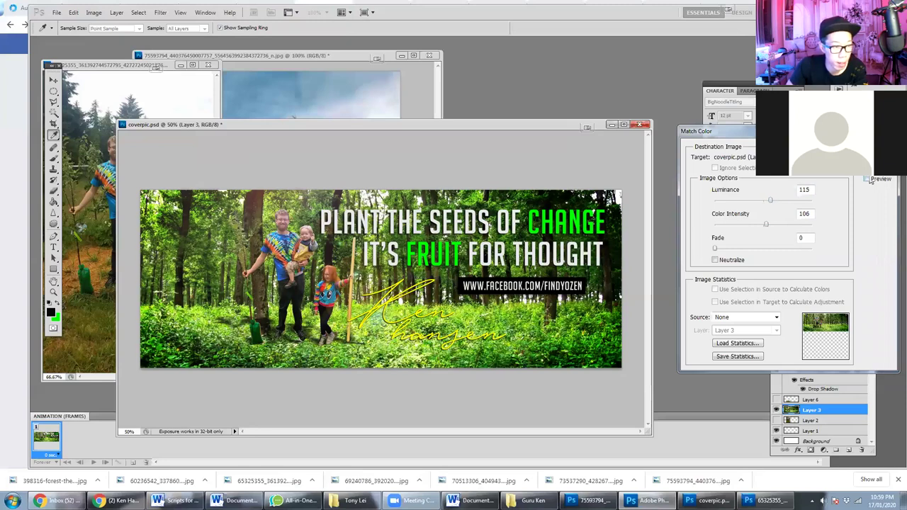
key("Return")
key("v")
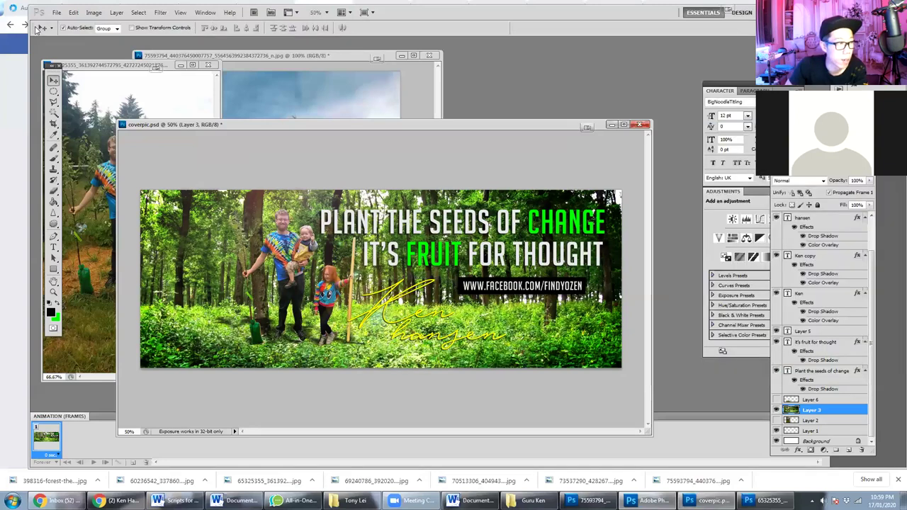
left_click(56, 12)
- Export the banner with Save for Web as a PNG-24 at 60% (1222×452) named coverpic
key("Escape")
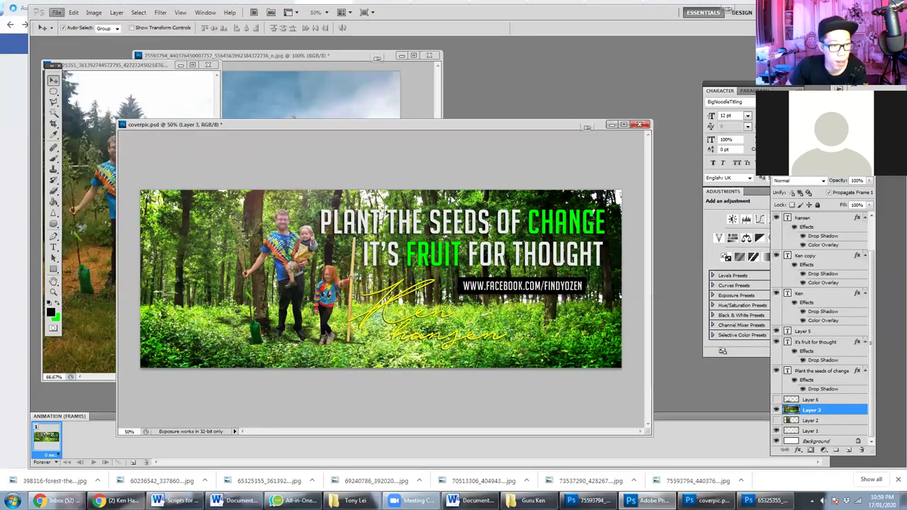
key("ctrl+alt+shift+s")
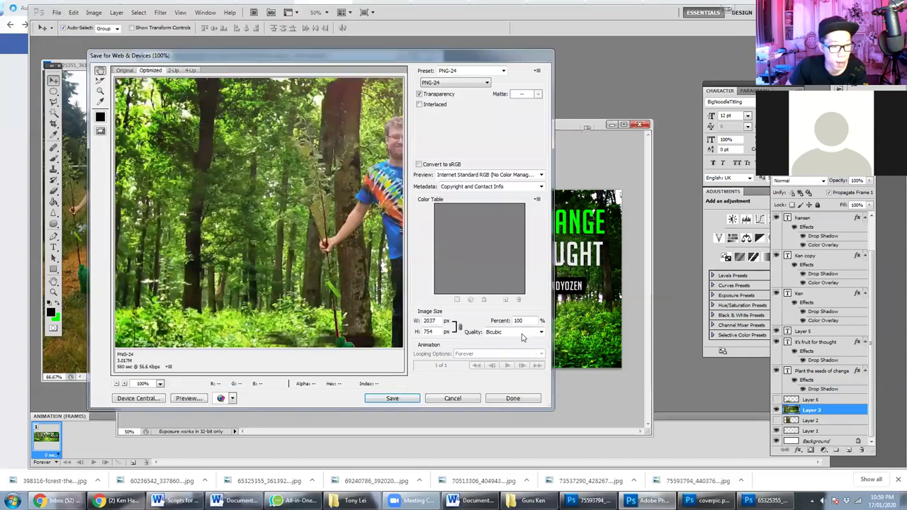
double_click(519, 321)
type("80")
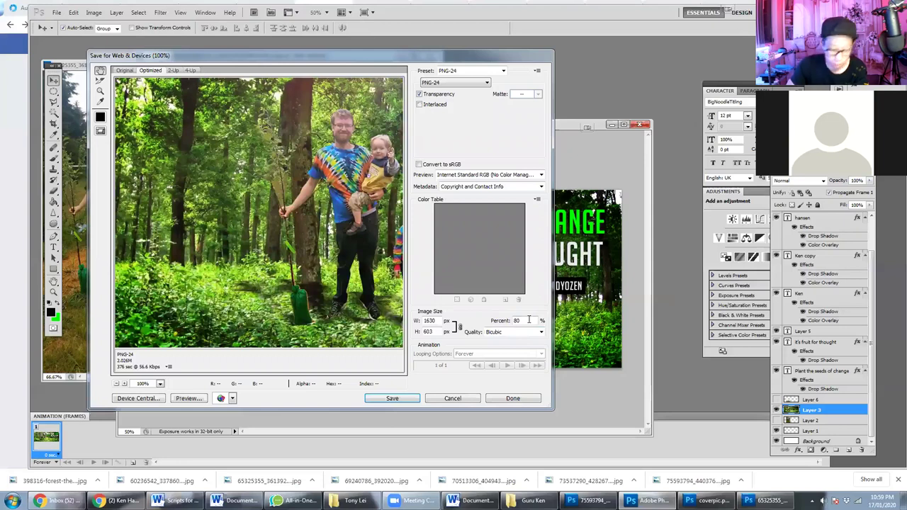
type("70")
key("Return")
left_click_drag(276, 194, 342, 221)
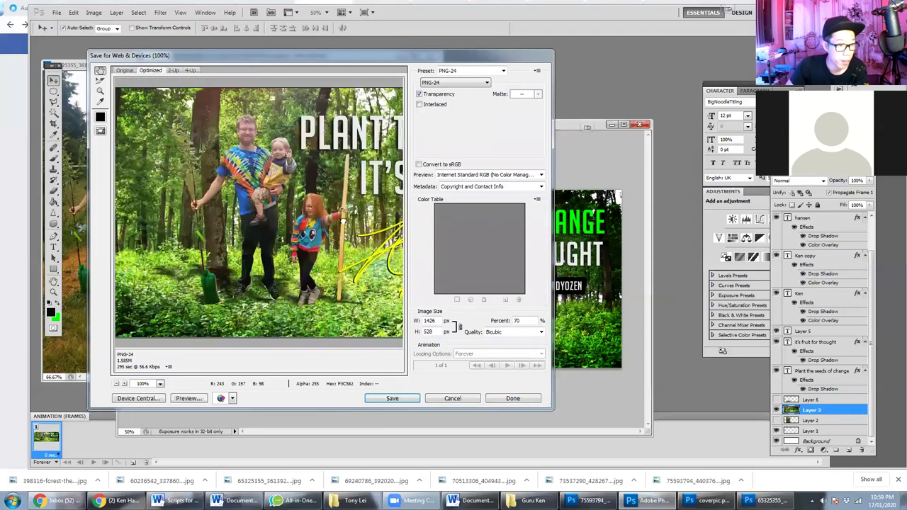
type("60")
key("Return")
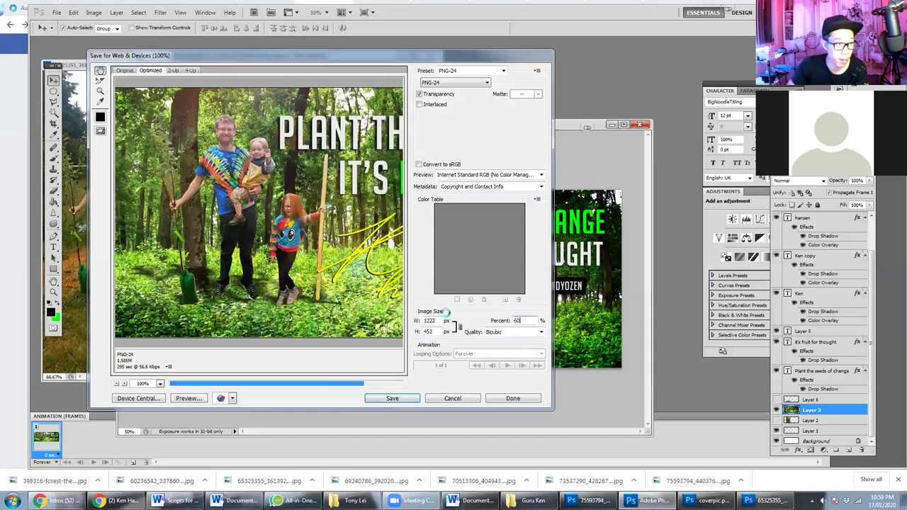
mouse_move(290, 236)
left_mouse_down()
mouse_move(329, 237)
mouse_move(298, 229)
left_mouse_up()
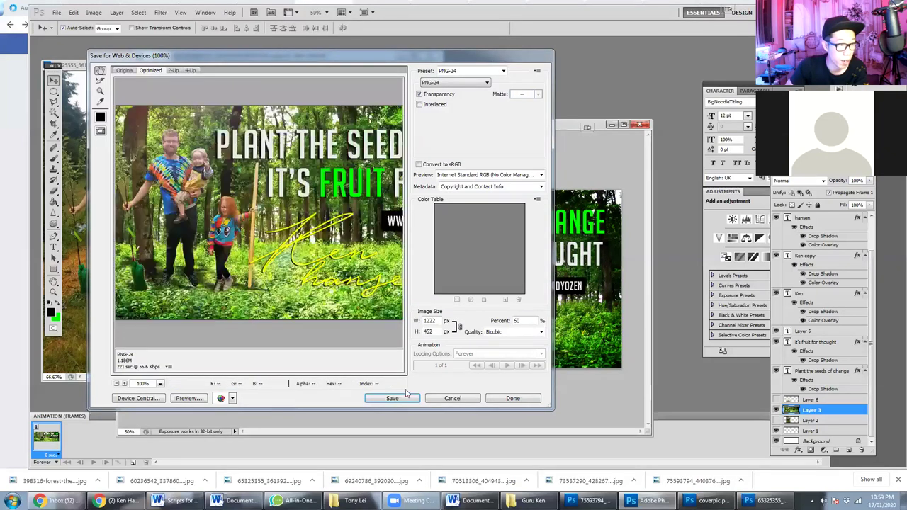
left_click(407, 401)
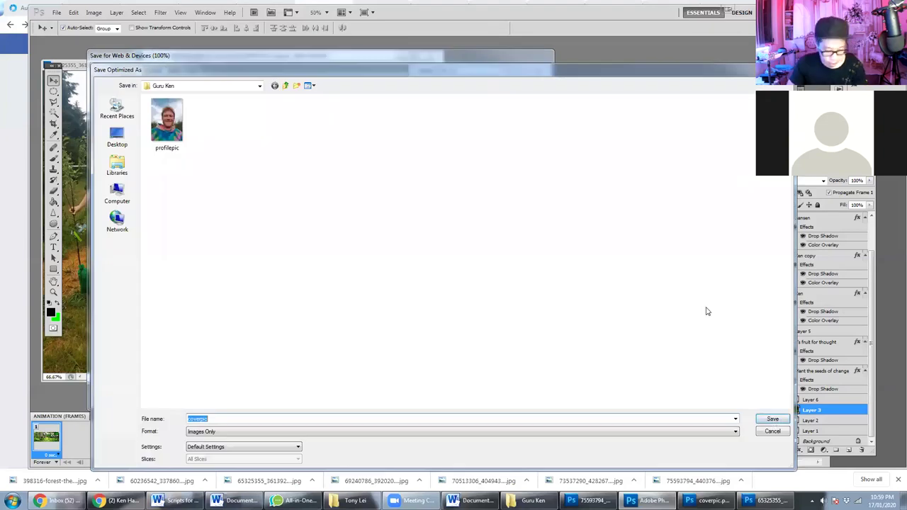
key("Return")
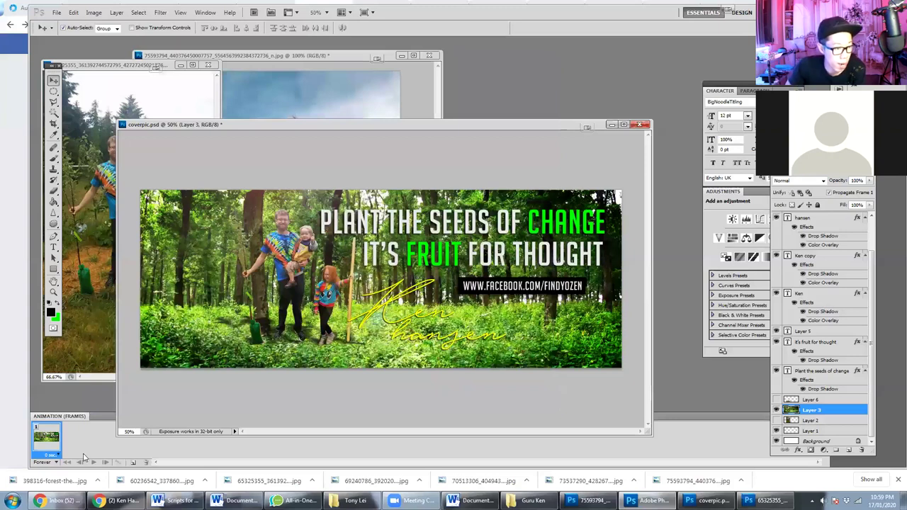
- In Facebook, go to your profile, start updating the picture and copy the photo folder's path
key("alt+Tab")
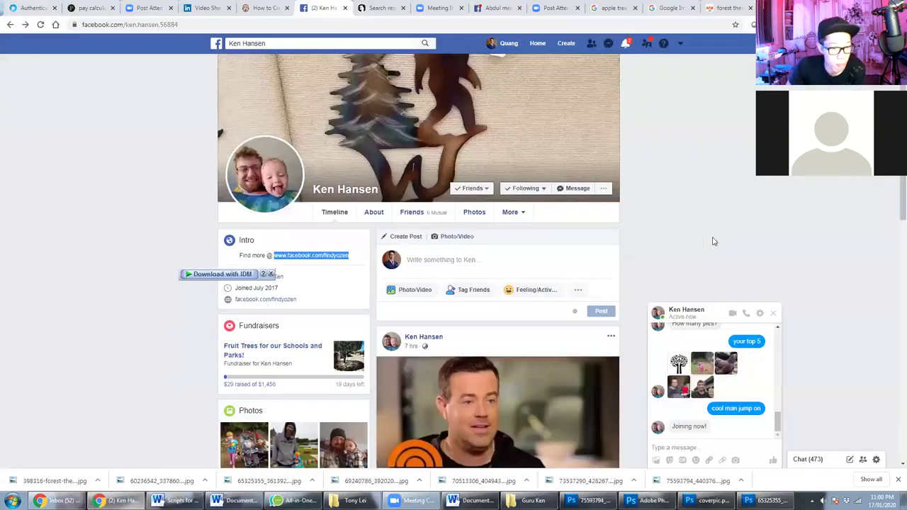
left_click(774, 314)
left_click(507, 44)
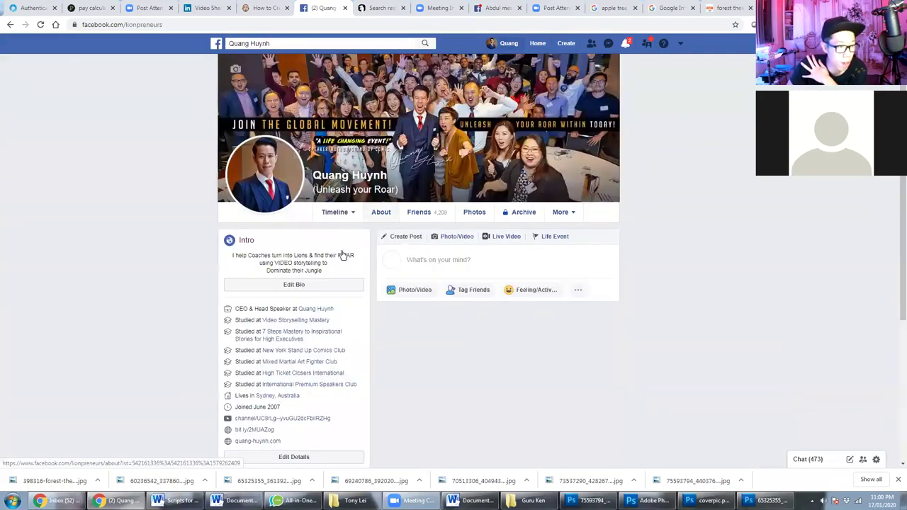
left_click(264, 195)
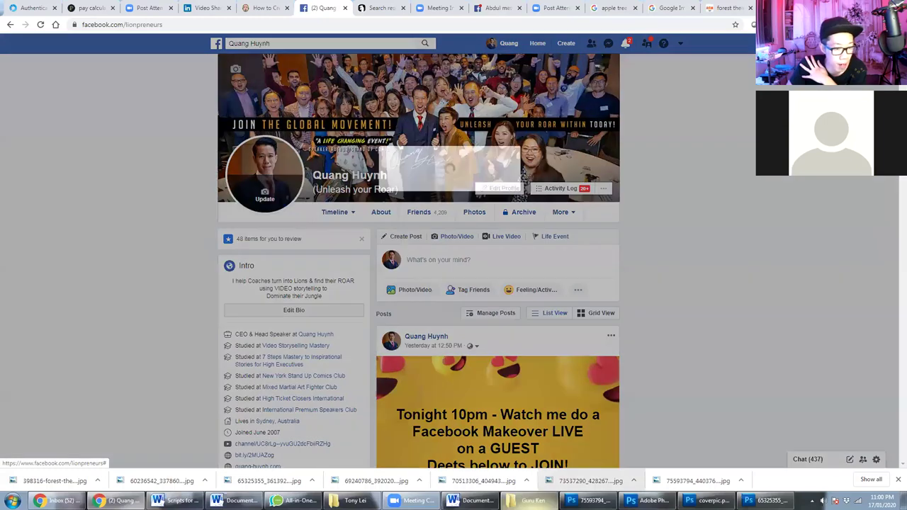
left_click(533, 500)
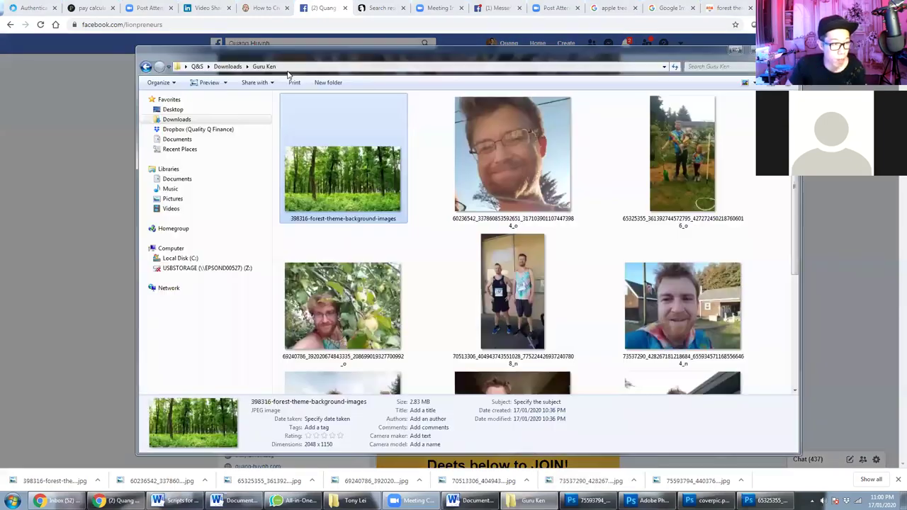
left_click(289, 66)
key("ctrl+c")
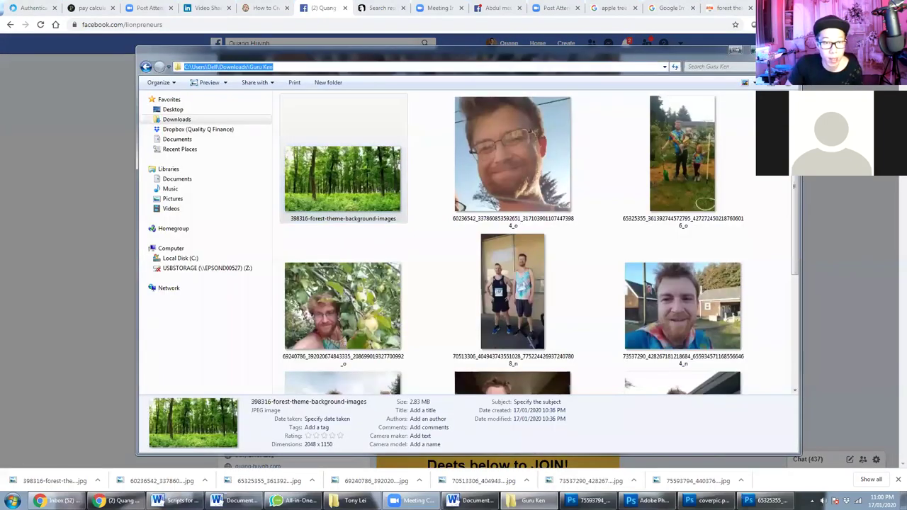
key("alt+Tab")
- Upload profilepic from that photo folder as the new profile picture
left_click(339, 130)
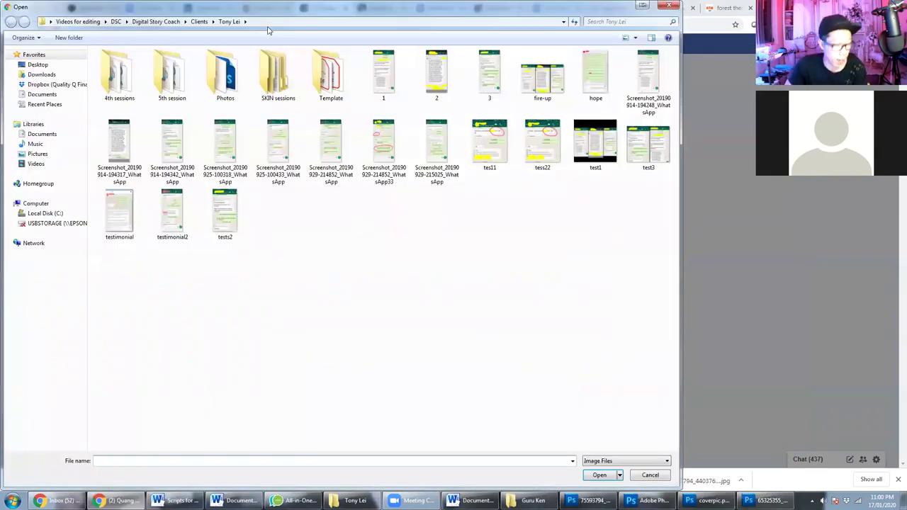
left_click(269, 26)
key("ctrl+v")
key("Return")
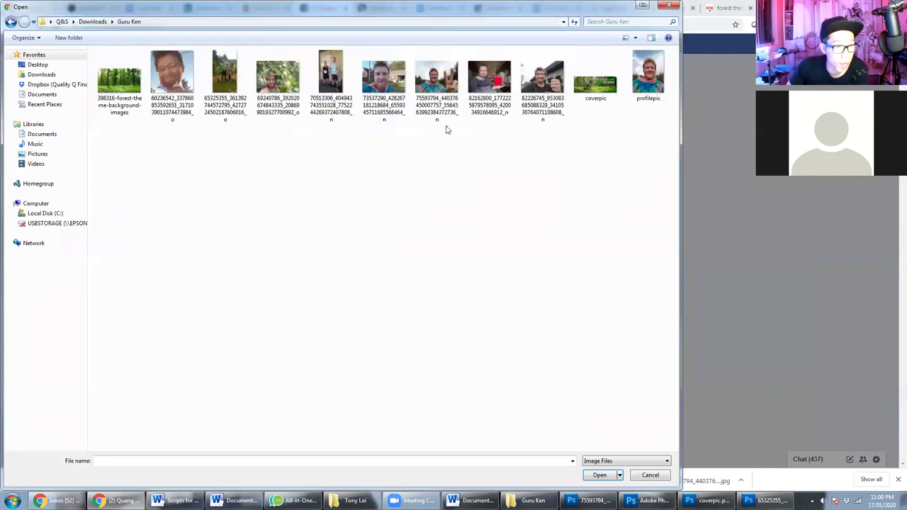
left_click(660, 105)
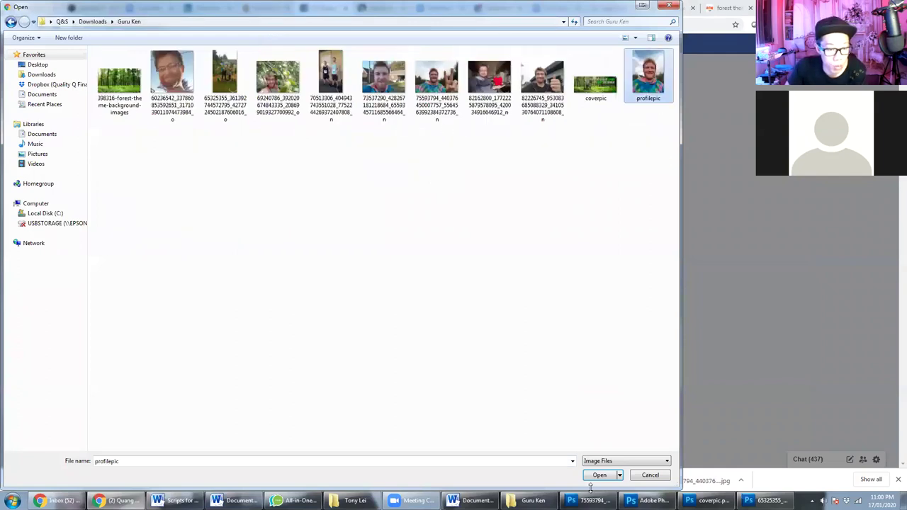
left_click(599, 474)
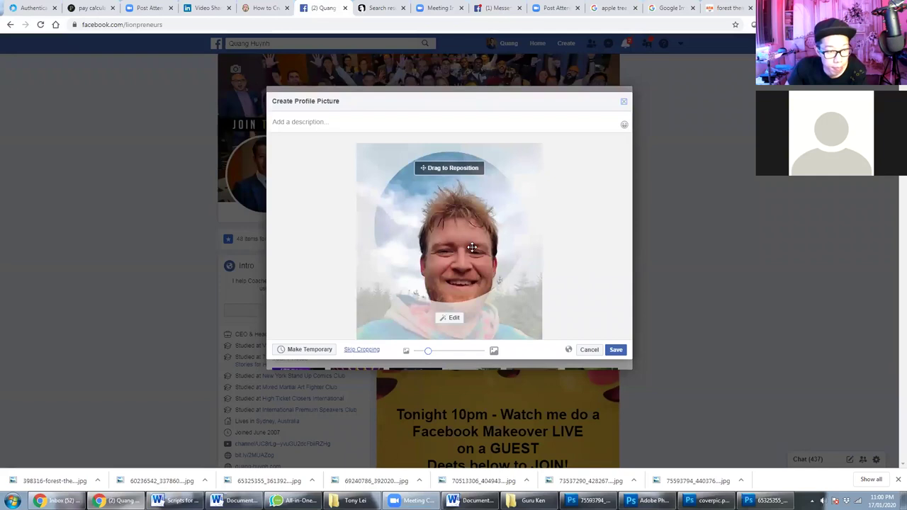
- Zoom the photo fully out and drag it until the smiling face is centred in the crop circle
left_click_drag(427, 351, 414, 355)
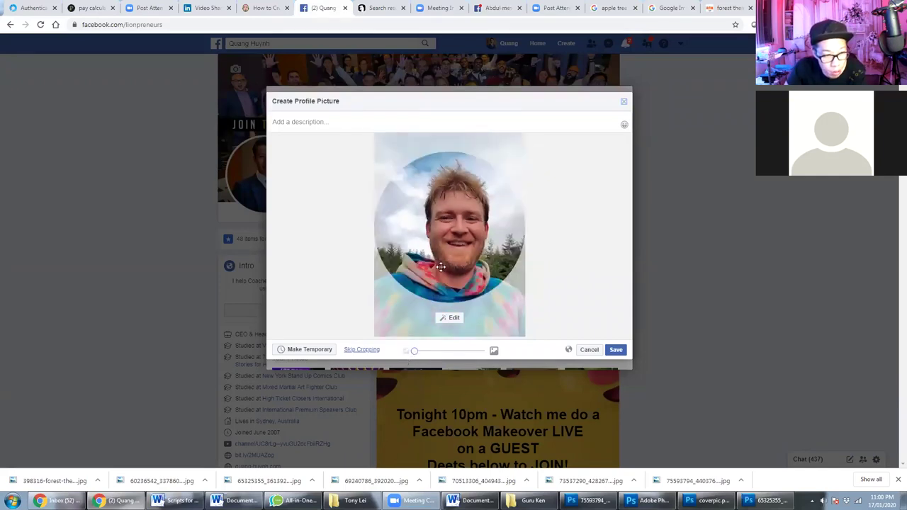
left_click_drag(439, 263, 440, 291)
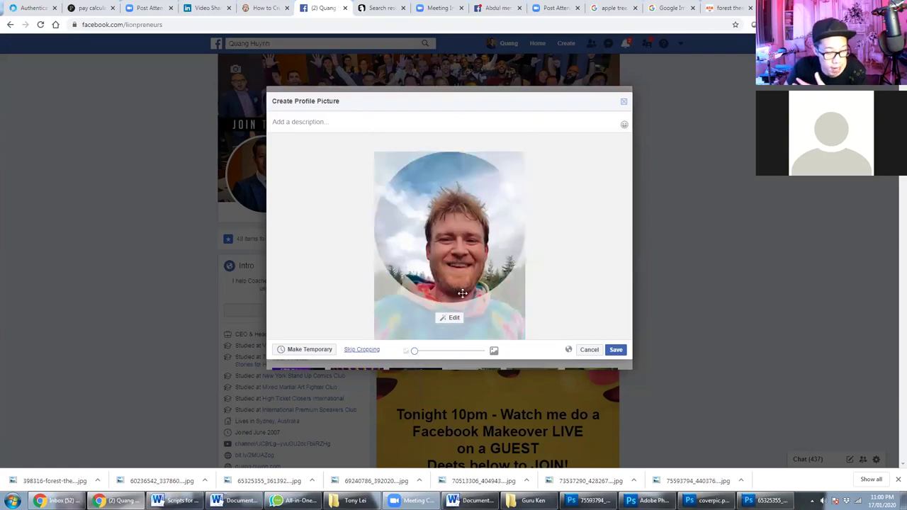
left_click_drag(462, 292, 466, 253)
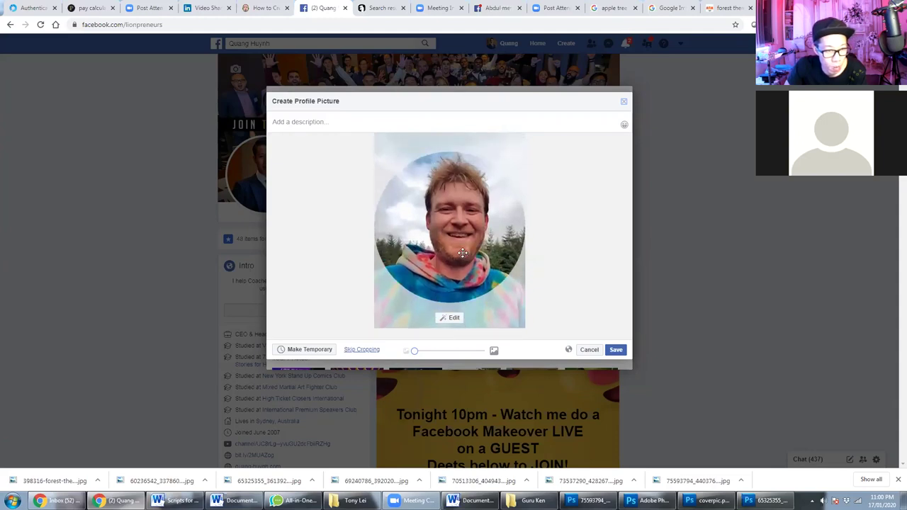
left_click_drag(460, 253, 460, 252)
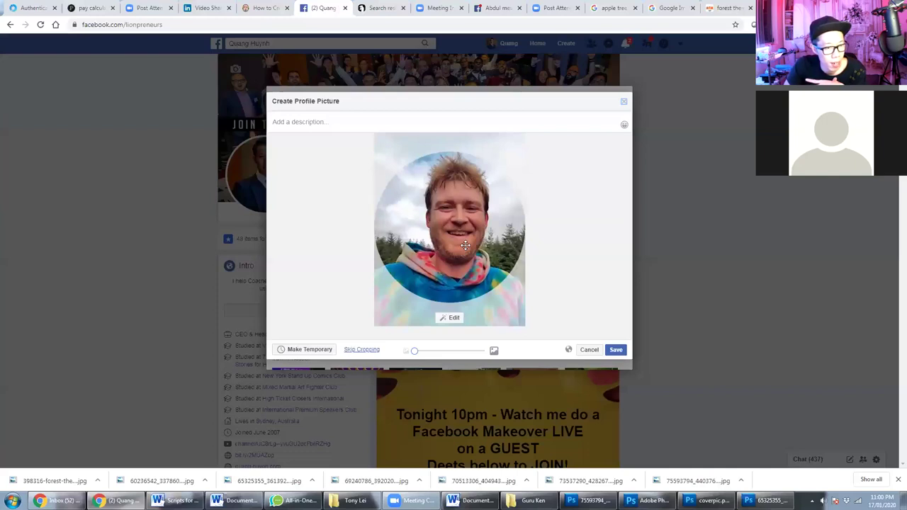
left_click_drag(475, 268, 478, 287)
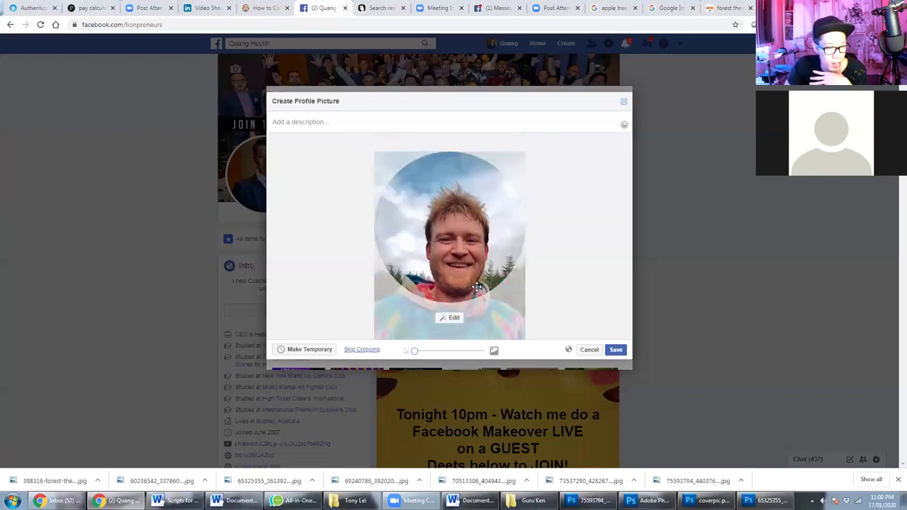
left_click_drag(477, 287, 481, 256)
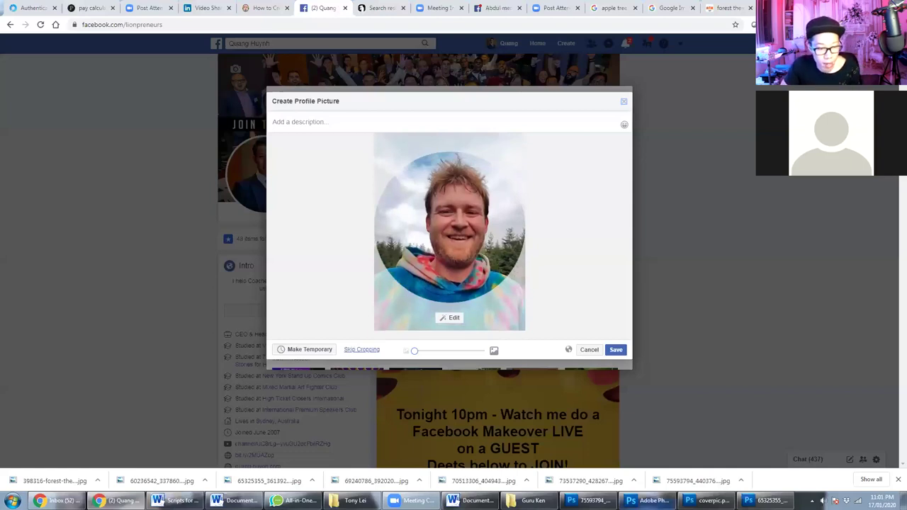
left_click(470, 500)
- Paste the crop-dialog screenshot under the Objective heading in Word, then return to Chrome
left_click(344, 446)
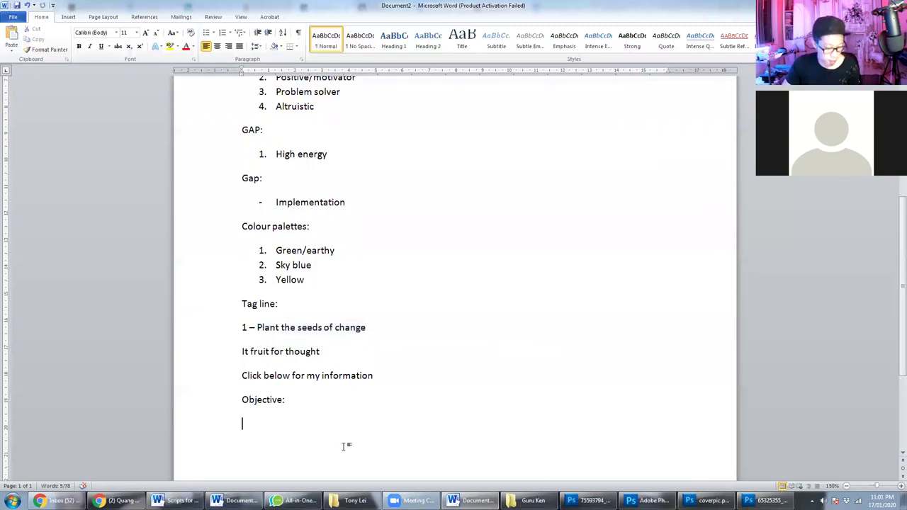
key("ctrl+v")
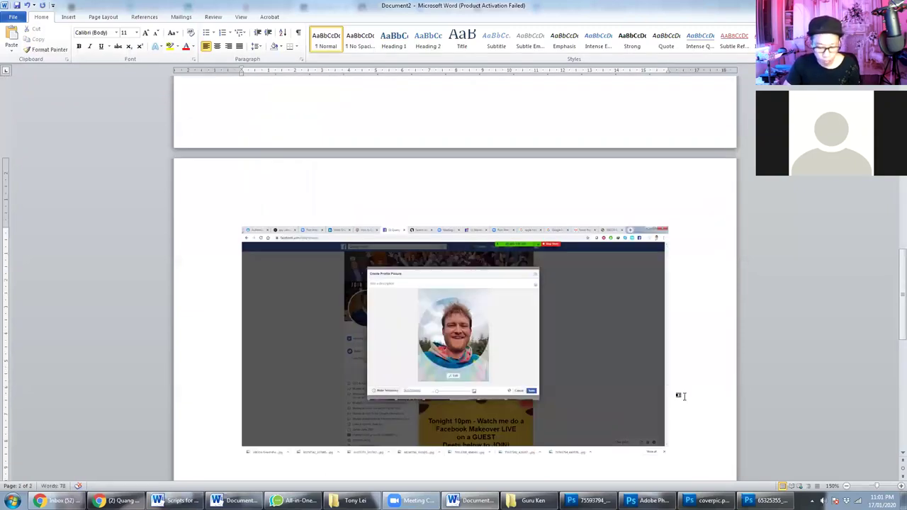
key("alt+Tab")
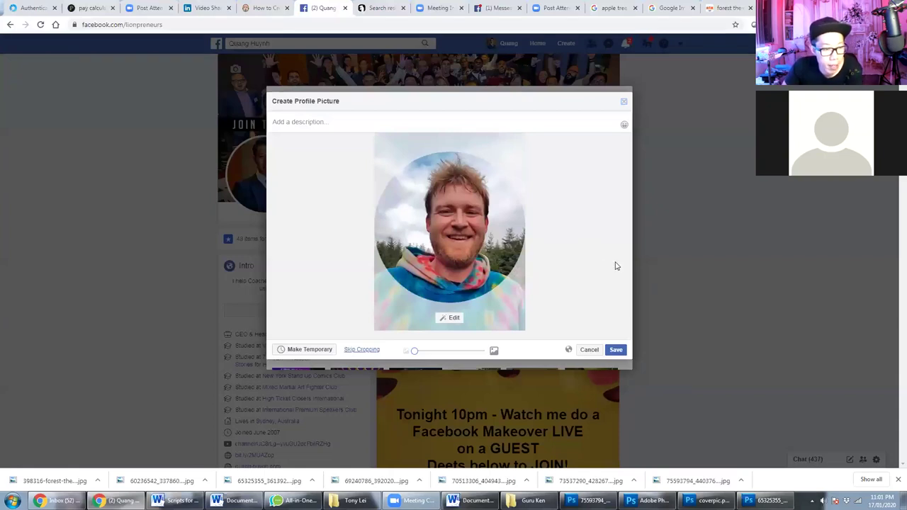